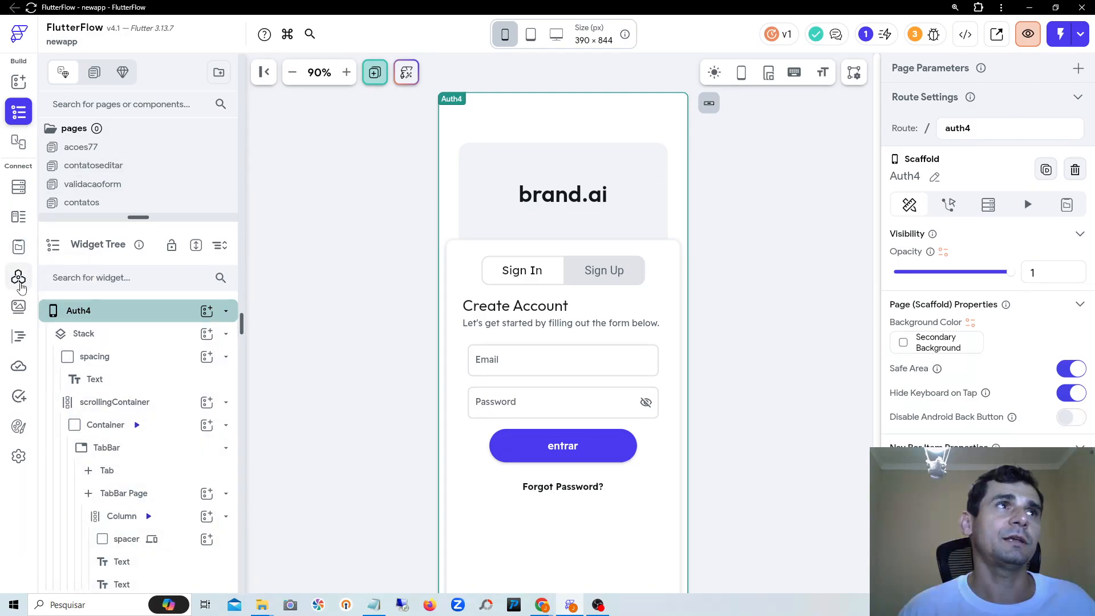
Step: Create a new API call named brapi, keeping GET as its method type
left_click(18, 277)
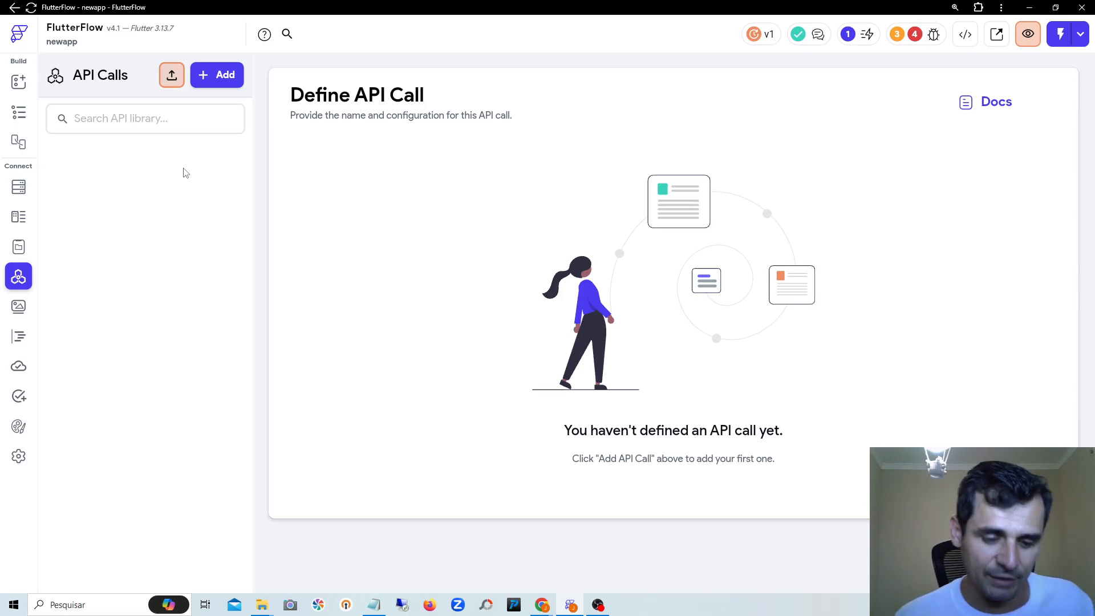
left_click(212, 77)
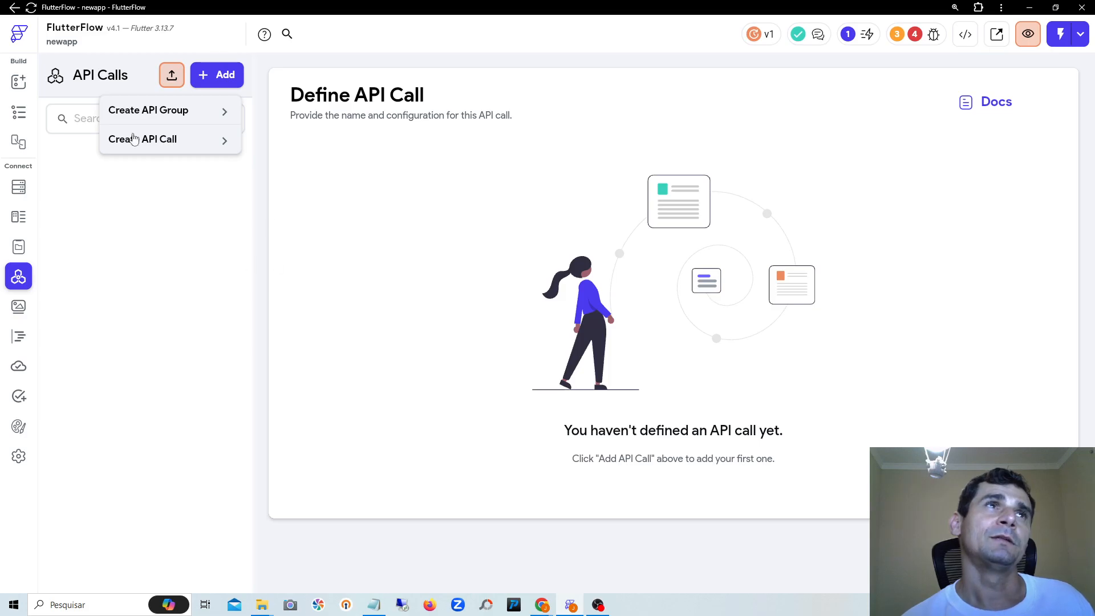
left_click(158, 149)
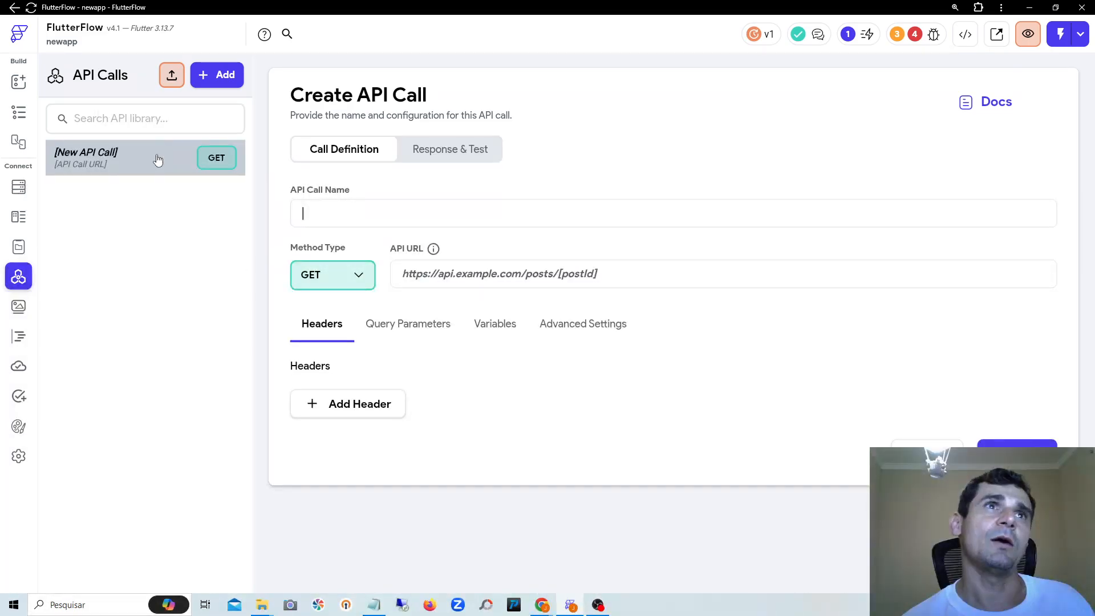
type("brapi")
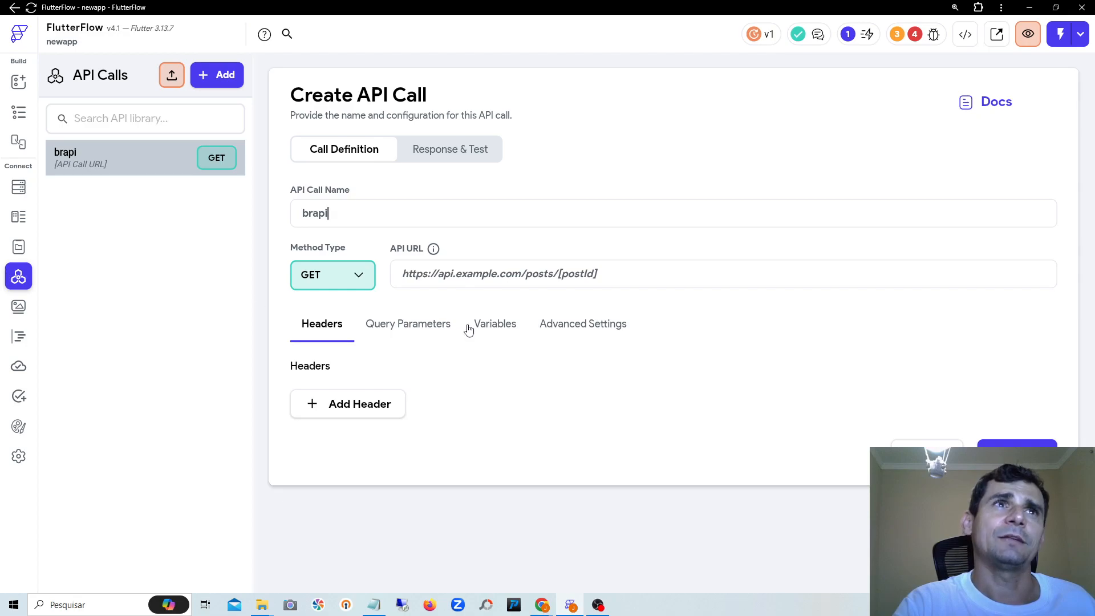
left_click(355, 278)
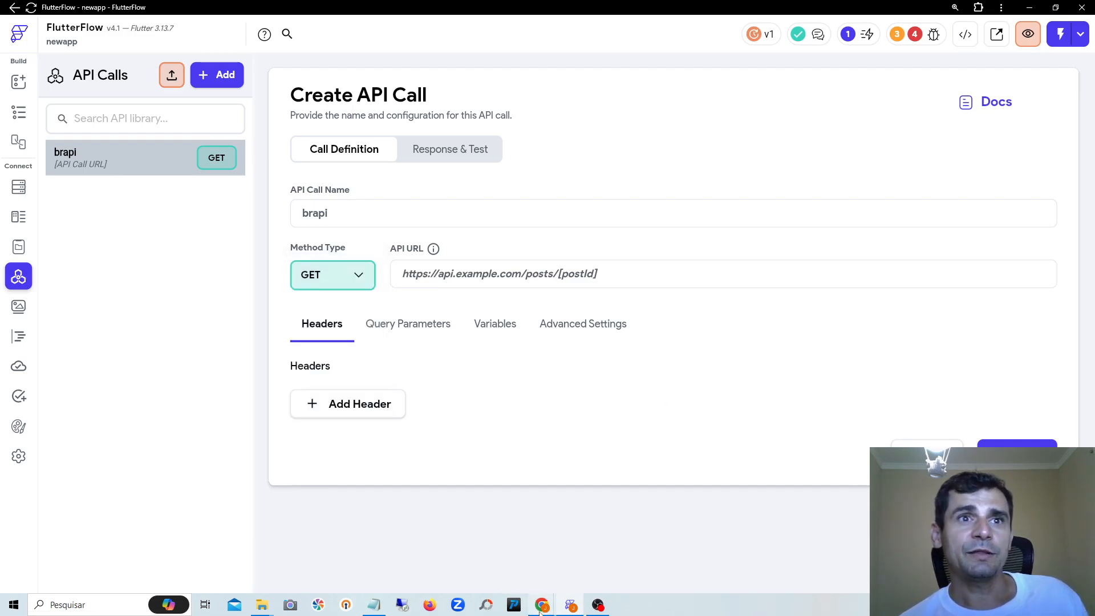
Step: Switch to the brapi site in Chrome and look over its home page and the token dashboard
mouse_move(541, 603)
left_click(517, 539)
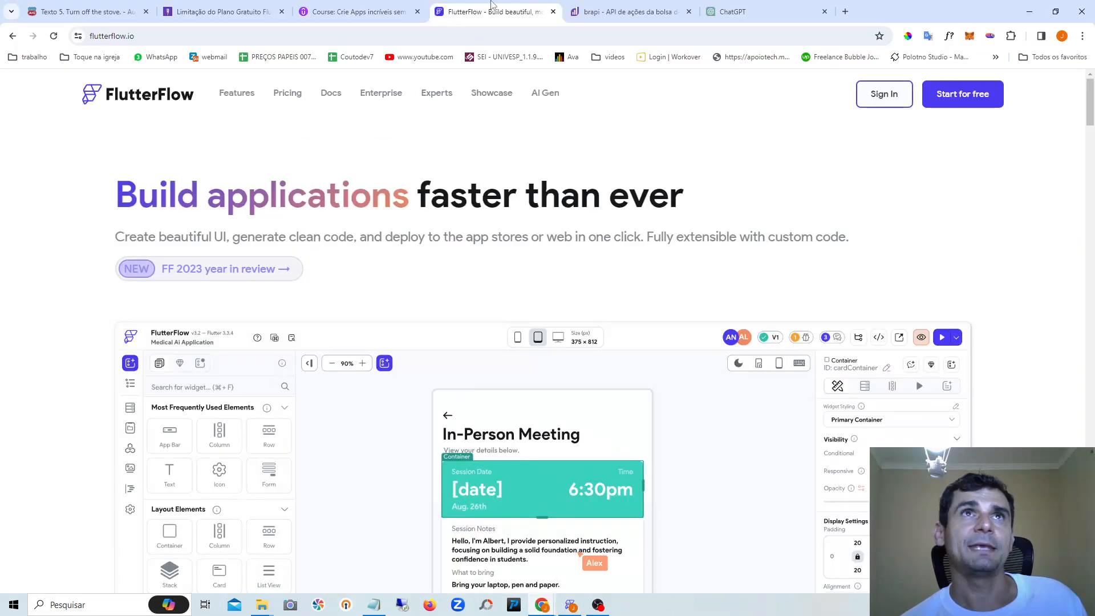
left_click(664, 7)
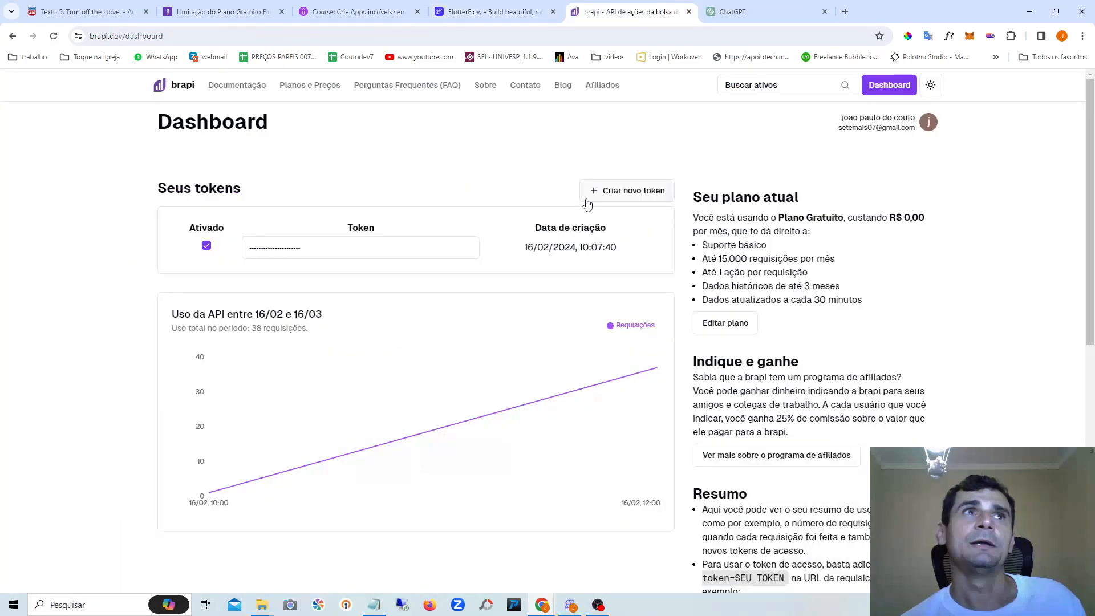
left_click(191, 91)
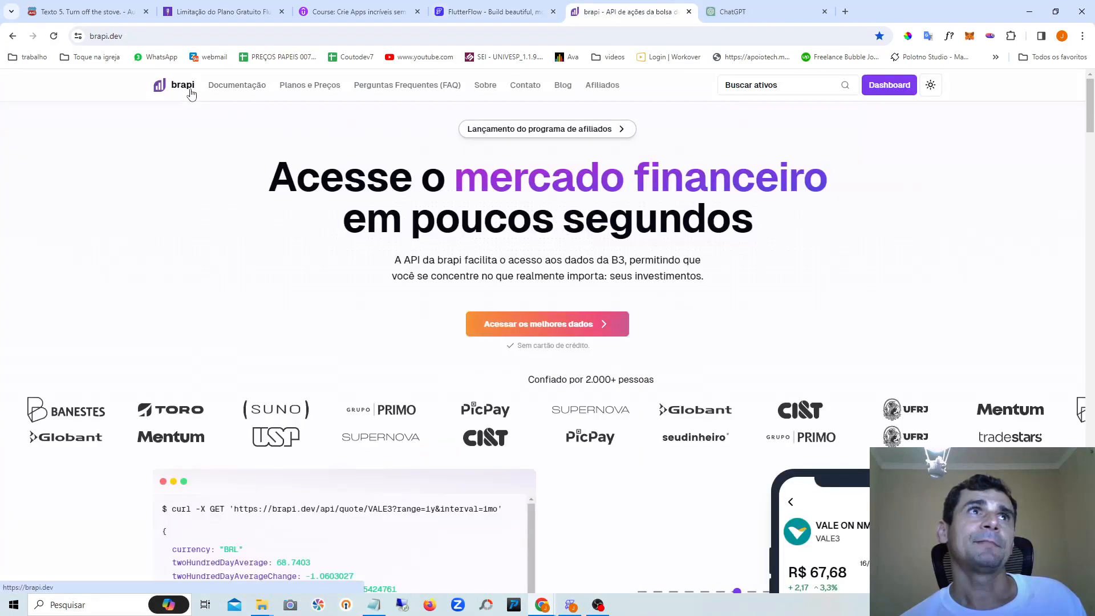
scroll(821, 229, "down", 1)
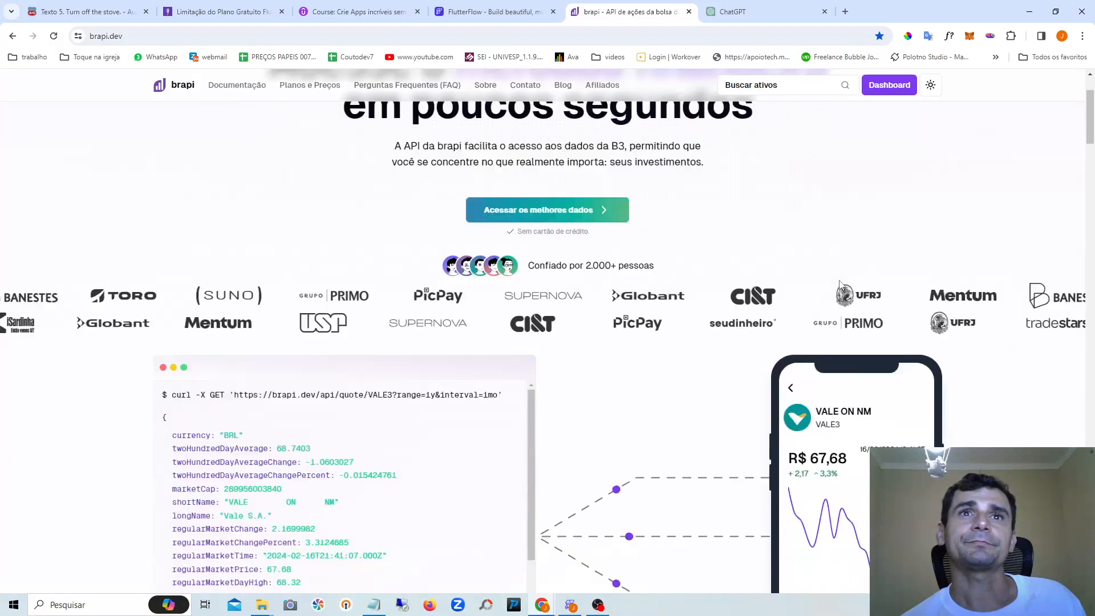
scroll(838, 283, "up", 1)
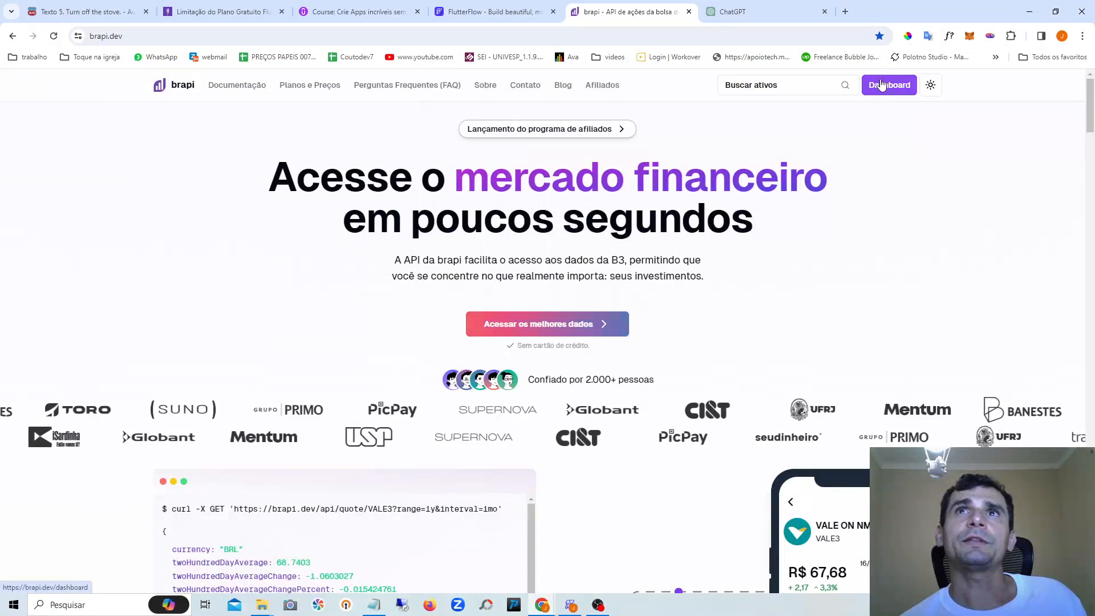
left_click(889, 91)
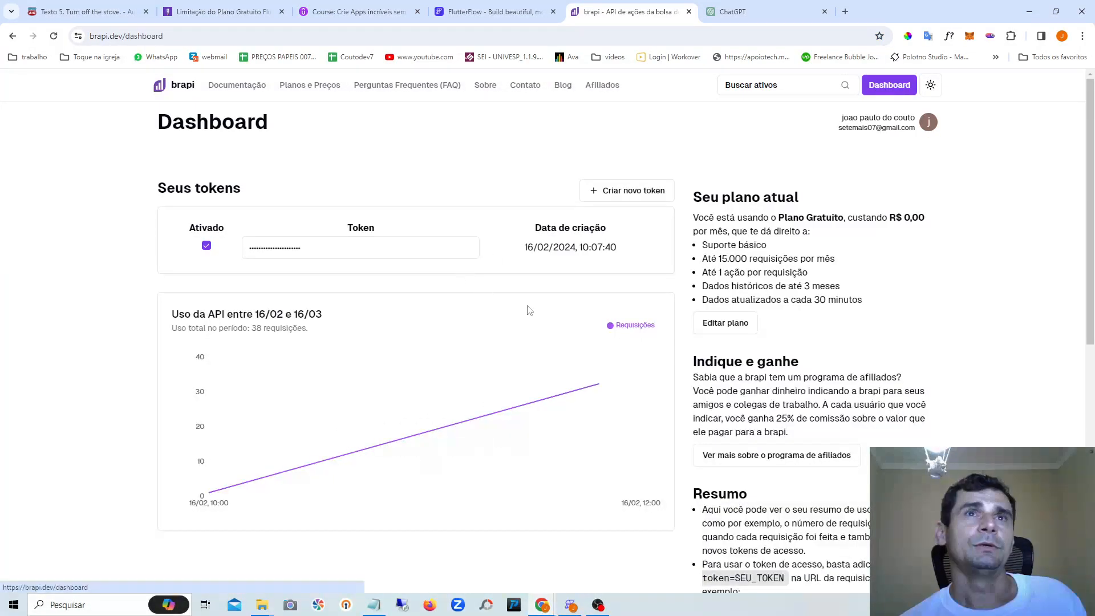
scroll(827, 365, "down", 5)
scroll(863, 380, "up", 5)
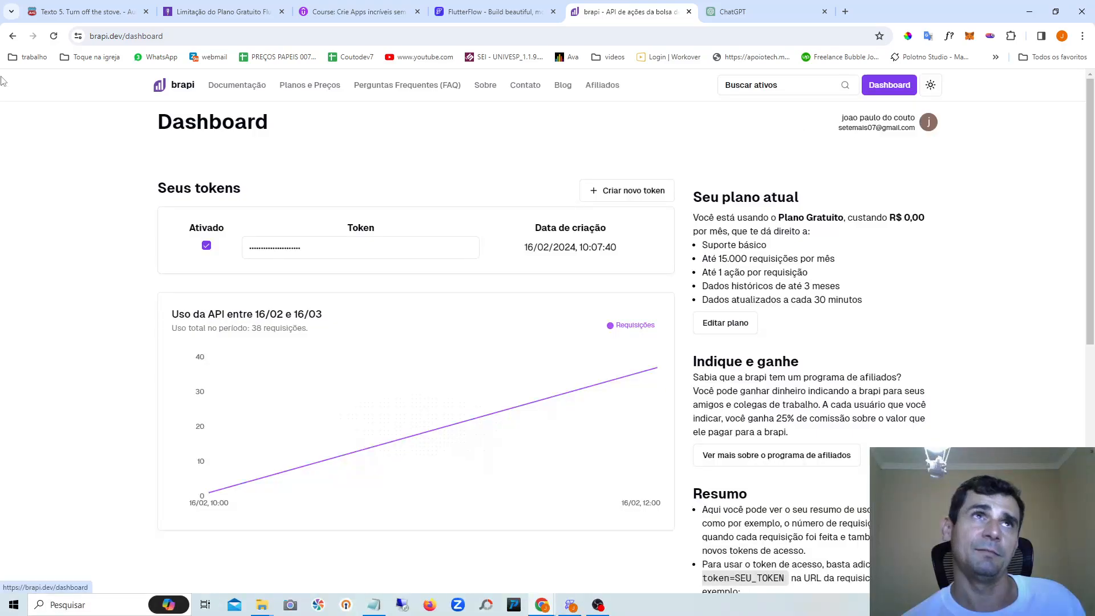
Step: Review brapi's plans and prices, choose the free plan, and check the plan and token details on the dashboard
left_click(302, 93)
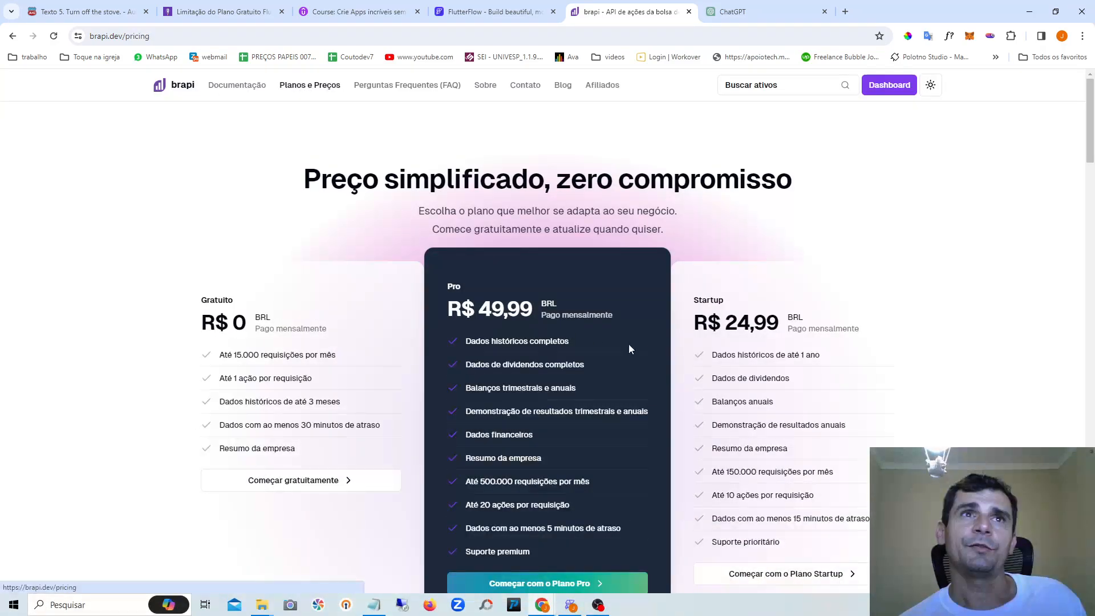
scroll(624, 347, "down", 3)
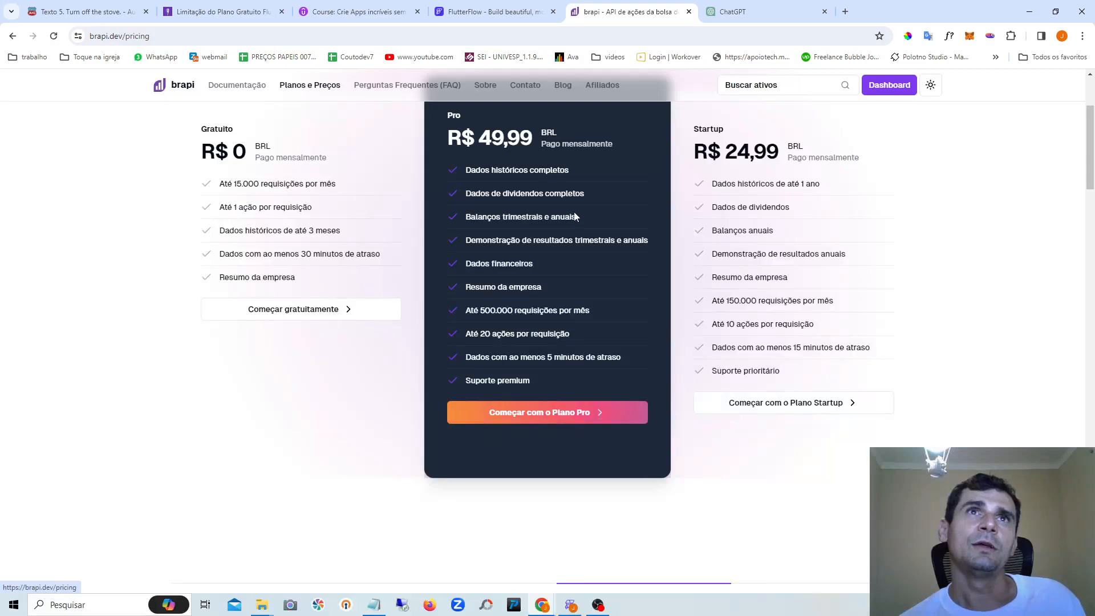
left_click(288, 319)
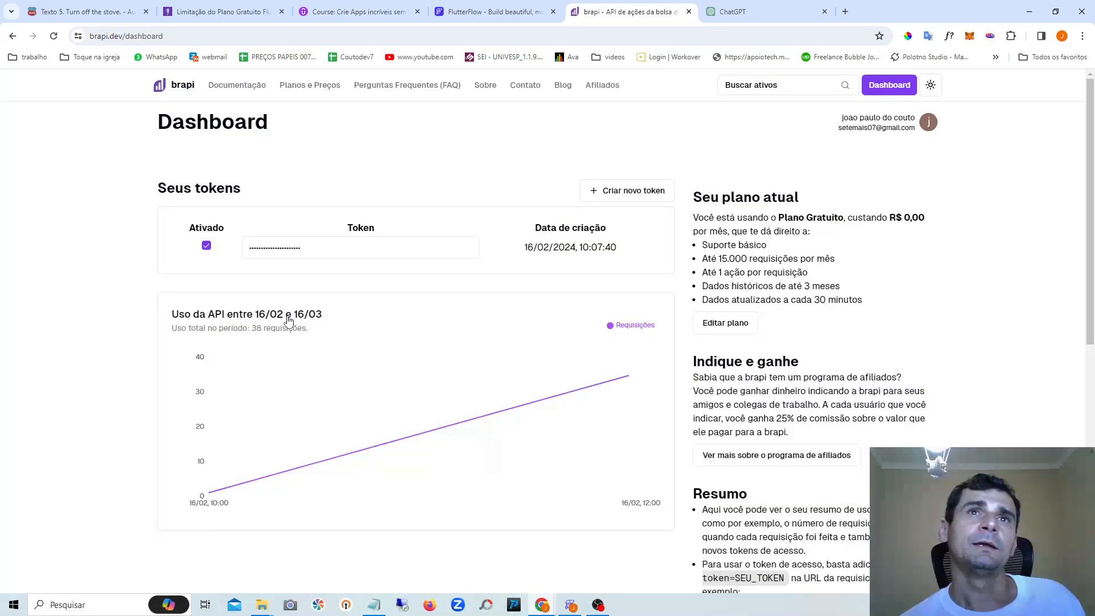
scroll(911, 366, "down", 2)
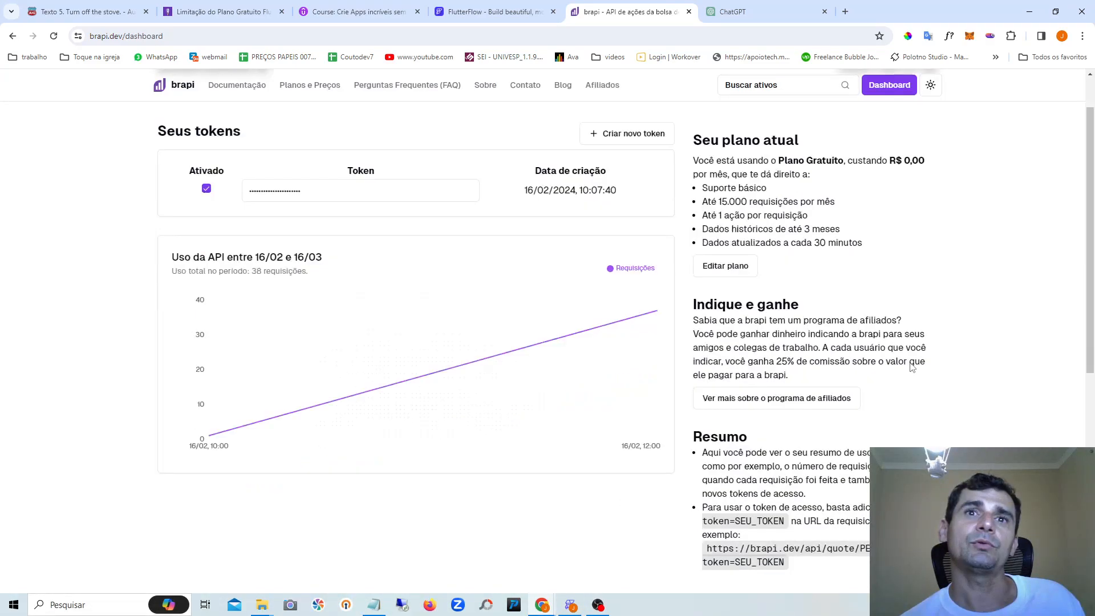
scroll(911, 367, "up", 2)
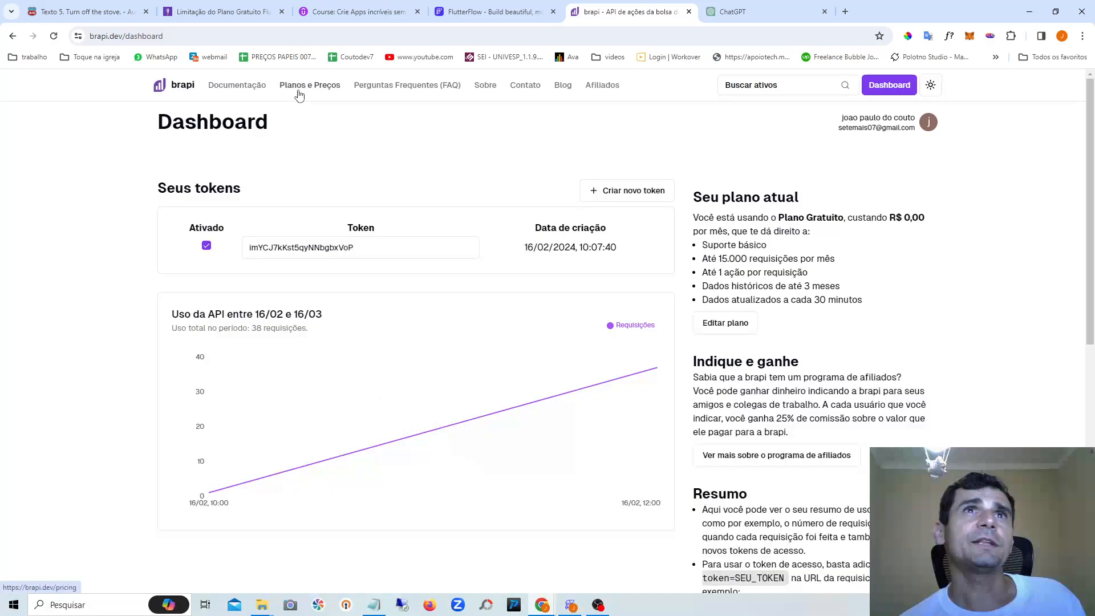
Step: Open the brapi API documentation, collapse the stocks and funds section, and find the Base URL
left_click(228, 91)
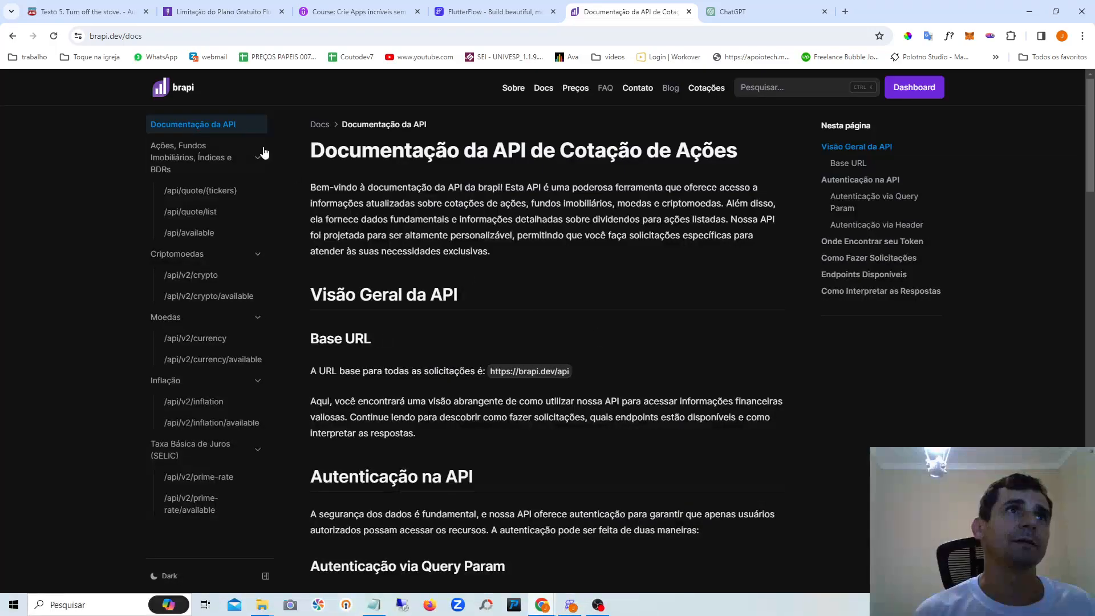
left_click(196, 153)
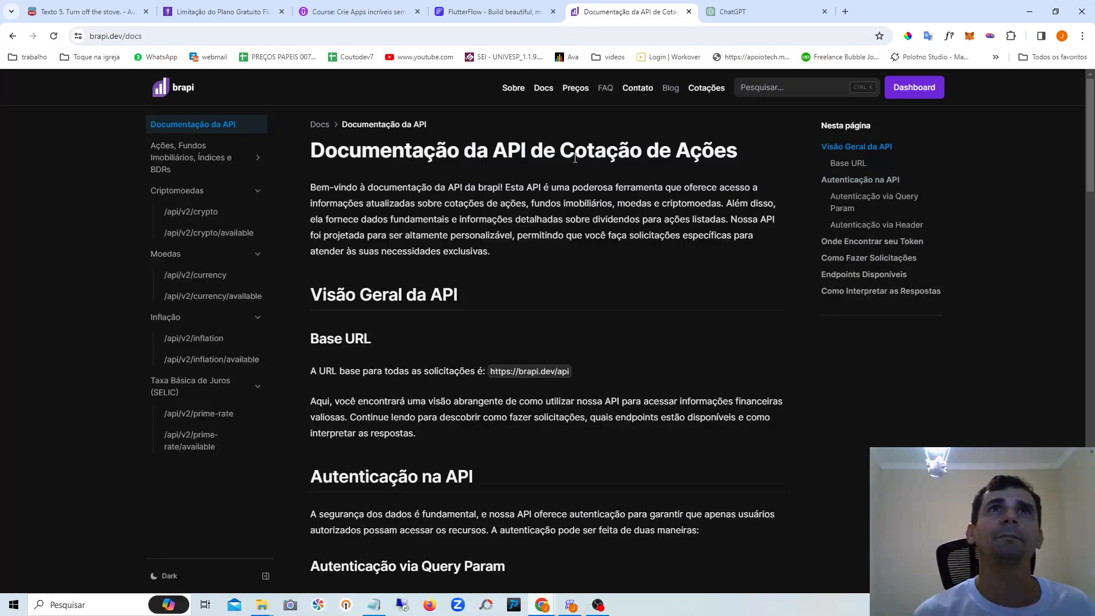
scroll(710, 269, "down", 2)
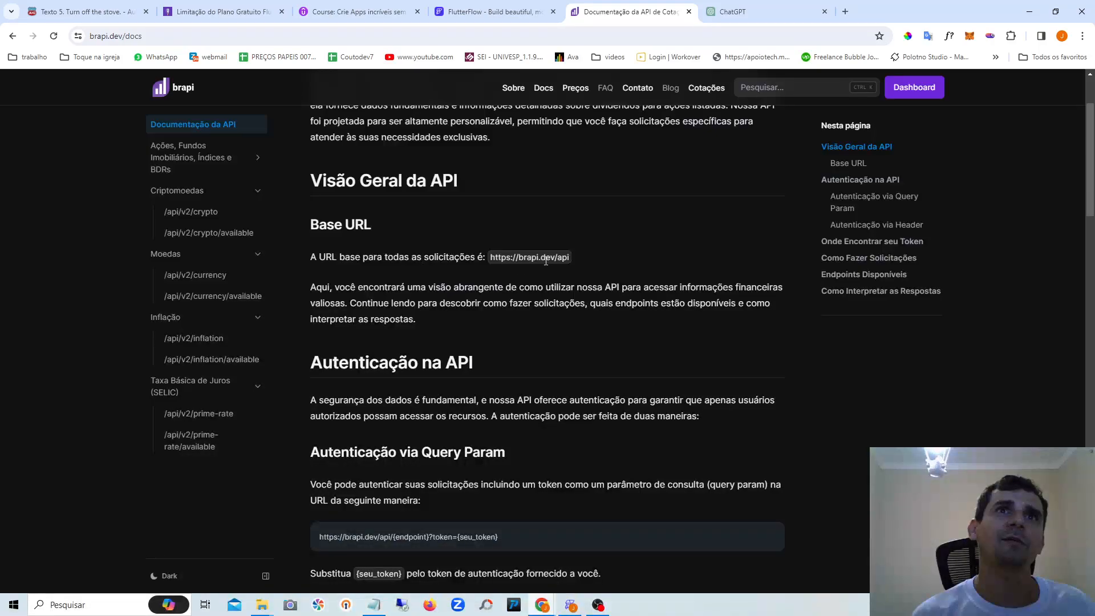
left_click_drag(570, 258, 488, 257)
key("ctrl+c")
left_click(501, 257)
right_click(499, 256)
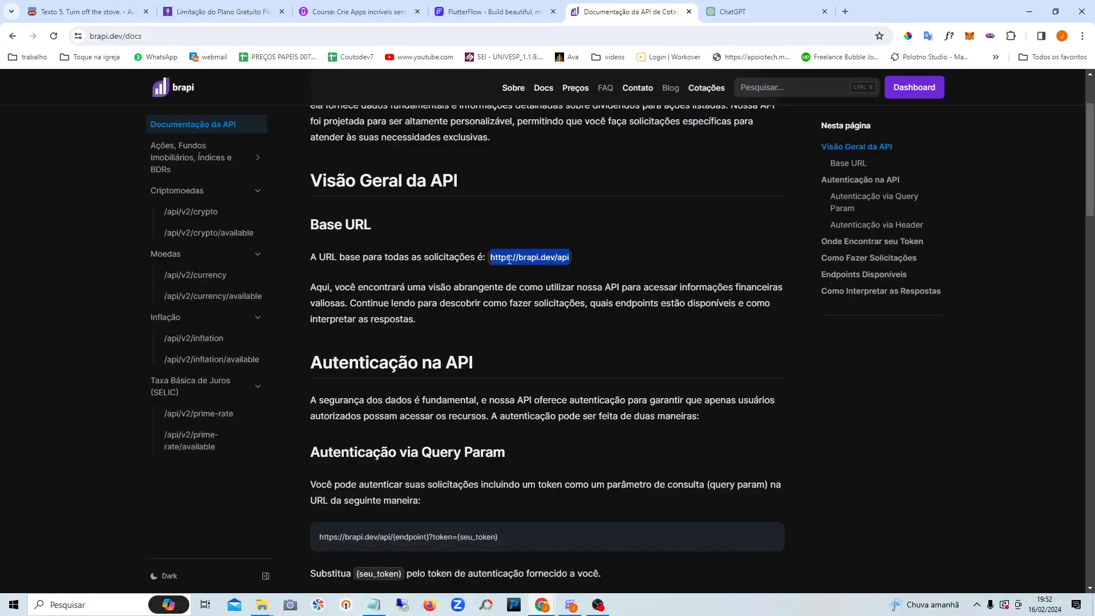
right_click(509, 259)
left_click(546, 276)
left_click(373, 604)
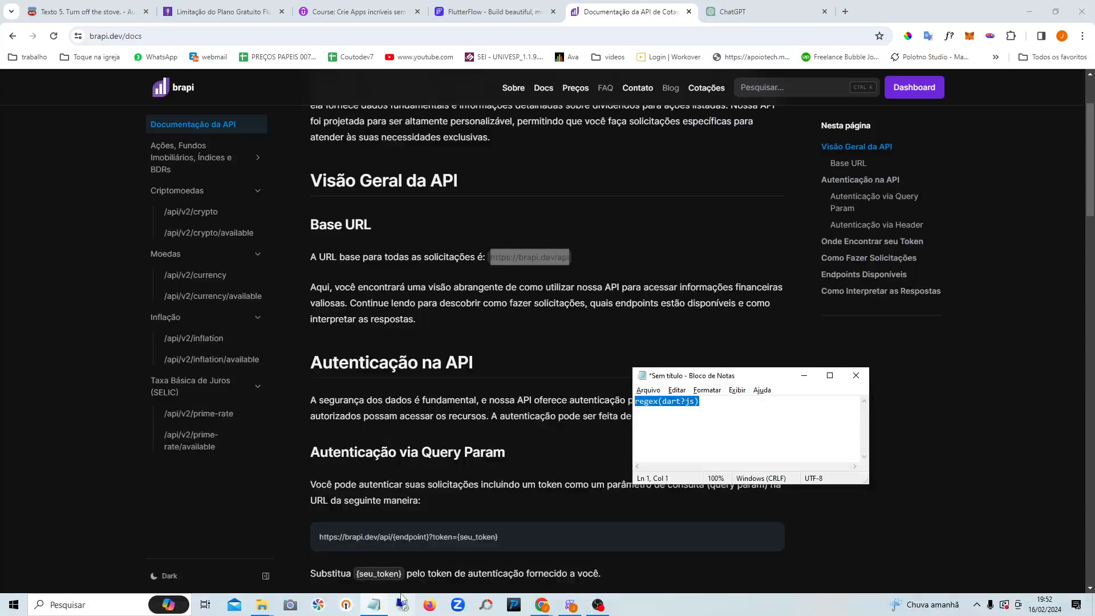
key("ctrl+v")
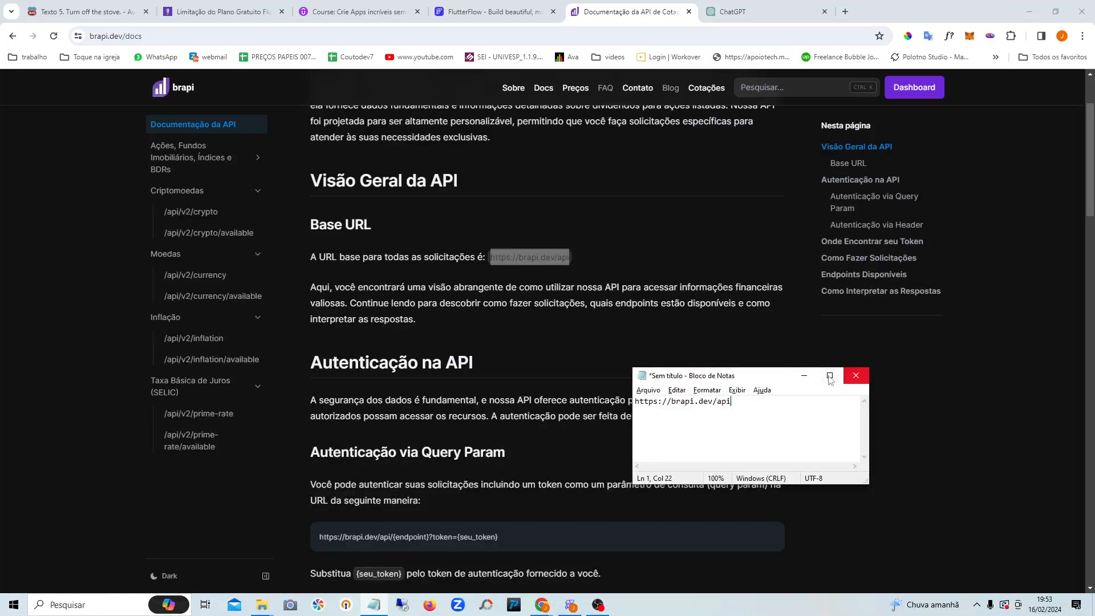
left_click(801, 378)
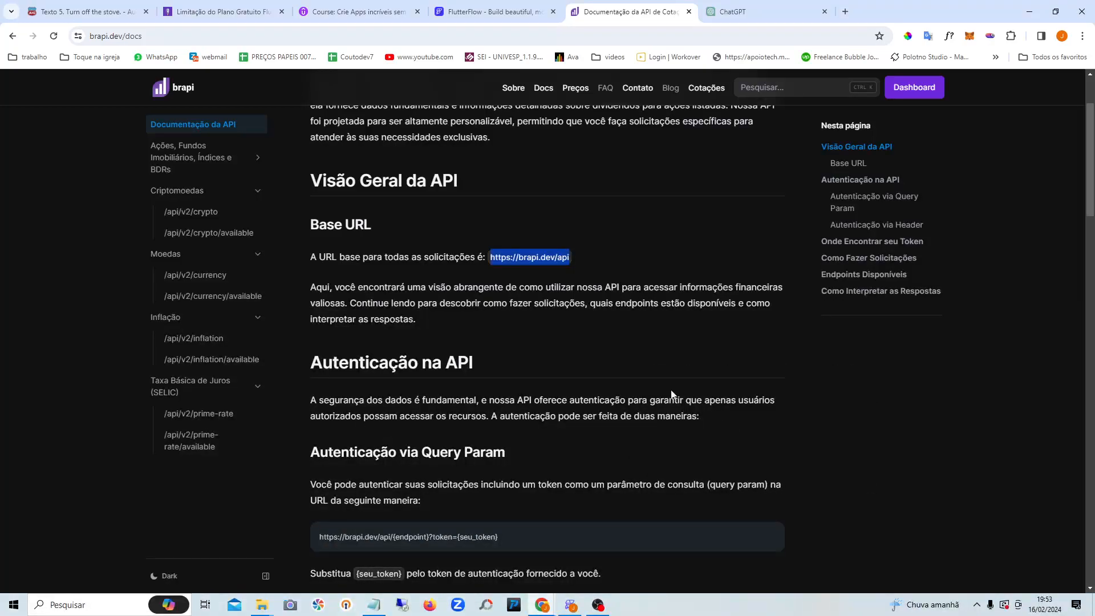
Step: Copy the header authentication template "Authorization: Bearer {seu_token}" from the documentation into Notepad, below the base URL
scroll(656, 373, "down", 3)
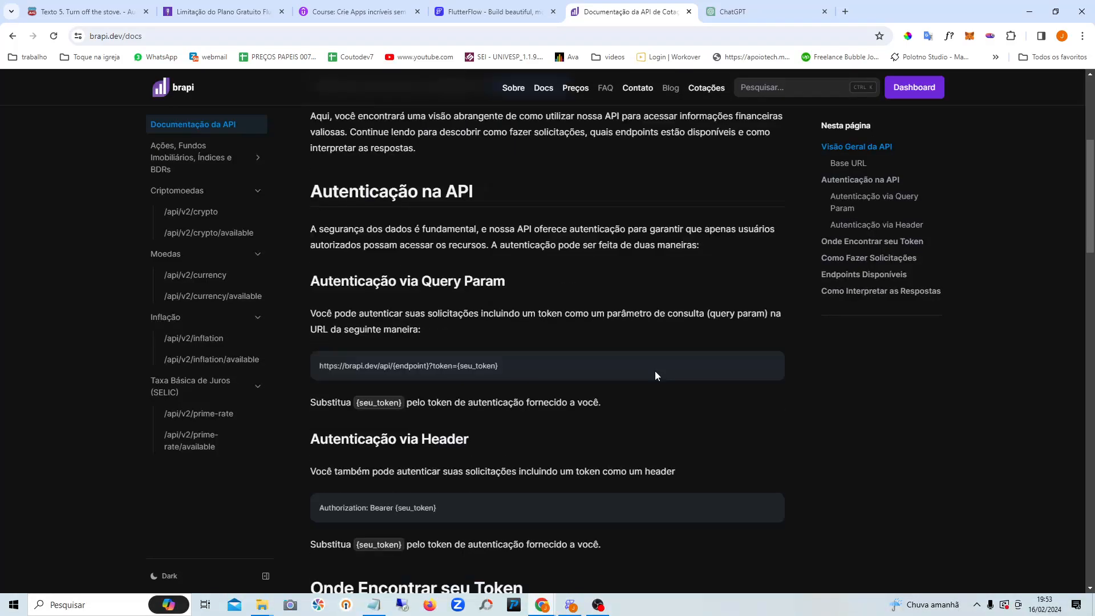
scroll(655, 375, "up", 2)
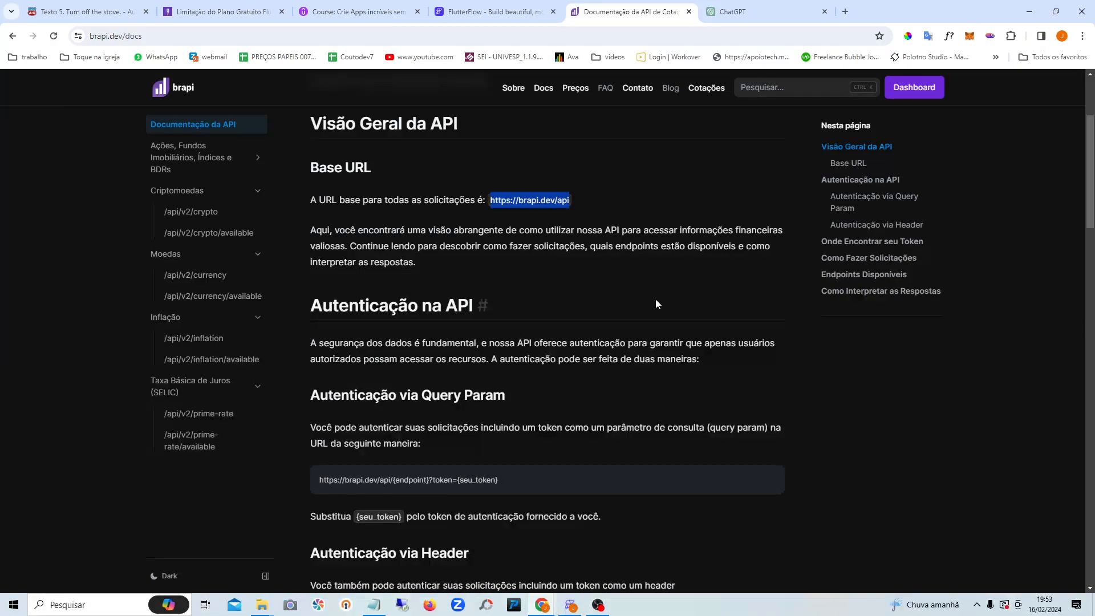
scroll(655, 303, "down", 1)
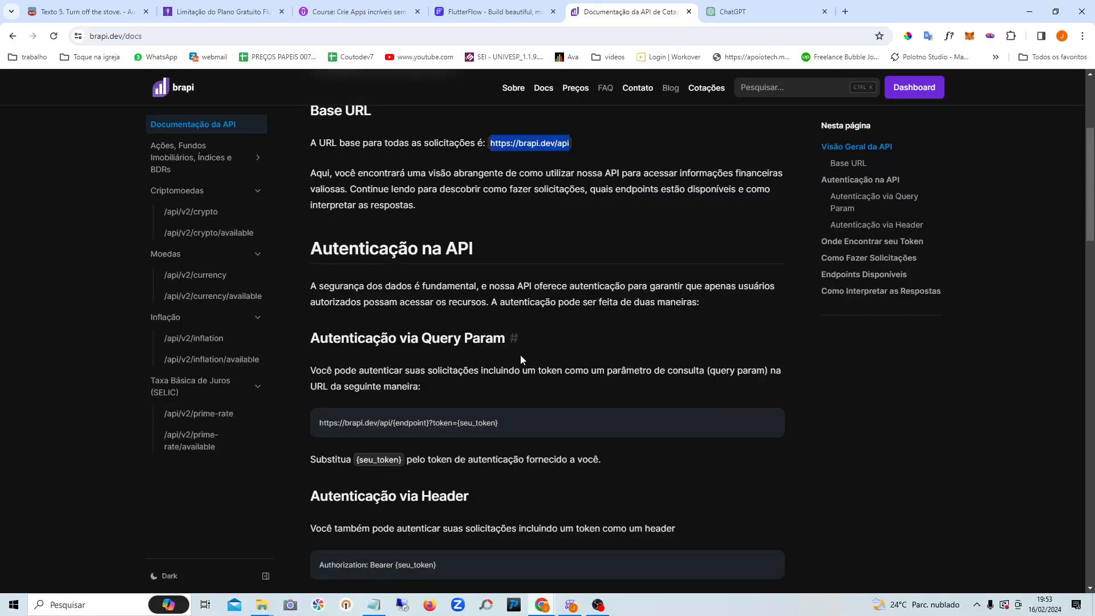
scroll(505, 354, "down", 2)
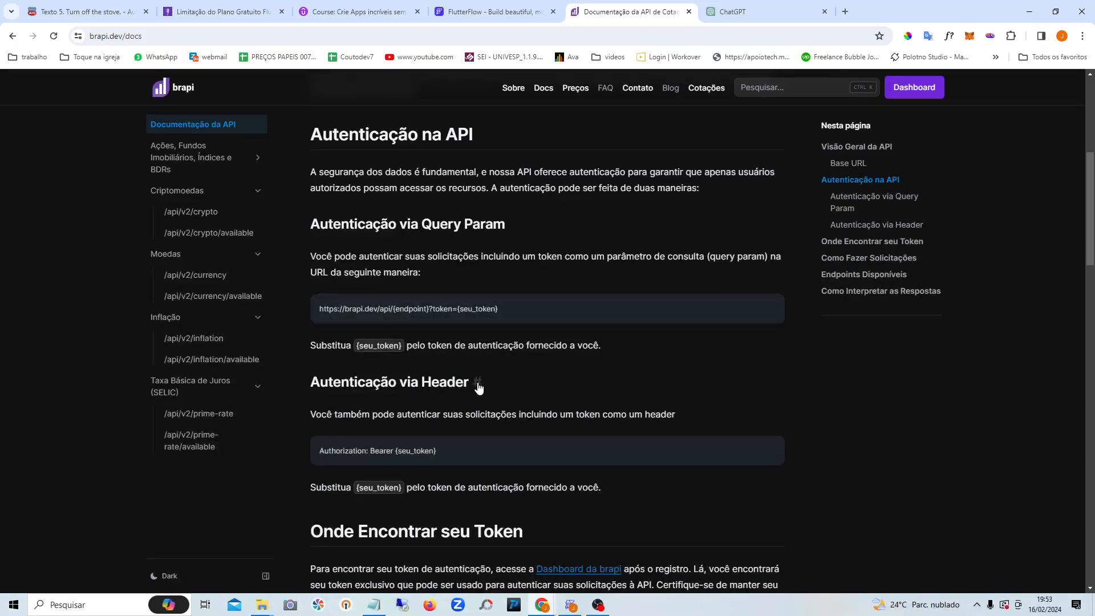
scroll(563, 388, "down", 1)
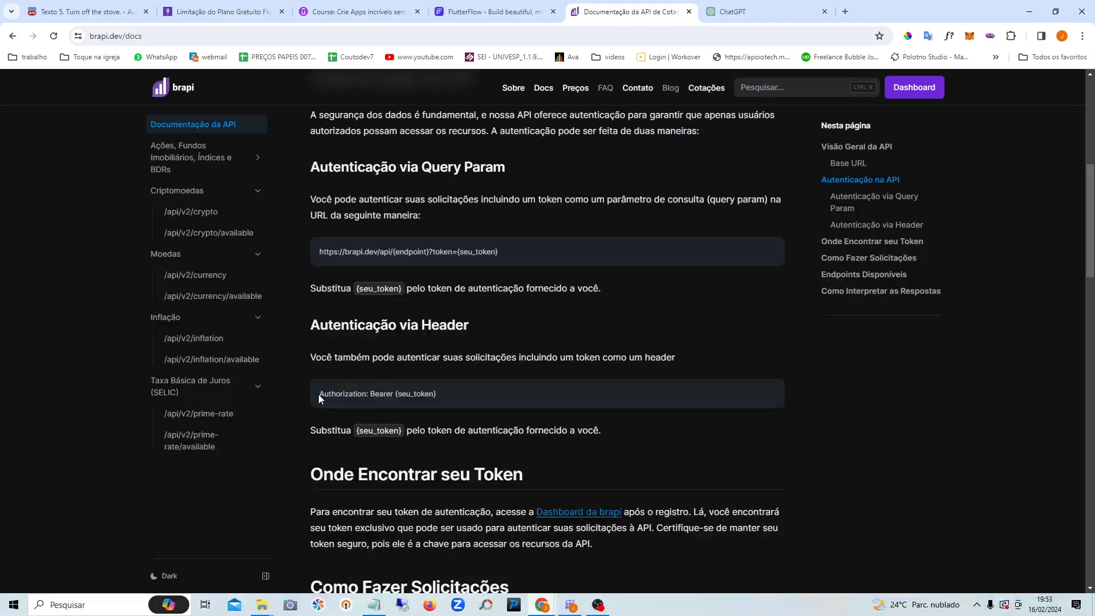
left_click_drag(321, 392, 394, 402)
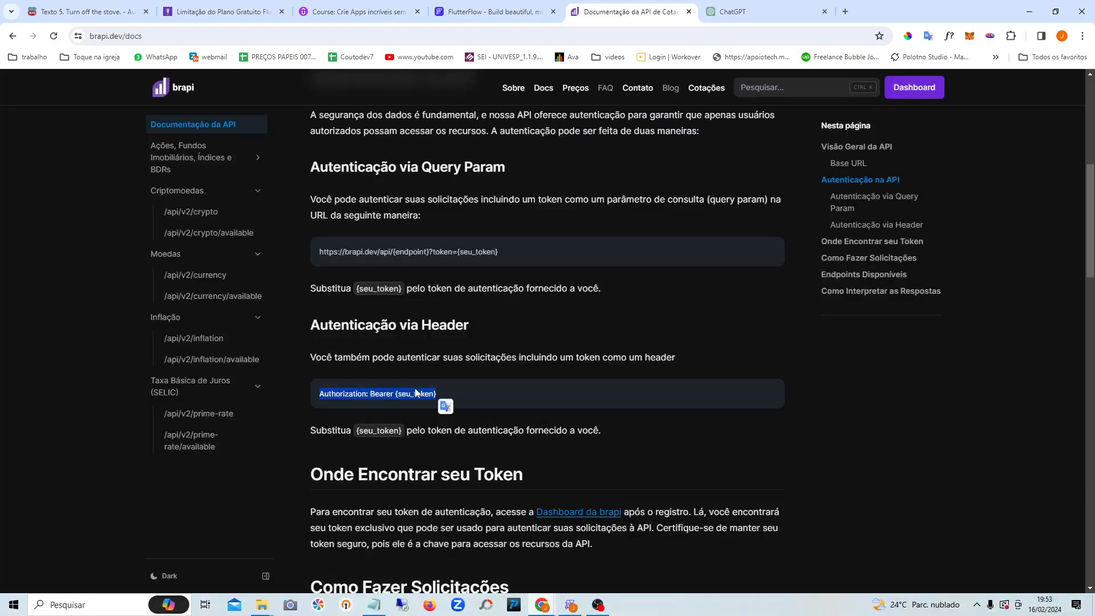
right_click(414, 388)
left_click(450, 401)
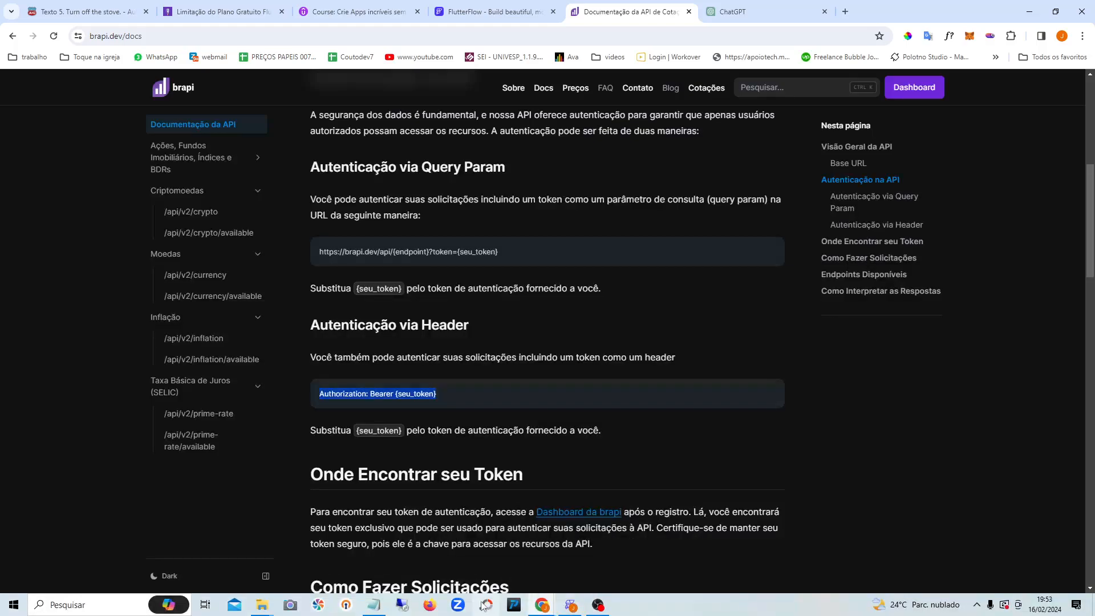
left_click(387, 609)
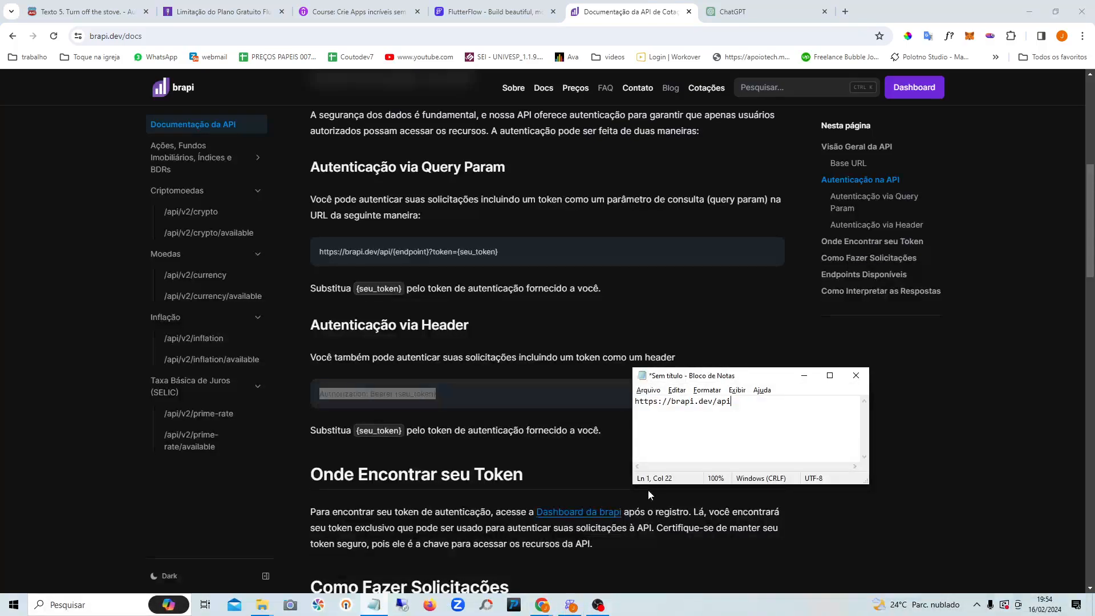
key("Return")
key("ctrl+v")
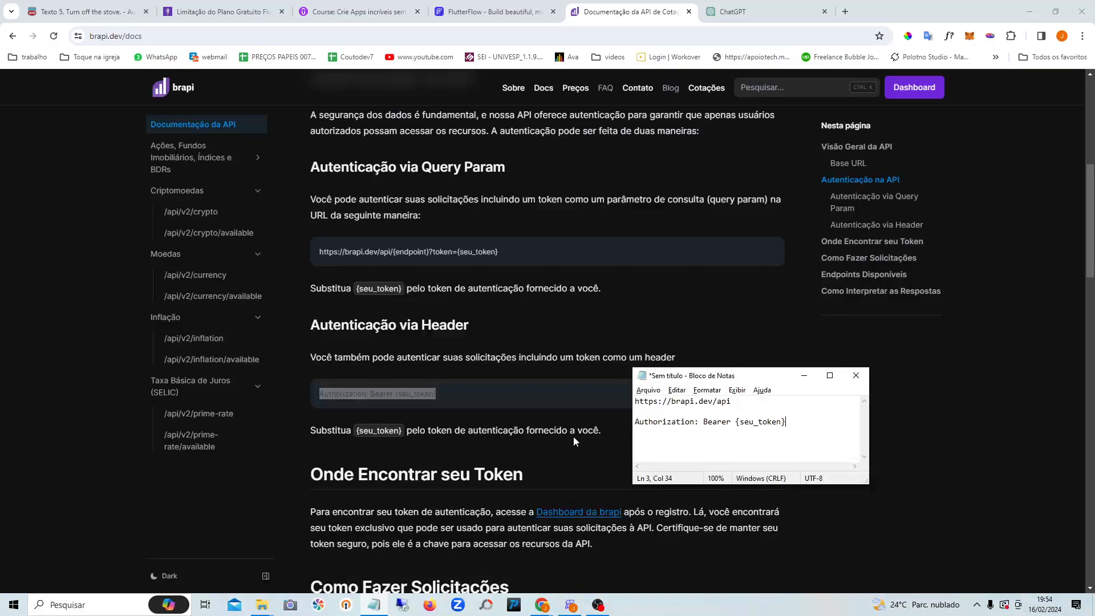
Step: Read the request structure and available endpoints in the brapi documentation, and open the details of the GET /api/quote/{tickers} endpoint
left_click(505, 402)
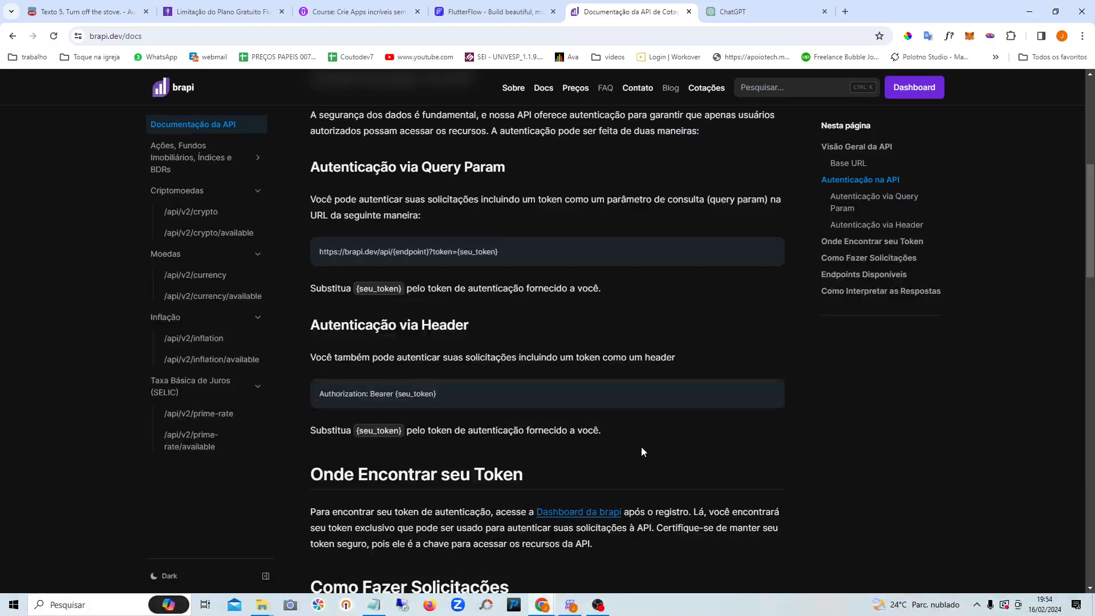
scroll(642, 450, "down", 4)
scroll(641, 446, "down", 2)
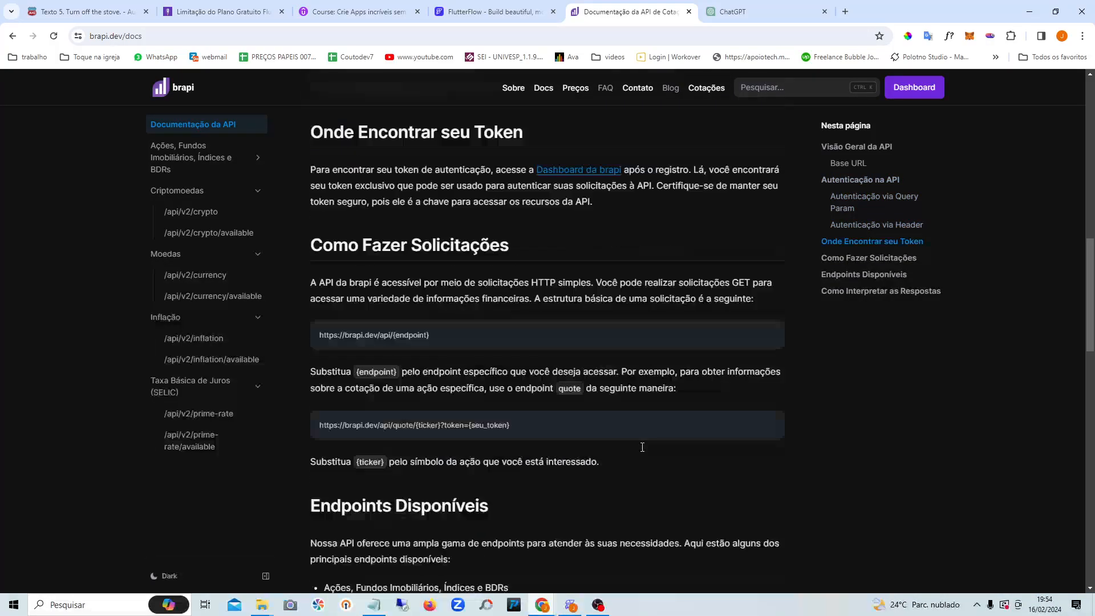
scroll(641, 446, "down", 1)
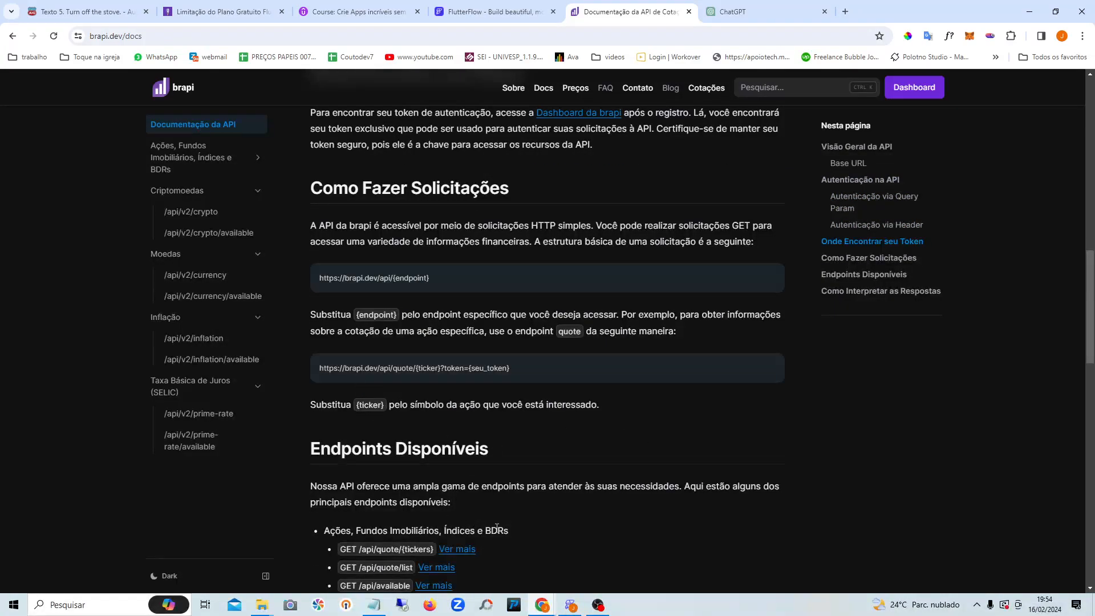
scroll(541, 421, "down", 1)
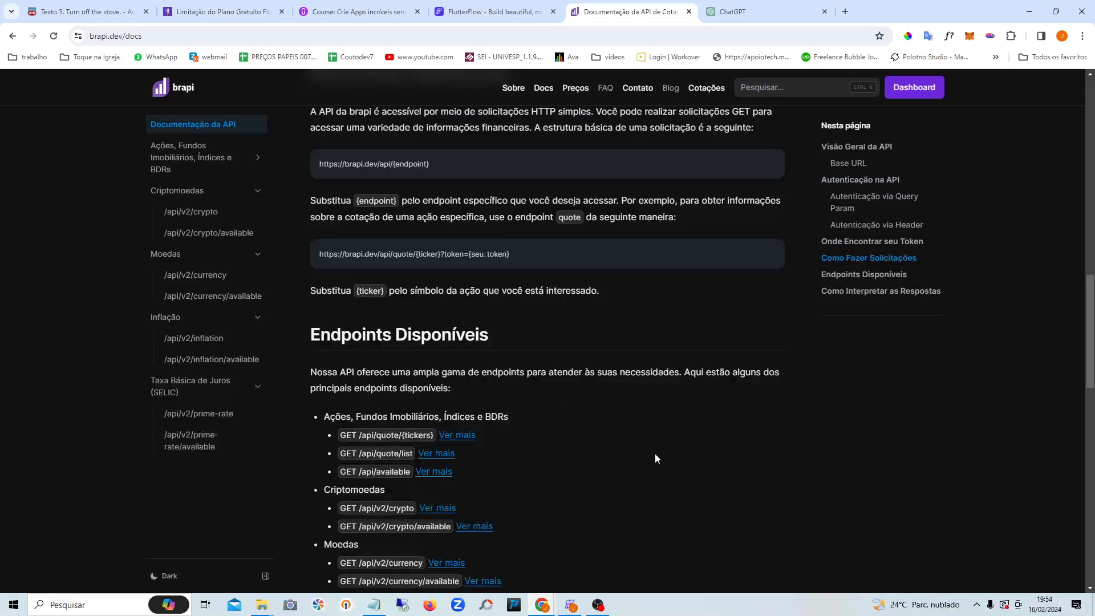
scroll(649, 405, "down", 1)
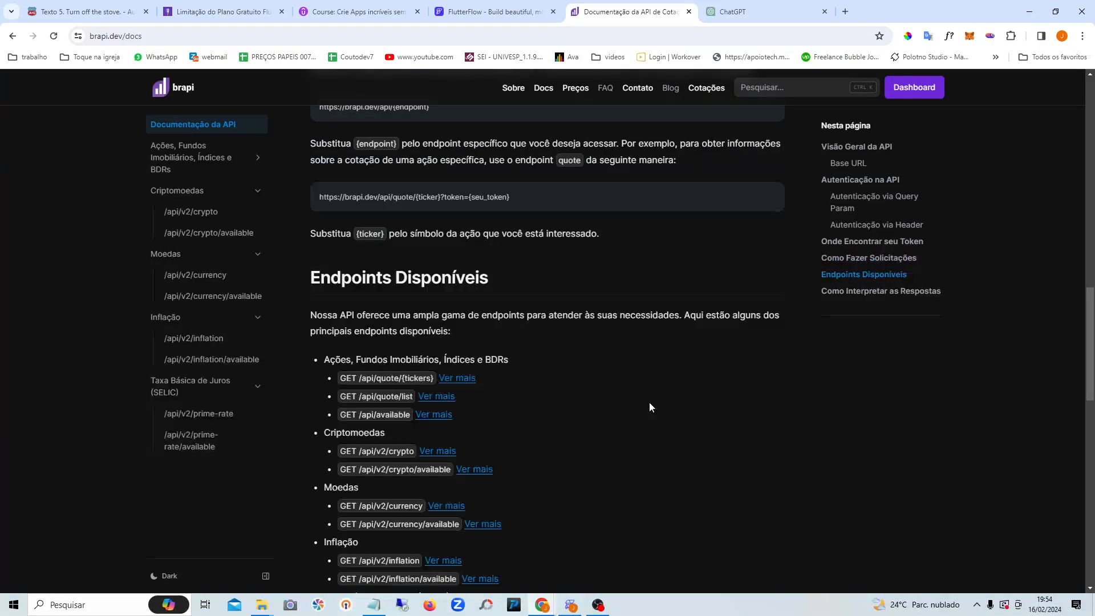
scroll(443, 462, "down", 2)
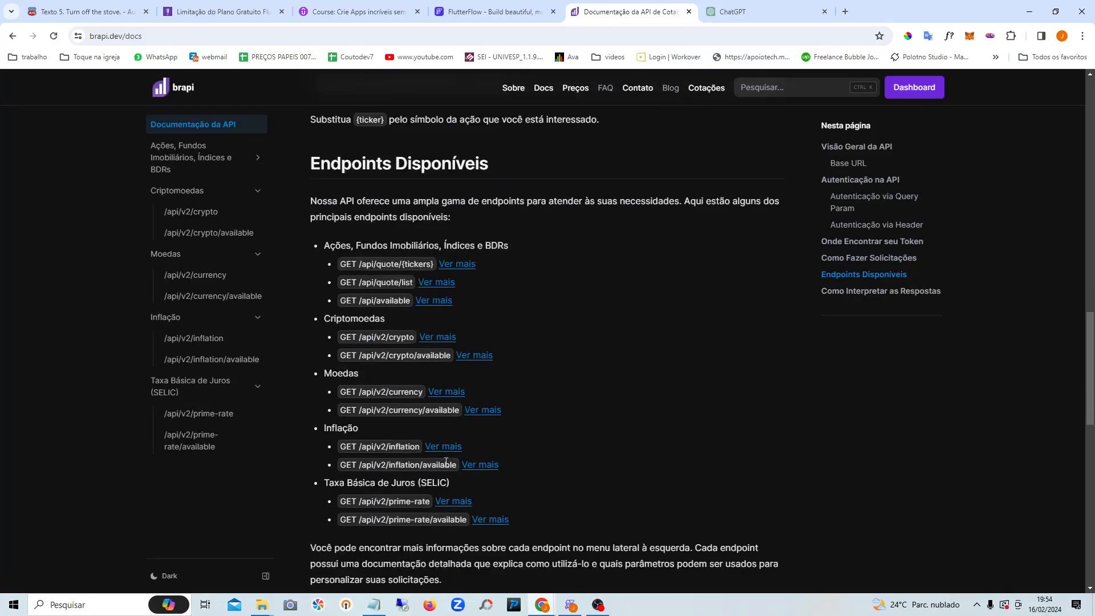
scroll(545, 488, "up", 5)
scroll(544, 488, "down", 3)
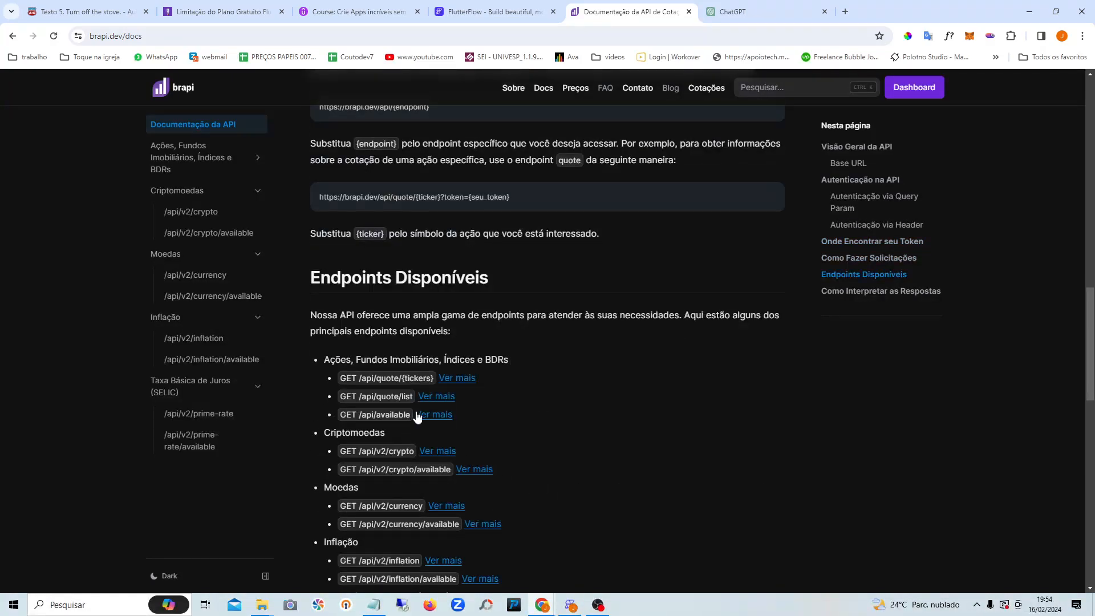
left_click(455, 378)
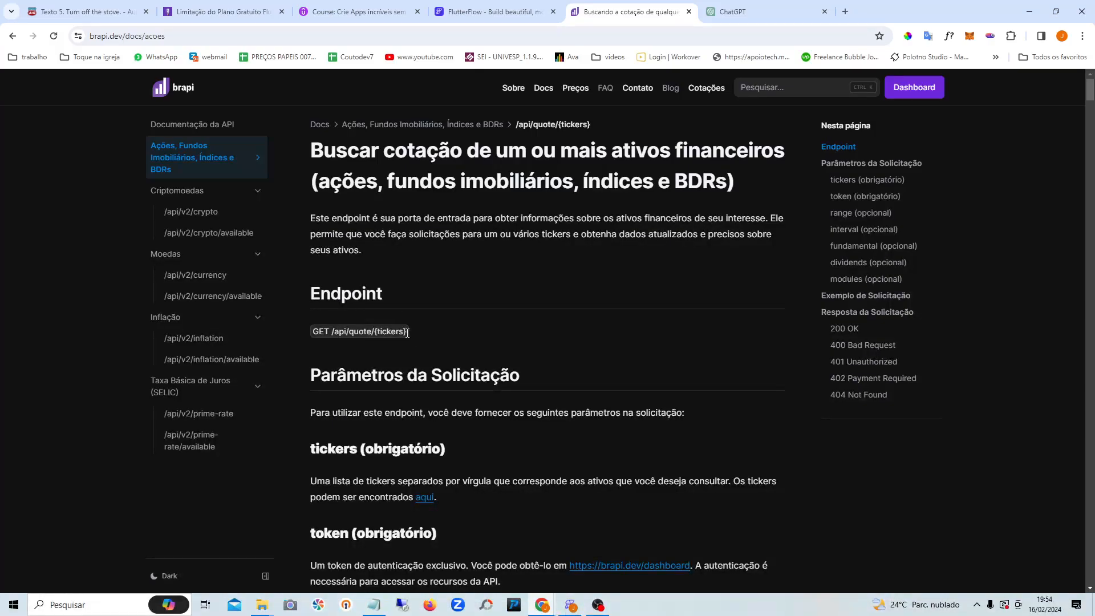
scroll(608, 429, "down", 2)
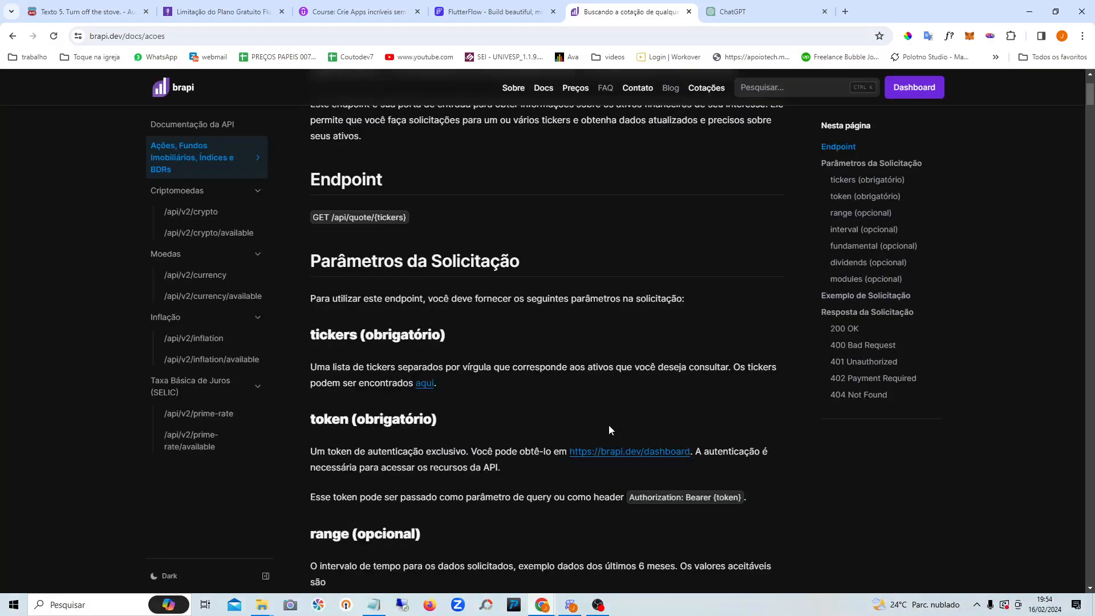
scroll(609, 429, "up", 2)
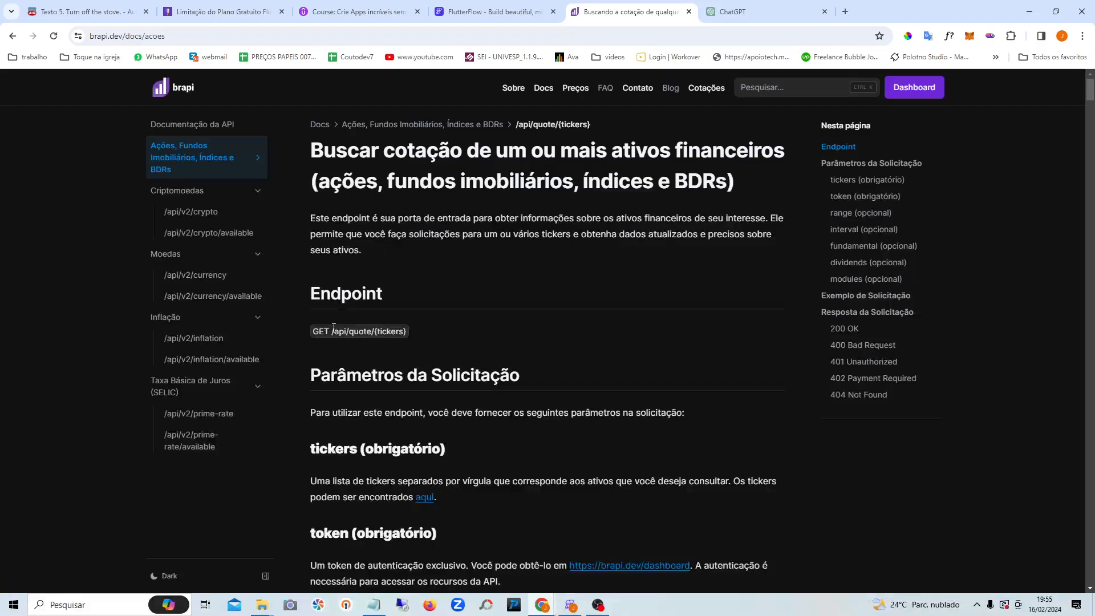
left_click_drag(334, 328, 408, 333)
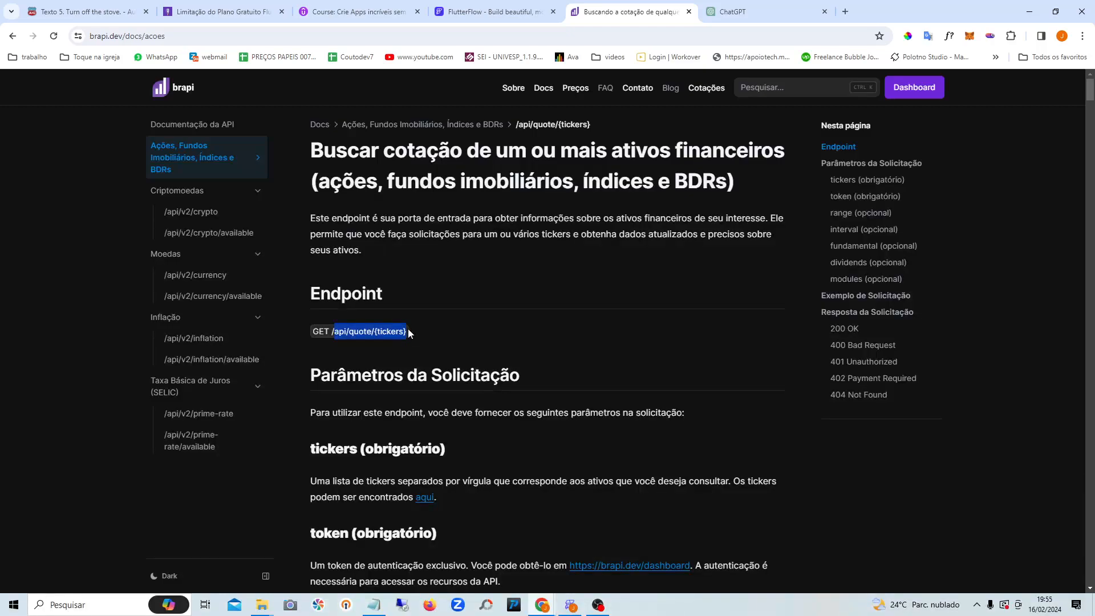
right_click(383, 328)
left_click(433, 347)
left_click(375, 605)
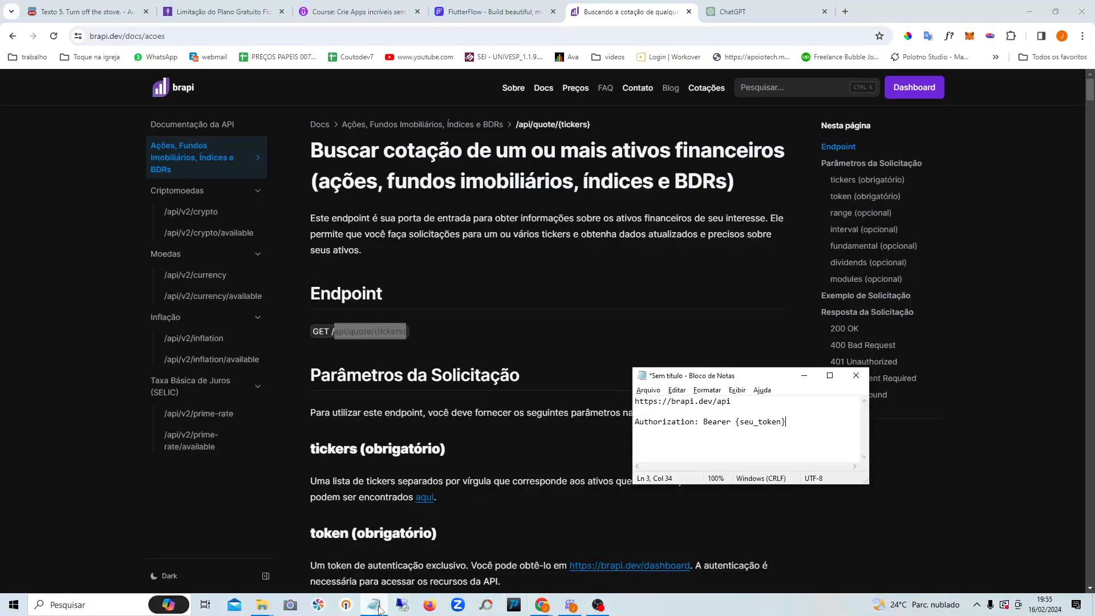
left_click_drag(731, 402, 717, 403)
key("ctrl+v")
left_click_drag(814, 401, 636, 401)
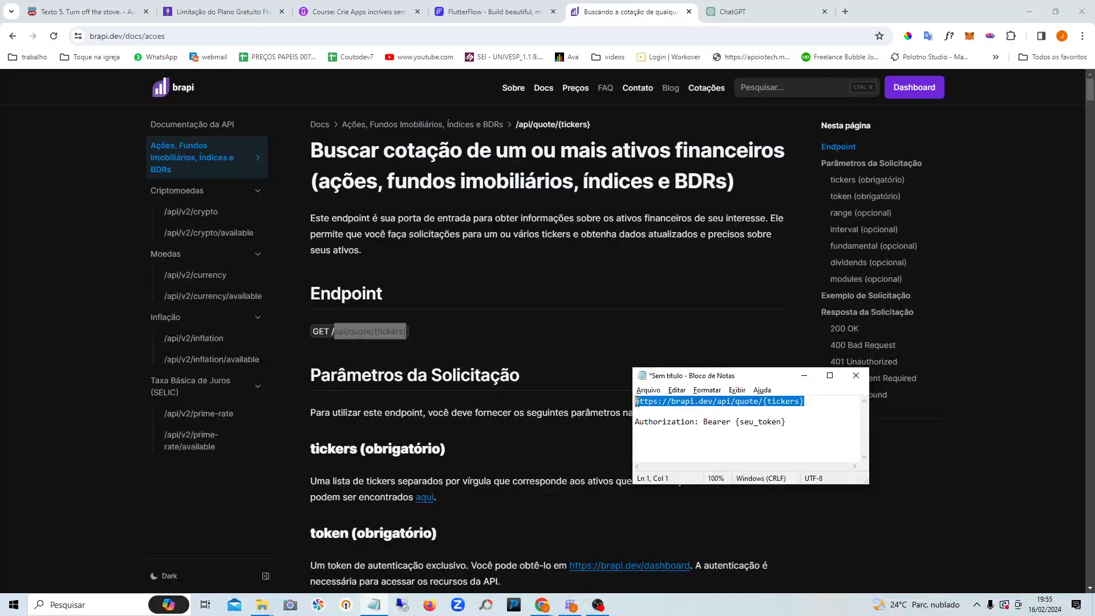
right_click(661, 400)
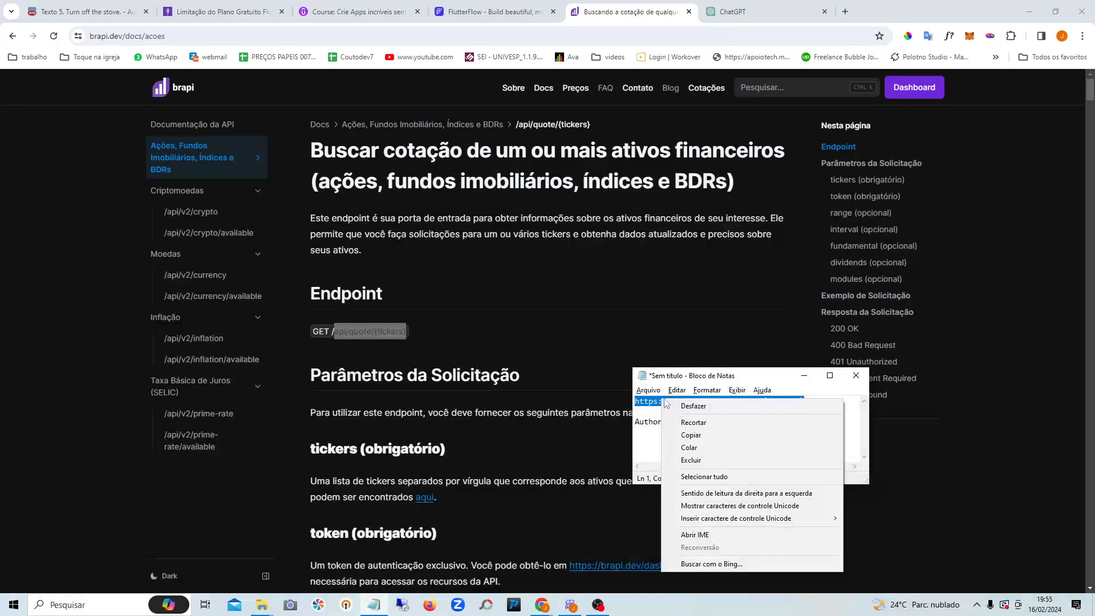
left_click(693, 434)
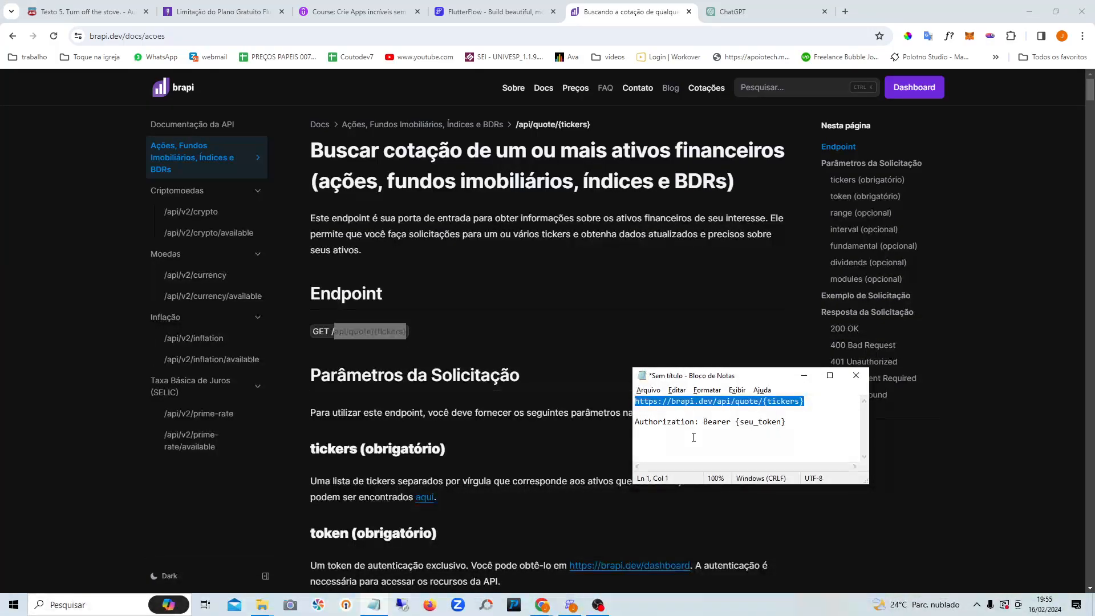
left_click(810, 421)
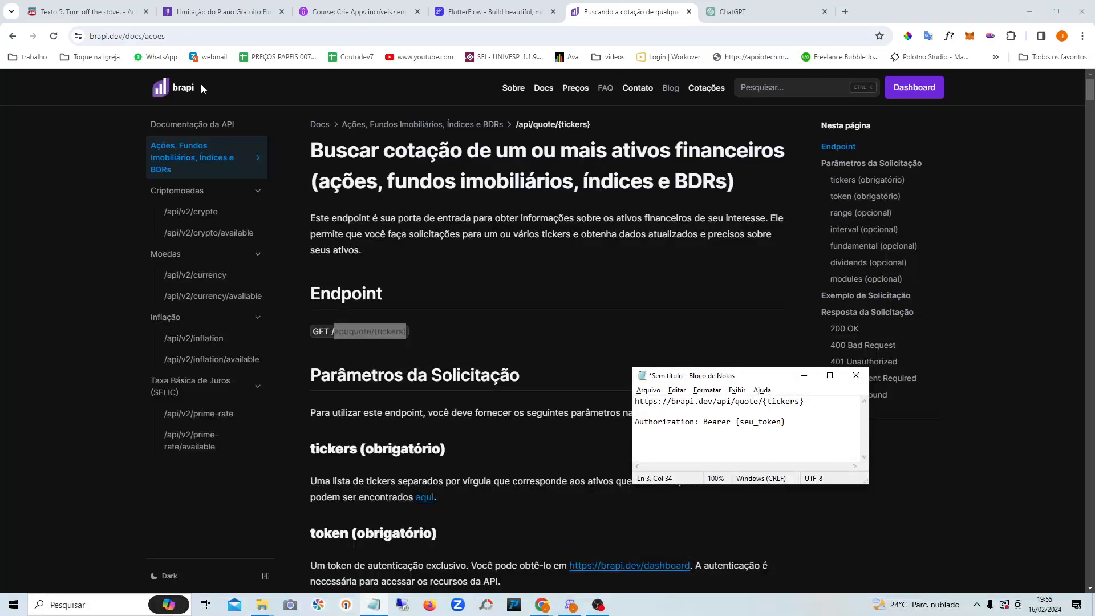
Step: Copy the access token from the brapi dashboard and paste it over the {seu_token} placeholder in Notepad's Authorization line
left_click(183, 88)
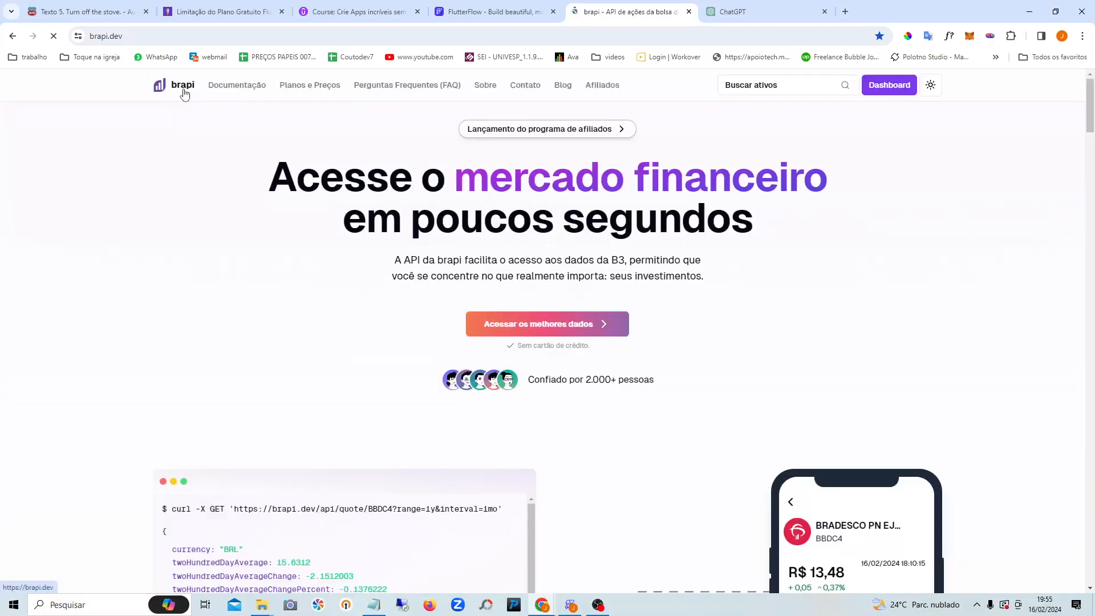
left_click(886, 89)
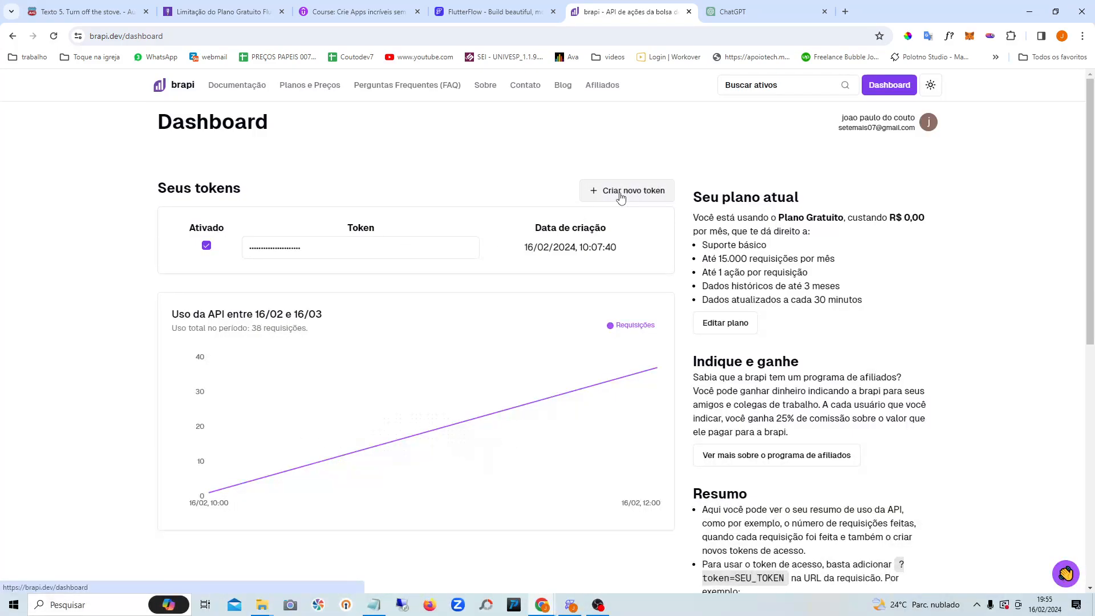
left_click(332, 254)
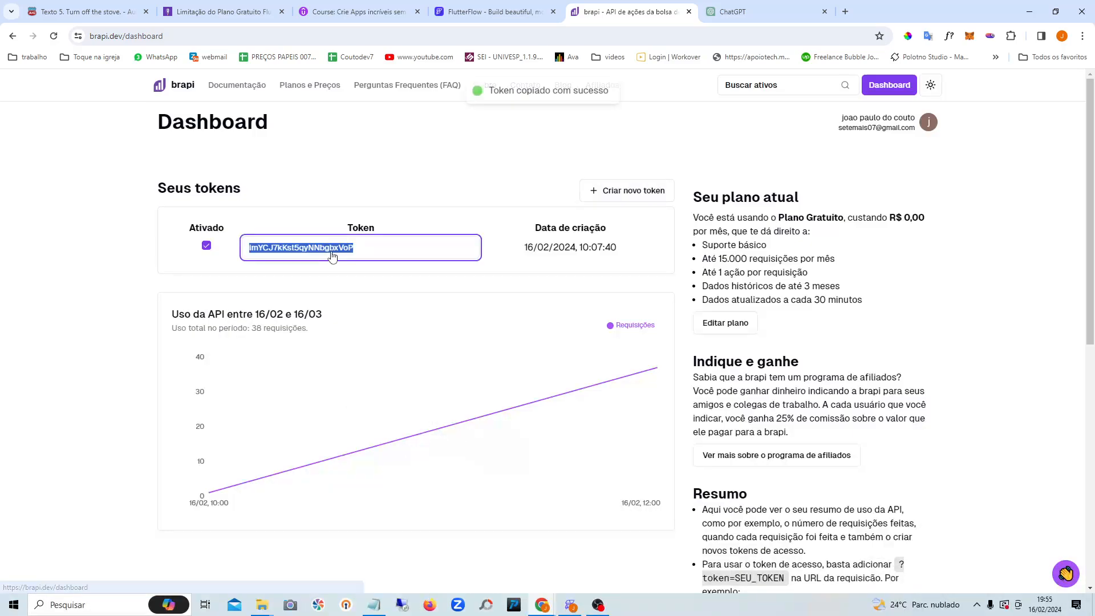
right_click(332, 254)
left_click(376, 306)
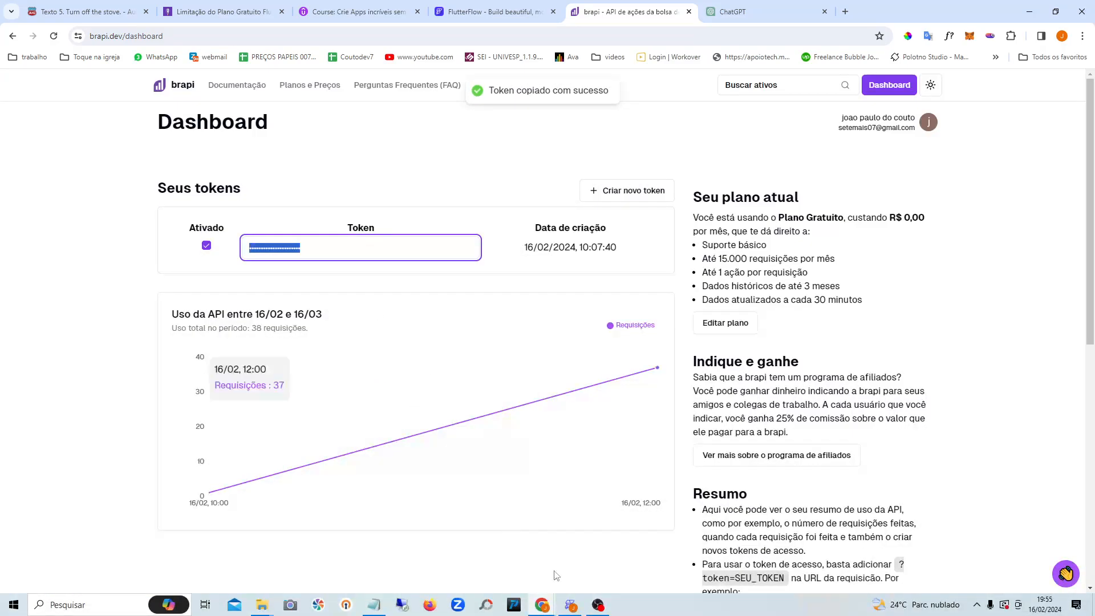
left_click(376, 606)
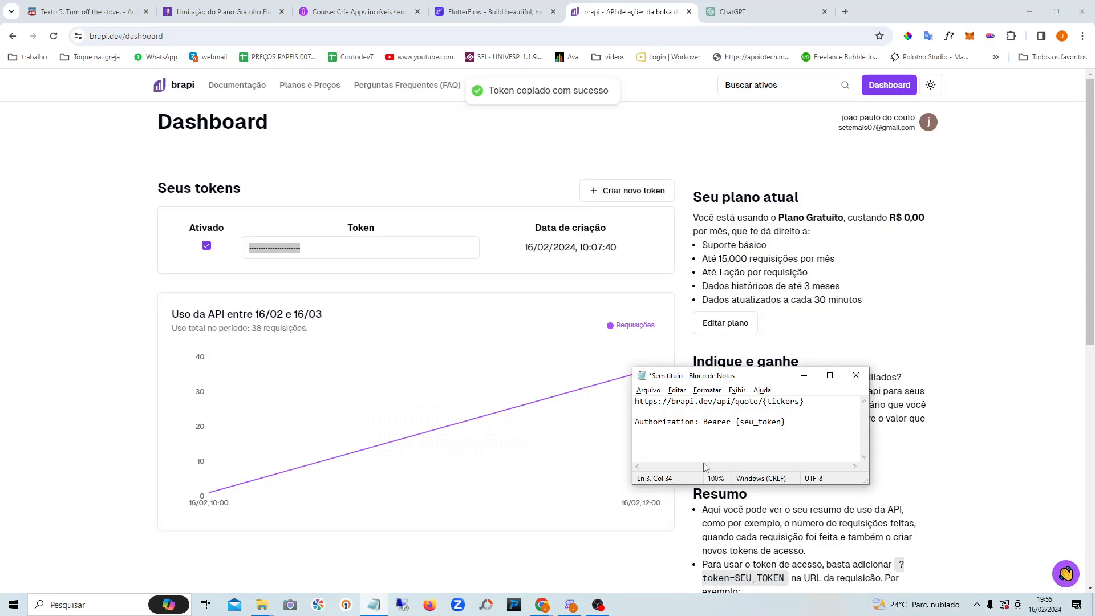
left_click_drag(787, 422, 736, 426)
key("ctrl+v")
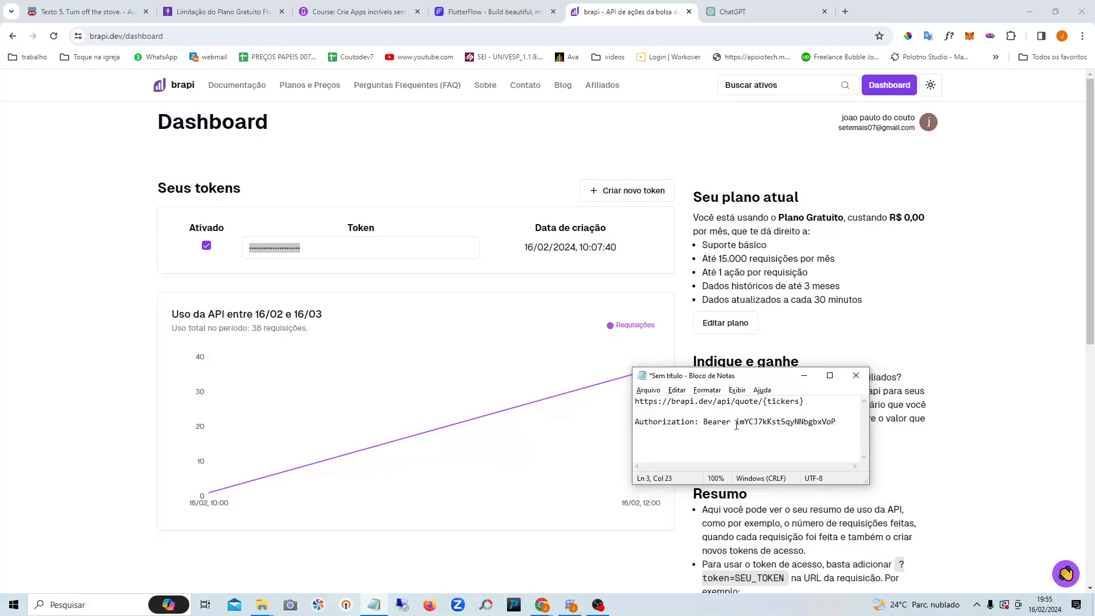
key("BackSpace")
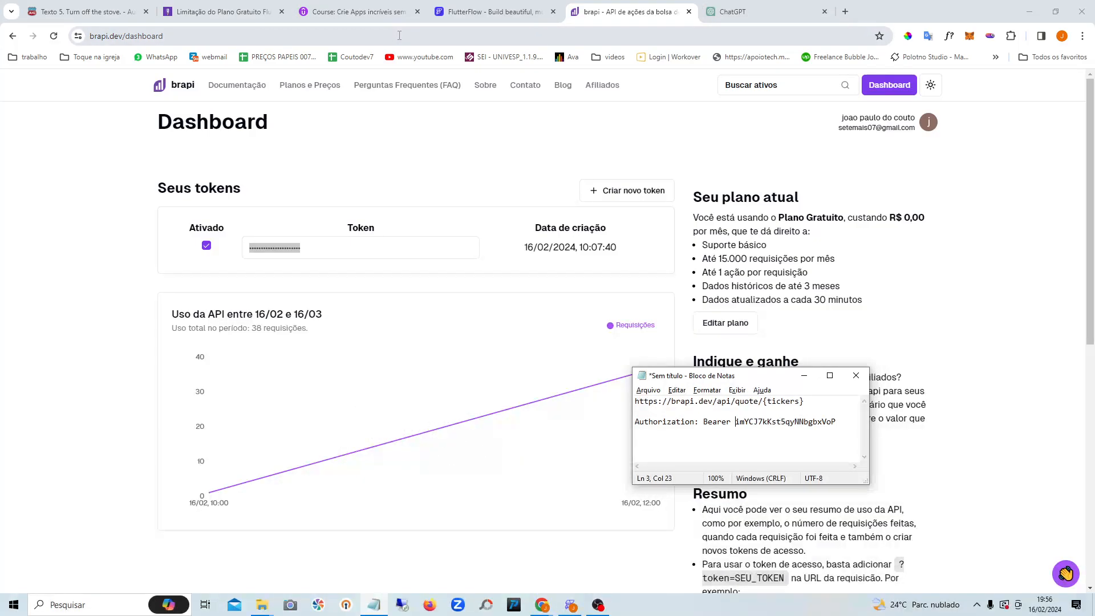
Step: Copy the full quote URL from Notepad into the API URL of the brapi call in FlutterFlow
left_click(574, 606)
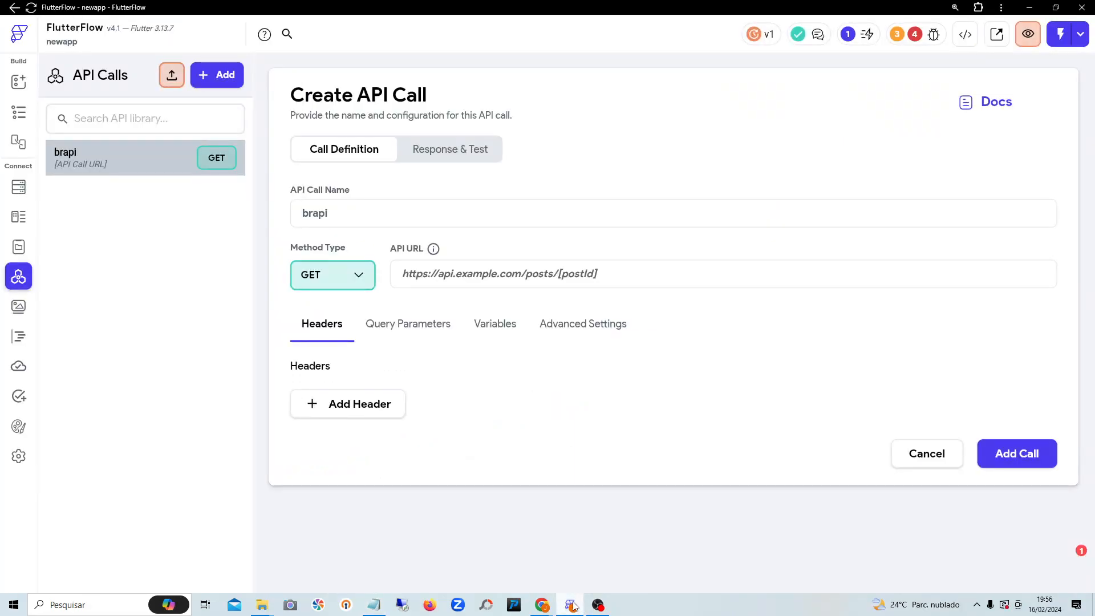
left_click(374, 605)
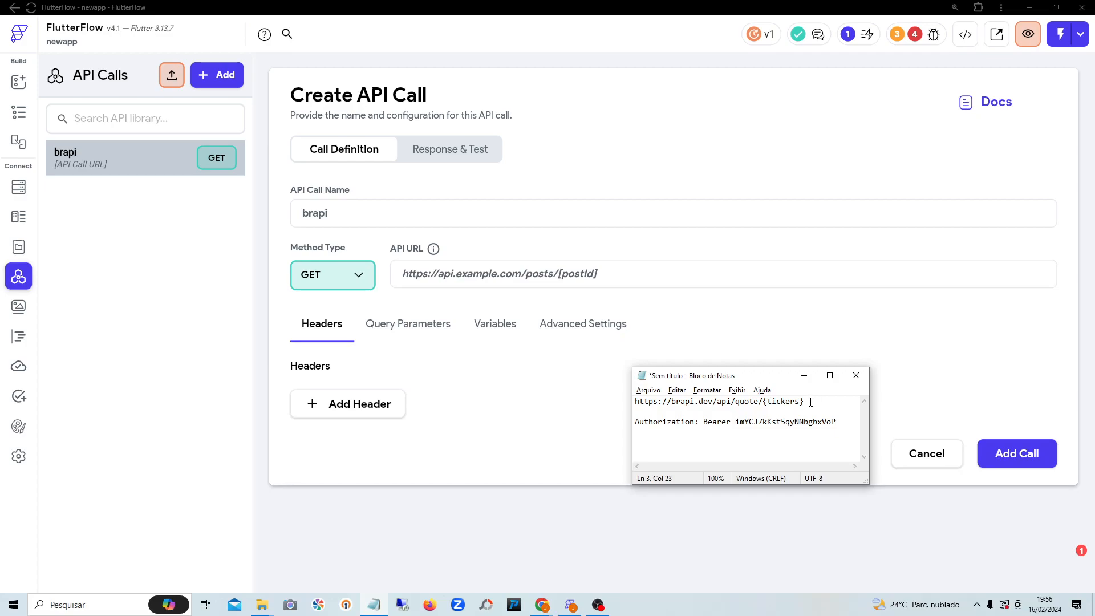
left_click_drag(810, 402, 627, 402)
right_click(693, 402)
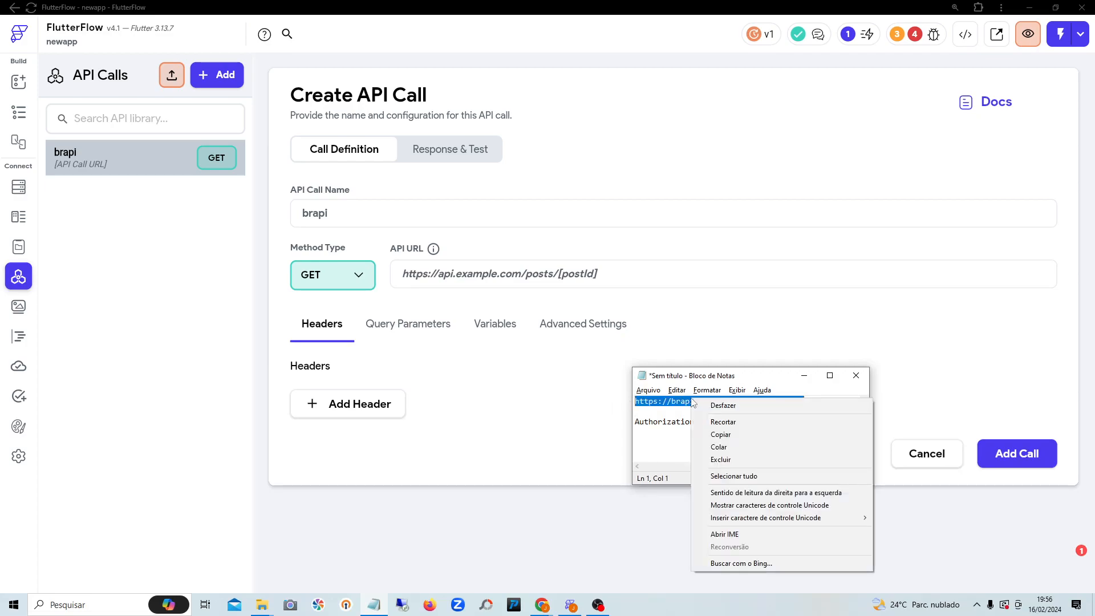
left_click(721, 435)
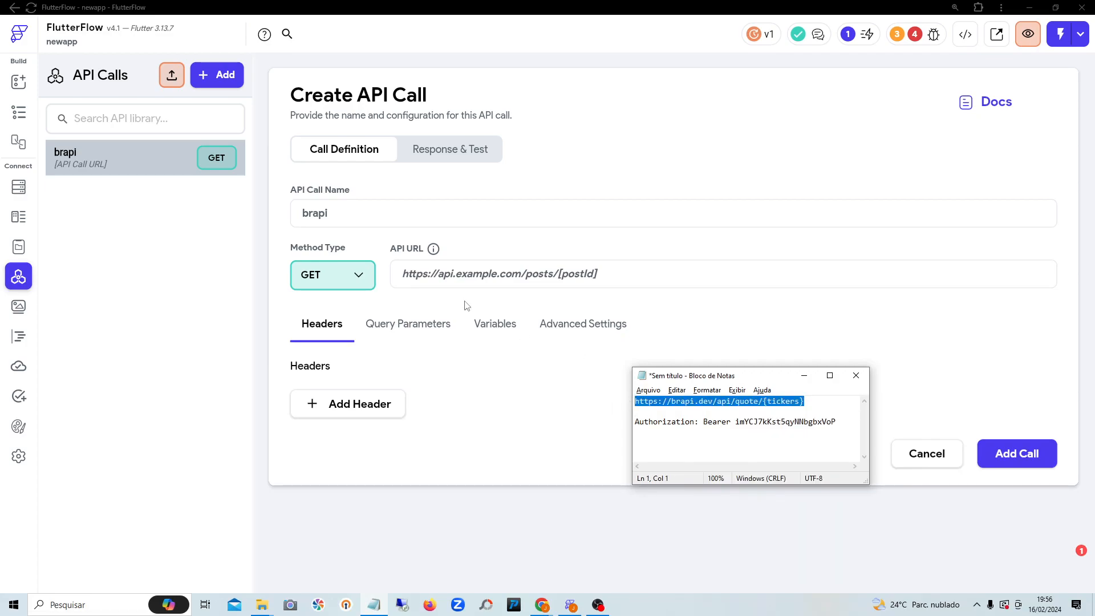
left_click(530, 273)
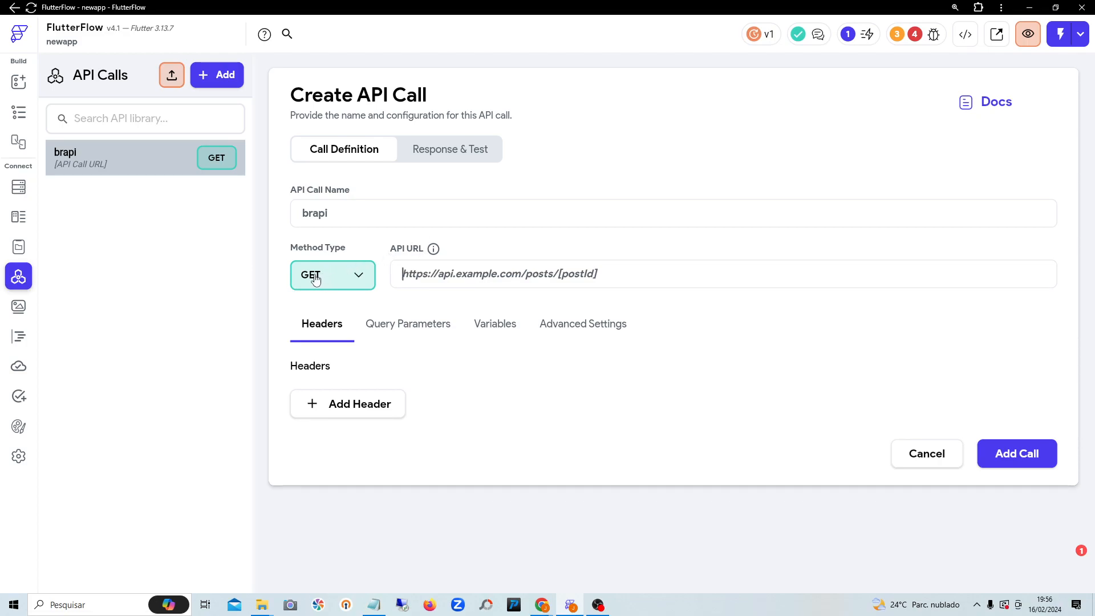
key("ctrl+v")
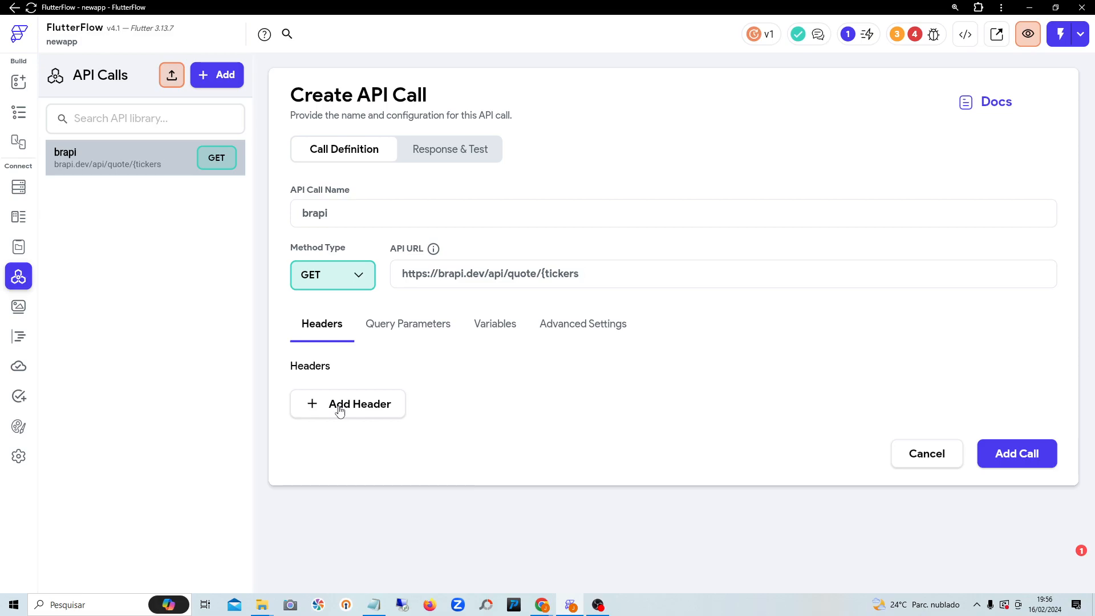
type("]")
key("Left")
key("Left")
key("Left")
key("Left")
key("Left")
key("Left")
key("Left")
key("Left")
key("BackSpace")
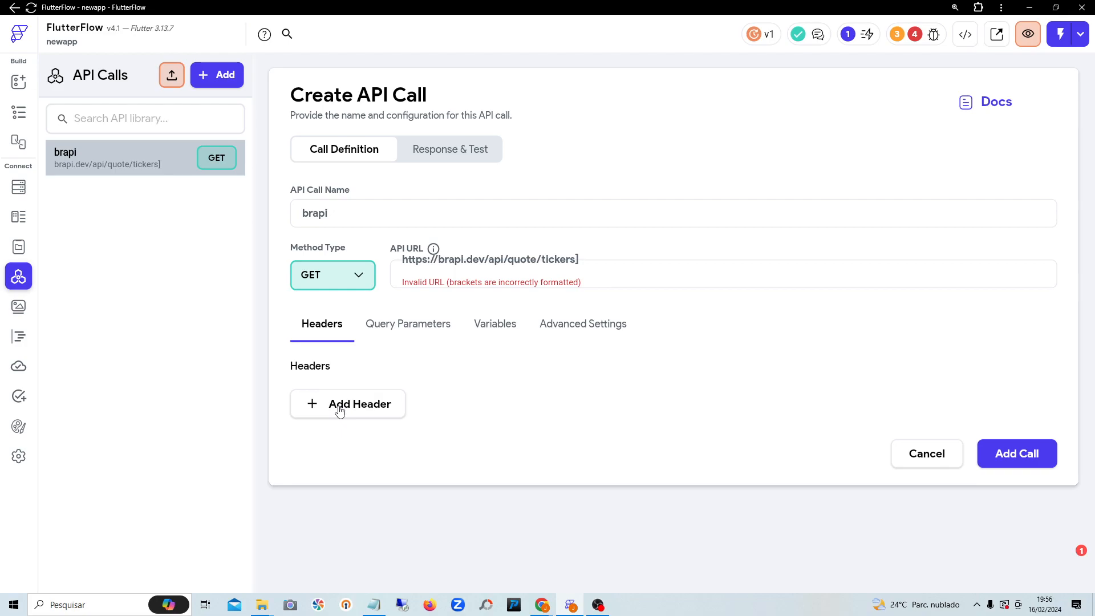
type("{")
key("BackSpace")
type("[")
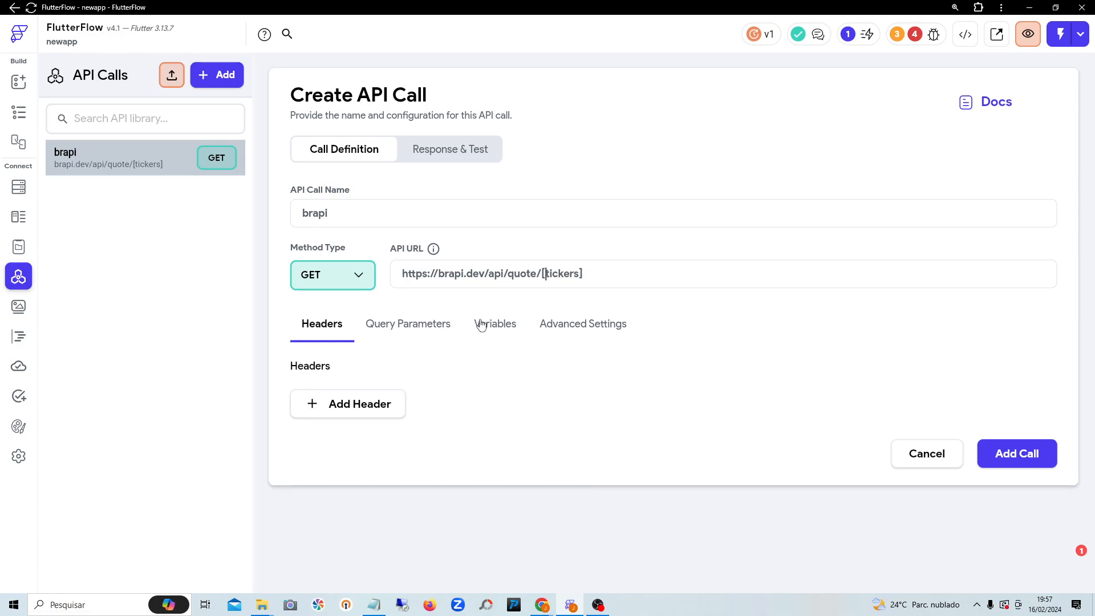
Step: Add a String variable named tickers to the API call, matching the URL placeholder, and add the call to the project
left_click(495, 329)
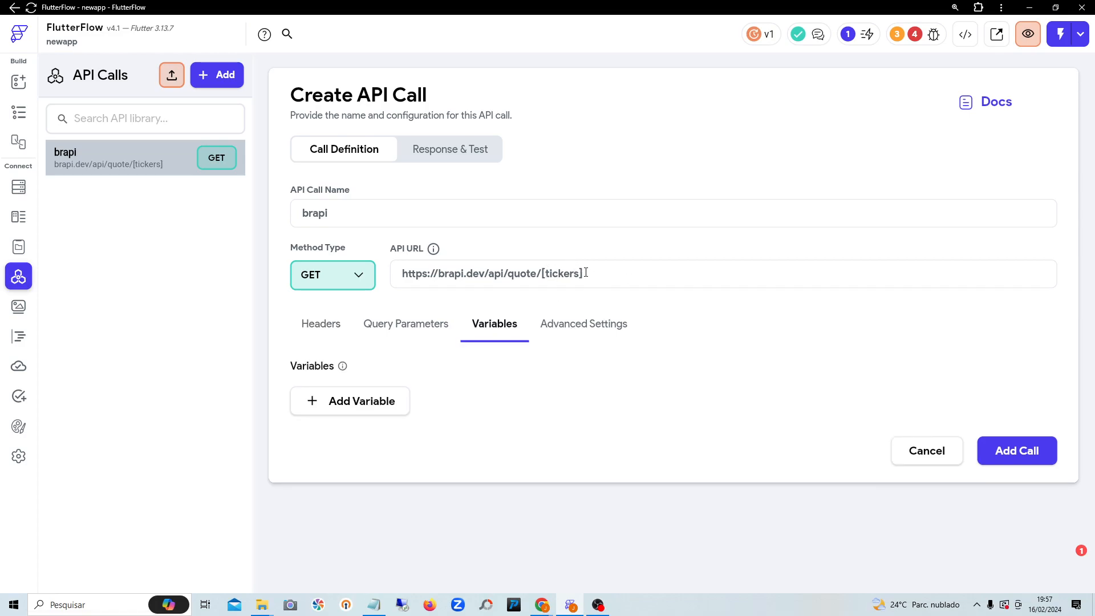
left_click_drag(579, 273, 547, 274)
key("ctrl+c")
left_click(354, 400)
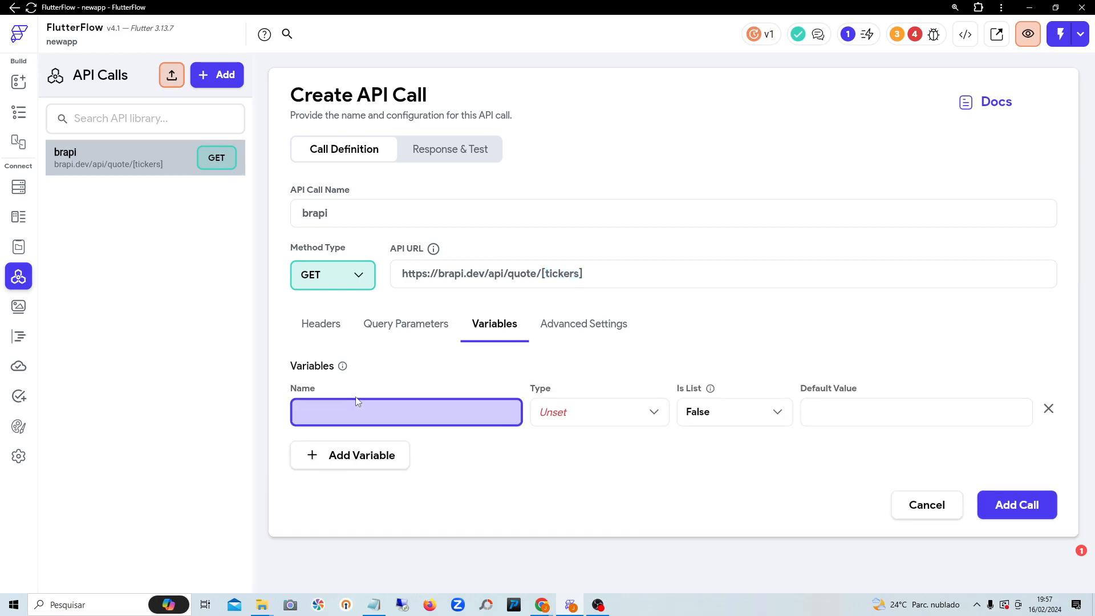
key("ctrl+v")
left_click(601, 413)
left_click(576, 295)
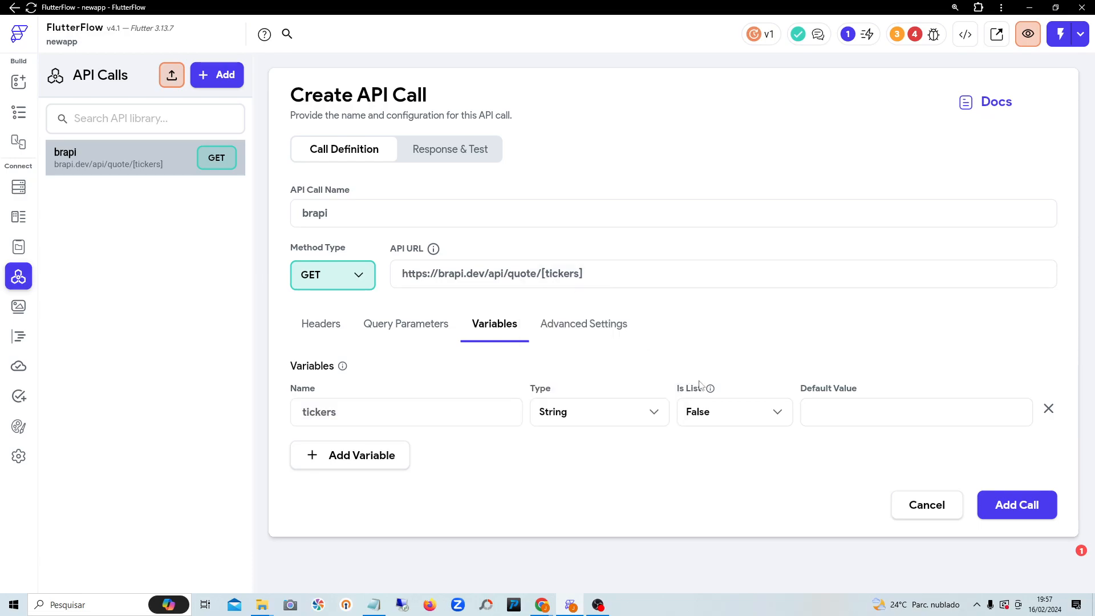
left_click(1010, 513)
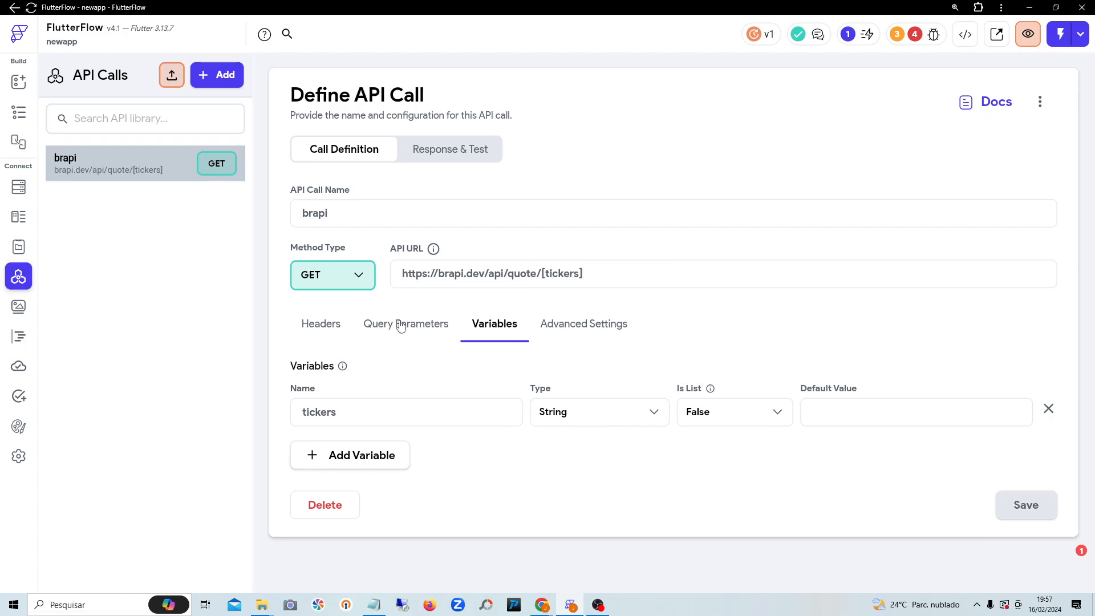
Step: Open the brapi call's header settings and copy the full Authorization line from Notepad
left_click(333, 329)
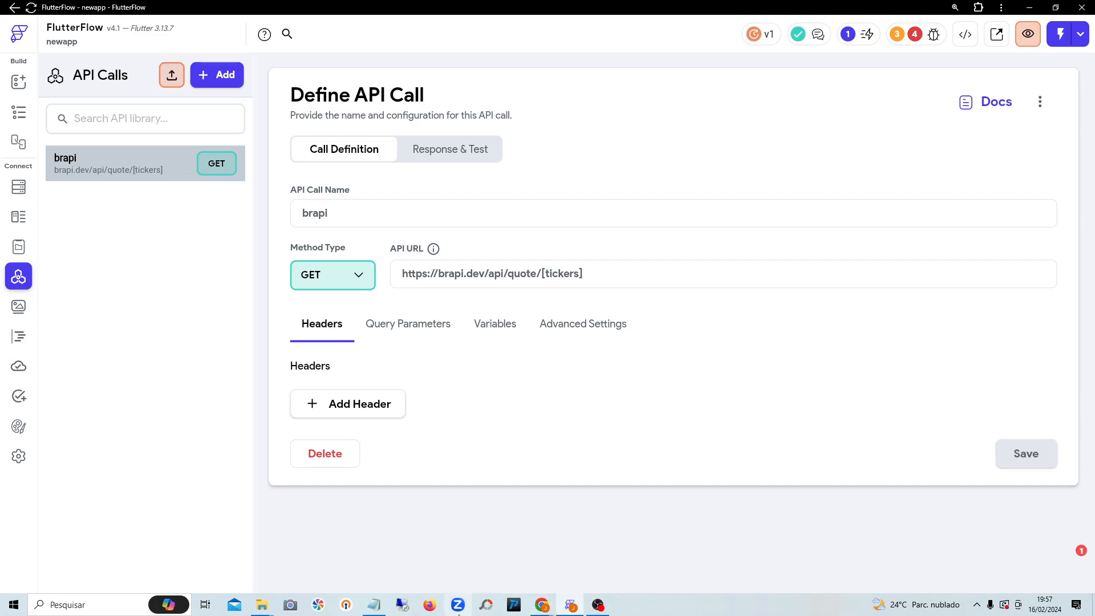
left_click(382, 610)
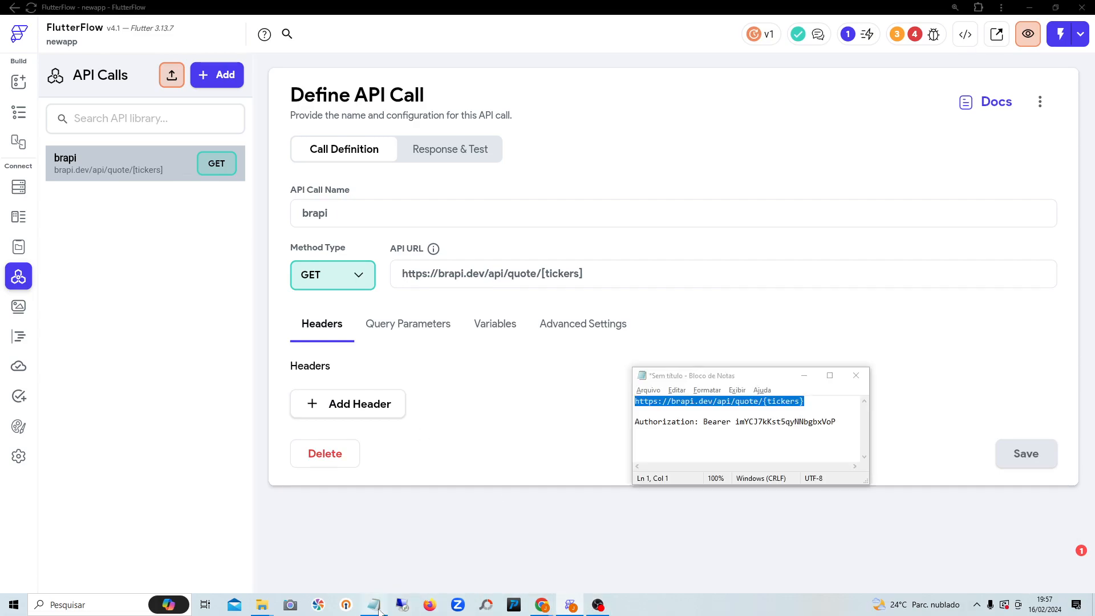
left_click(839, 420)
left_click_drag(838, 421, 635, 422)
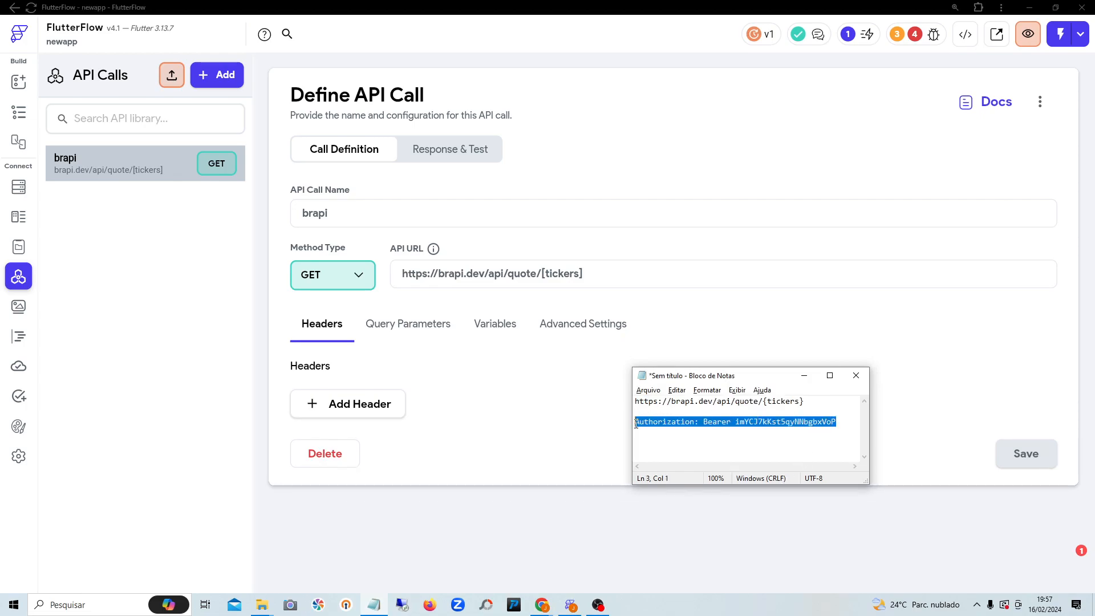
right_click(665, 425)
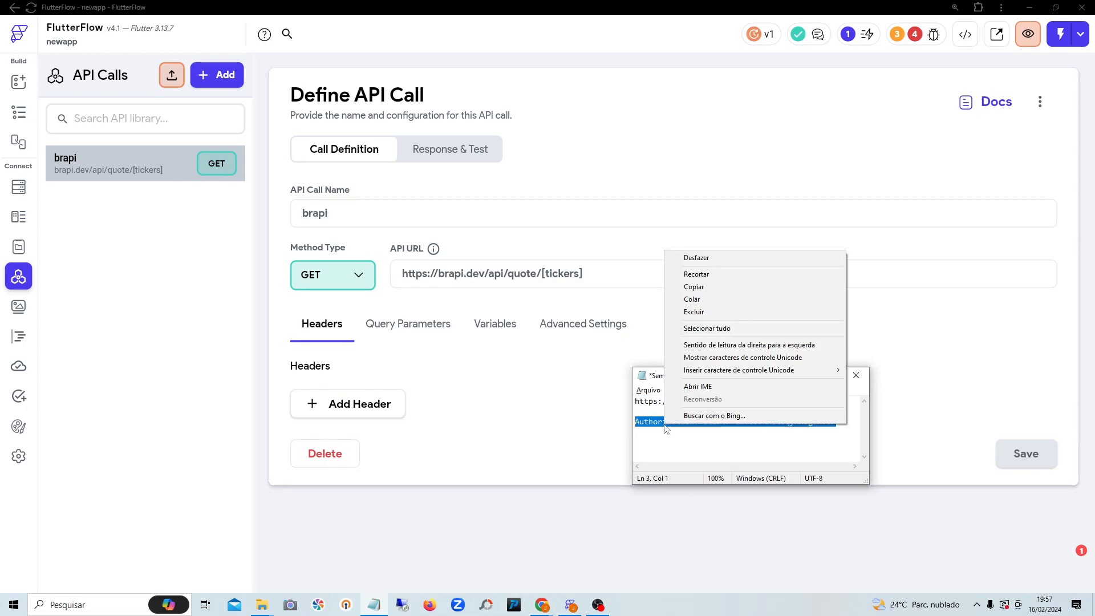
left_click(710, 290)
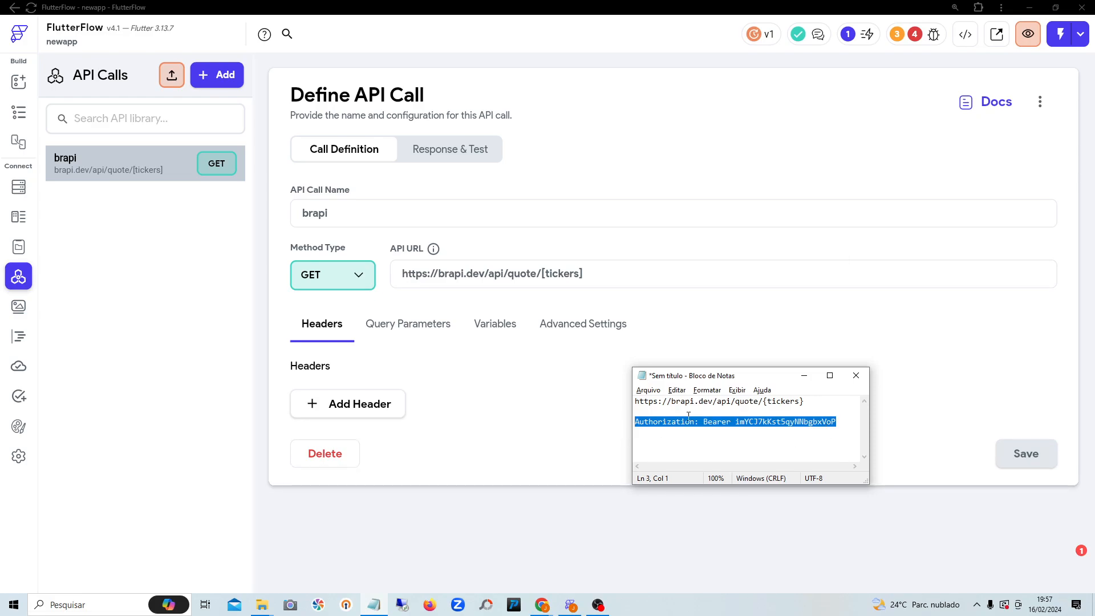
Step: Add a header to the brapi call in FlutterFlow, paste the Authorization line with the bearer token into it, and save the call
left_click(334, 405)
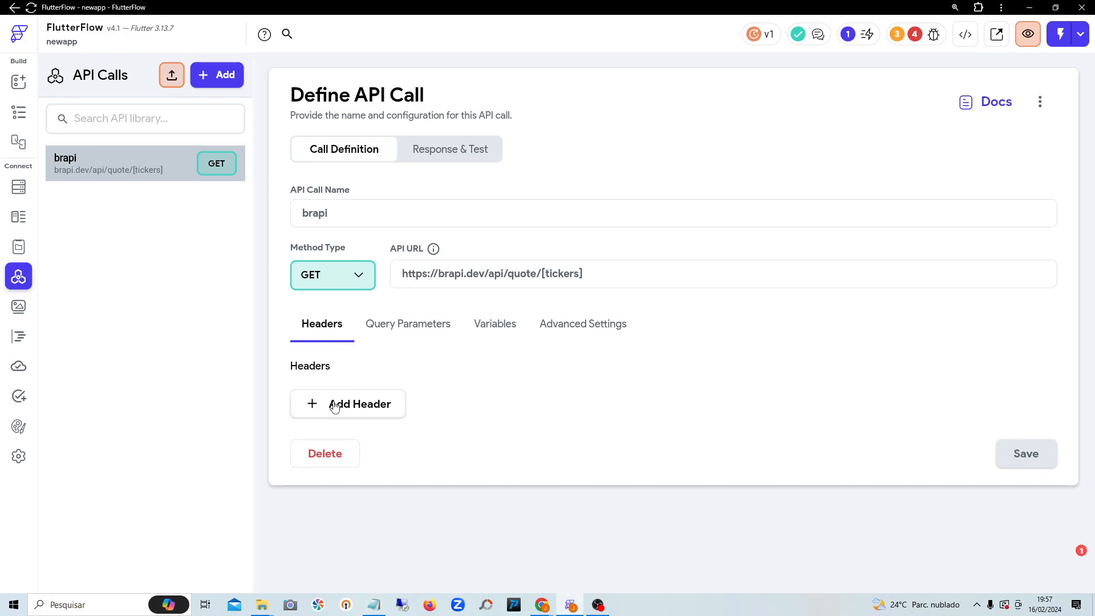
left_click(335, 404)
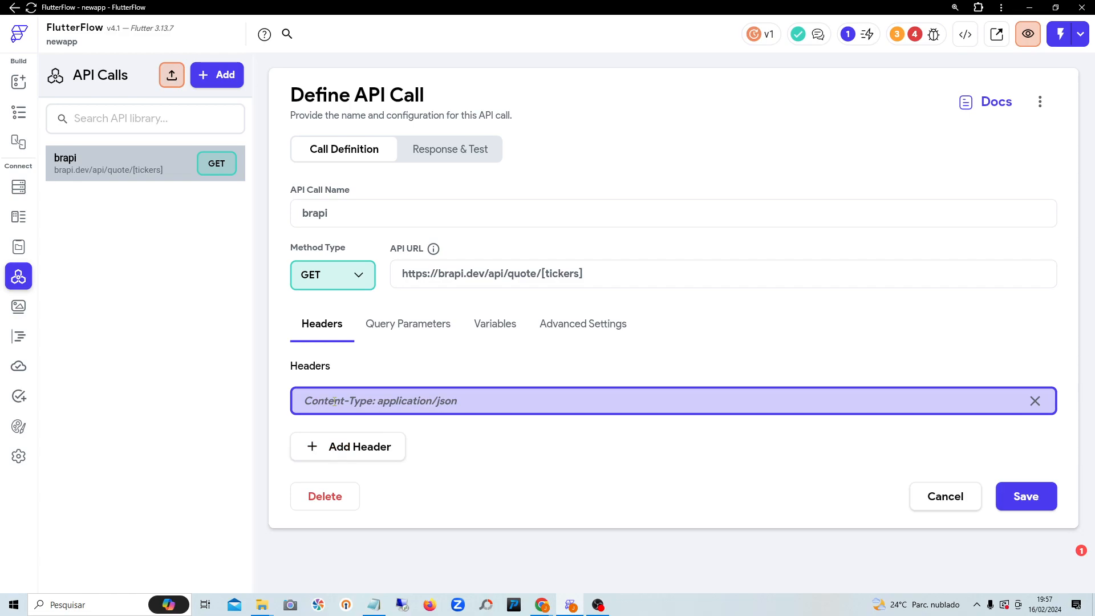
key("ctrl+v")
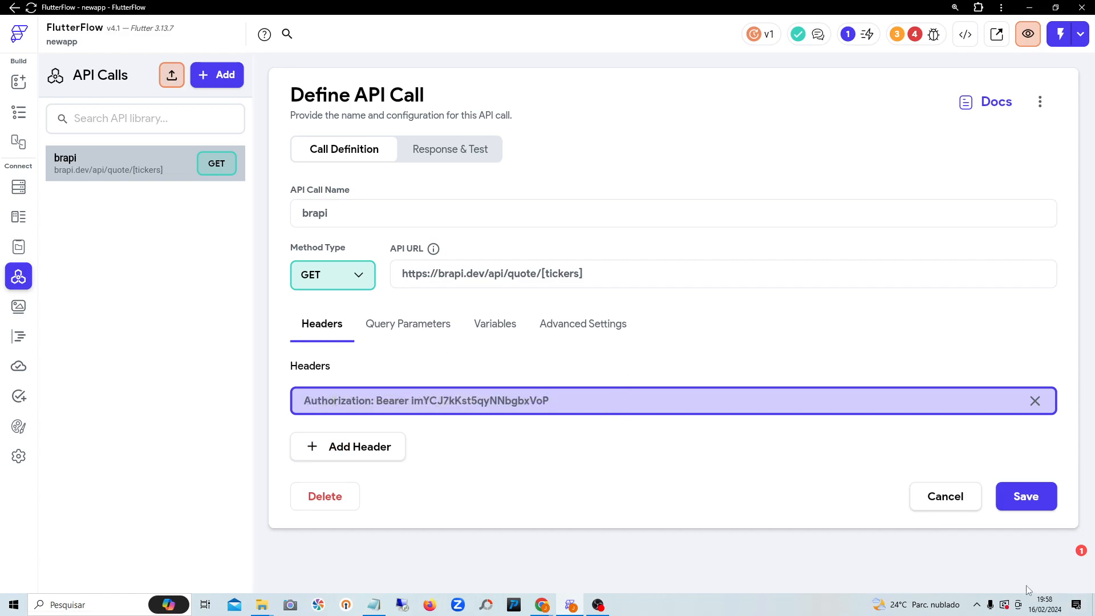
left_click(1029, 506)
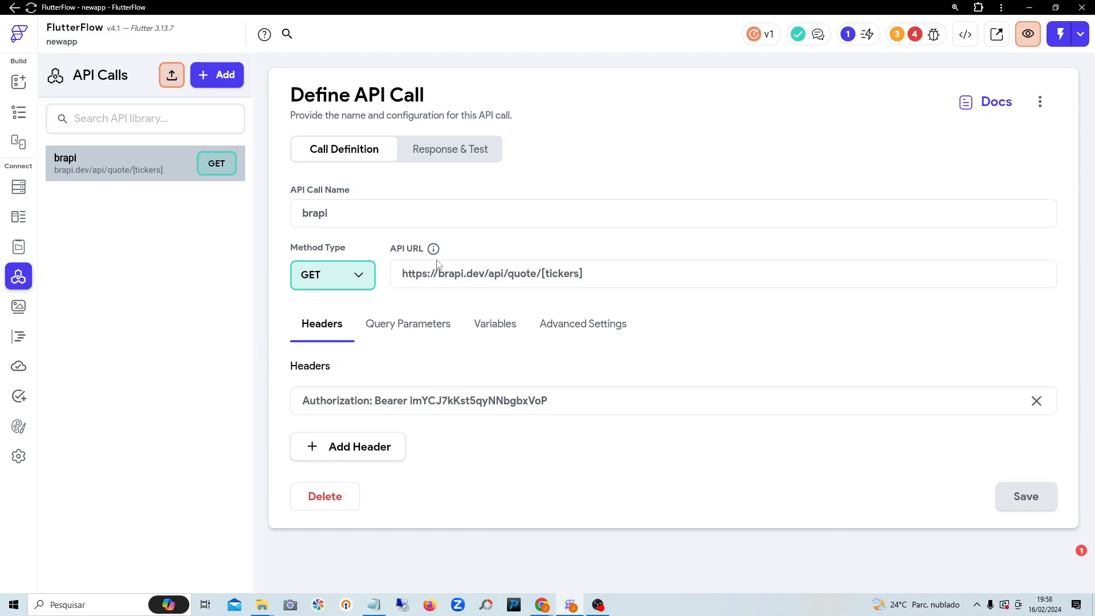
Step: Test the brapi API call with the tickers variable included and set to petr4
left_click(453, 155)
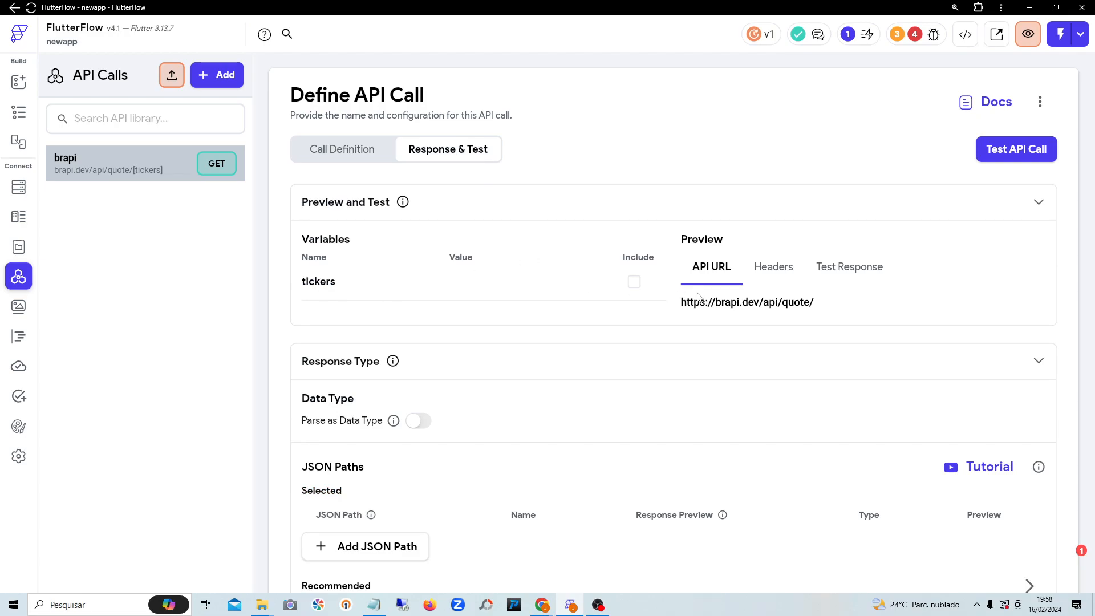
left_click(634, 281)
left_click(504, 282)
type("petr4")
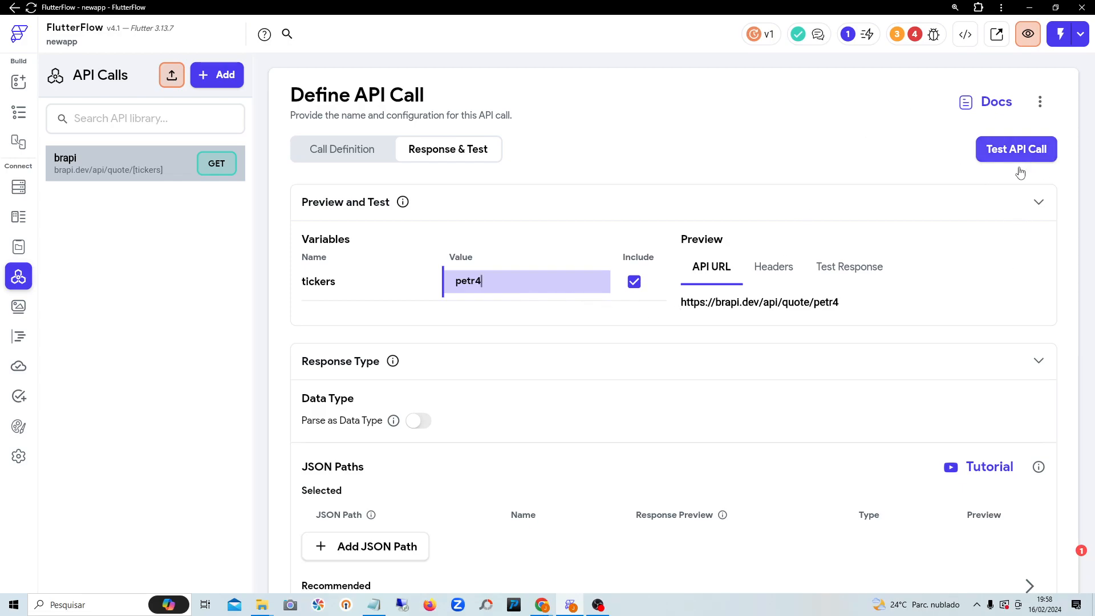
left_click(1010, 152)
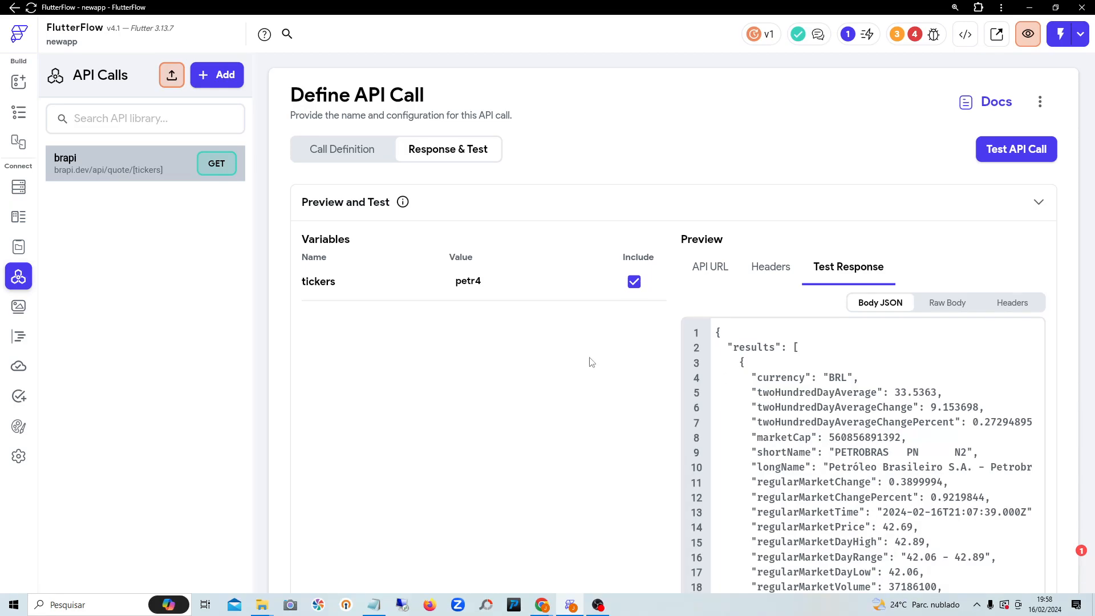
Step: Examine the JSON body and status of the test response and the recommended JSON paths below it
scroll(935, 459, "down", 5)
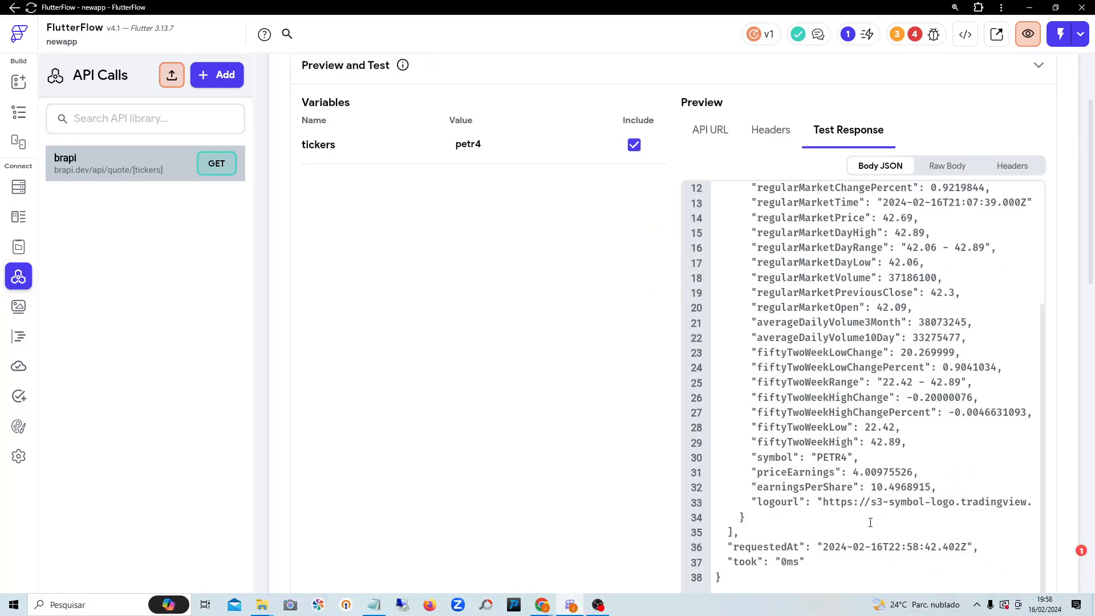
scroll(857, 512, "down", 3)
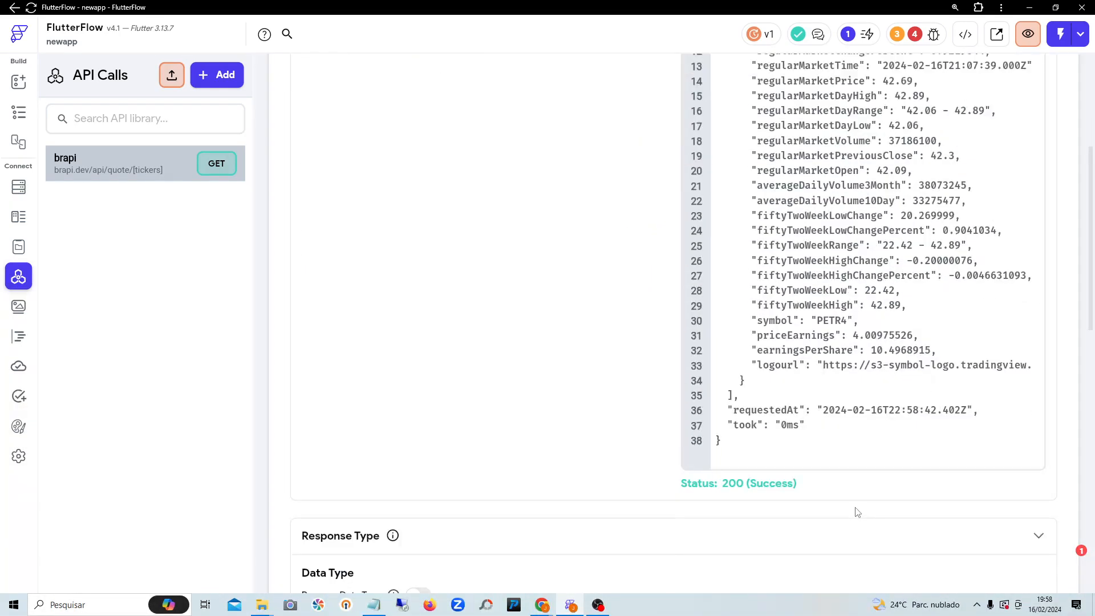
scroll(857, 512, "down", 2)
scroll(857, 512, "up", 2)
scroll(900, 263, "down", 10)
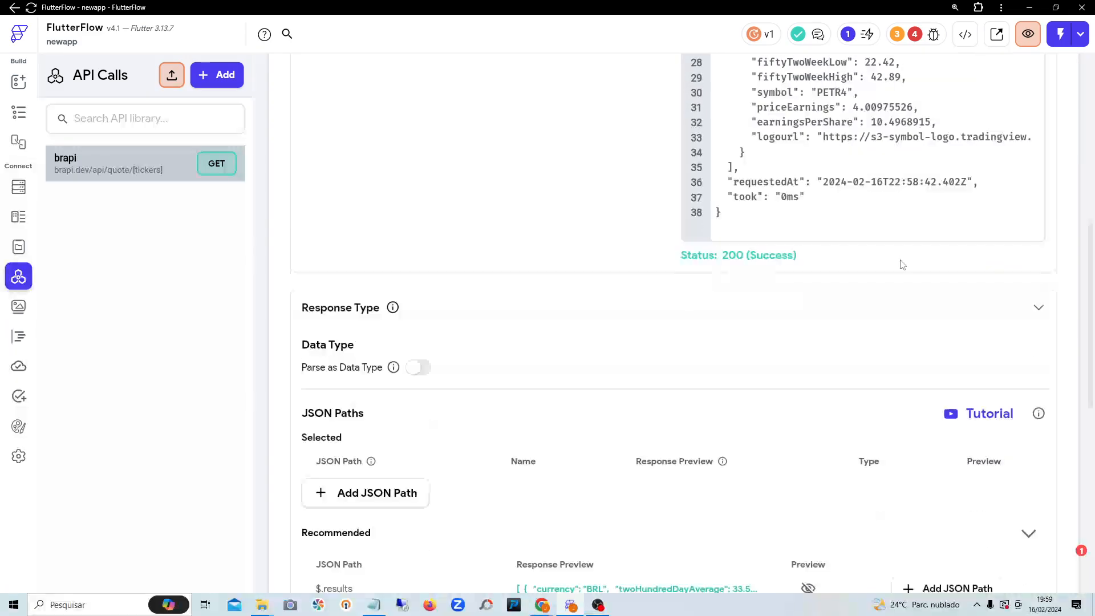
scroll(902, 264, "up", 2)
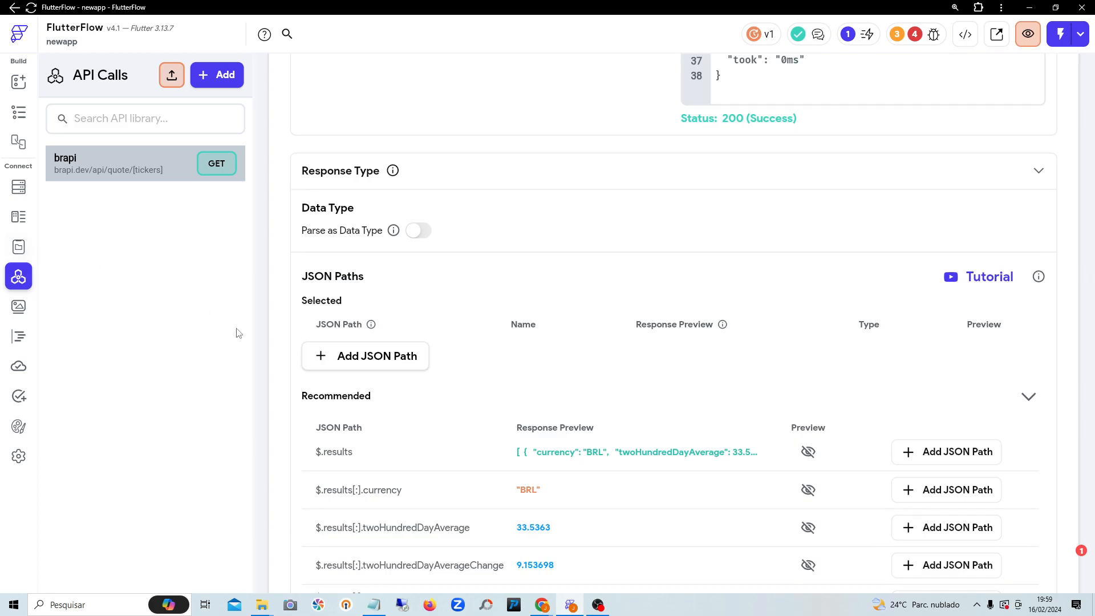
scroll(832, 393, "up", 13)
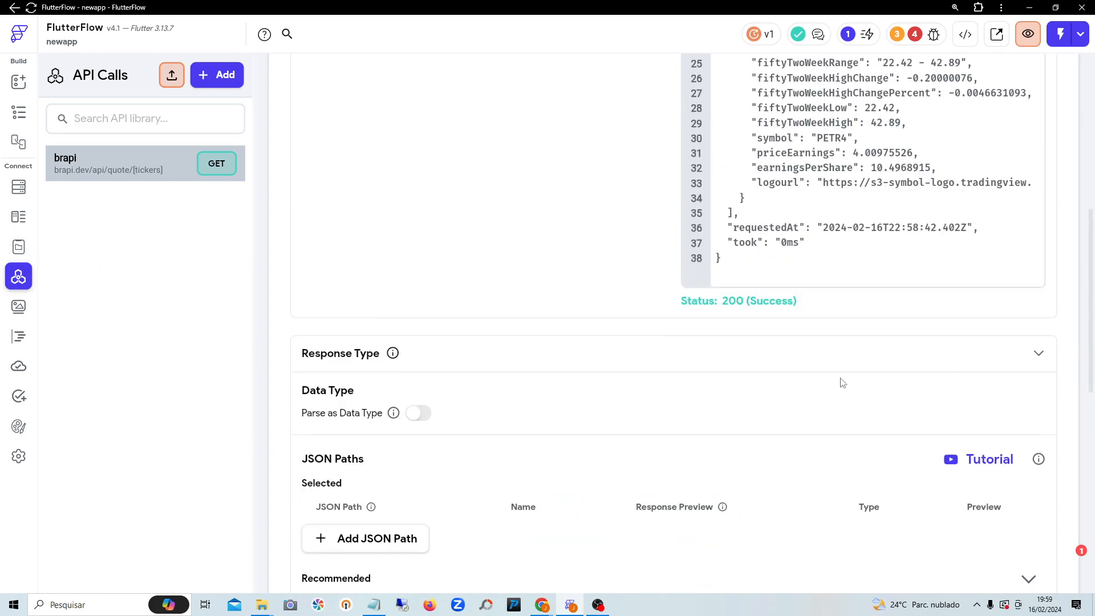
scroll(842, 378, "down", 7)
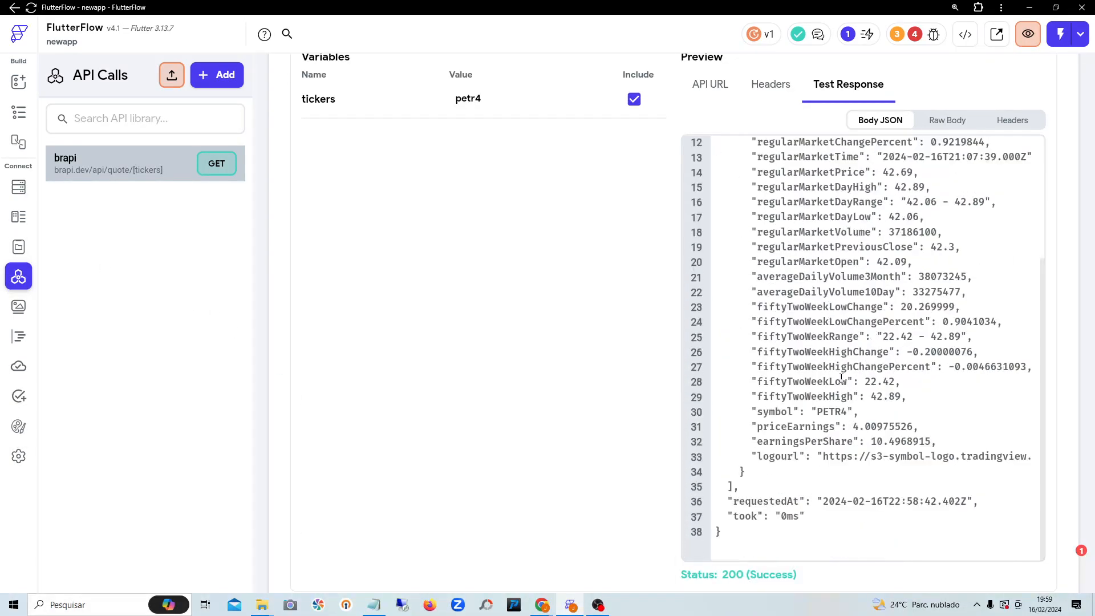
scroll(843, 382, "down", 3)
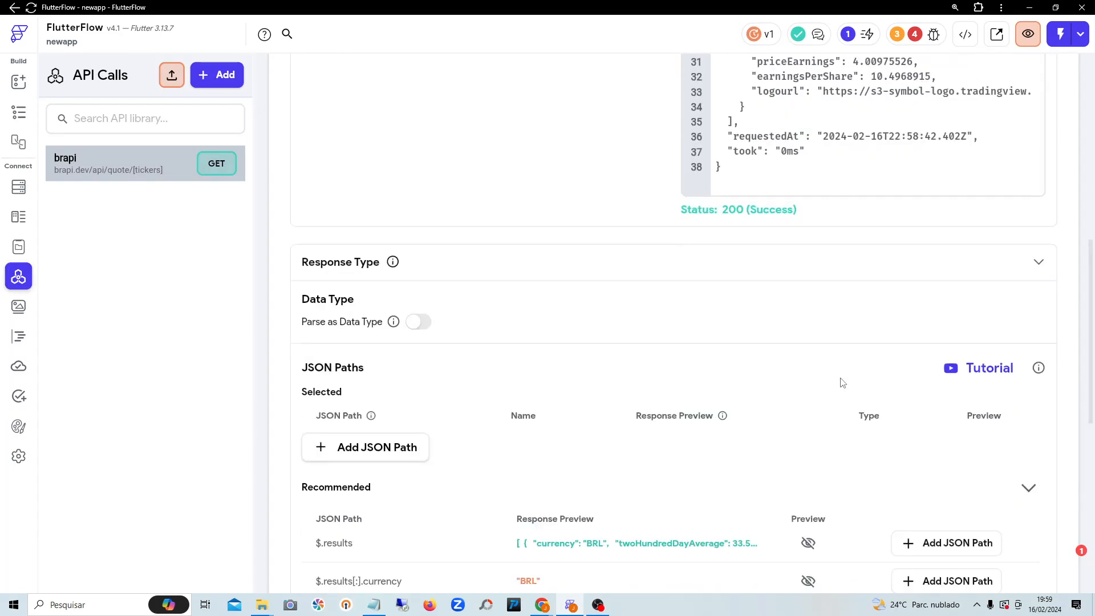
Step: Add the recommended JSON path $.results[:].shortName to the selected paths and name it nomeEmpresa
scroll(843, 382, "down", 2)
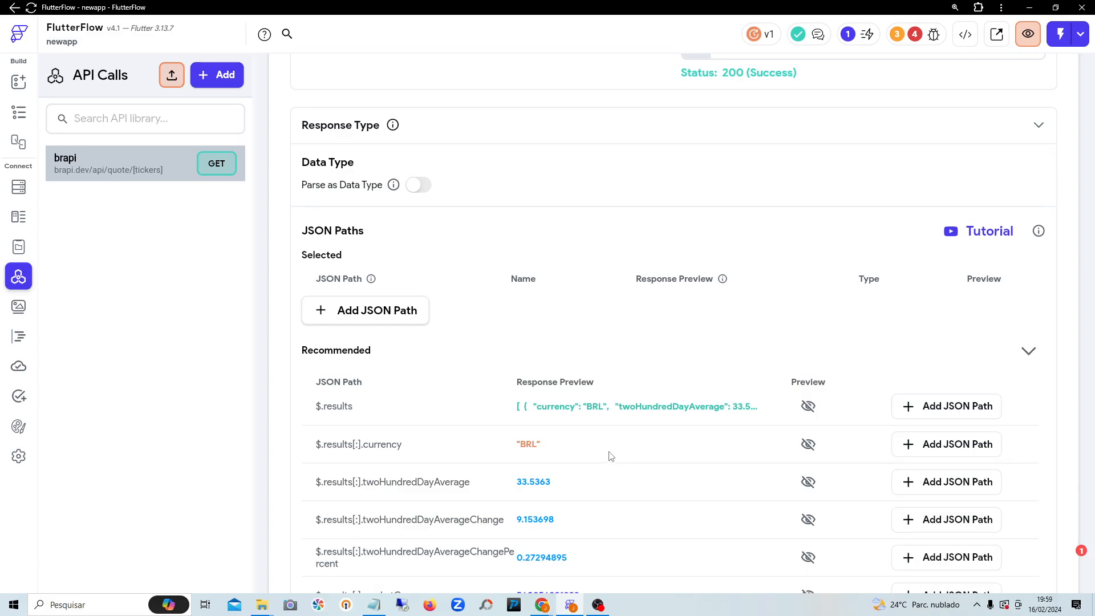
scroll(677, 450, "down", 1)
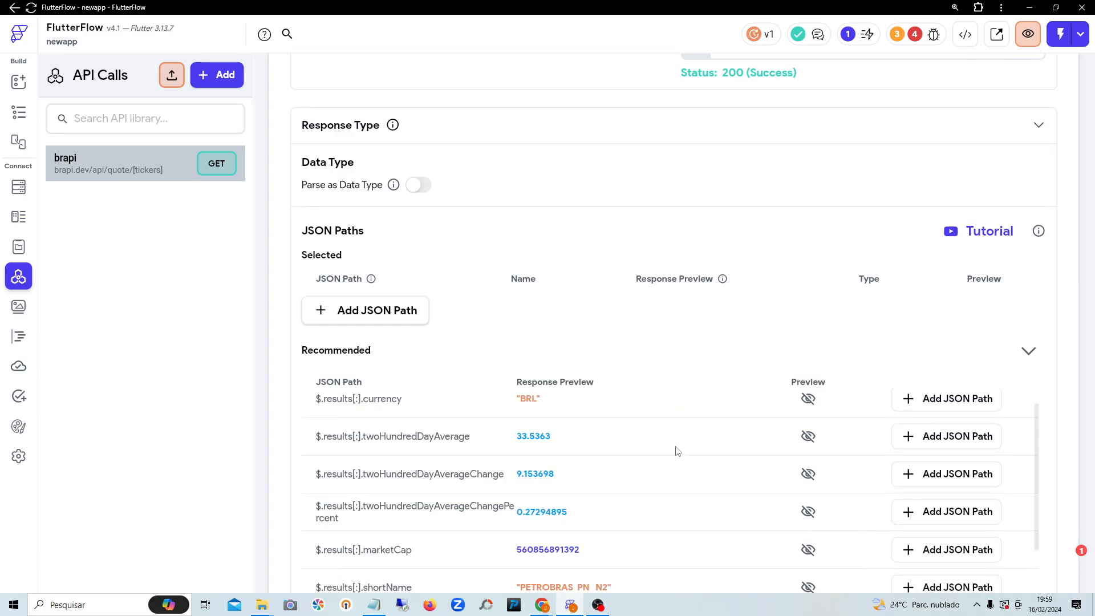
scroll(677, 451, "down", 2)
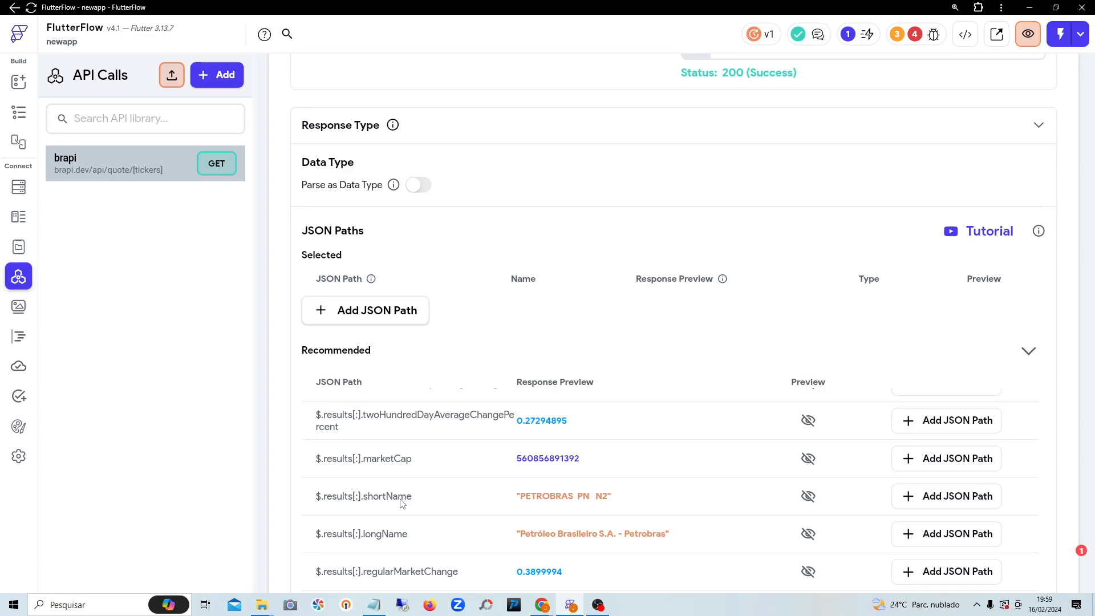
left_click(943, 497)
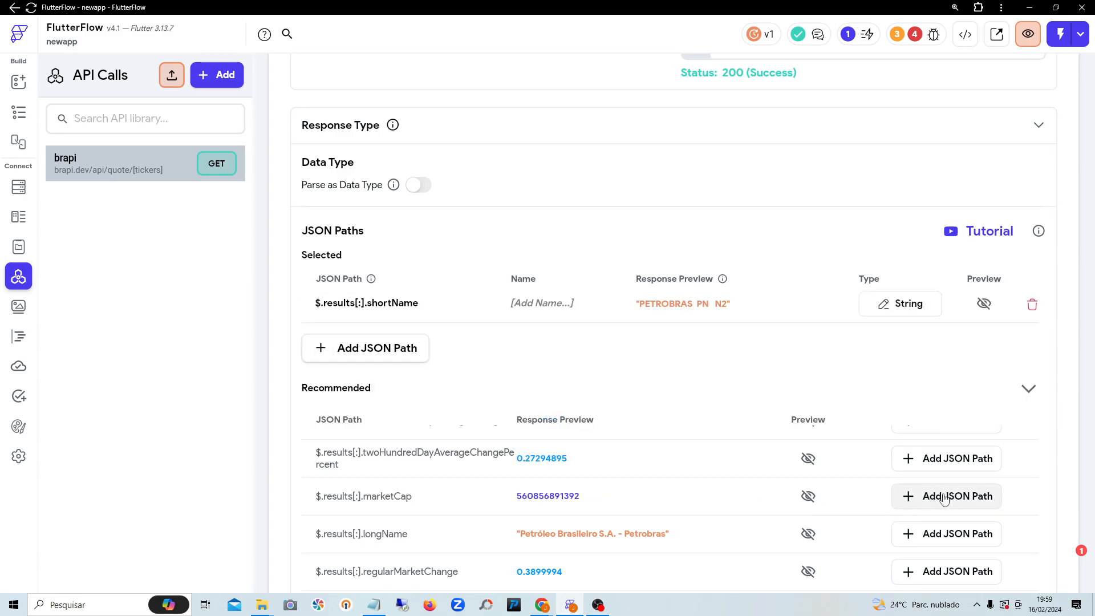
left_click(536, 302)
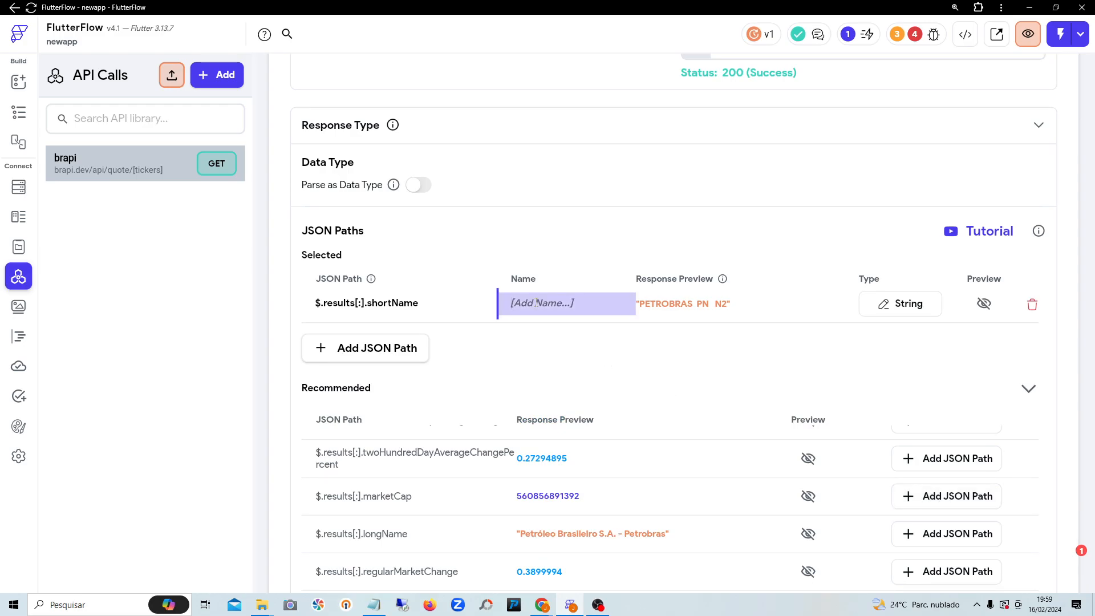
type("n")
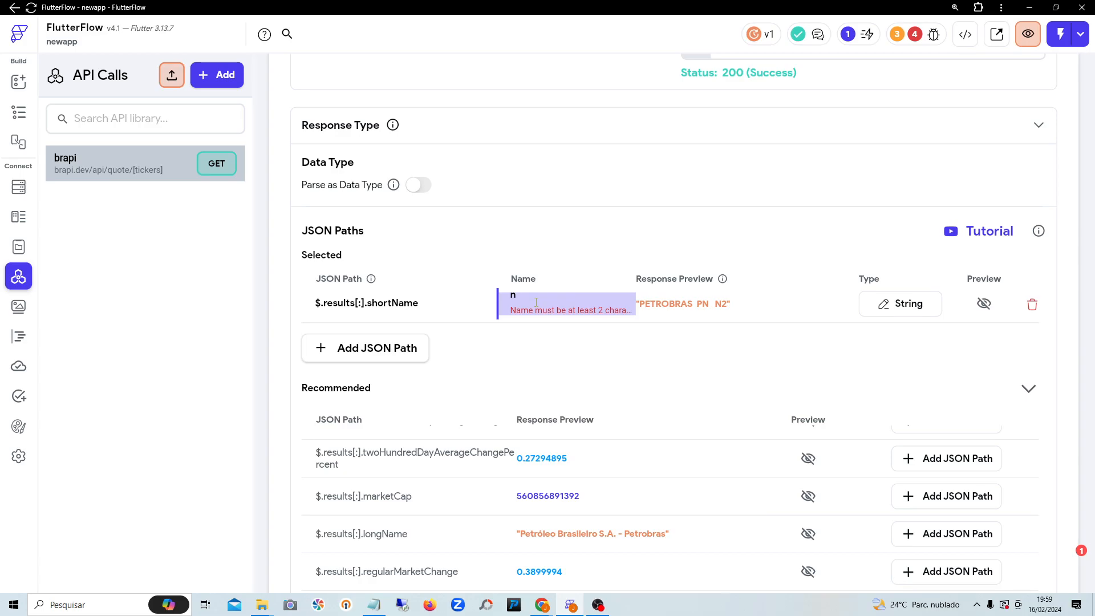
type("omeEm")
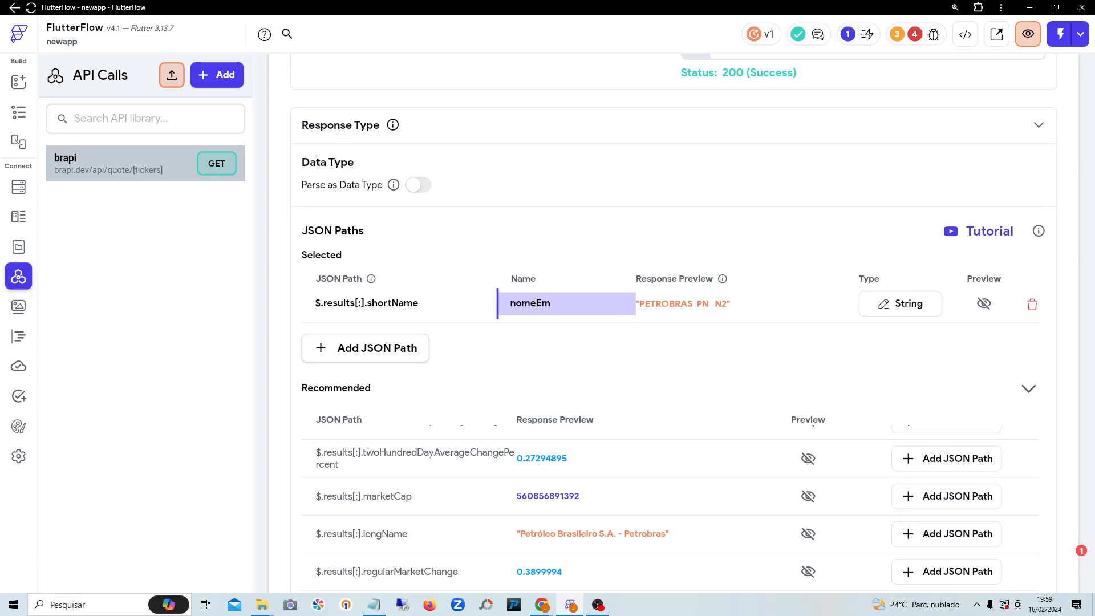
type("pressa")
key("BackSpace")
key("BackSpace")
type("a")
left_click(762, 365)
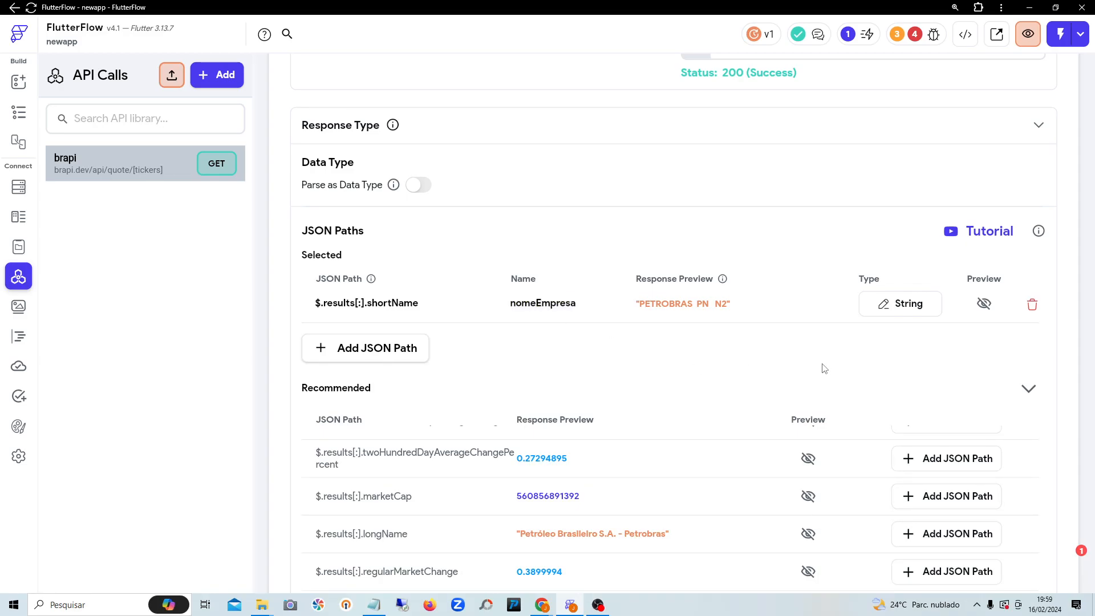
Step: Add the recommended JSON path $.results[:].regularMarketPrice to the selected paths and name it valor
scroll(769, 370, "down", 2)
scroll(605, 442, "down", 3)
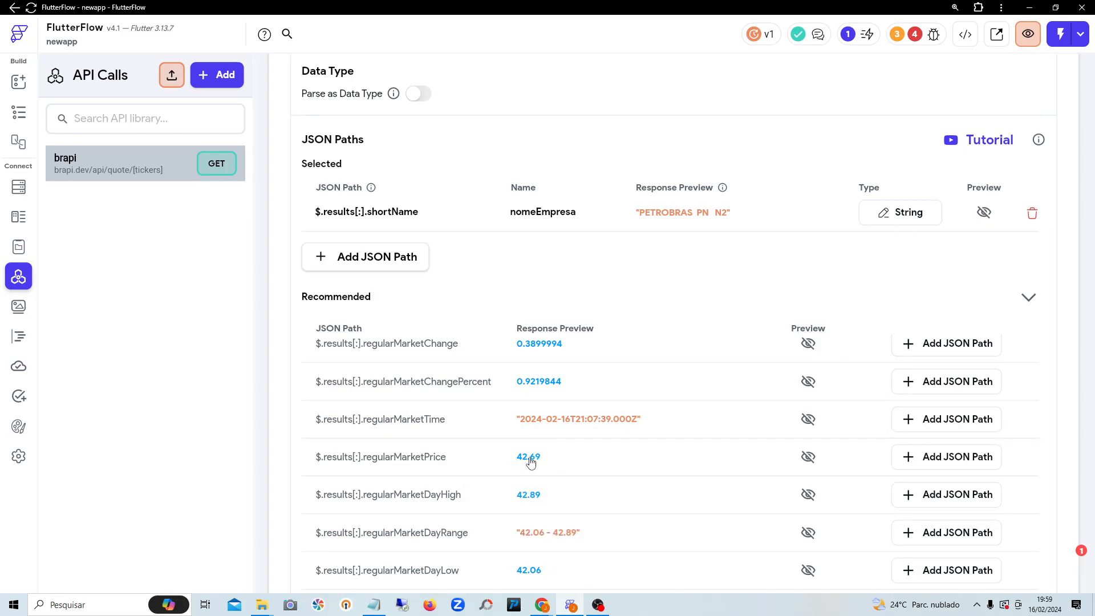
mouse_move(530, 462)
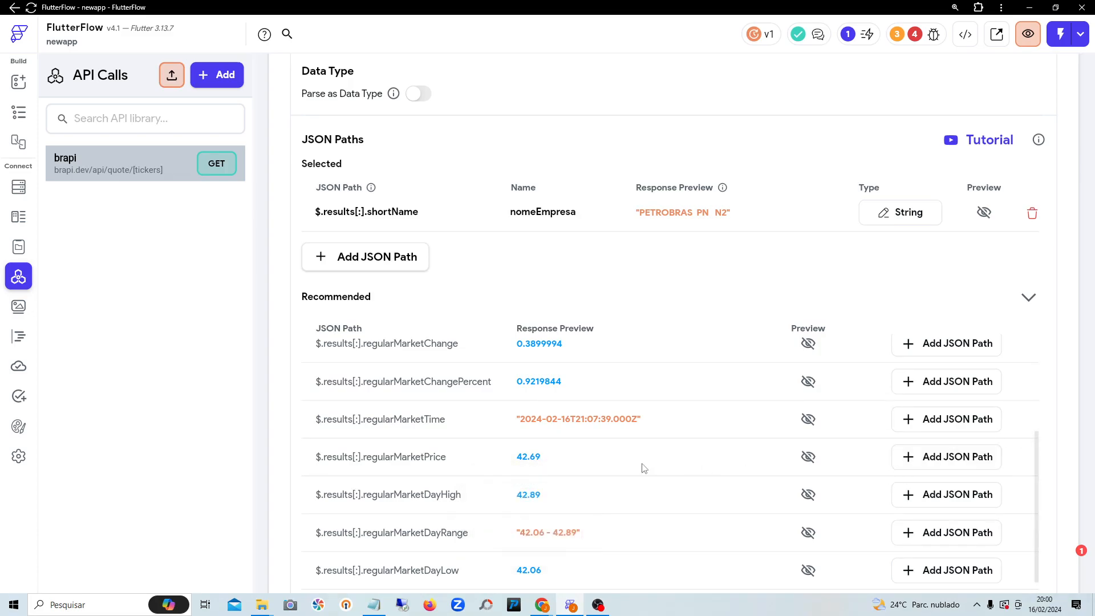
left_click(928, 466)
left_click(541, 248)
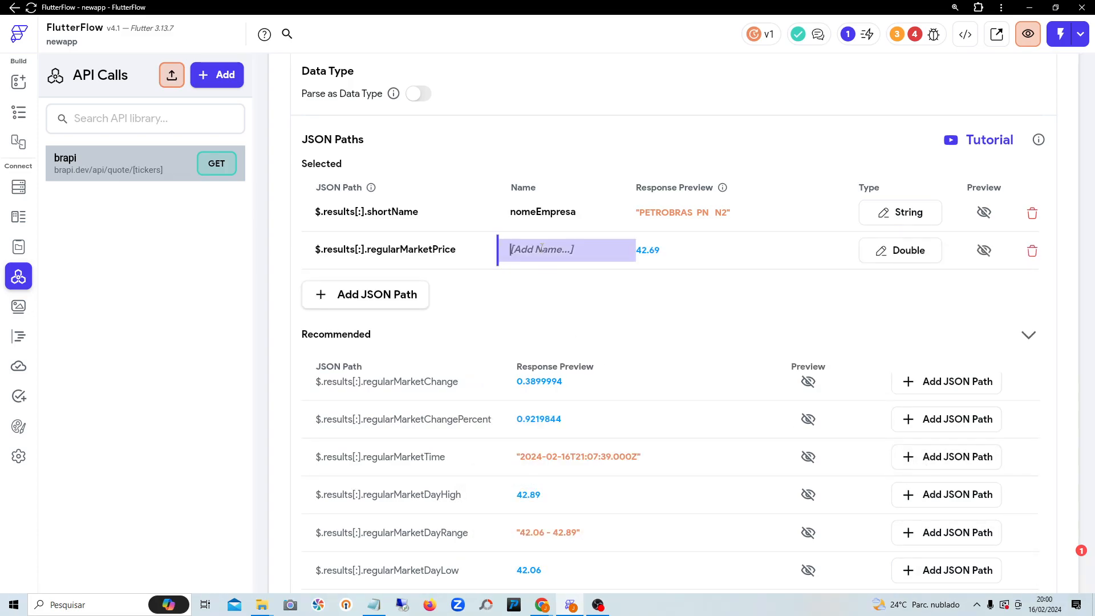
type("v")
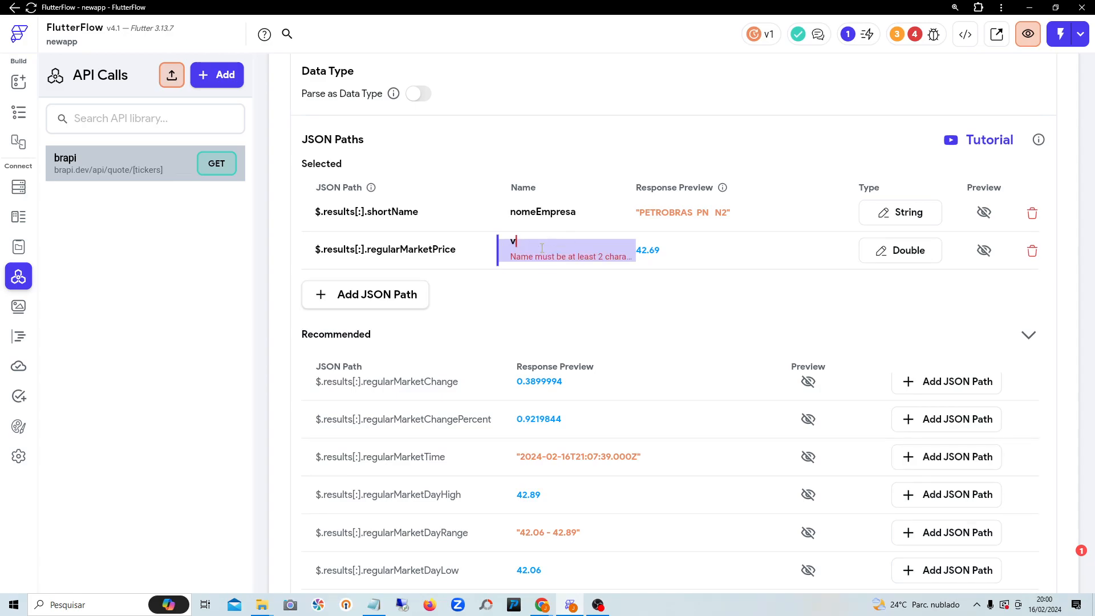
type("alor")
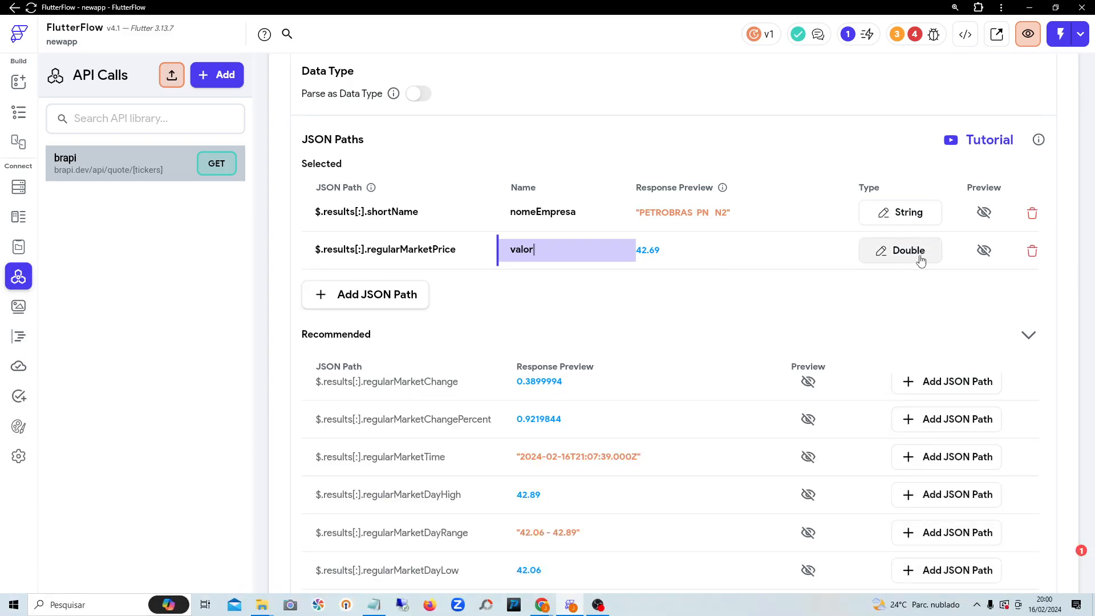
left_click(764, 303)
Step: Add the recommended JSON path $.results[:].symbol to the selected paths and name it simbolo
scroll(764, 303, "down", 6)
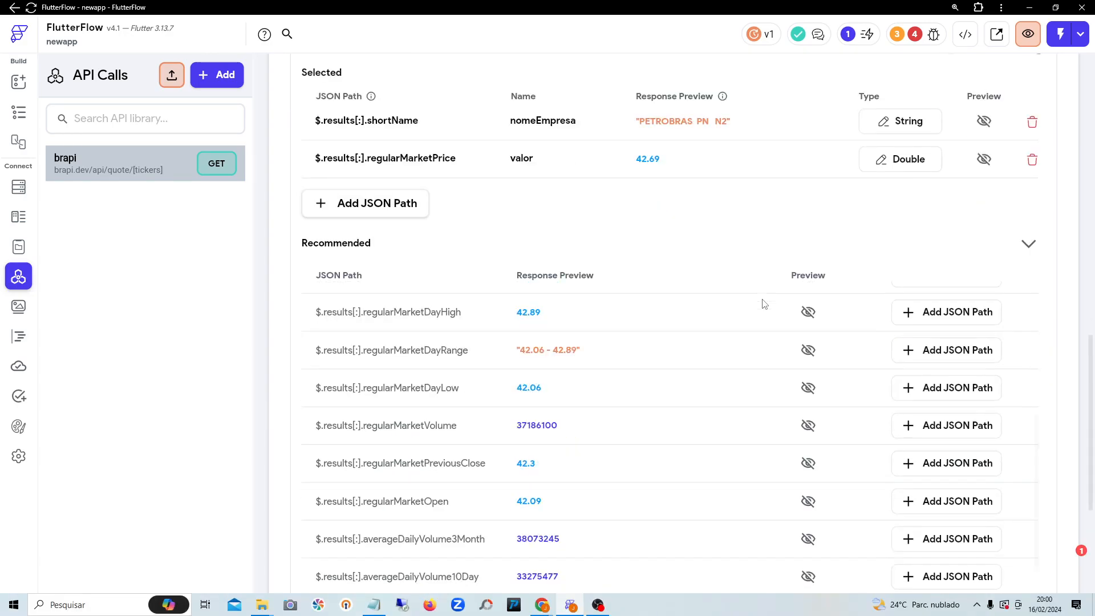
scroll(764, 303, "down", 8)
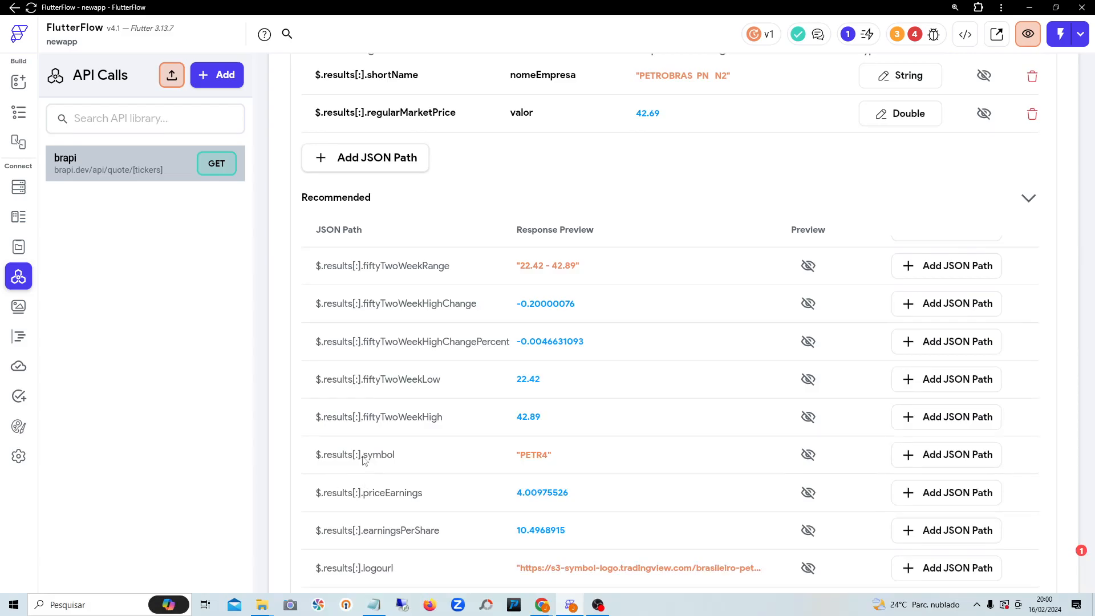
left_click(925, 454)
scroll(775, 387, "up", 10)
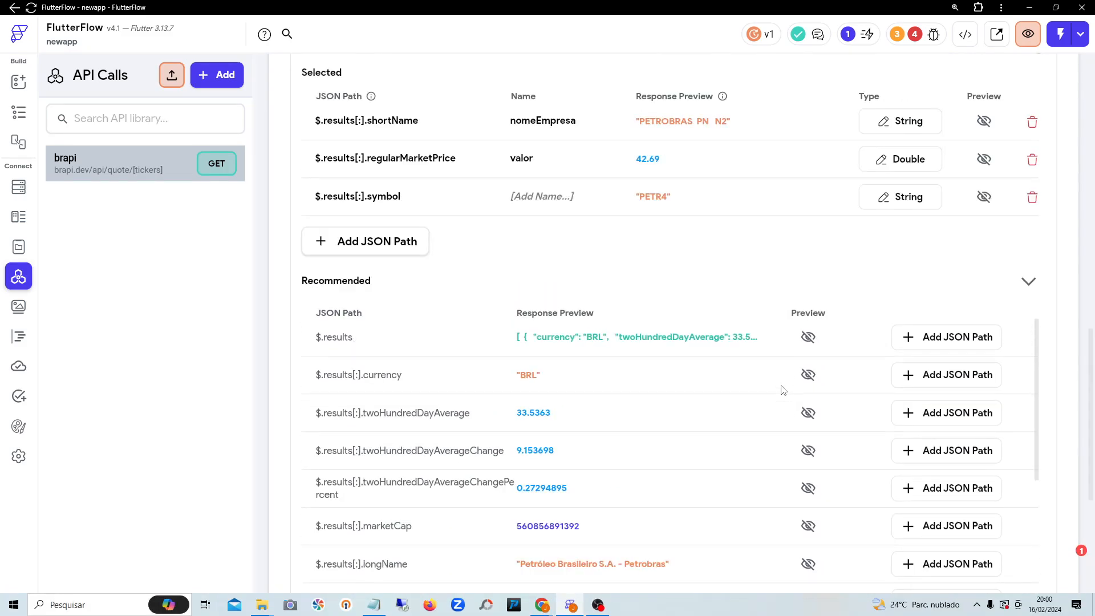
scroll(782, 389, "up", 3)
left_click(520, 384)
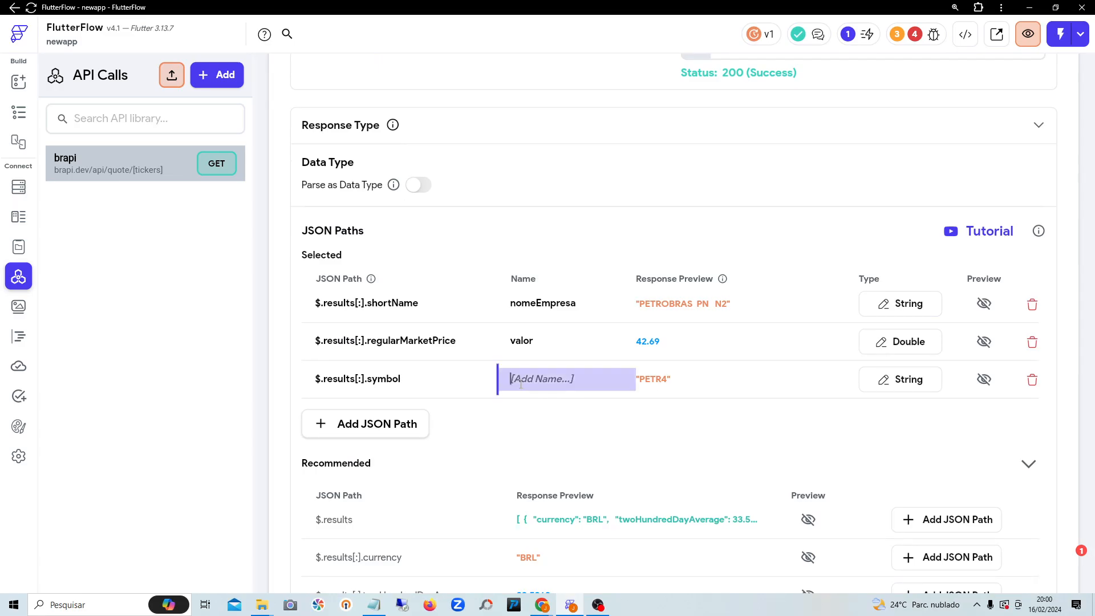
type("simbolo")
left_click(762, 411)
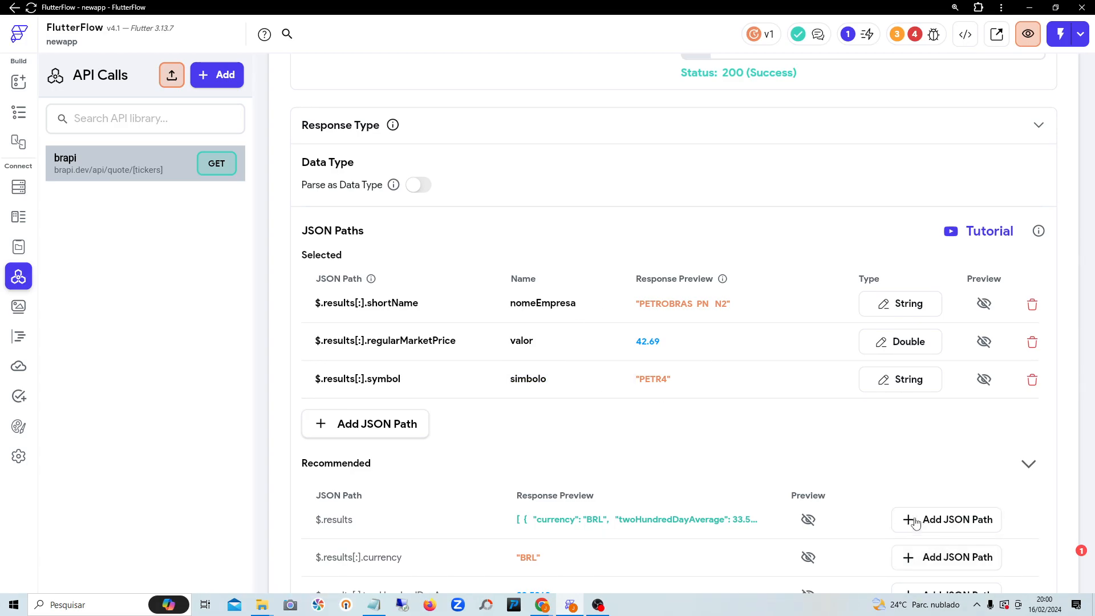
Step: Save the brapi API call with its three named JSON paths
scroll(908, 520, "down", 2)
scroll(884, 425, "down", 10)
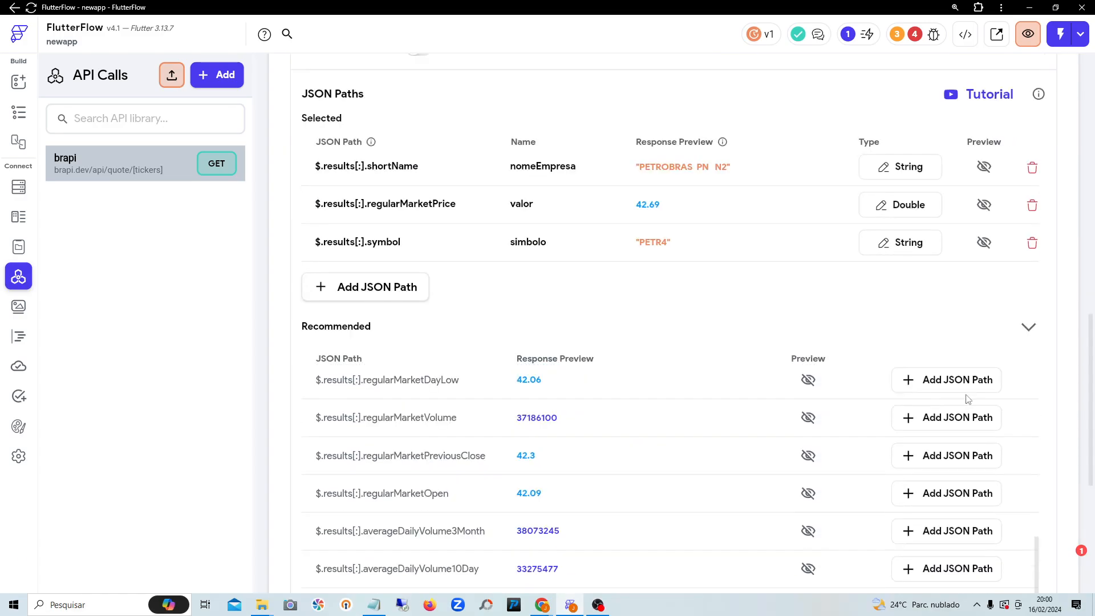
scroll(1090, 376, "down", 6)
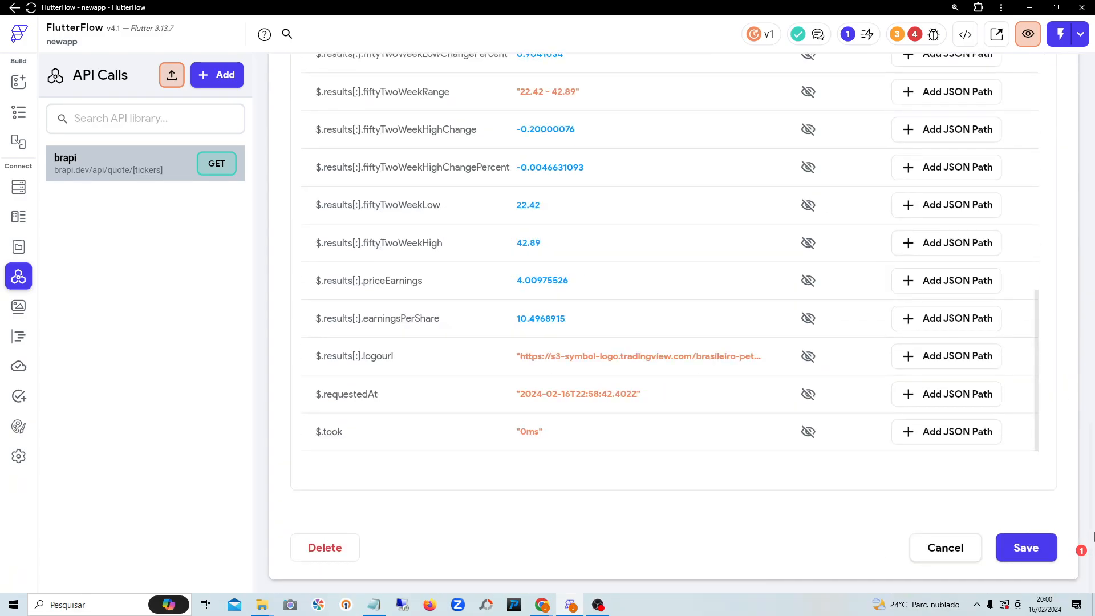
left_click(1043, 553)
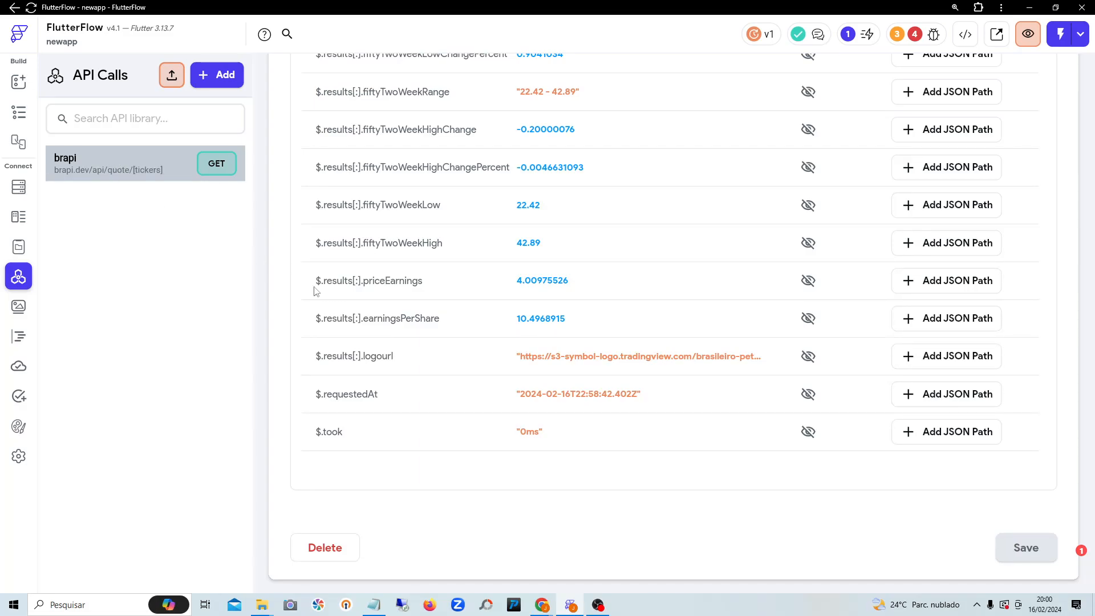
scroll(726, 349, "up", 10)
scroll(710, 318, "up", 10)
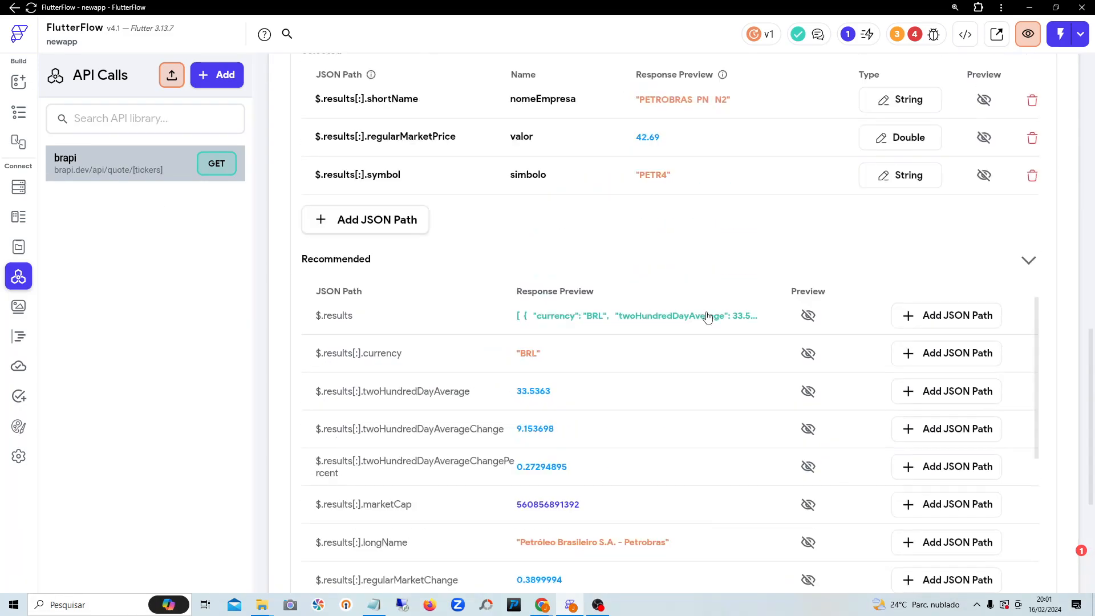
scroll(614, 285, "up", 5)
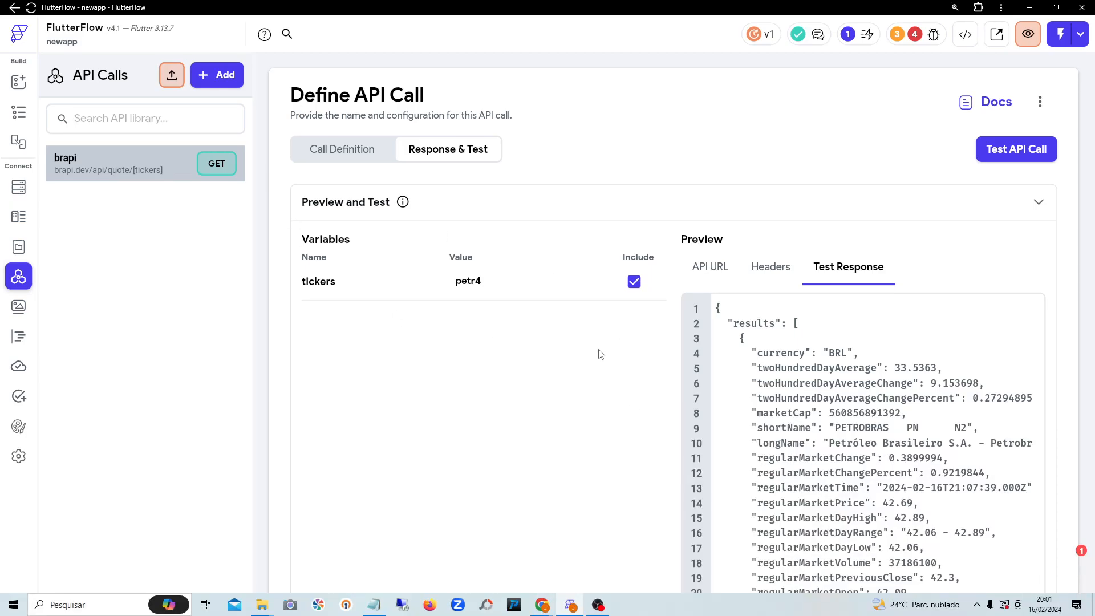
Step: Create a new blank page named carteiradeacoes
left_click(14, 116)
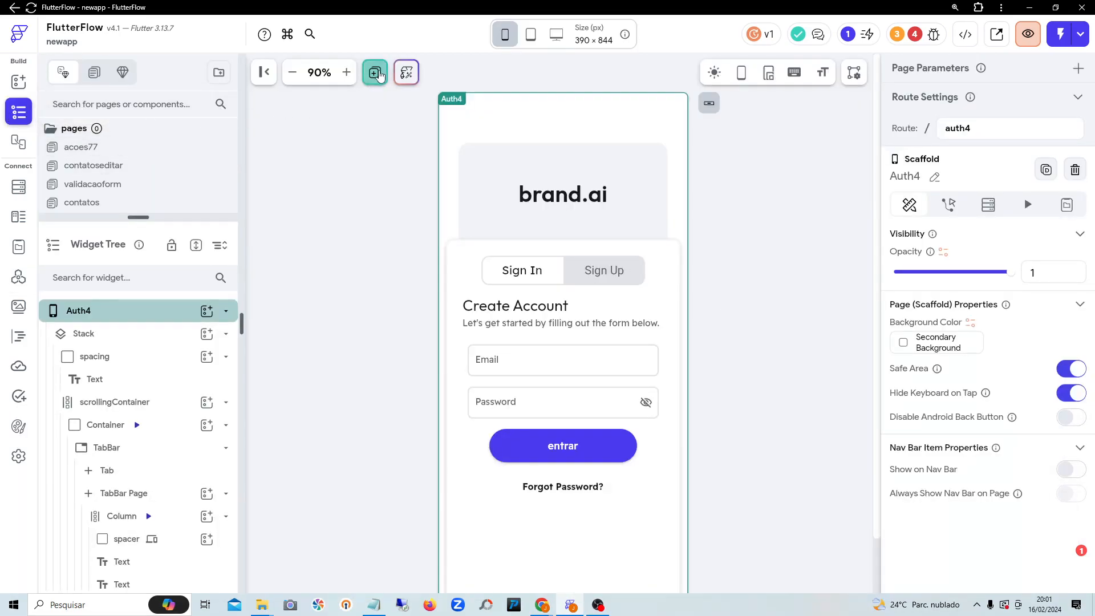
left_click(375, 73)
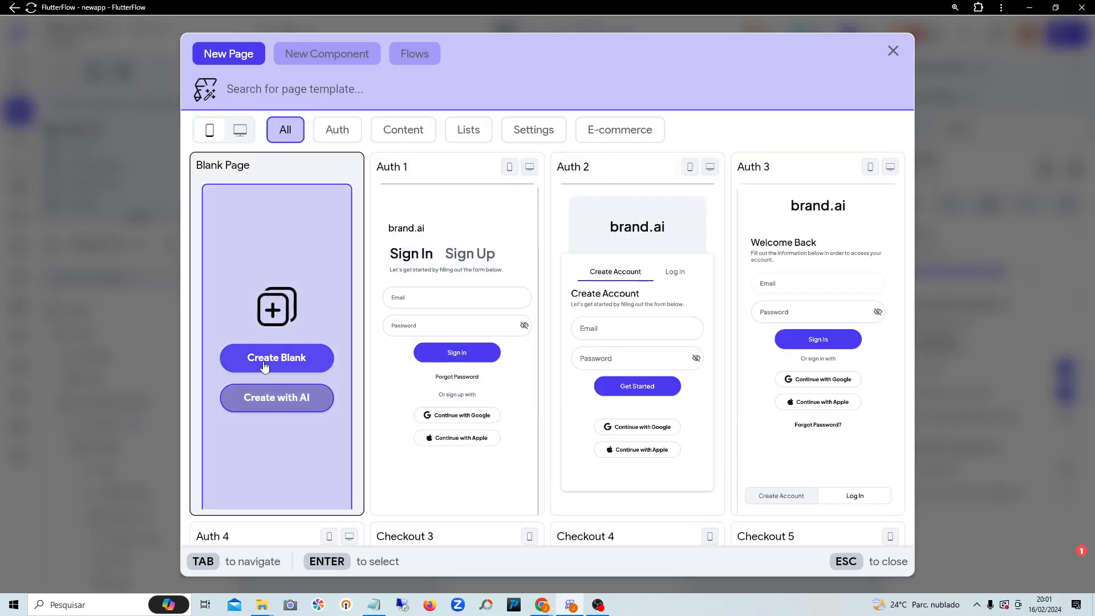
left_click(264, 366)
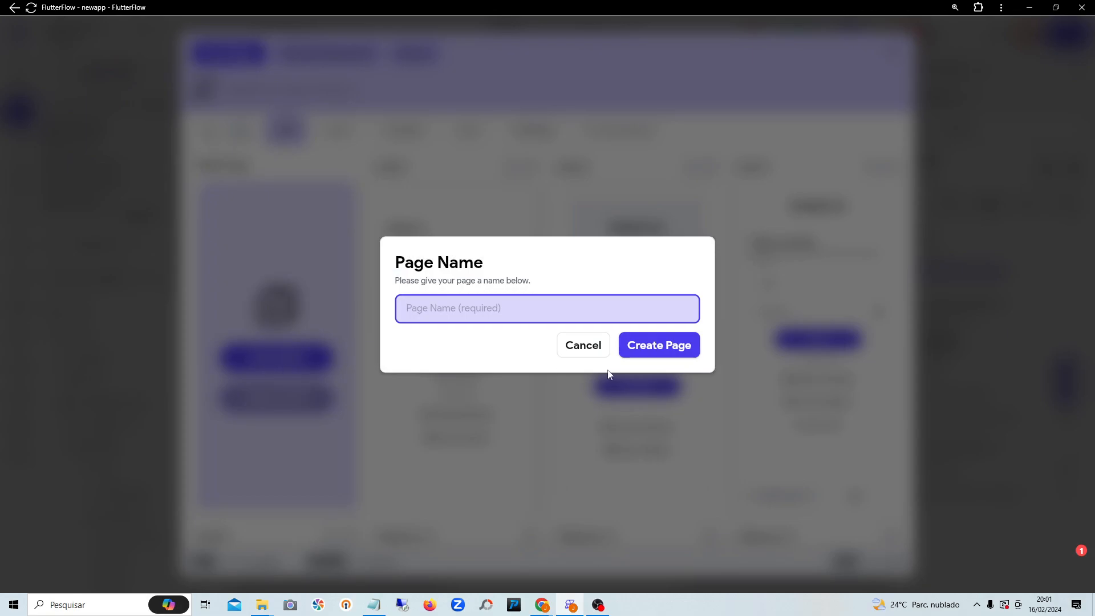
type("ca")
key("BackSpace")
key("BackSpace")
type("acoesCo")
key("BackSpace")
key("BackSpace")
key("BackSpace")
key("BackSpace")
key("BackSpace")
key("BackSpace")
key("BackSpace")
type("carteid")
key("BackSpace")
type("radeas")
key("BackSpace")
key("BackSpace")
key("BackSpace")
type("coes")
key("Left")
key("Left")
key("Left")
key("Left")
type("ea")
left_click(664, 350)
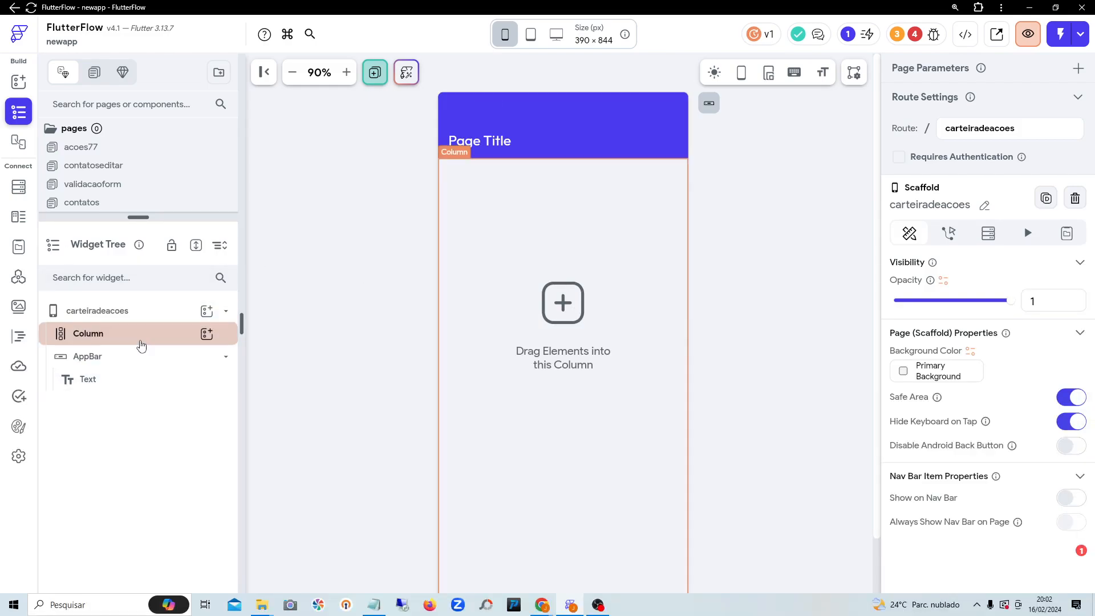
Step: Change the title text in the page's AppBar to "Minha carteira"
left_click(483, 148)
left_click(949, 213)
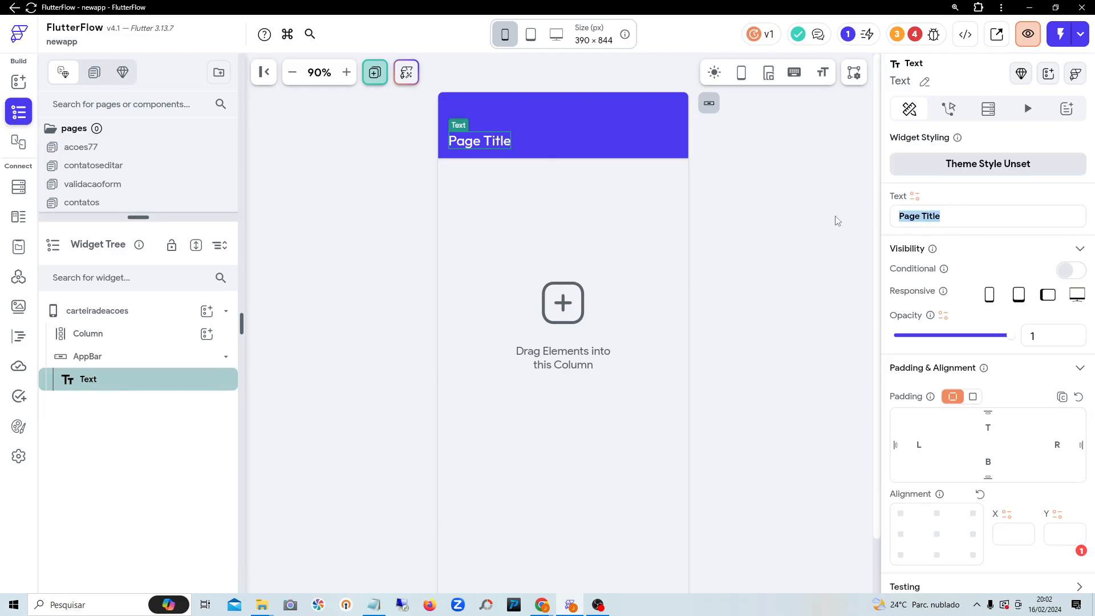
type("mi")
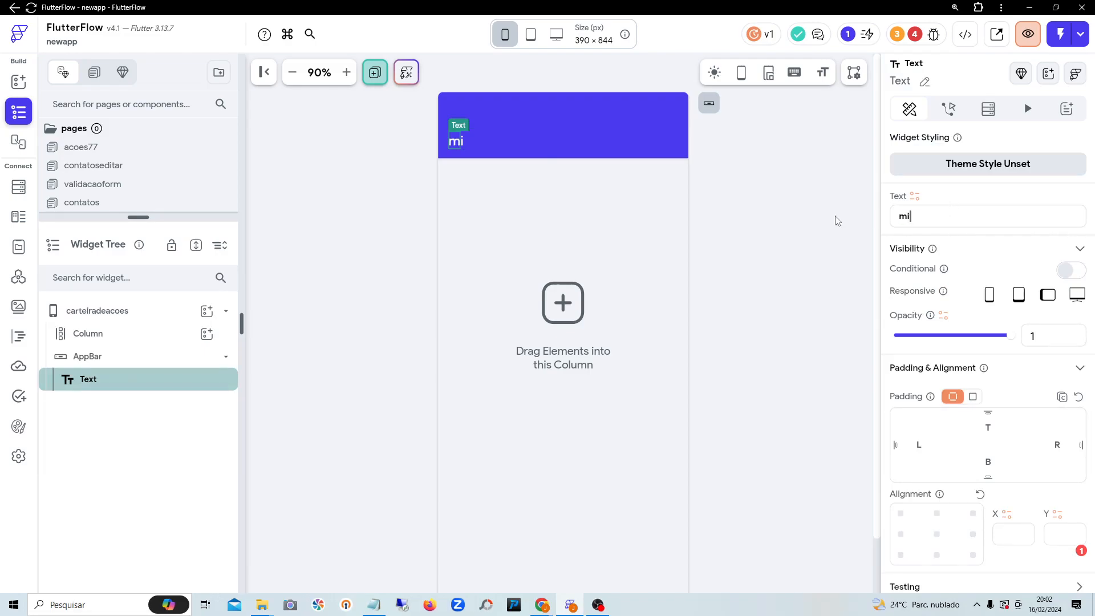
type("nha carteira")
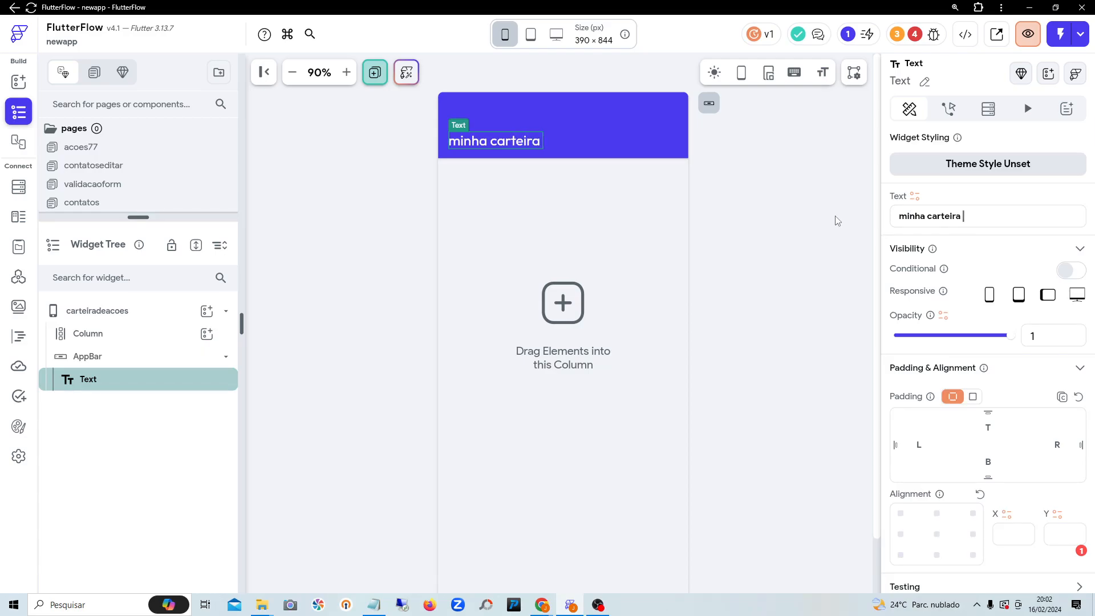
key("BackSpace")
key("Home")
key("Delete")
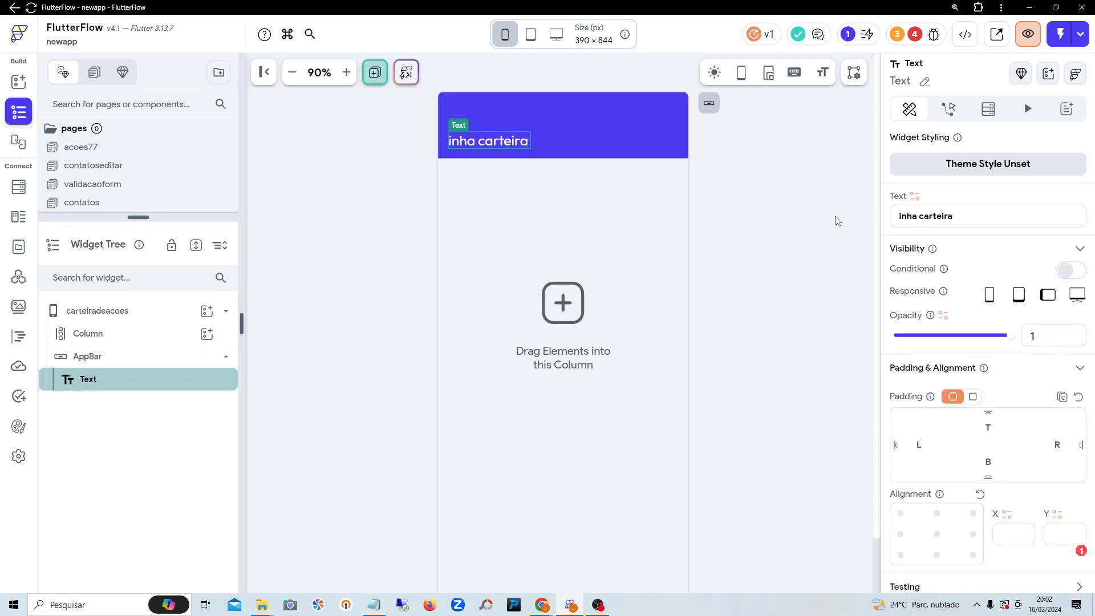
type("M")
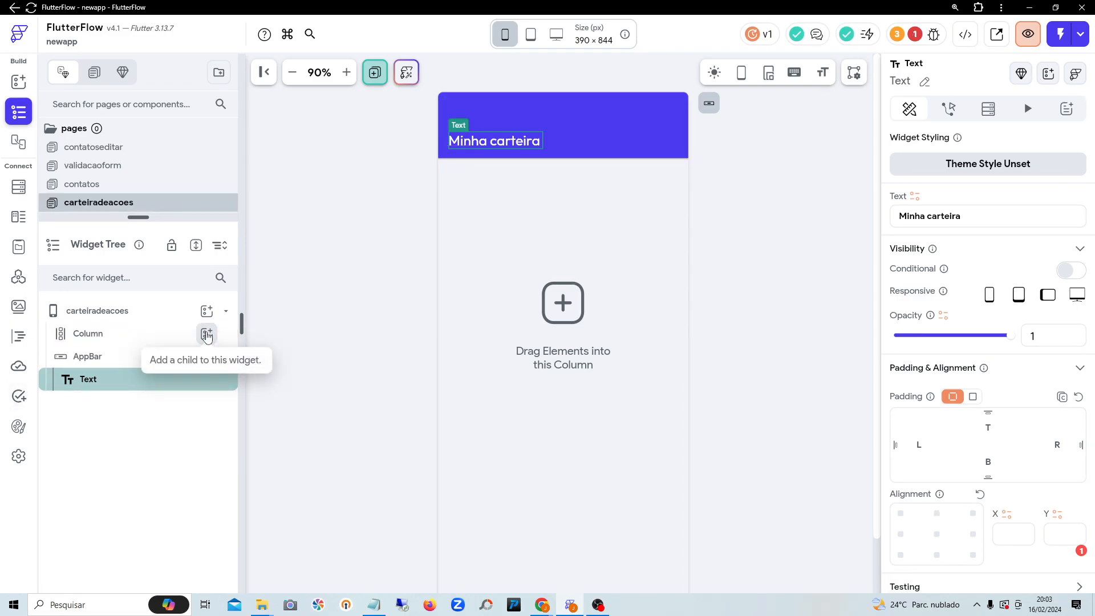
Step: Add a TextField widget as a child of the page's Column
left_click(207, 335)
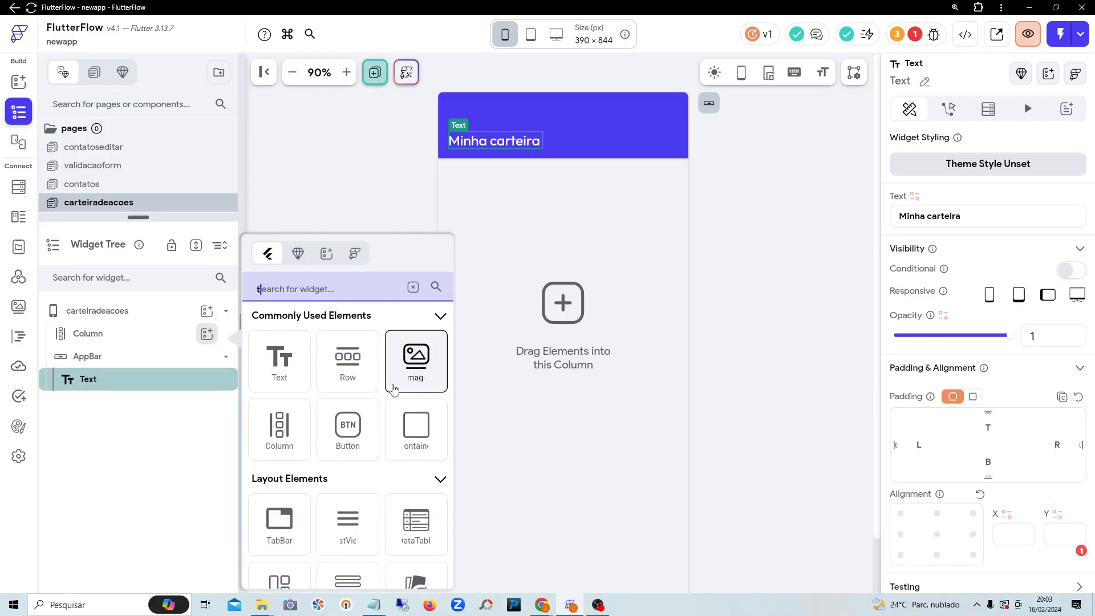
type("tec")
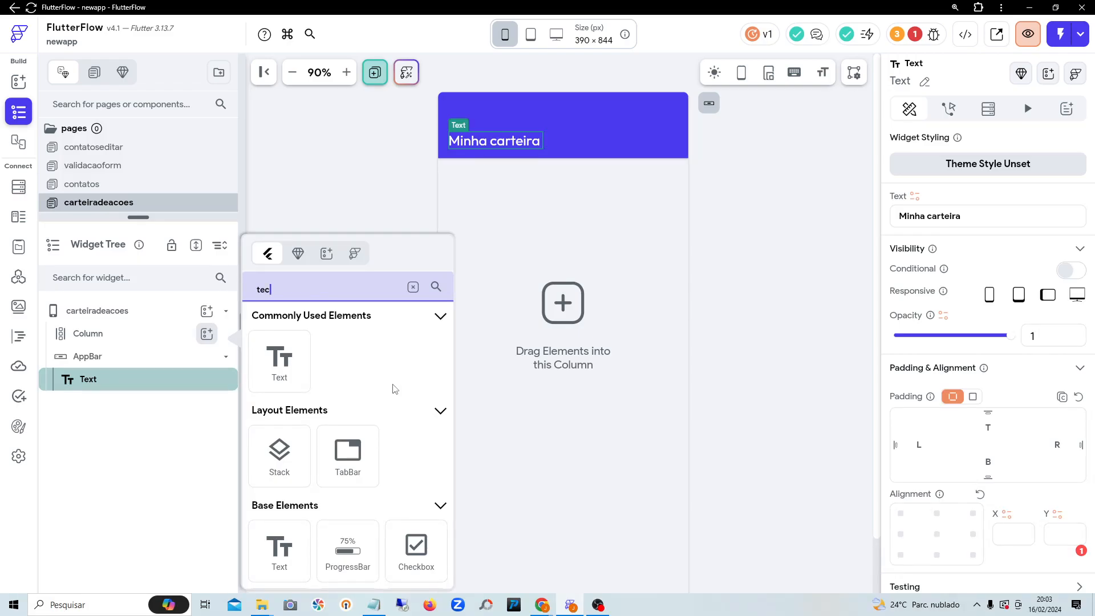
key("BackSpace")
type("xt")
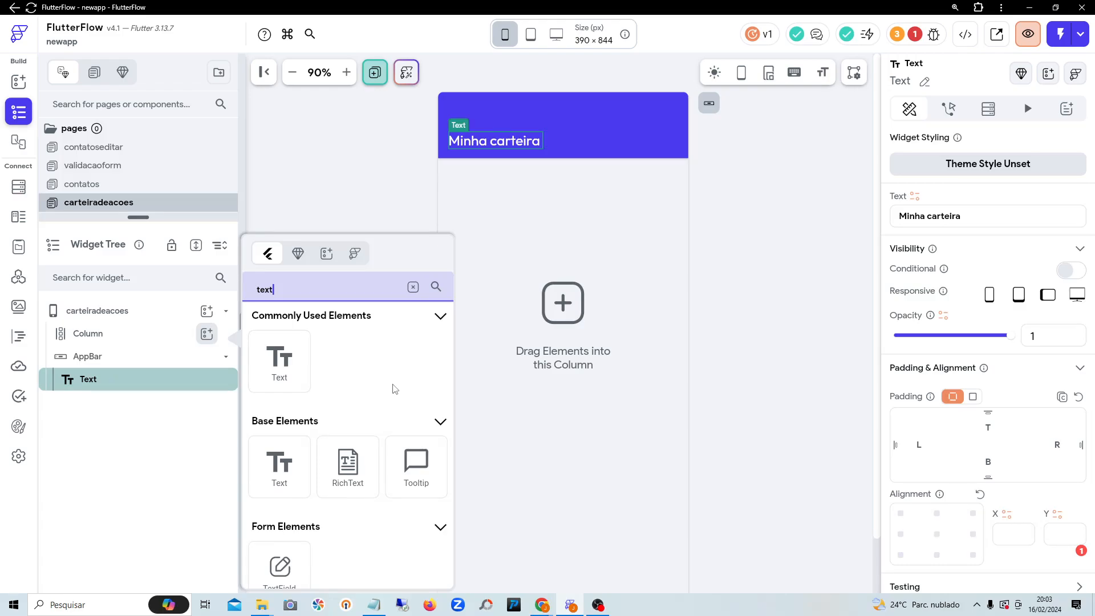
scroll(382, 391, "down", 3)
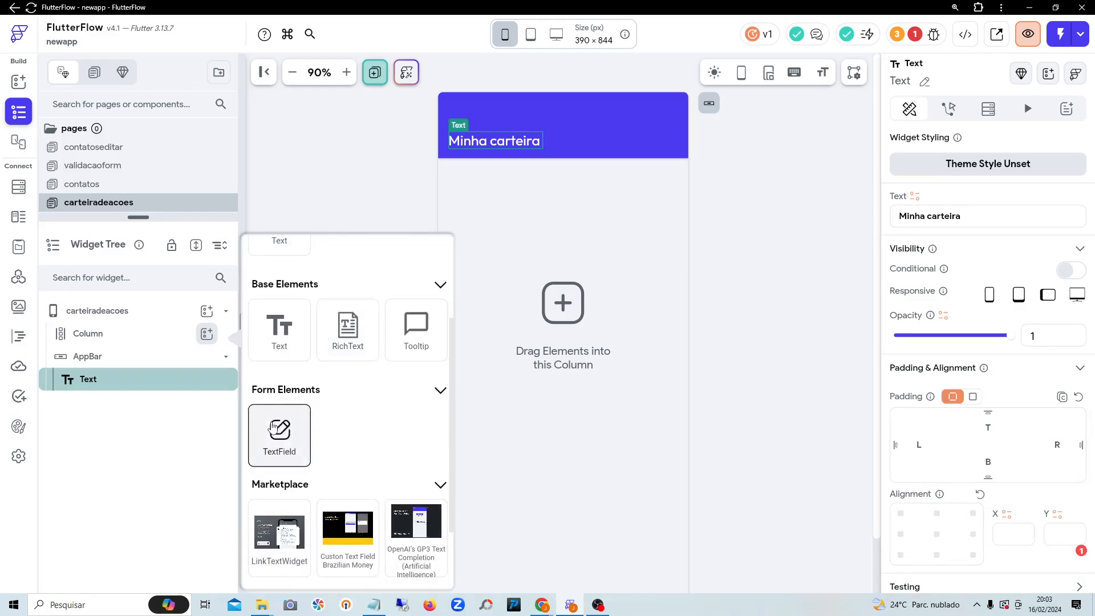
left_click(286, 438)
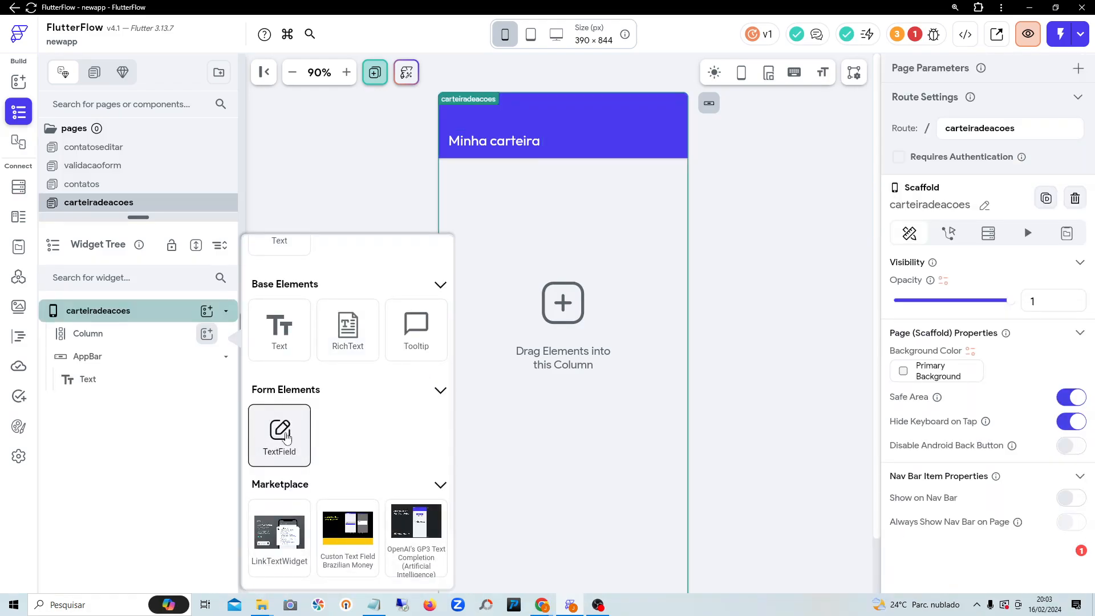
left_click(287, 438)
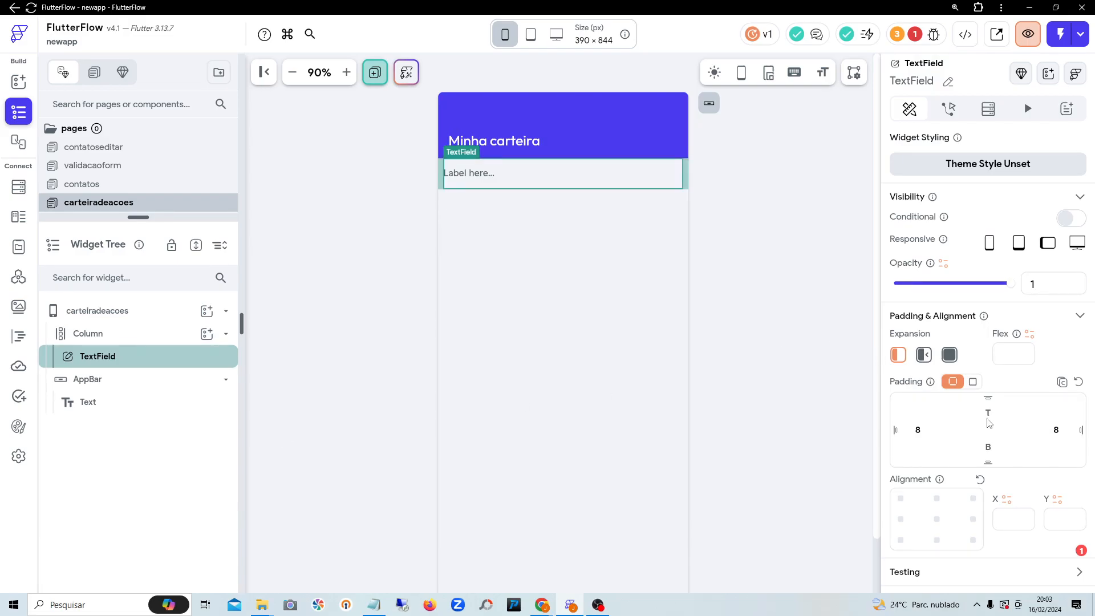
Step: Set the label text of the TextField to "Digite a ação"
scroll(989, 423, "down", 3)
scroll(989, 423, "down", 3)
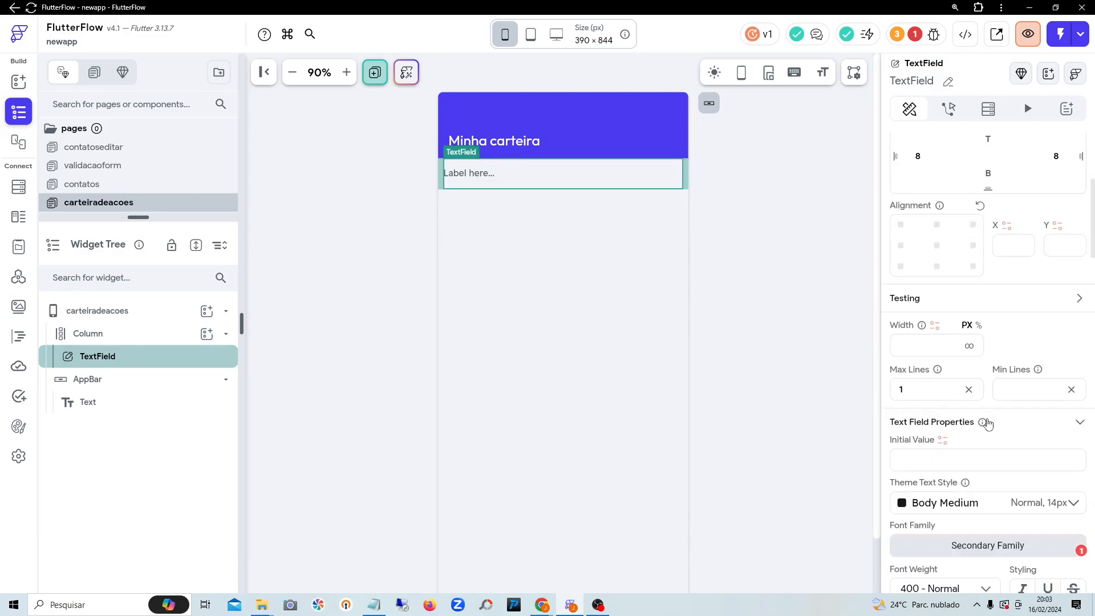
scroll(987, 422, "down", 2)
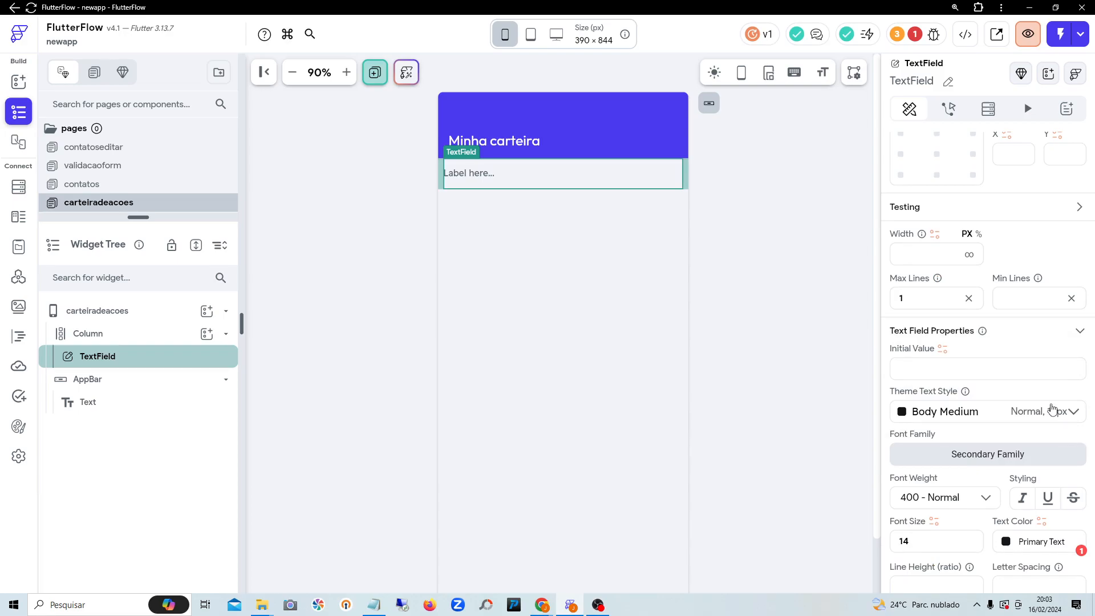
scroll(1051, 409, "up", 8)
scroll(1052, 408, "down", 9)
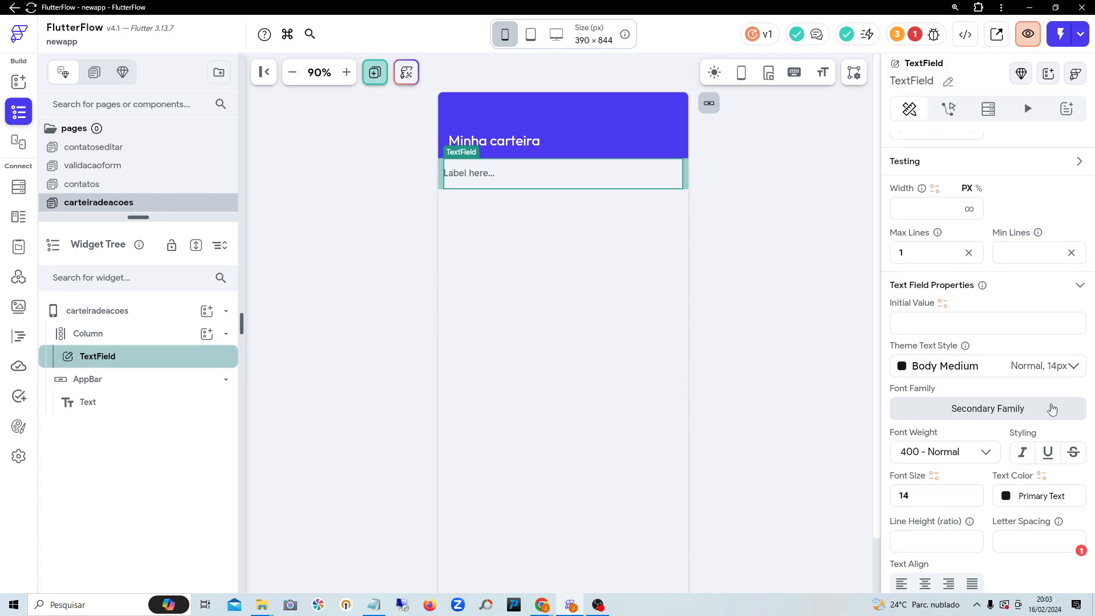
scroll(1052, 409, "down", 5)
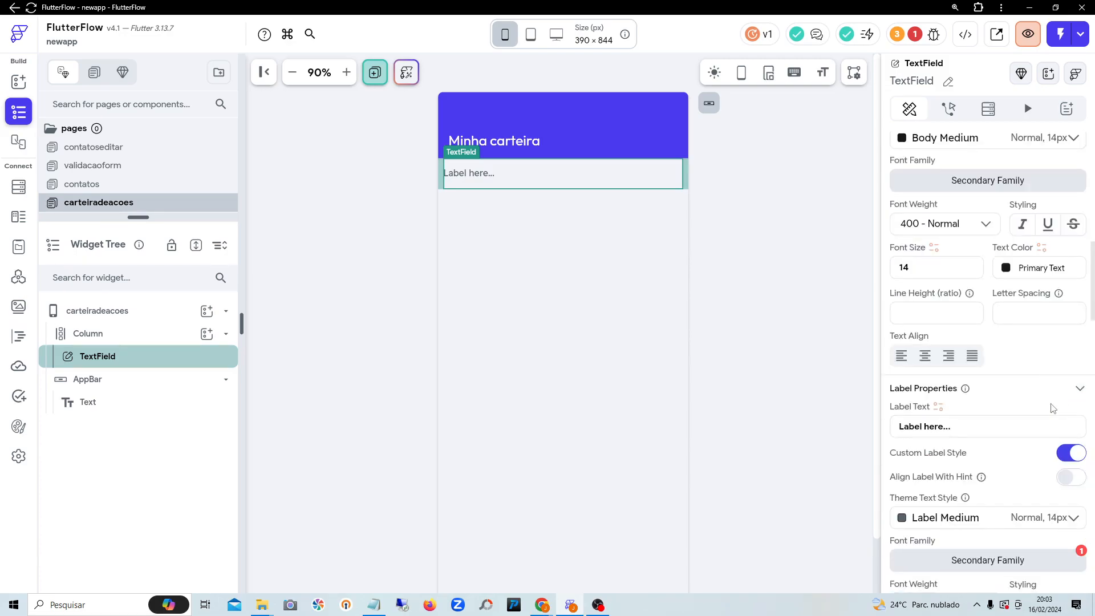
left_click_drag(1011, 429, 751, 431)
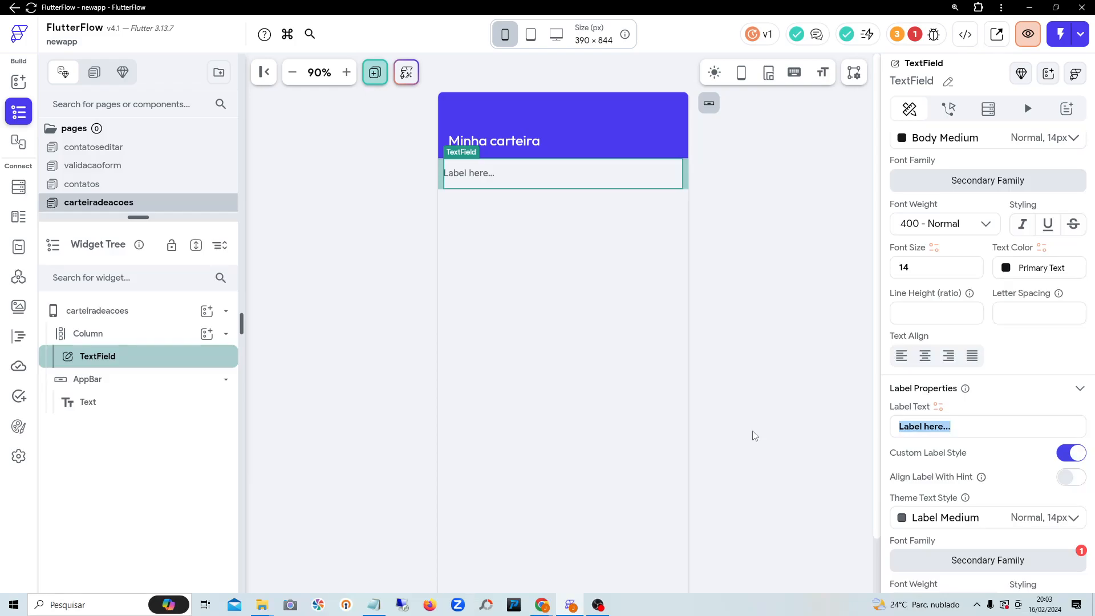
type("d")
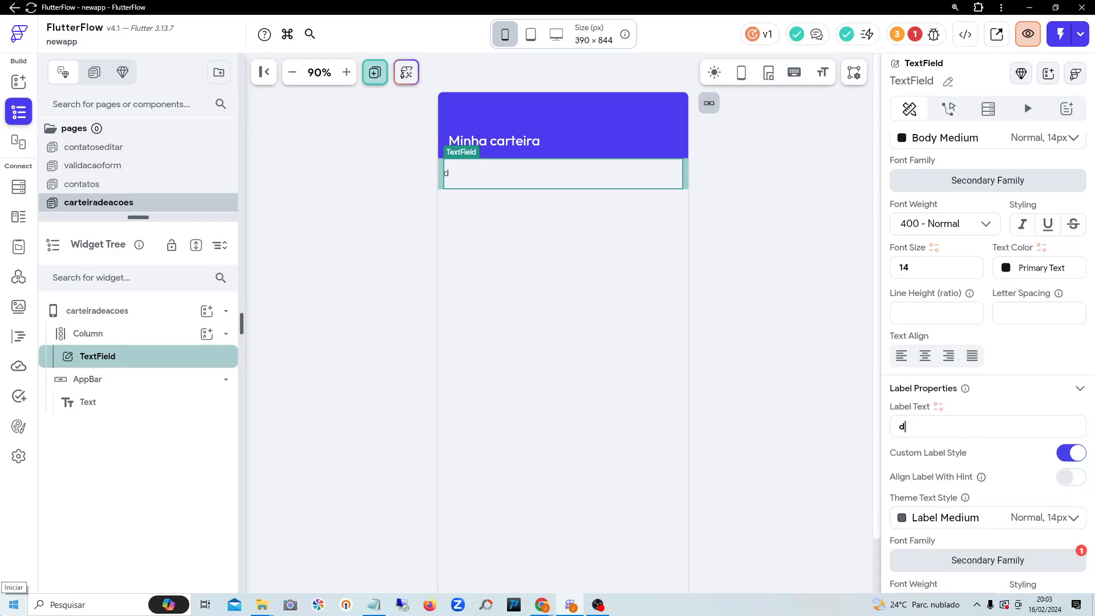
key("BackSpace")
type("Digite a ação")
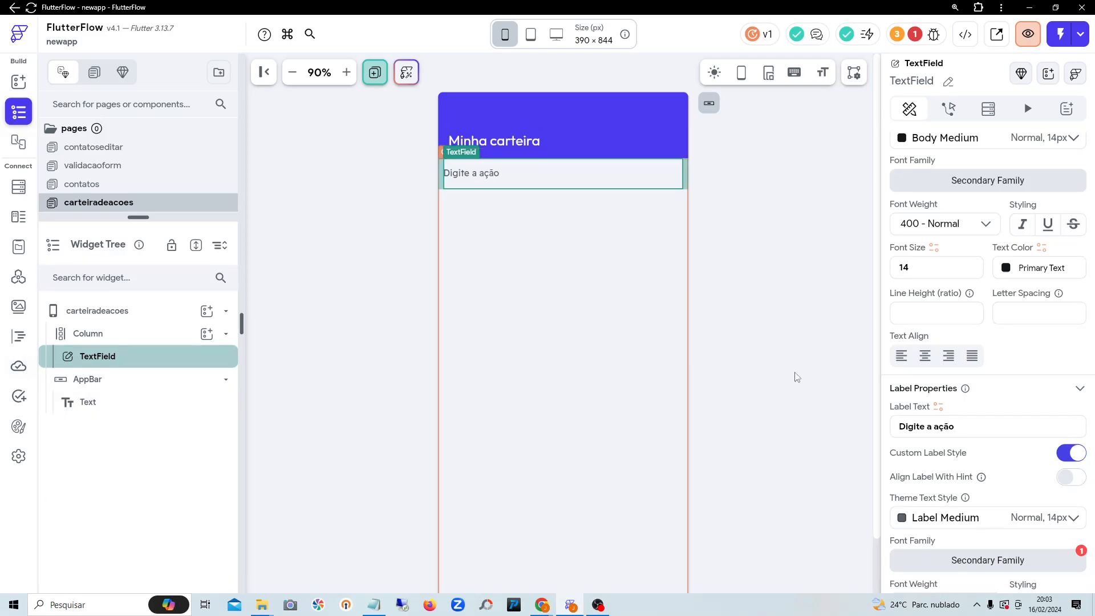
Step: Set the input border type of the "Digite a ação" TextField to Outline
scroll(1026, 462, "down", 5)
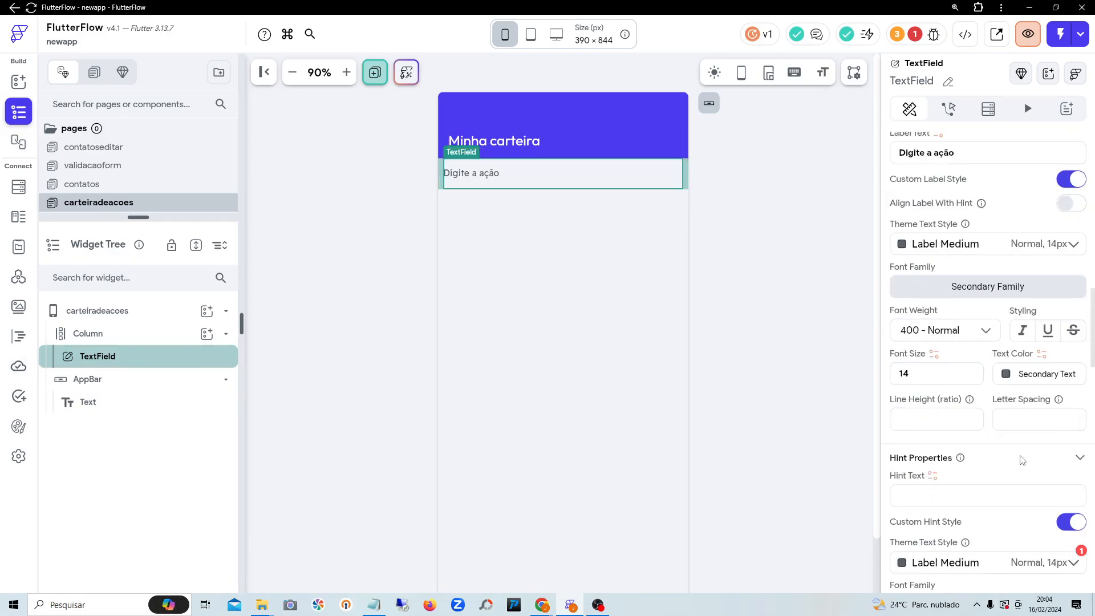
scroll(1021, 460, "down", 5)
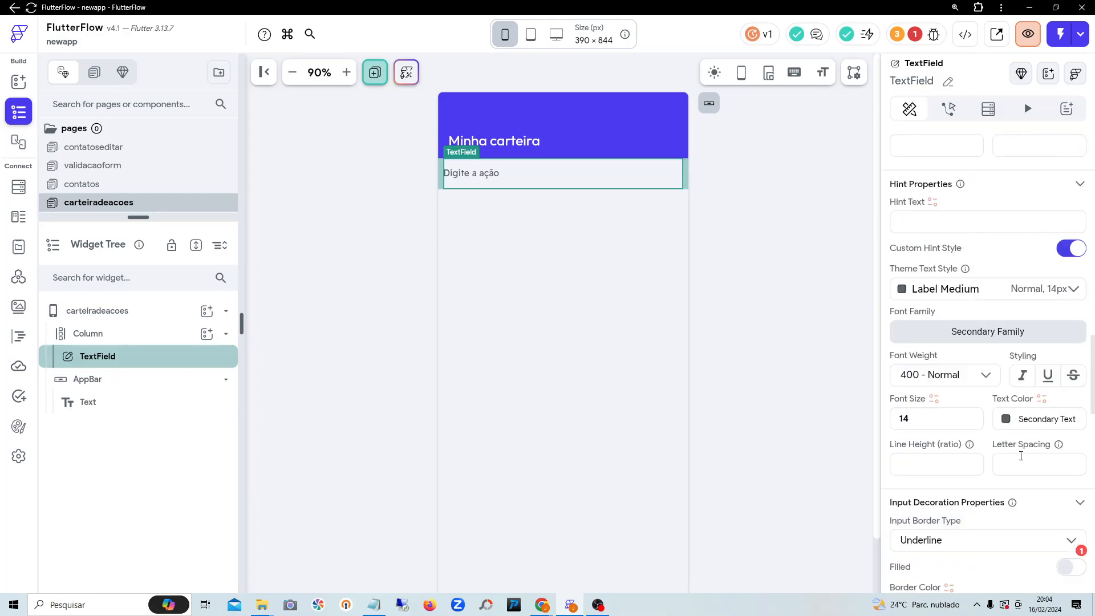
scroll(1020, 456, "down", 1)
left_click(967, 453)
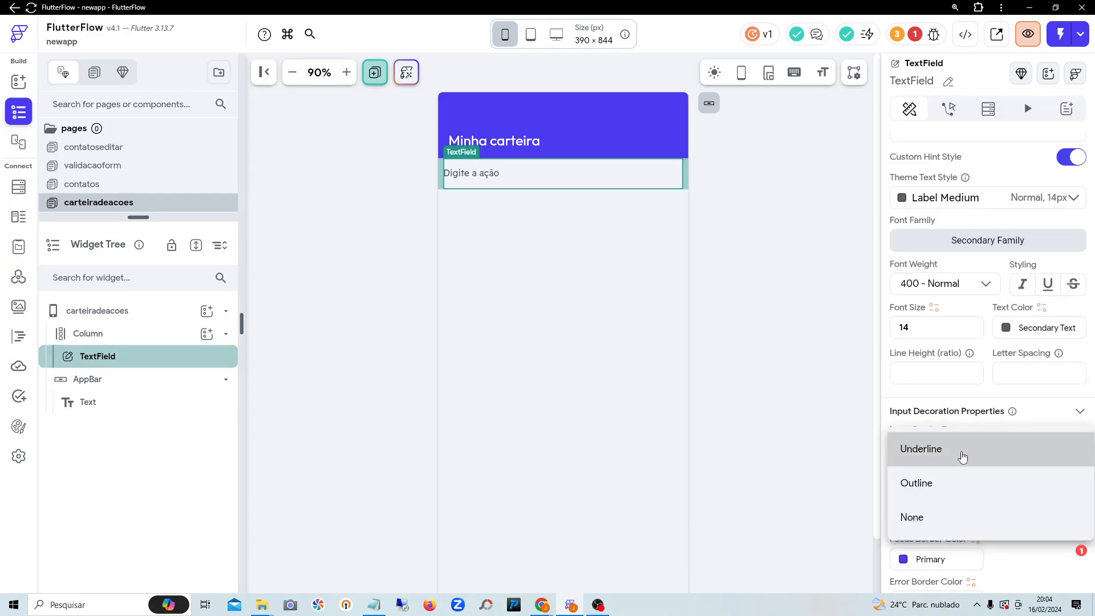
left_click(945, 485)
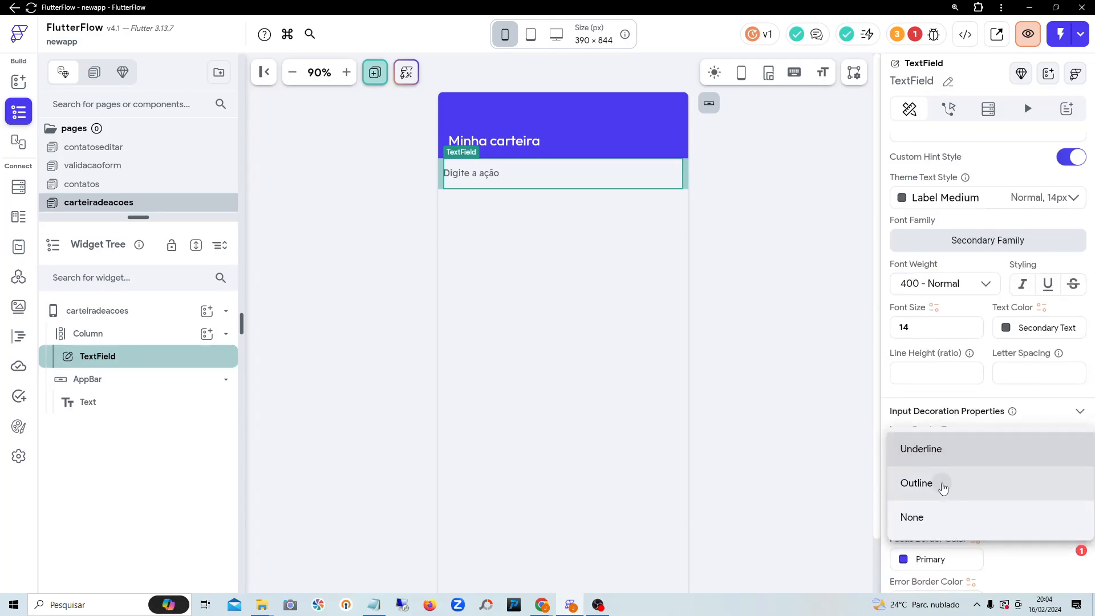
left_click(520, 403)
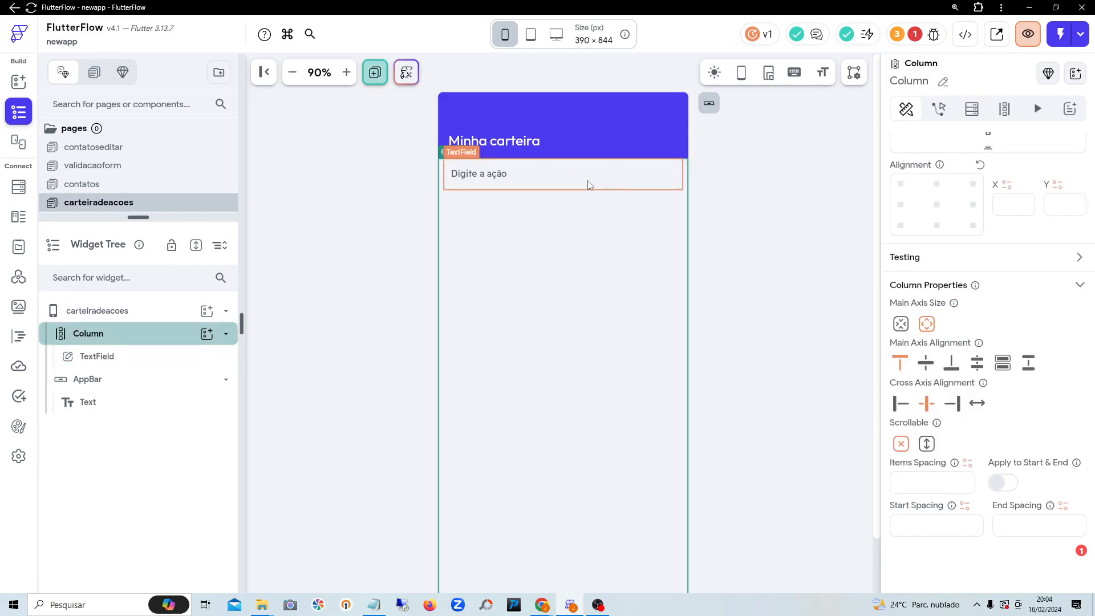
Step: Set the top padding of the "Digite a ação" TextField to 24
scroll(955, 349, "up", 4)
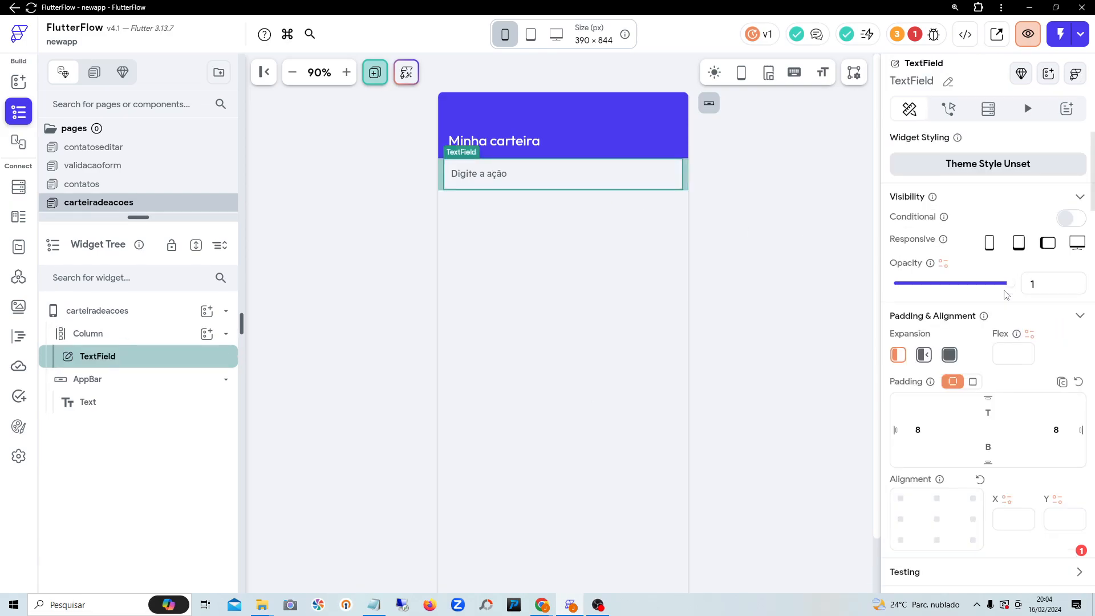
left_click(988, 415)
type("24")
left_click(637, 315)
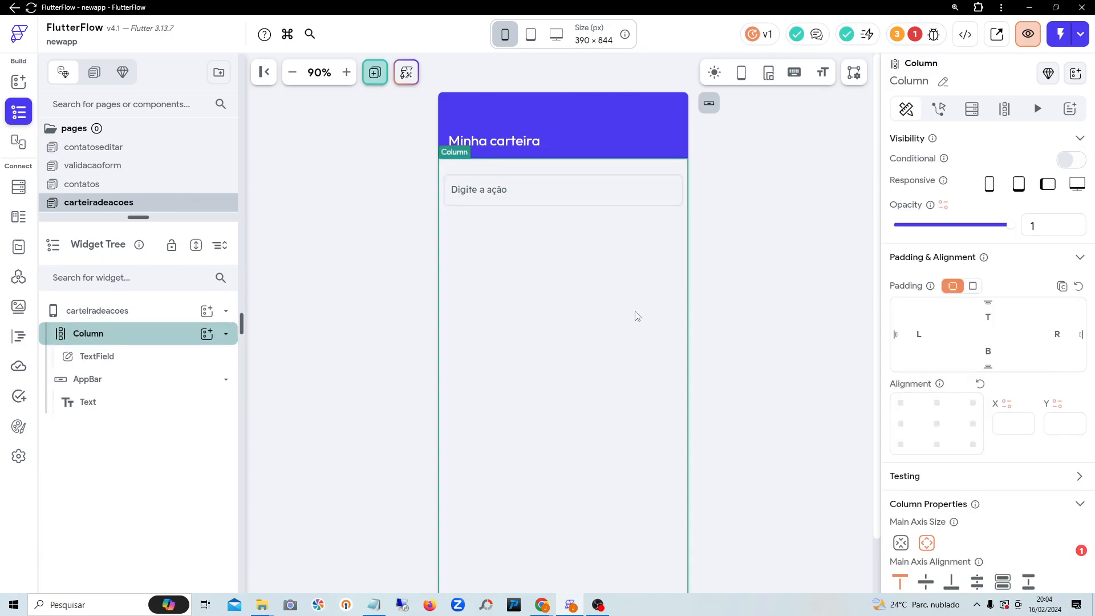
Step: Add a Button widget to the Column below the TextField and set its top padding to 25
left_click(207, 335)
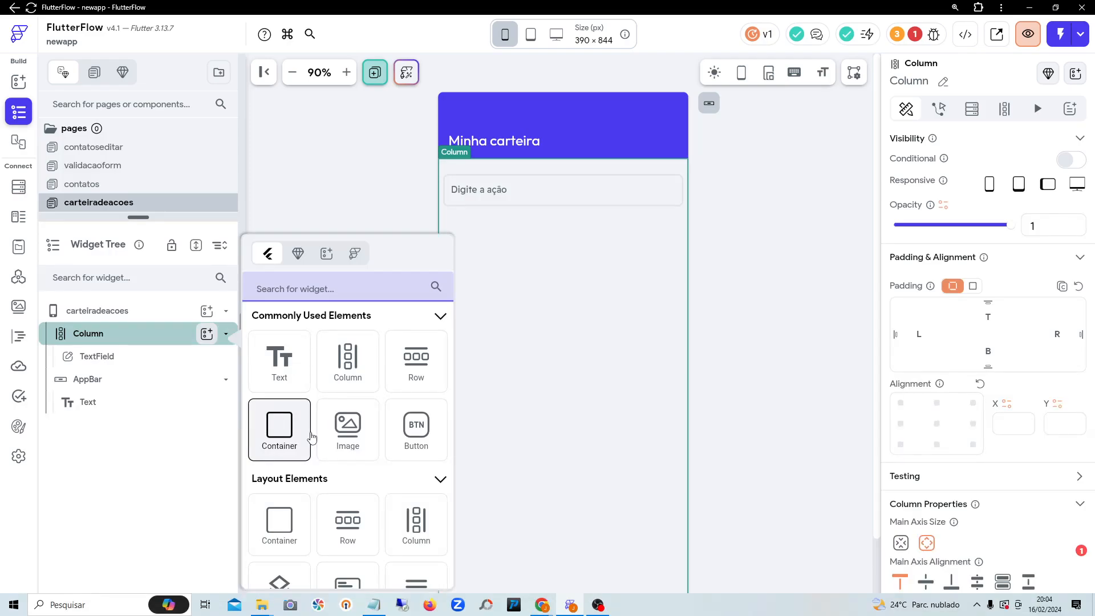
type("butt")
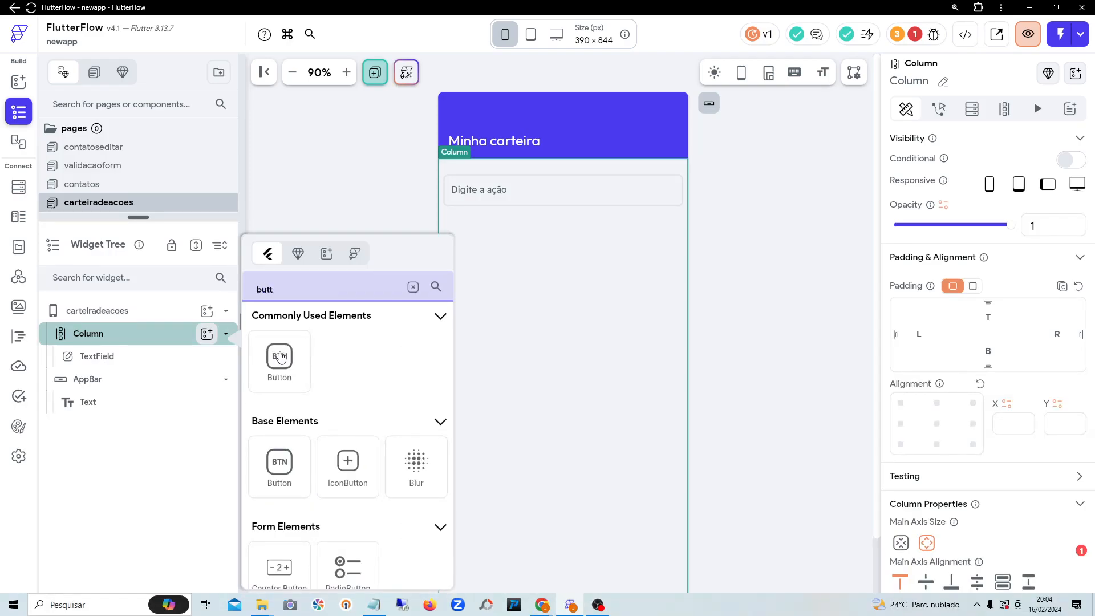
left_click(279, 357)
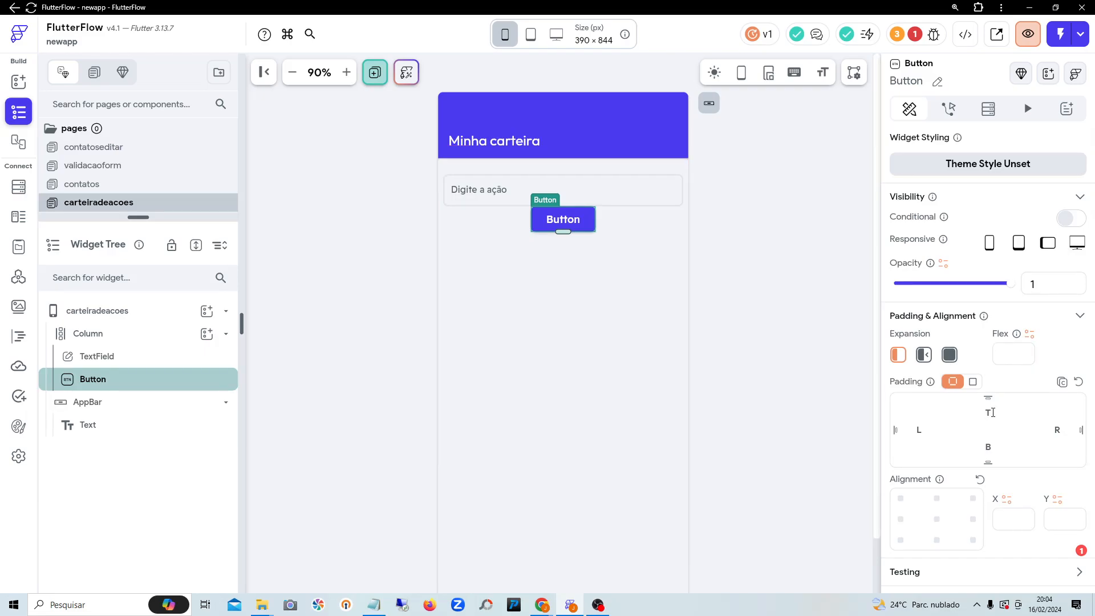
left_click(988, 413)
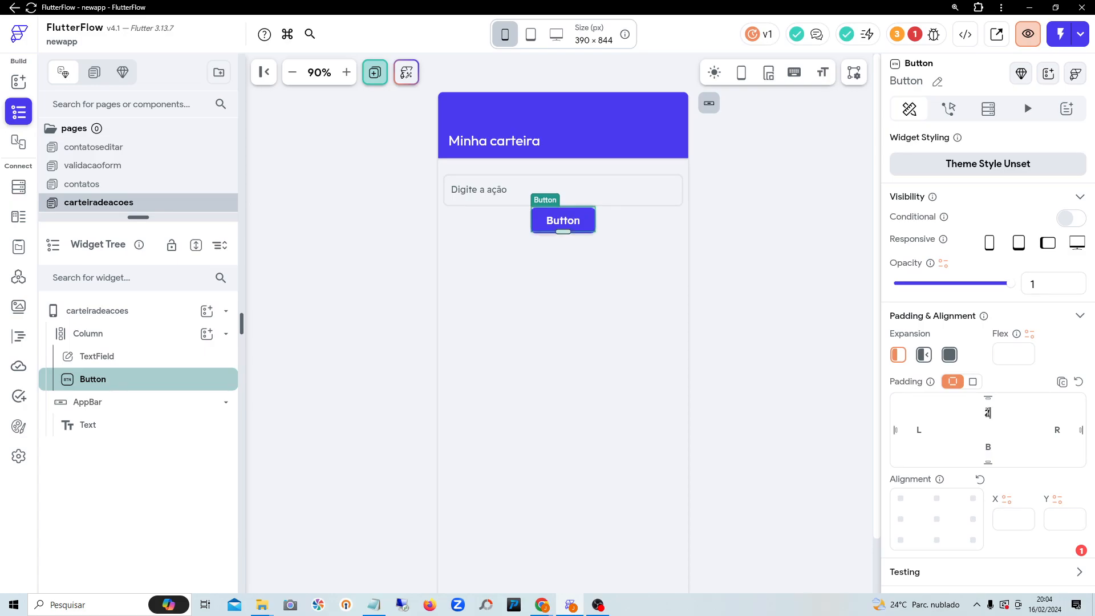
type("25")
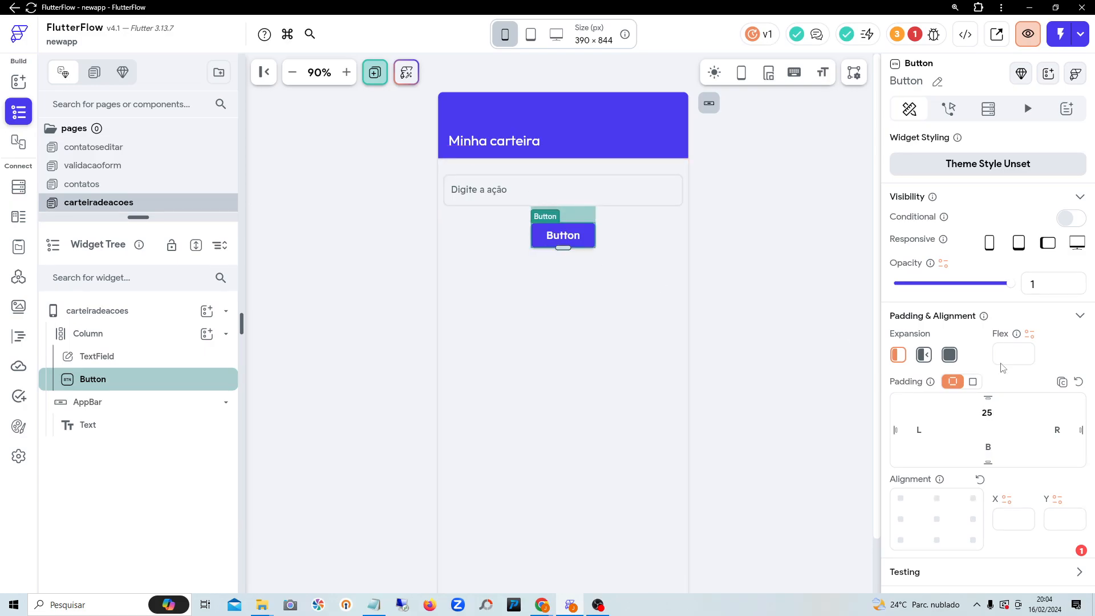
Step: Change the button's text to "Adicionar ação"
scroll(997, 393, "down", 4)
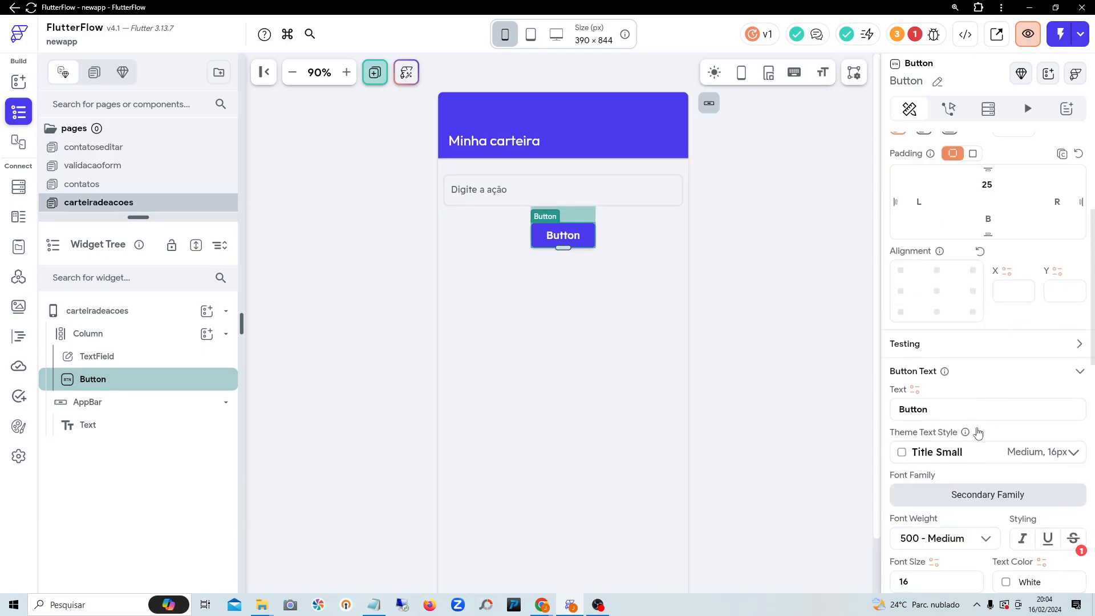
left_click_drag(734, 411, 654, 423)
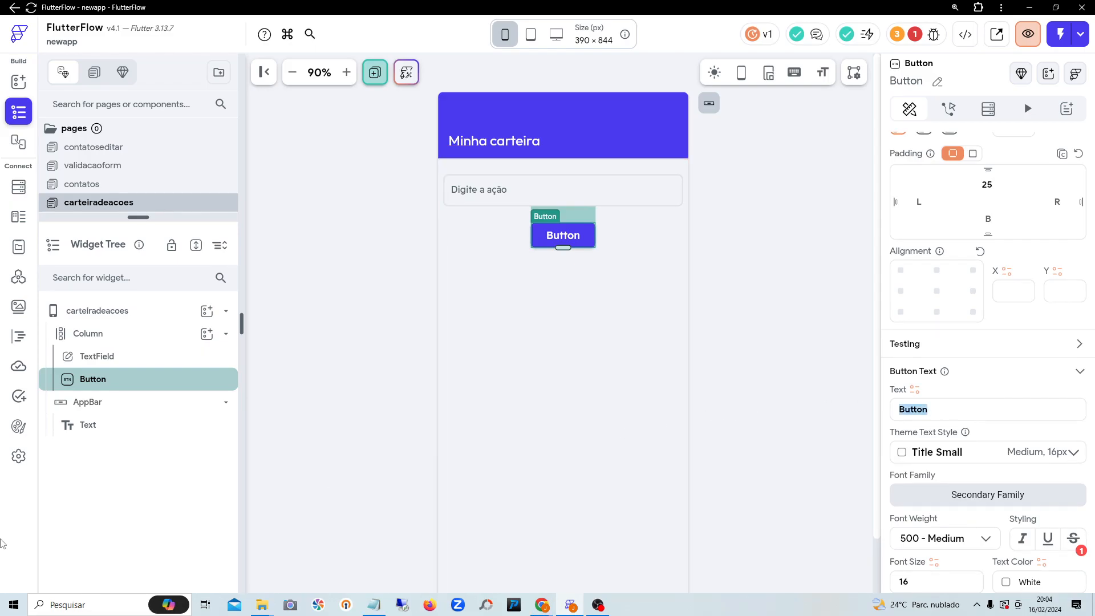
type("Ad")
key("BackSpace")
type("di")
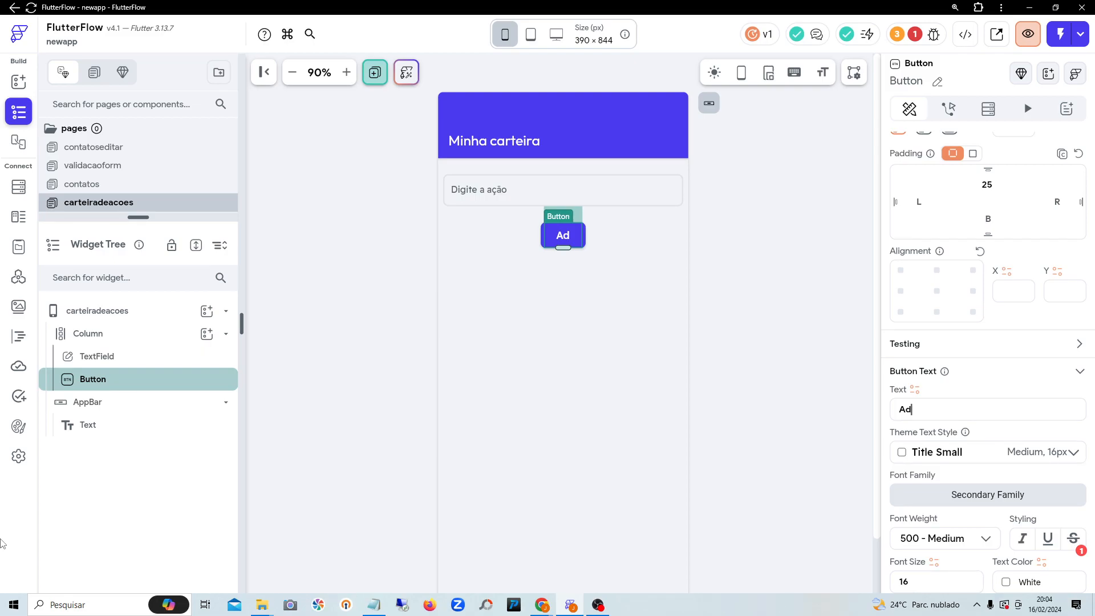
type("ci")
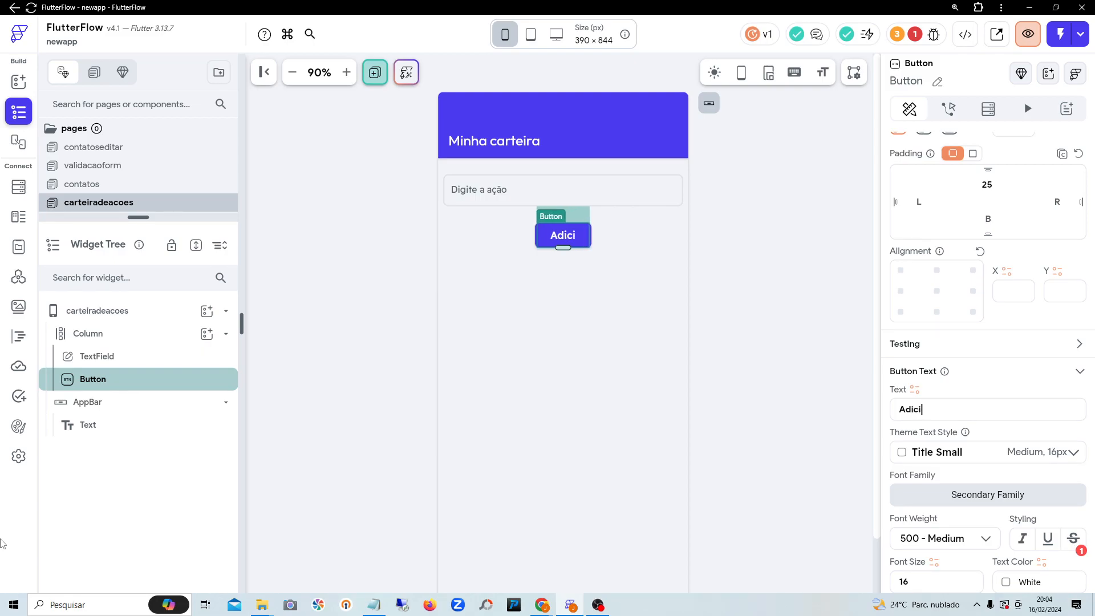
type("onar ação")
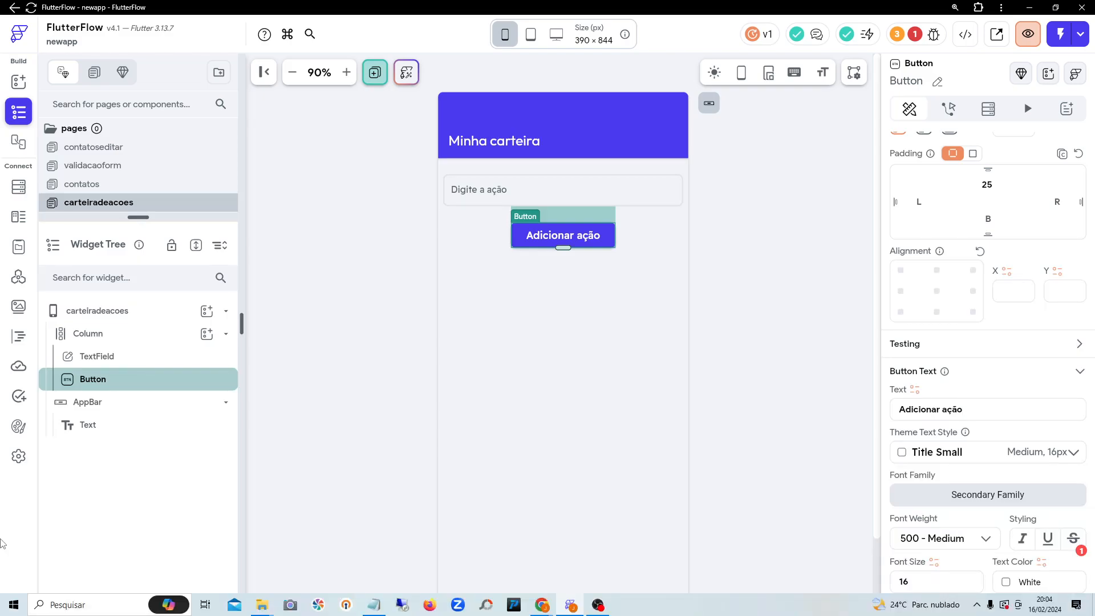
Step: Change the fill color of the "Adicionar ação" button to the Secondary theme color
scroll(969, 427, "down", 3)
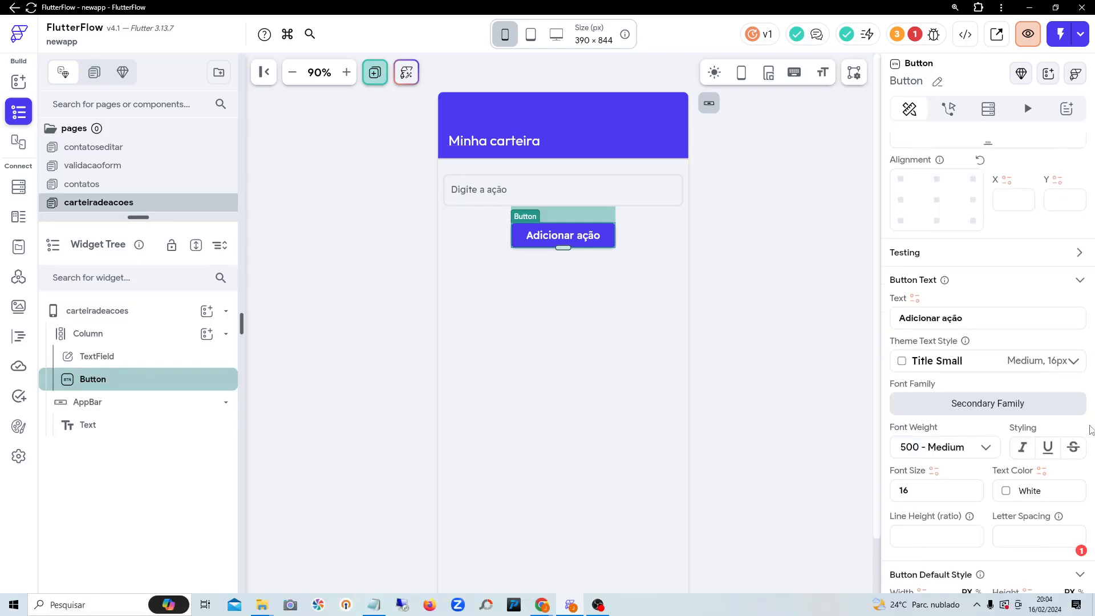
scroll(1072, 456, "down", 4)
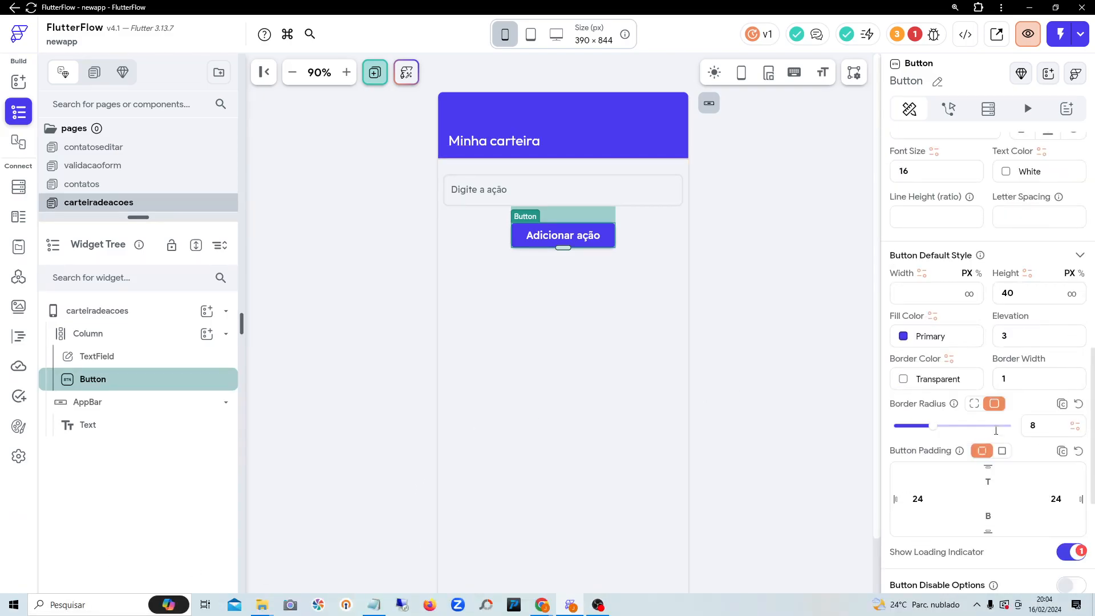
left_click(904, 337)
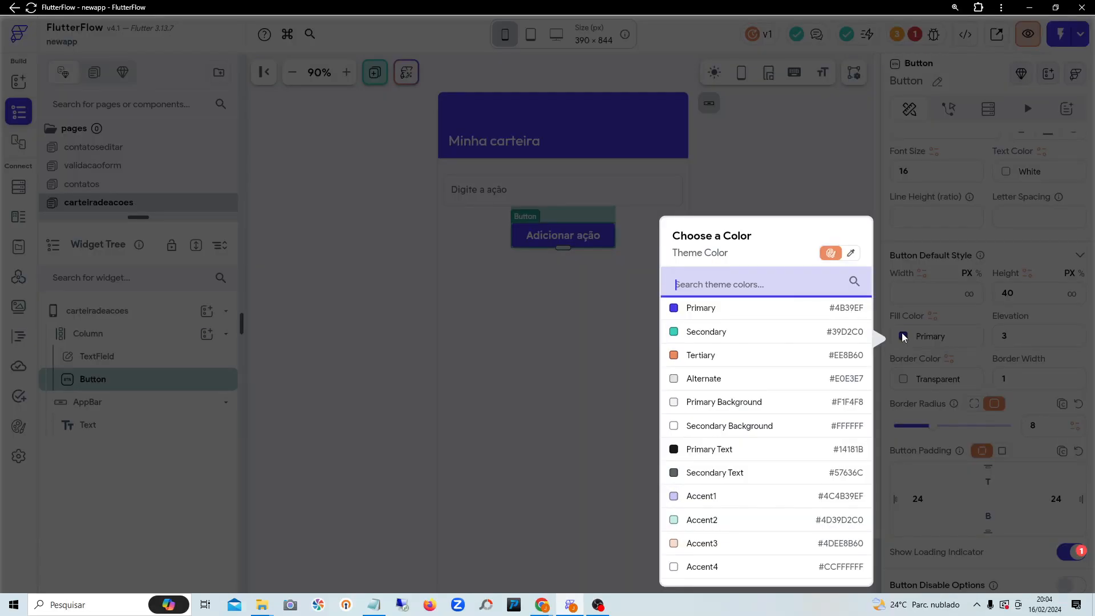
left_click(680, 334)
left_click(598, 315)
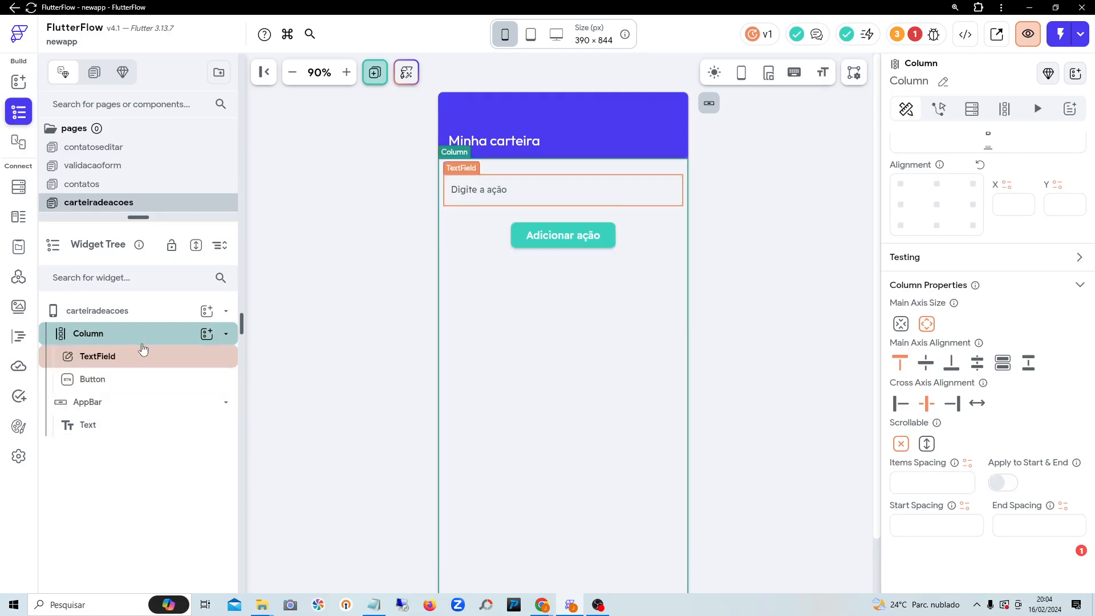
Step: Add a ListView widget to the Column below the "Adicionar ação" button
left_click(207, 336)
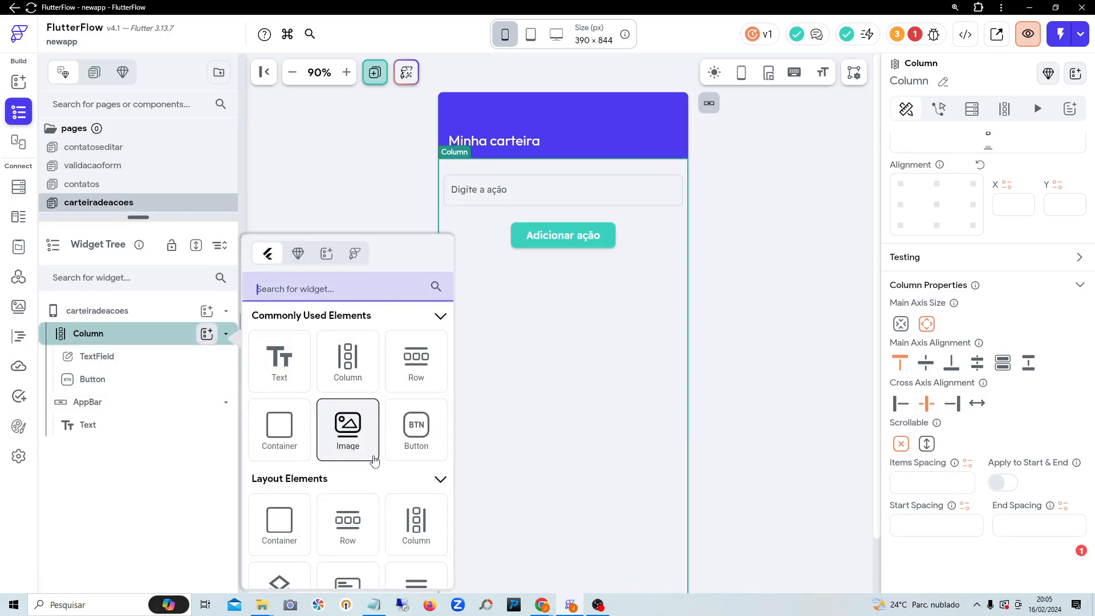
scroll(377, 463, "down", 1)
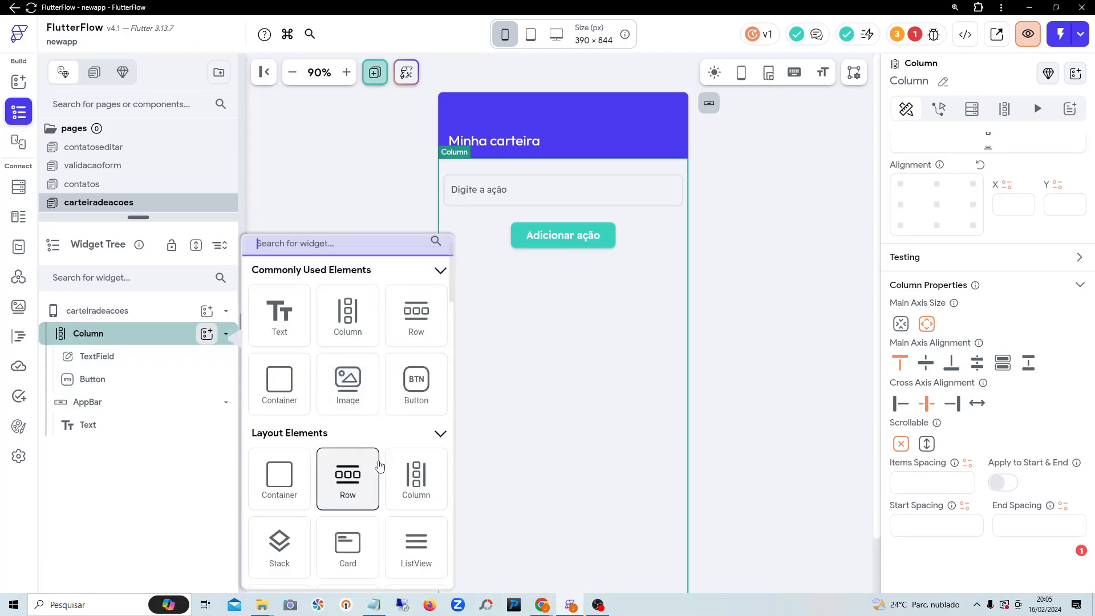
left_click(417, 541)
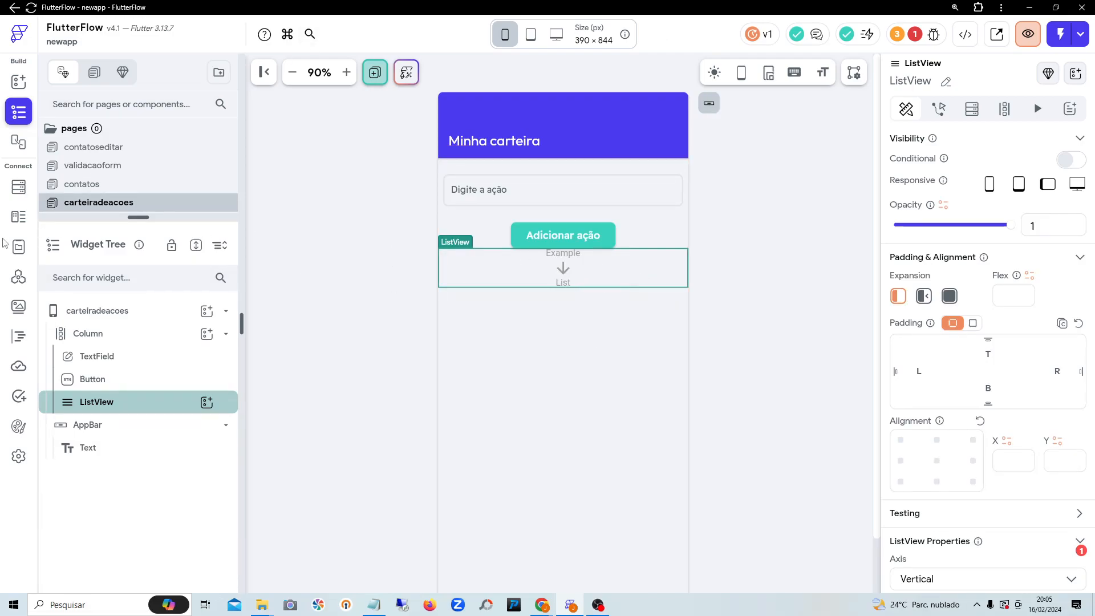
Step: Delete the user field from the acoes collection in the Firestore schema, followed by the entire acoes collection
left_click(21, 192)
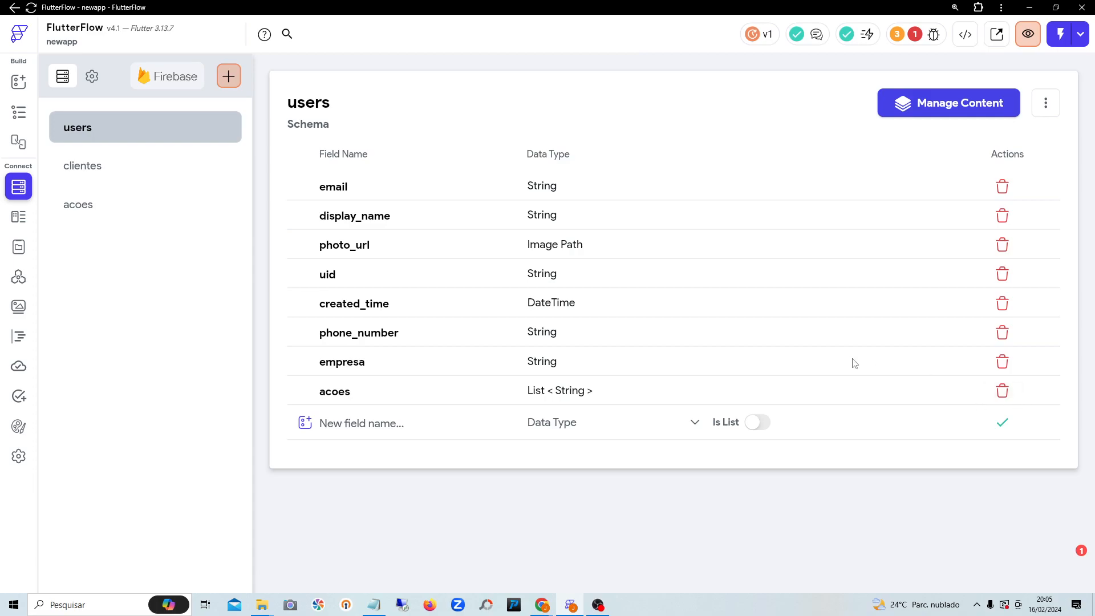
left_click(125, 208)
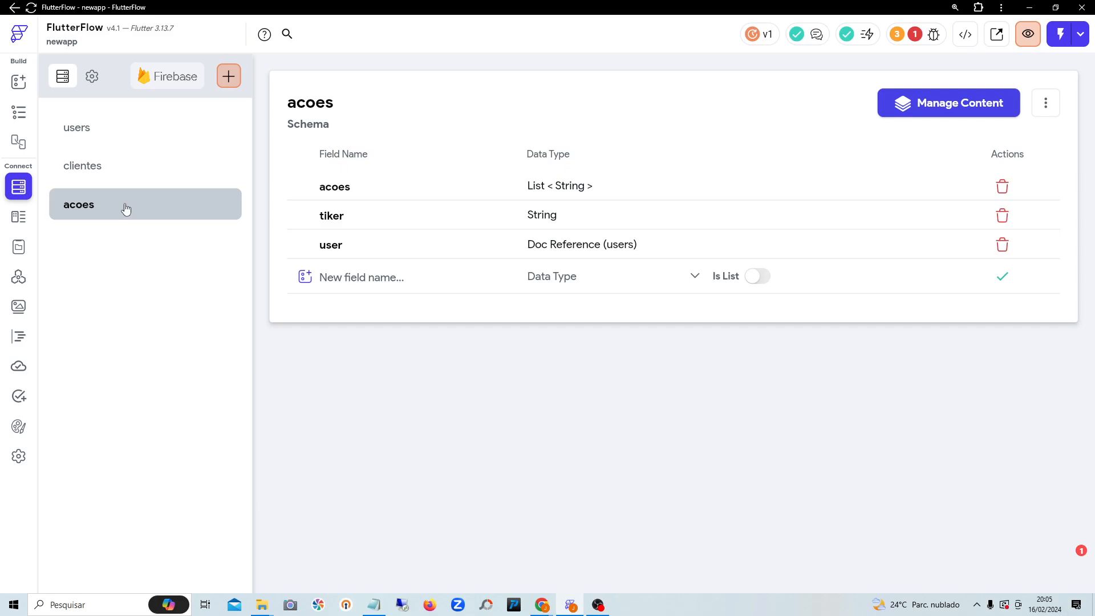
left_click(1002, 245)
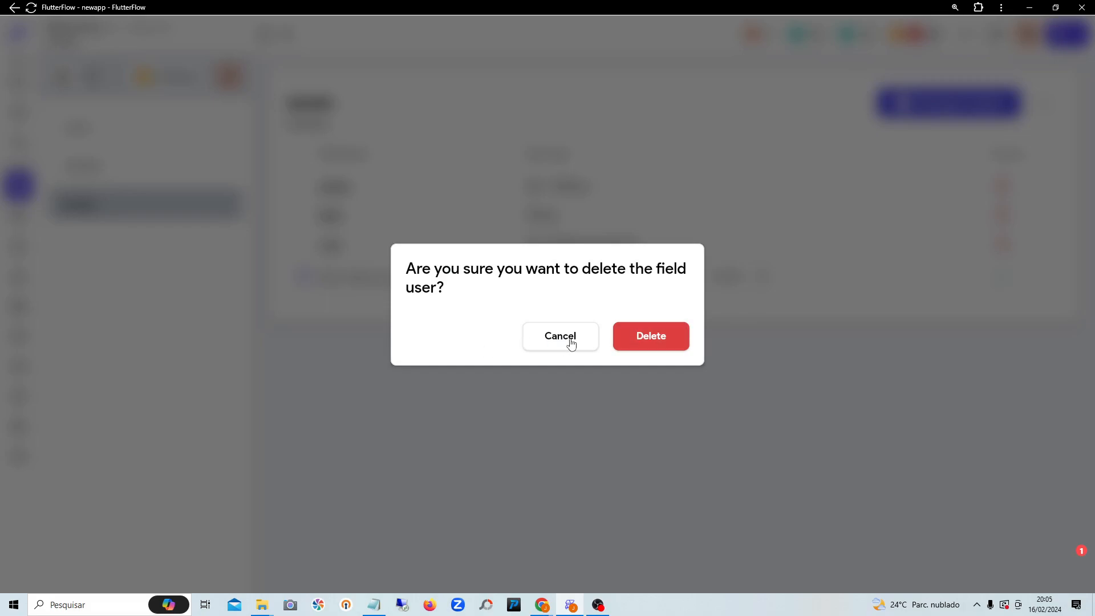
left_click(673, 342)
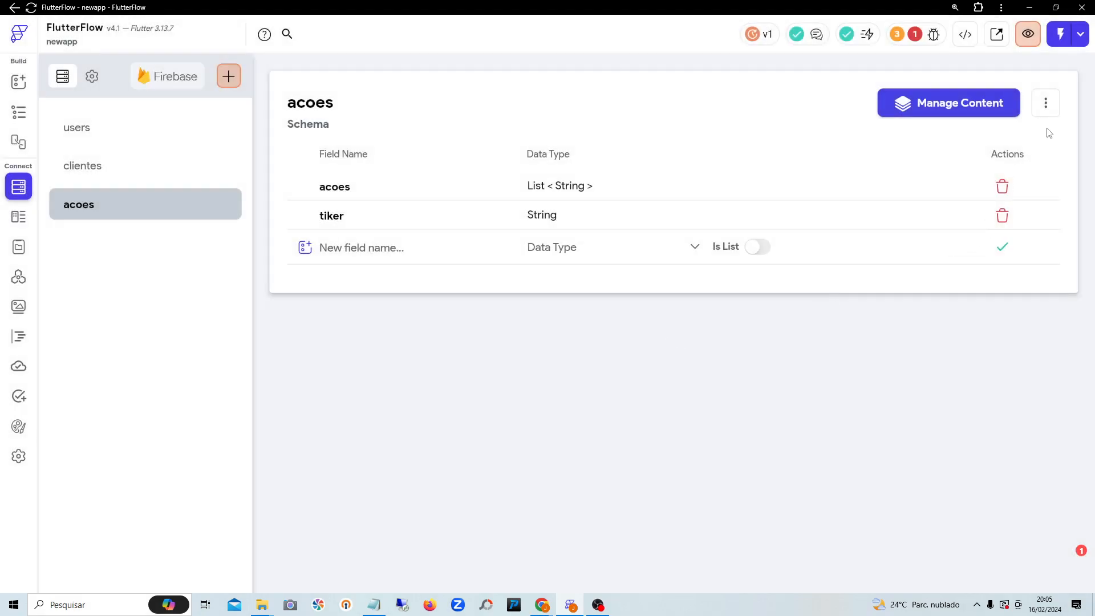
left_click(1044, 105)
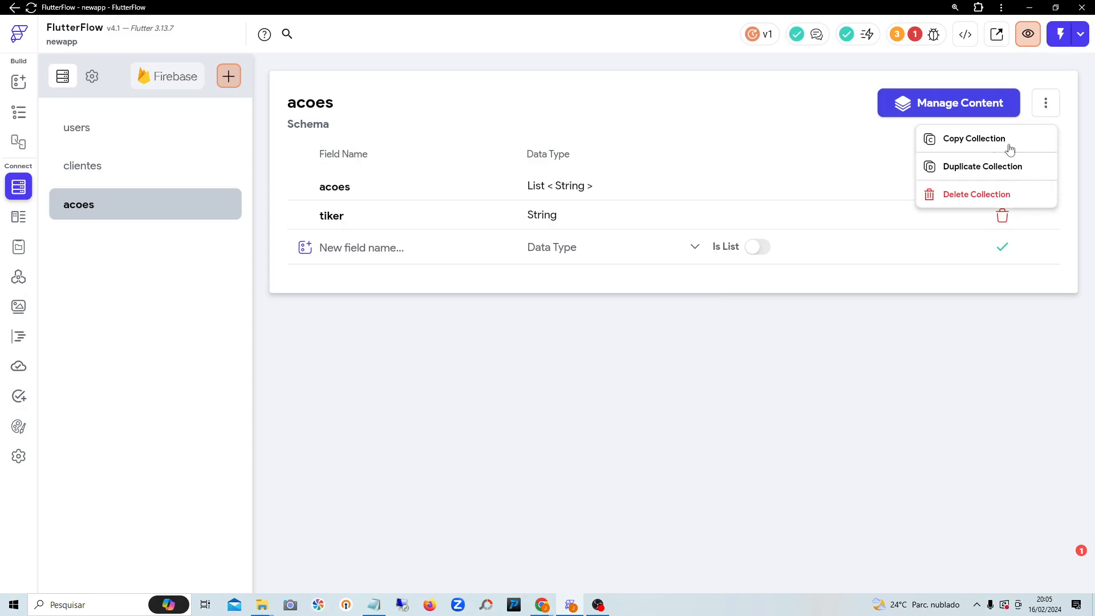
left_click(968, 198)
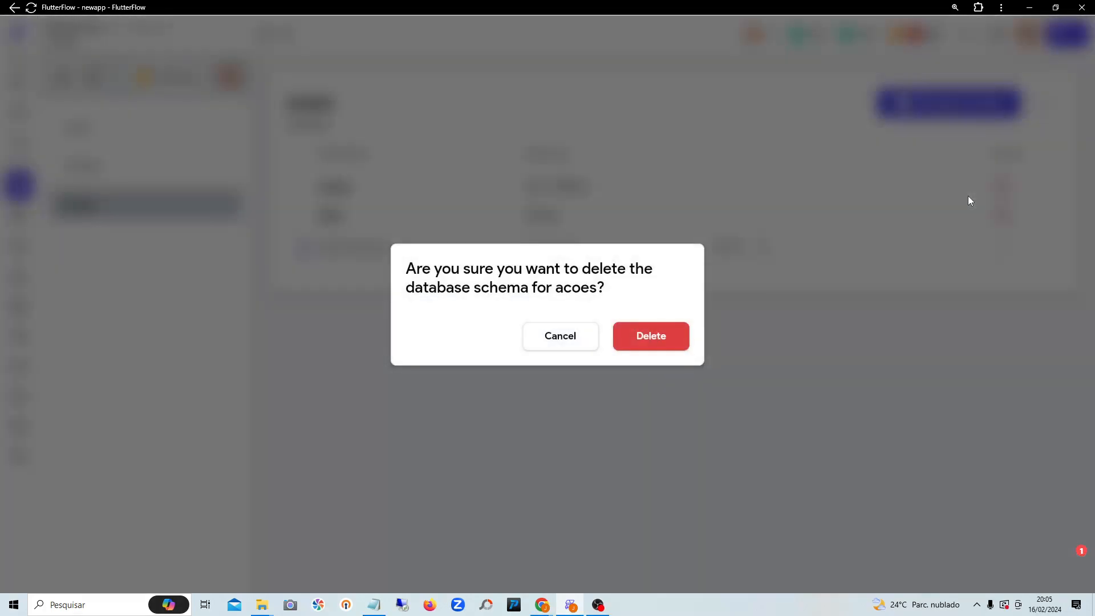
left_click(650, 338)
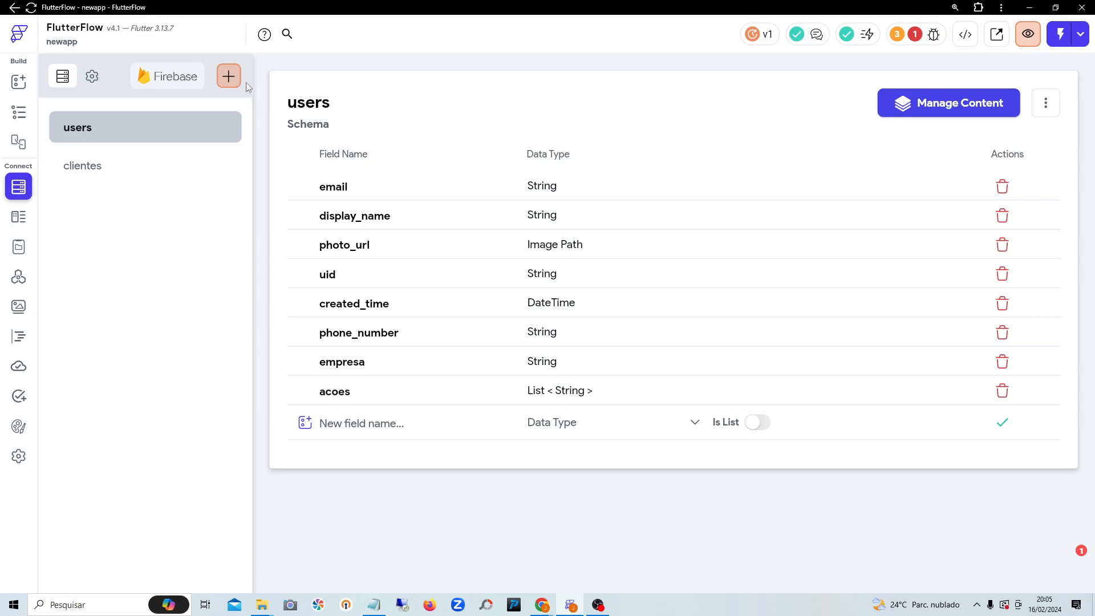
Step: Create a Firestore collection named acoes2 and start its schema from scratch
left_click(228, 76)
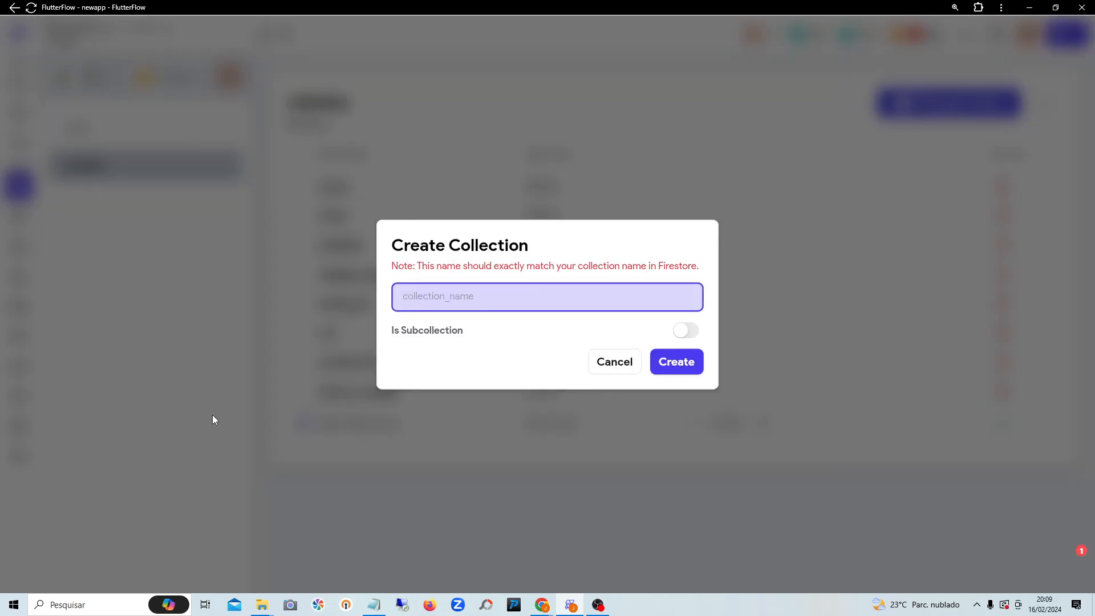
type("acoes2")
left_click(675, 363)
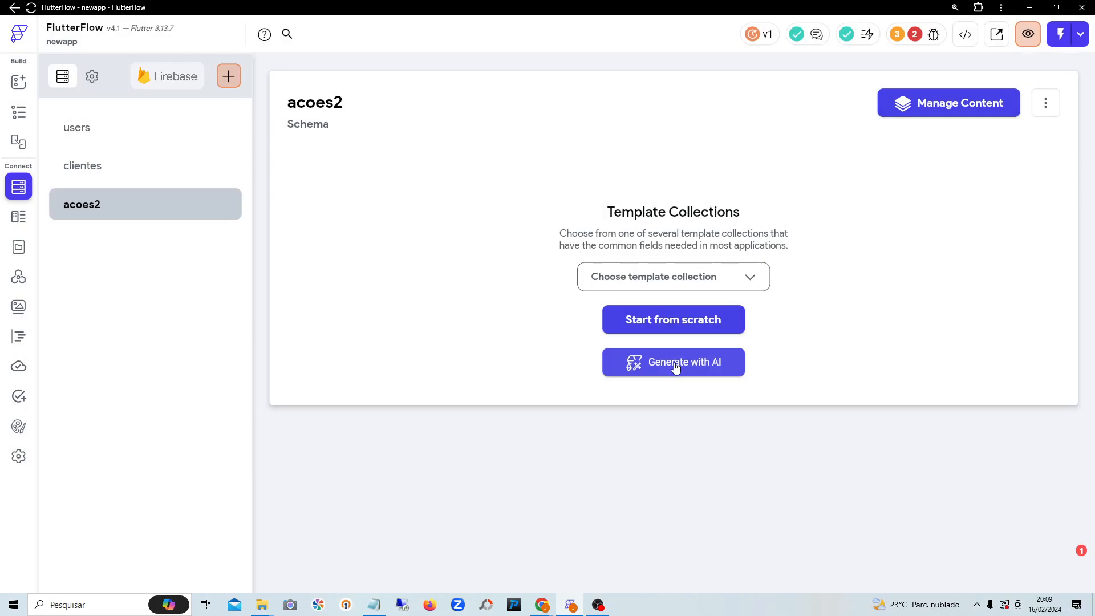
left_click(678, 317)
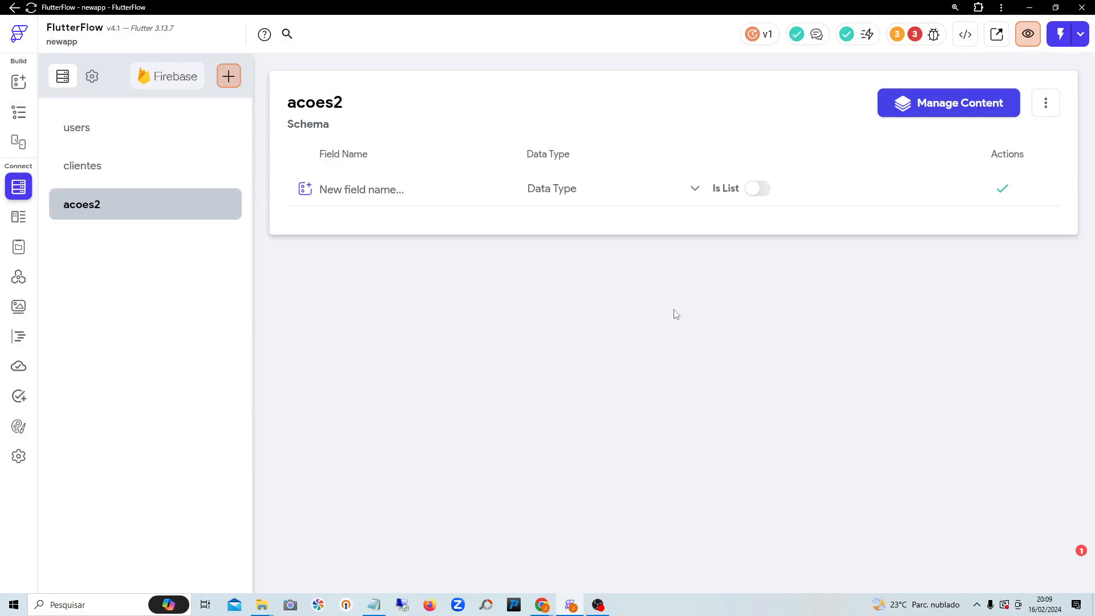
Step: Add a field named acao with data type String to the acoes2 schema
left_click(409, 185)
type("acoes")
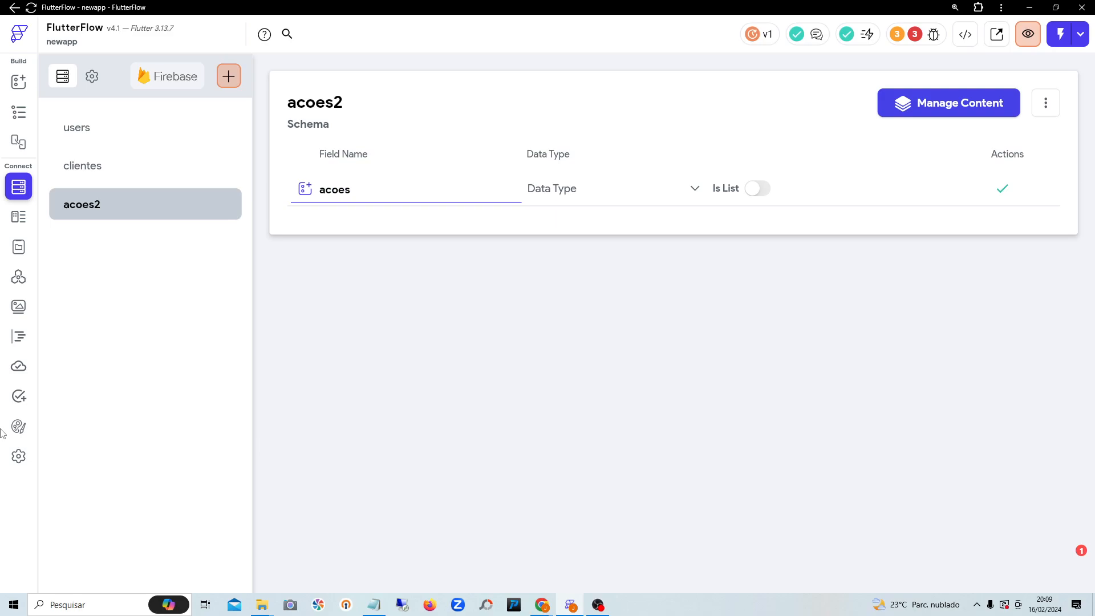
key("BackSpace")
left_click(598, 188)
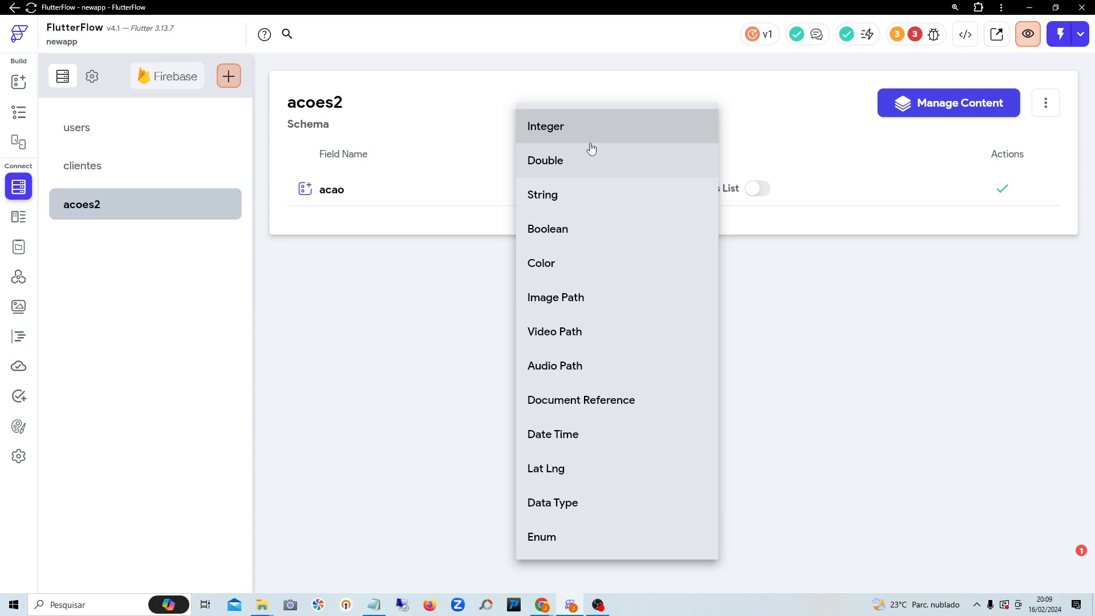
left_click(586, 207)
left_click(1001, 190)
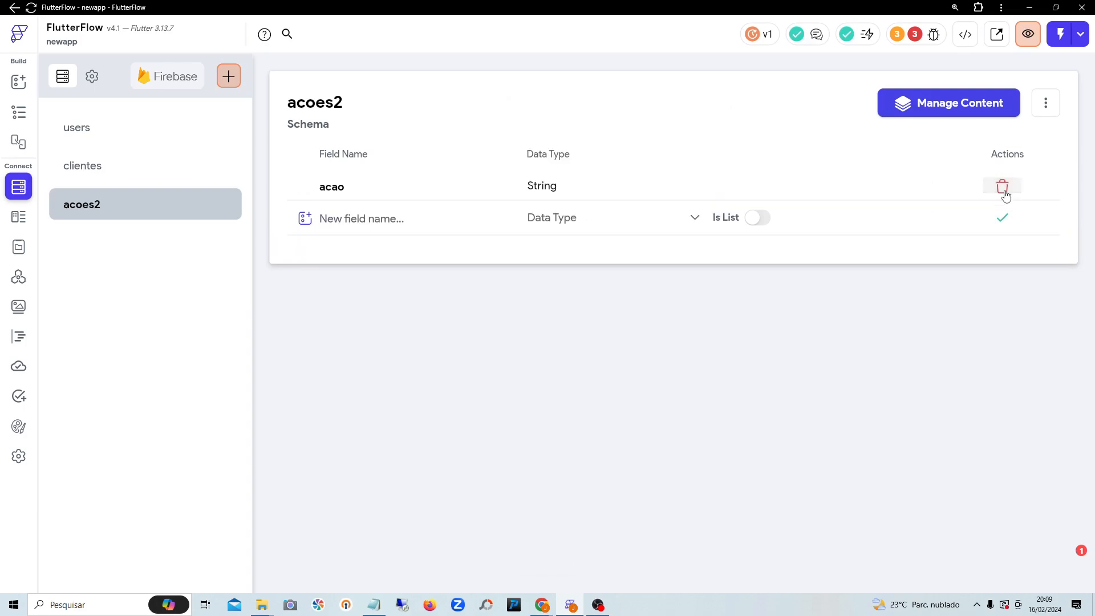
Step: Add a field named user to the acoes2 schema as a Document Reference to the Users collection
left_click(354, 221)
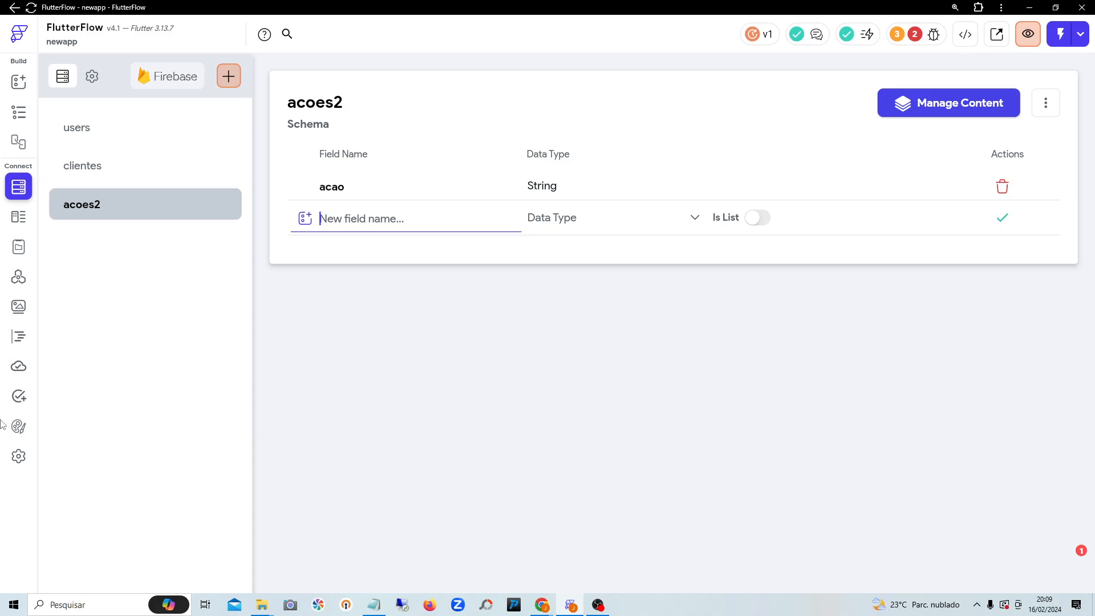
type("user")
left_click(596, 228)
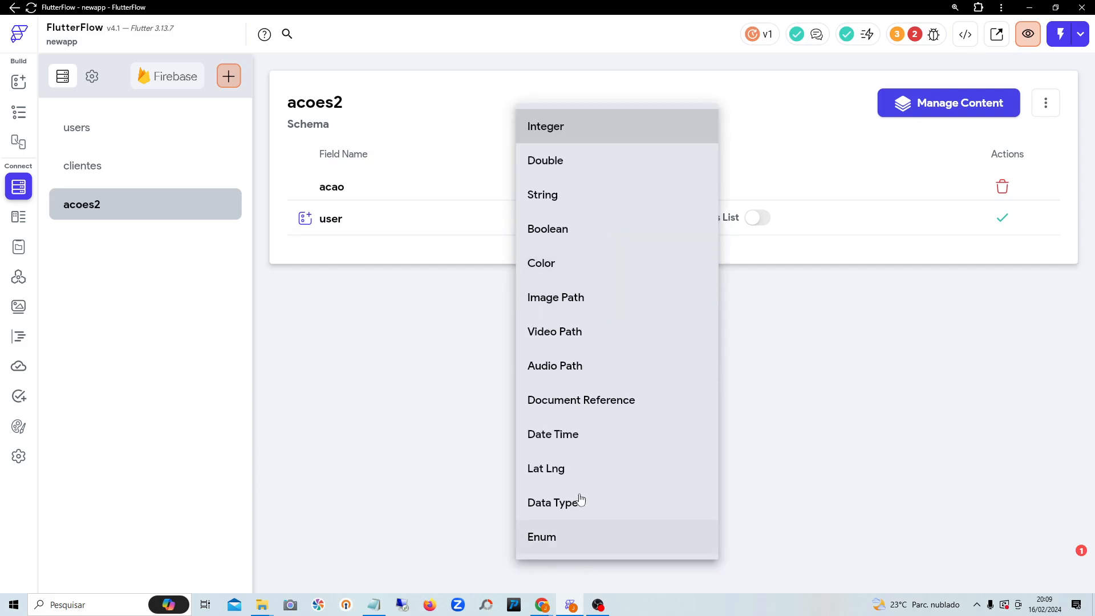
left_click(593, 404)
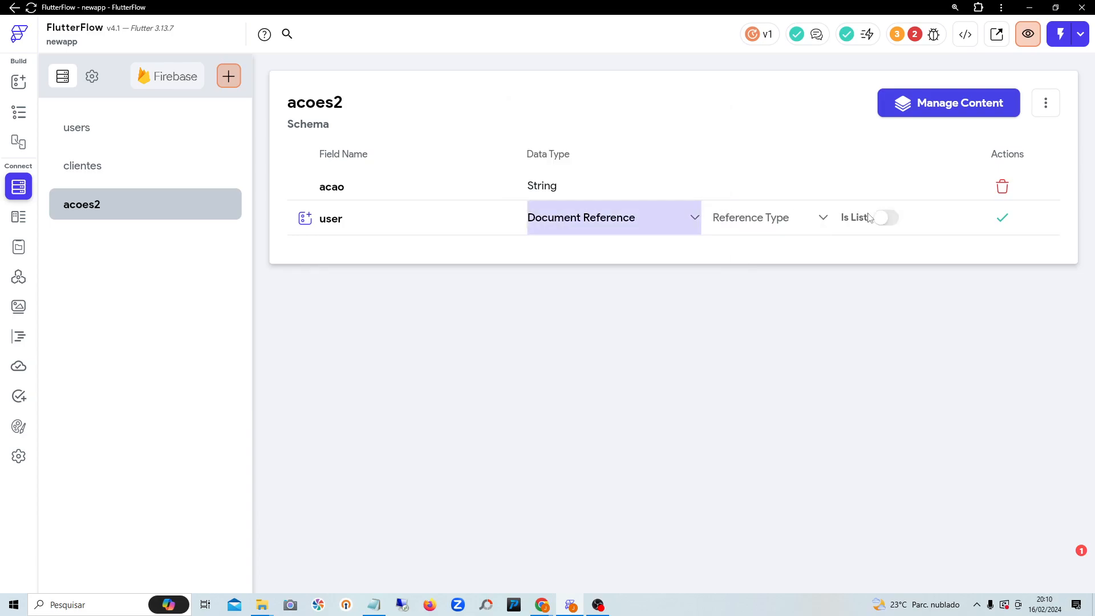
left_click(779, 217)
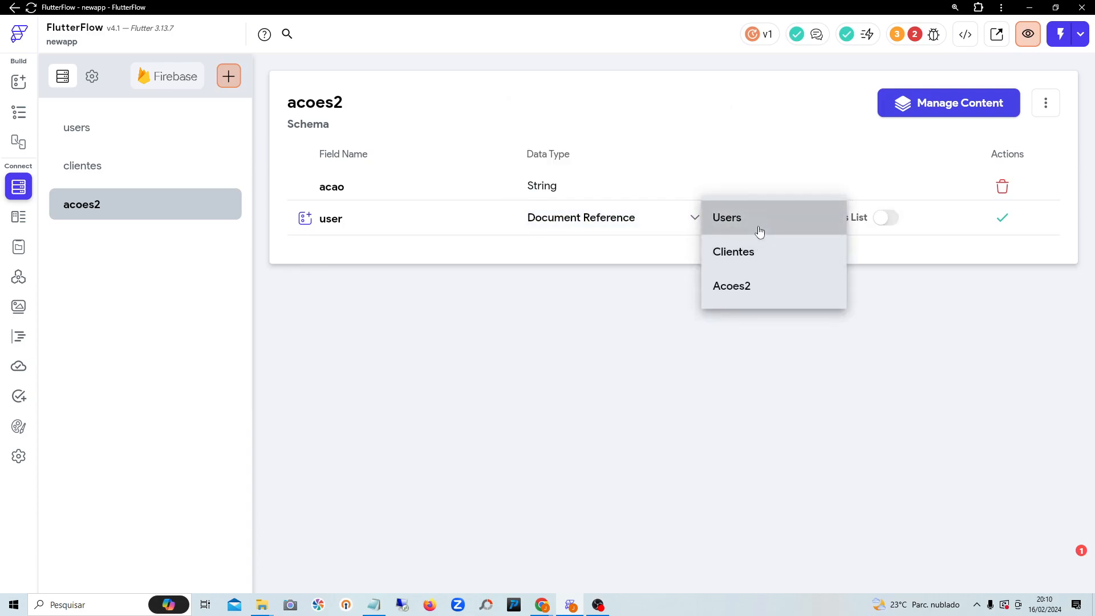
left_click(759, 230)
left_click(1001, 218)
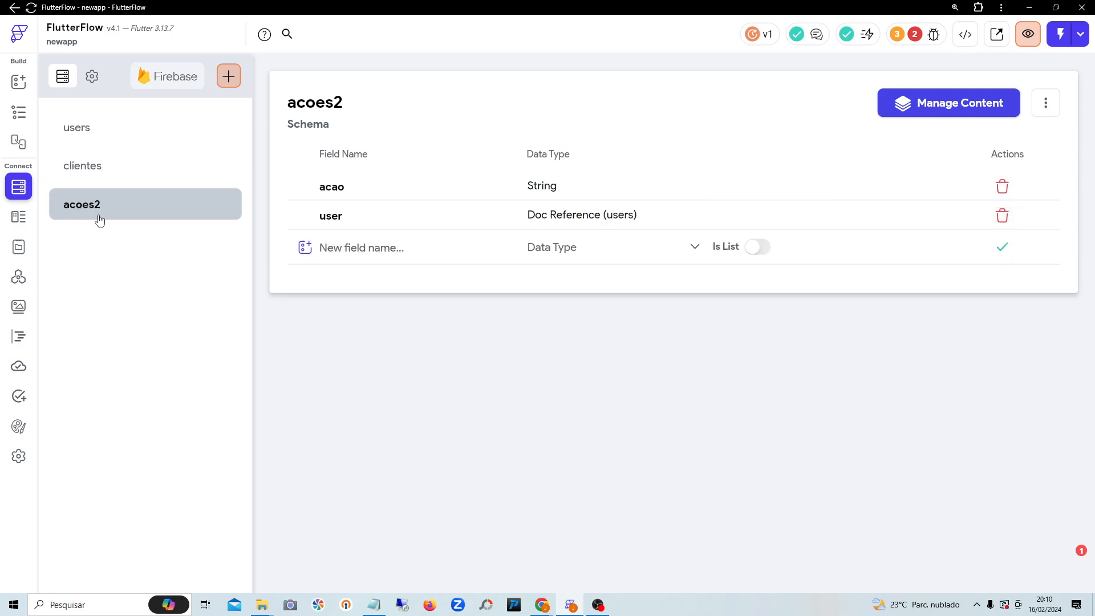
Step: Set the Users Collection to users in the Firestore settings and run the Firebase schema validation
left_click(92, 78)
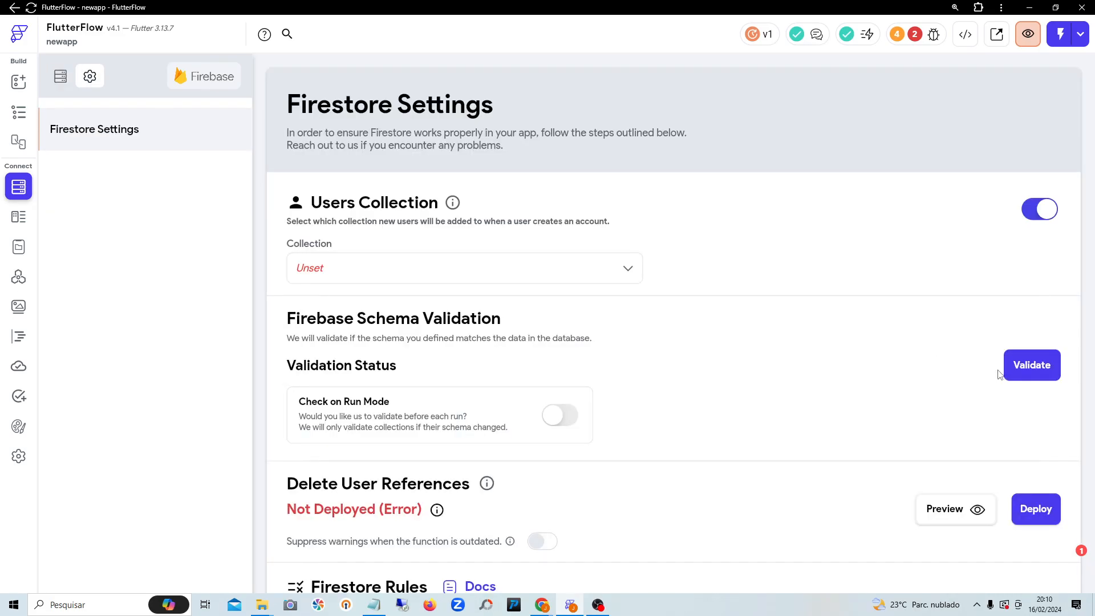
left_click(455, 268)
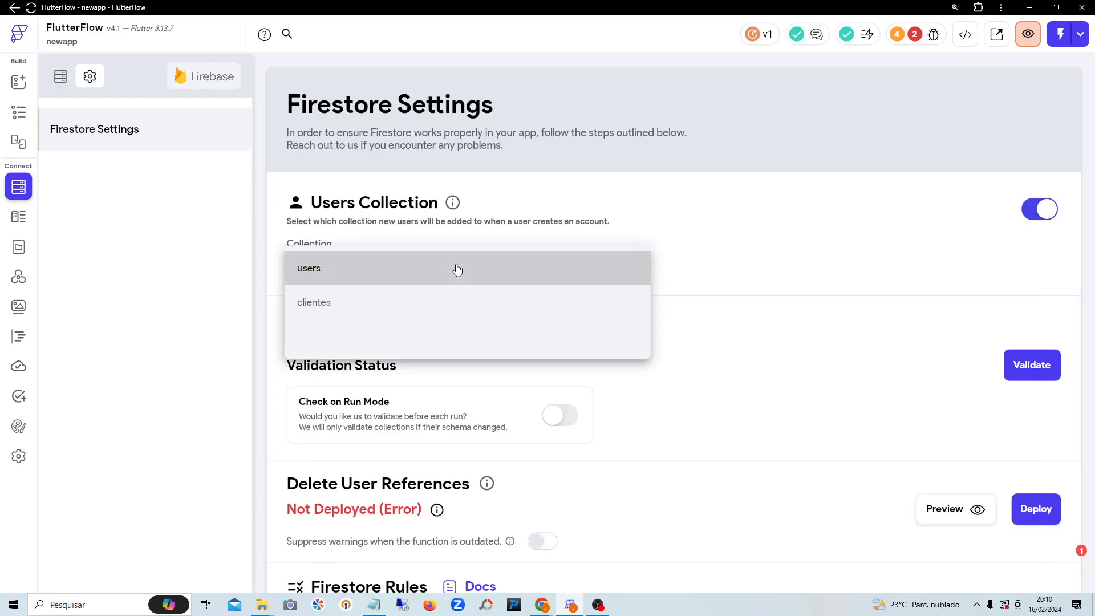
left_click(388, 283)
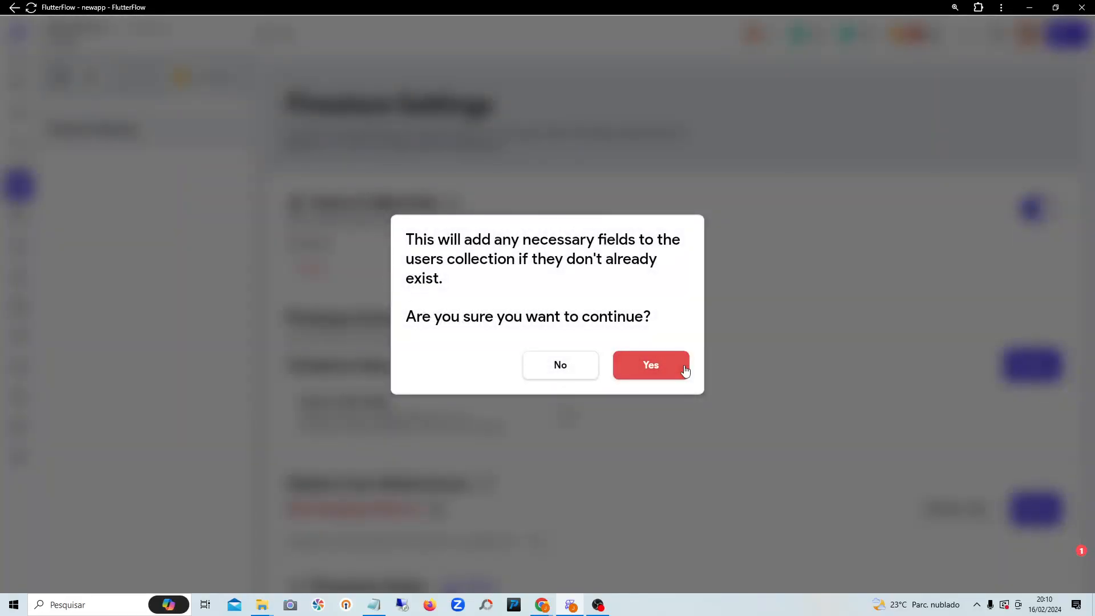
left_click(662, 371)
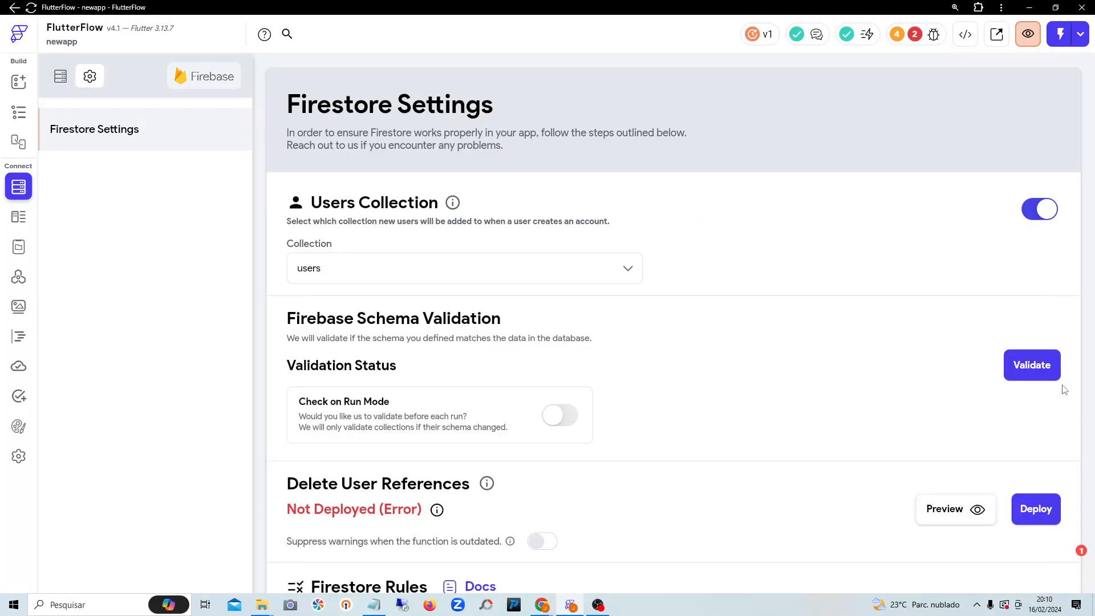
left_click(1037, 378)
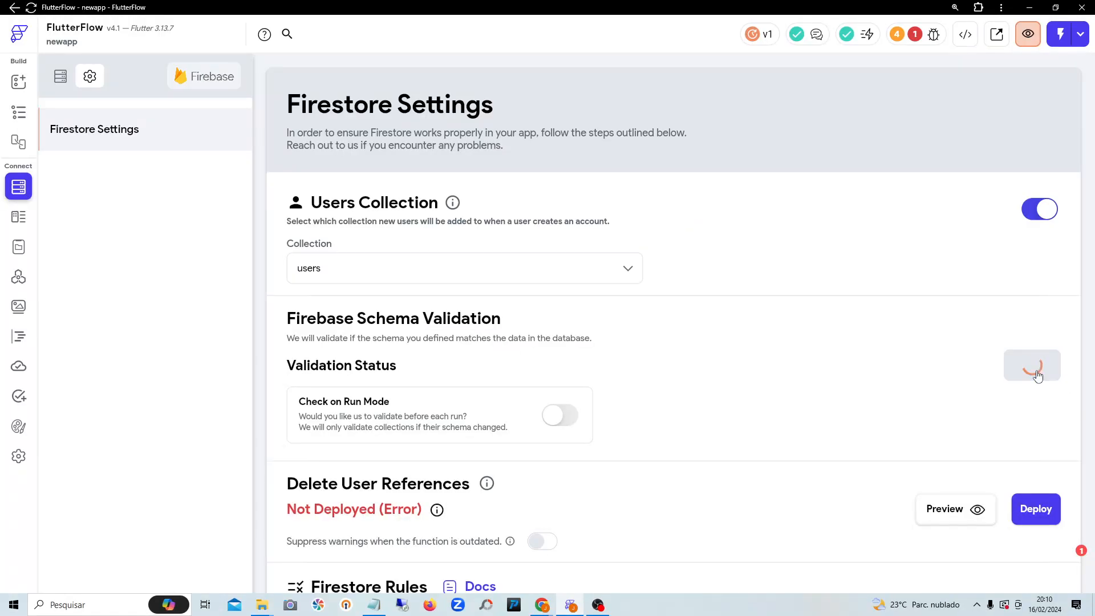
Step: Set the Create, Read, Write and Delete rules of the acoes2 collection to Authenticated Users
scroll(936, 402, "down", 1)
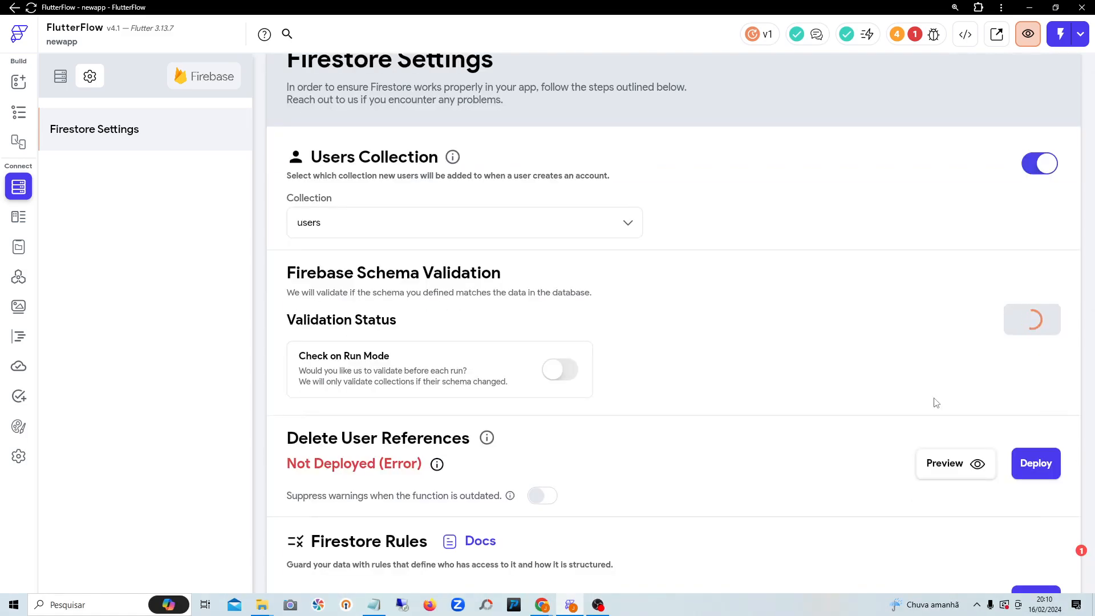
scroll(936, 403, "down", 3)
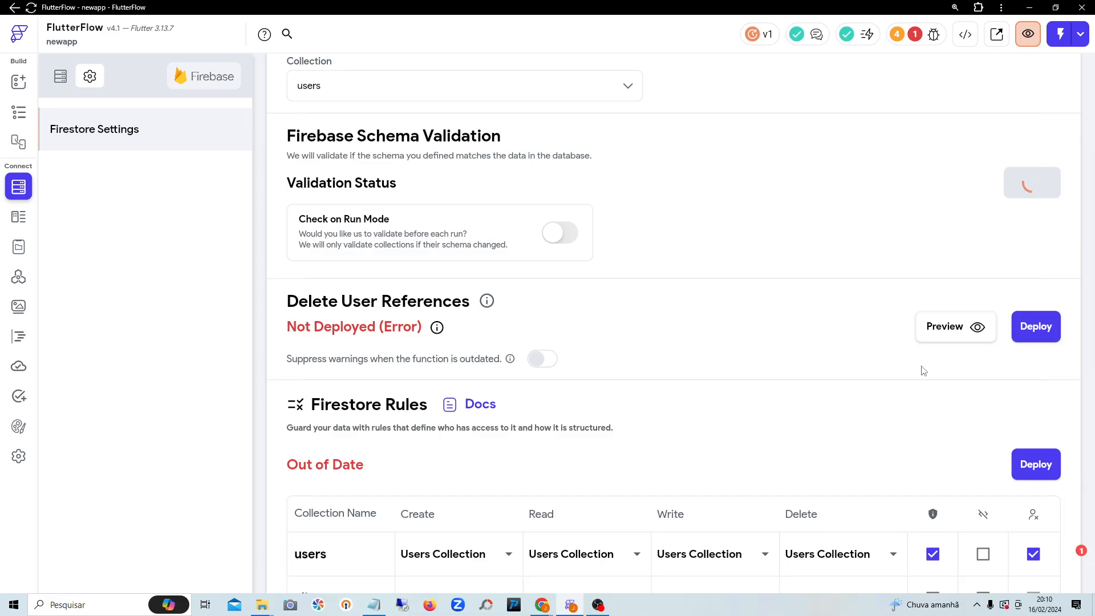
scroll(922, 371, "down", 2)
scroll(965, 381, "down", 1)
scroll(963, 365, "down", 1)
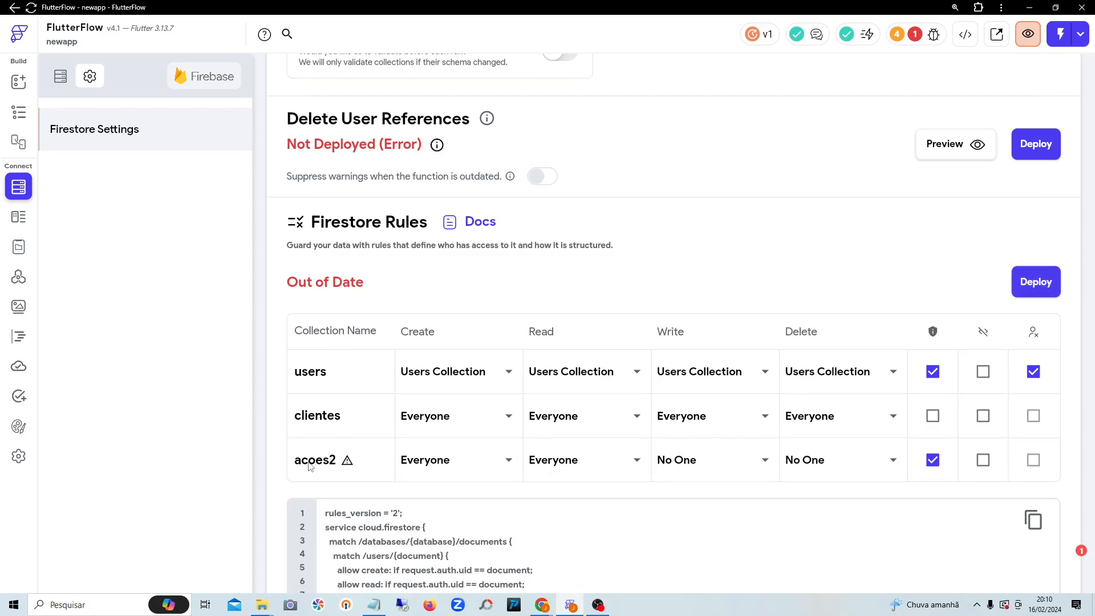
left_click(465, 463)
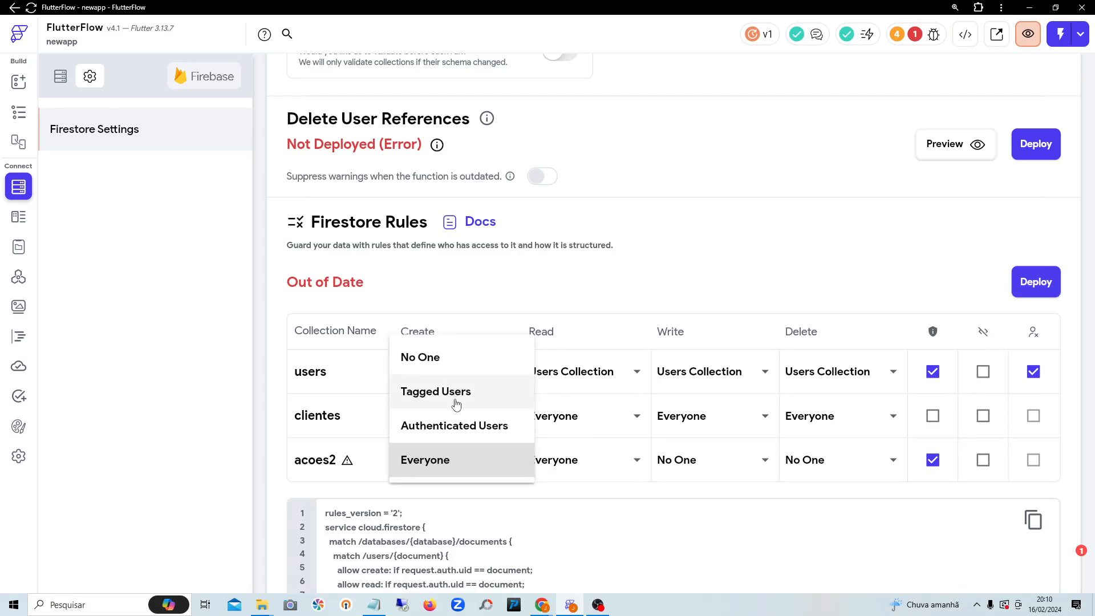
left_click(454, 433)
left_click(577, 464)
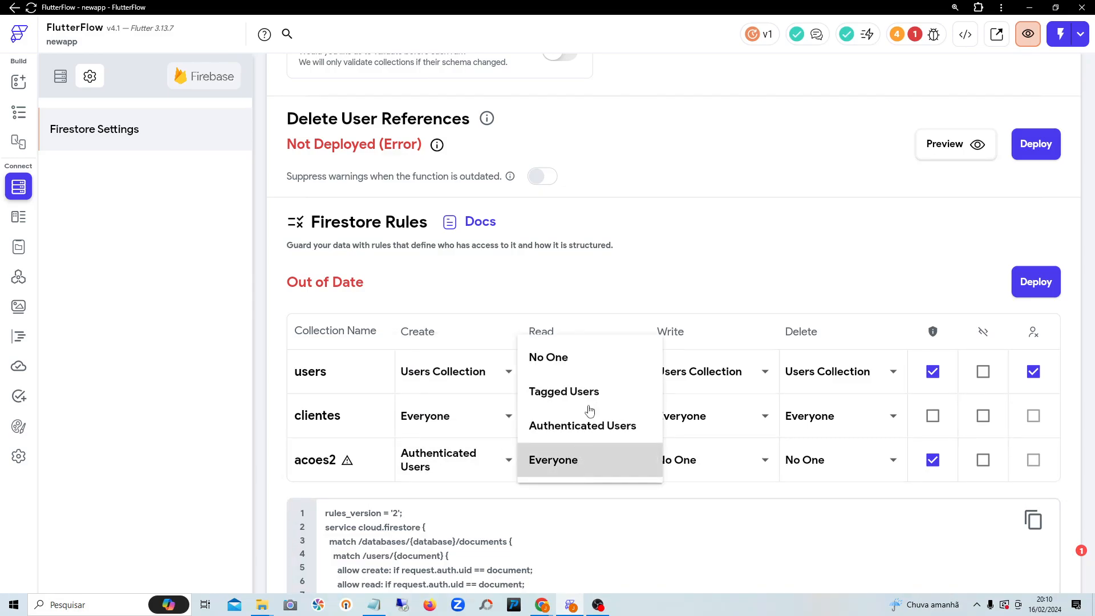
left_click(589, 429)
left_click(726, 464)
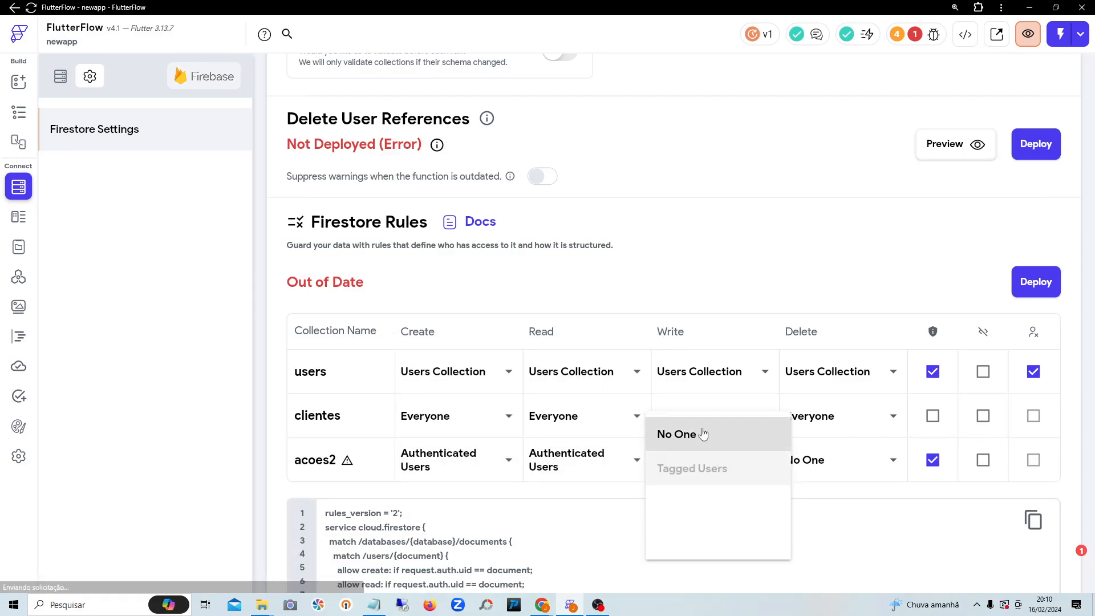
left_click(716, 502)
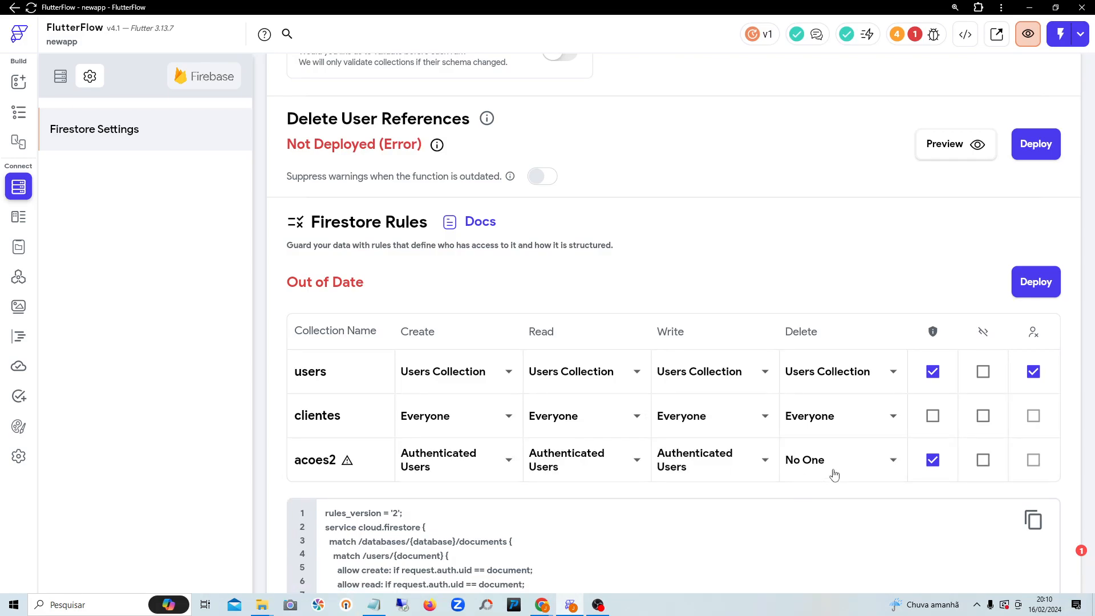
left_click(834, 475)
left_click(833, 494)
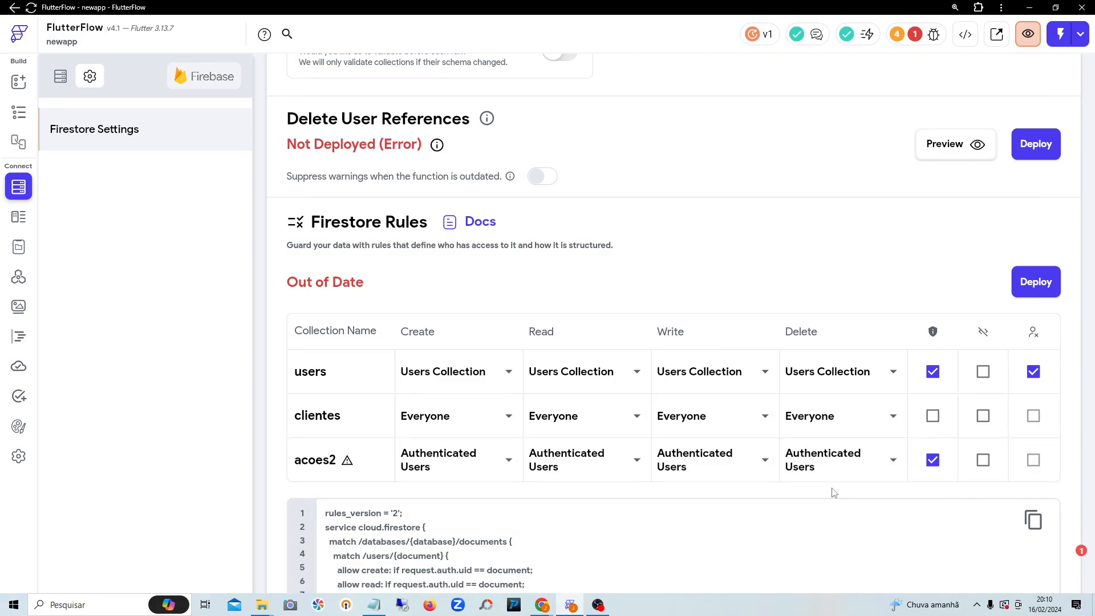
Step: Deploy the updated Firestore rules and review the deployment and schema validation statuses
left_click(1033, 286)
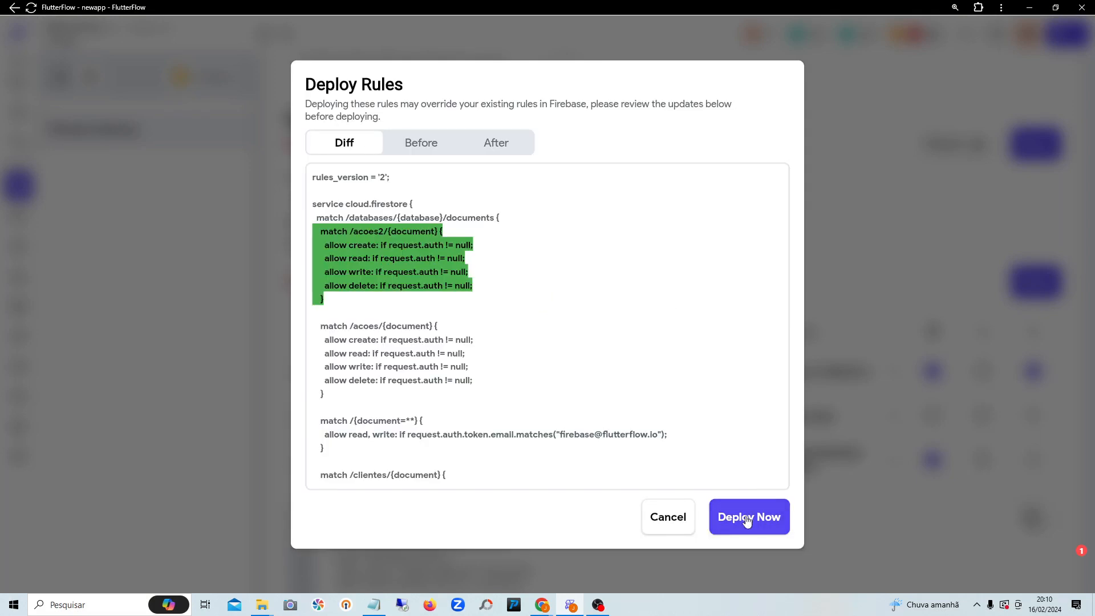
left_click(736, 516)
scroll(813, 289, "down", 4)
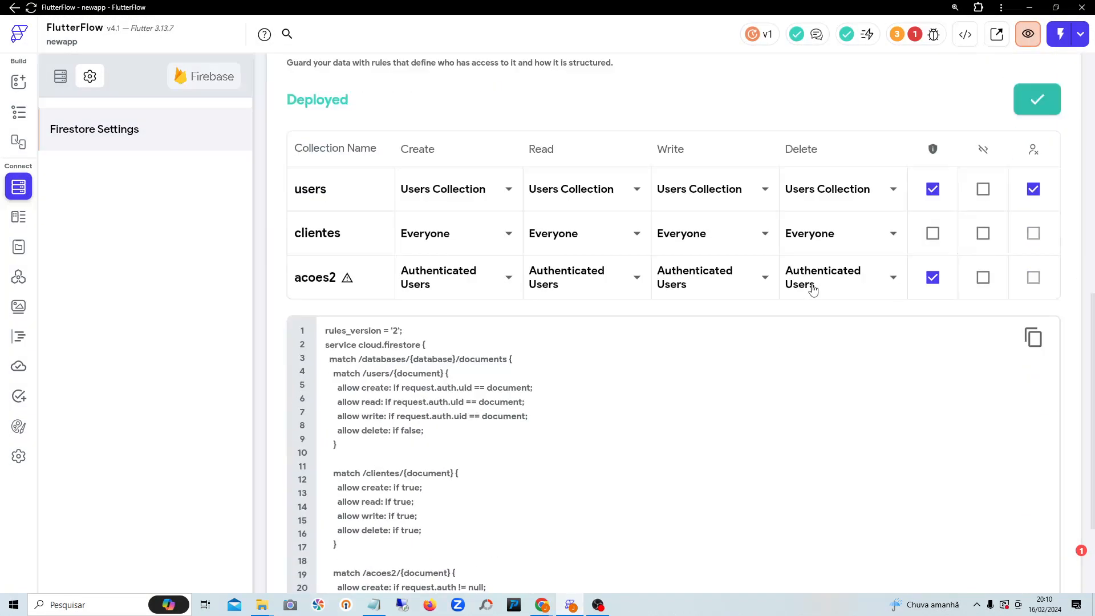
scroll(813, 289, "down", 3)
scroll(814, 289, "up", 5)
scroll(473, 251, "up", 5)
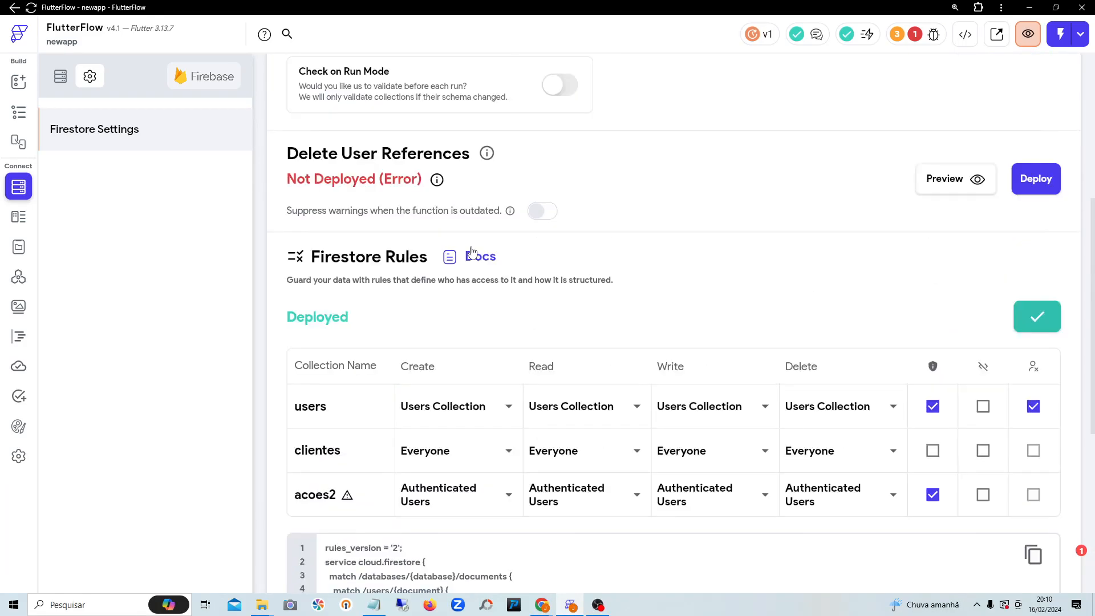
scroll(473, 251, "up", 3)
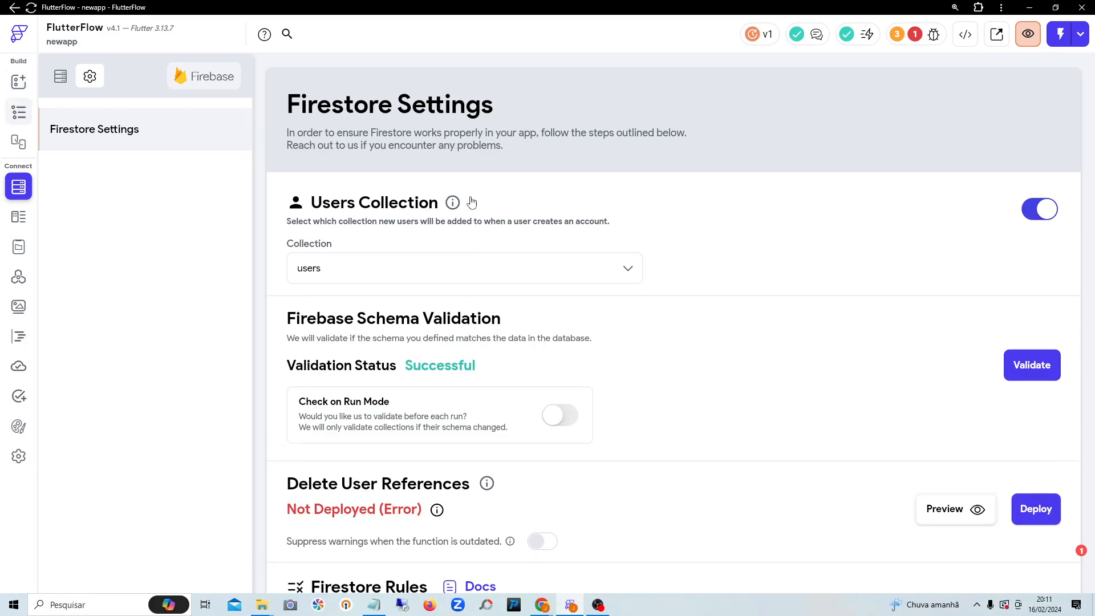
scroll(956, 419, "down", 10)
scroll(955, 419, "up", 9)
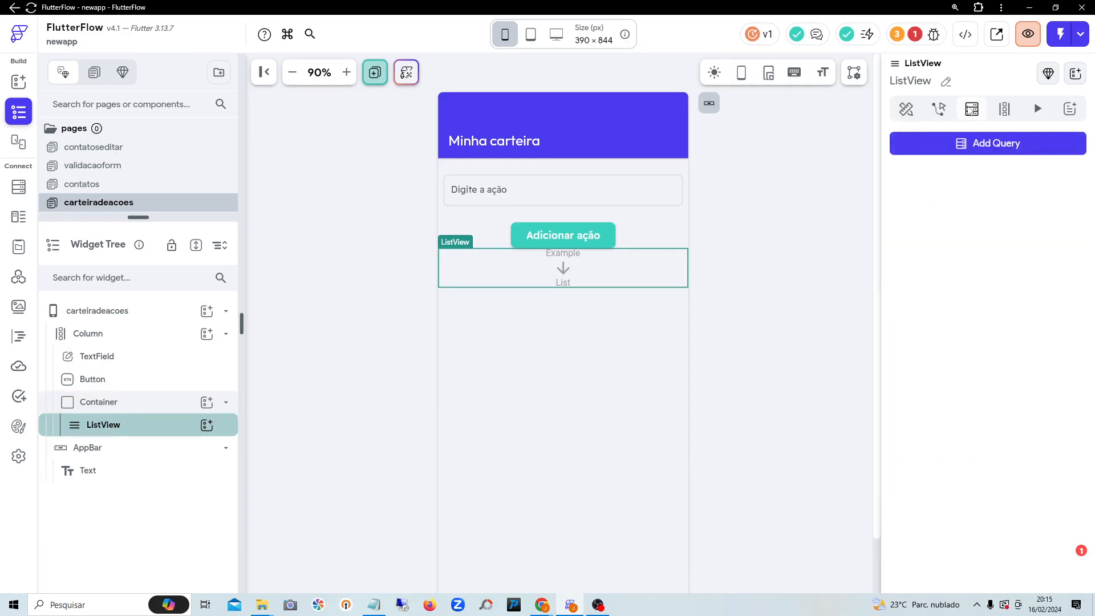
Step: Add a Query Collection backend query on the acoes2 collection to the ListView of the carteiradeacoes page
left_click(975, 153)
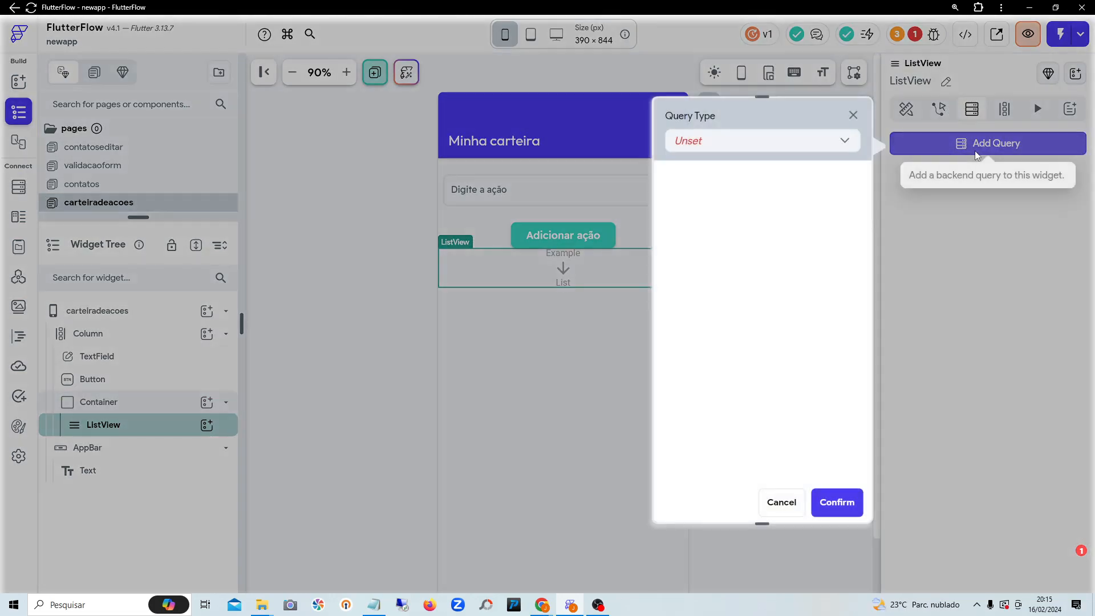
left_click(746, 138)
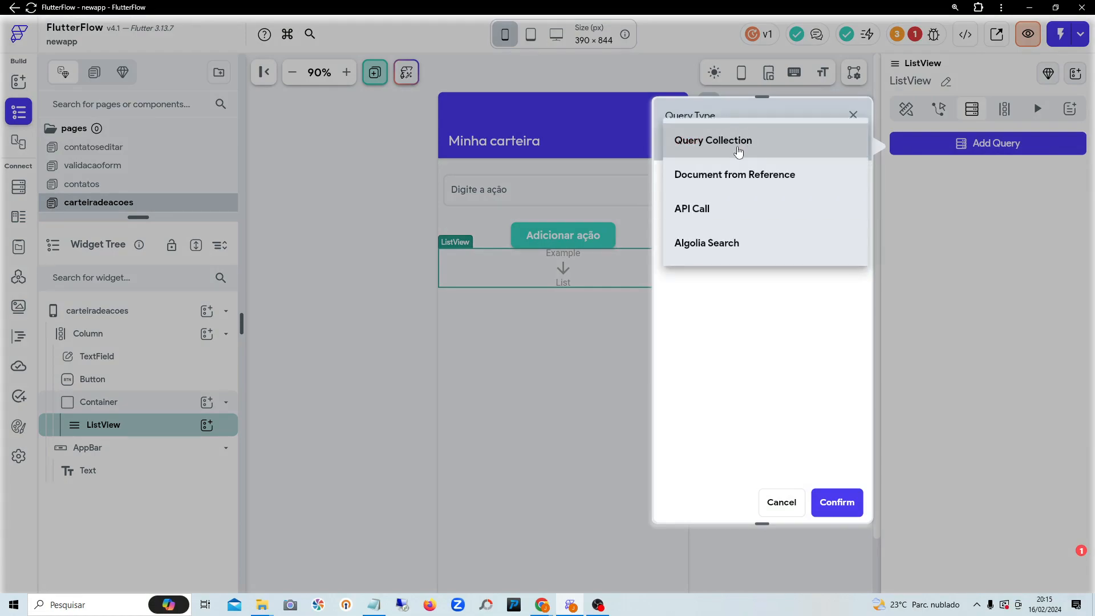
left_click(738, 149)
left_click(779, 226)
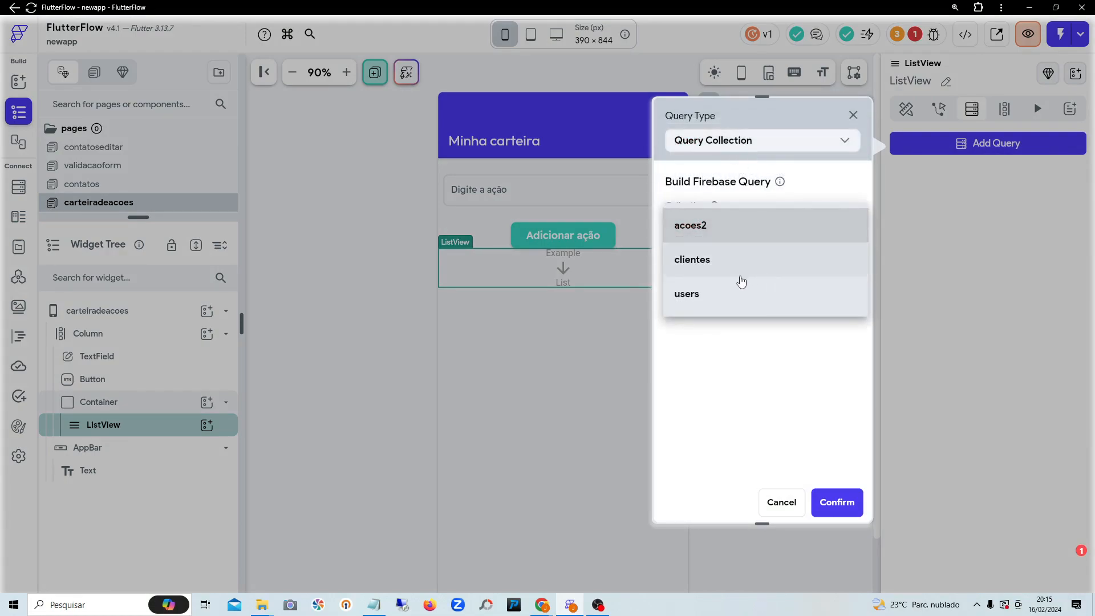
left_click(716, 227)
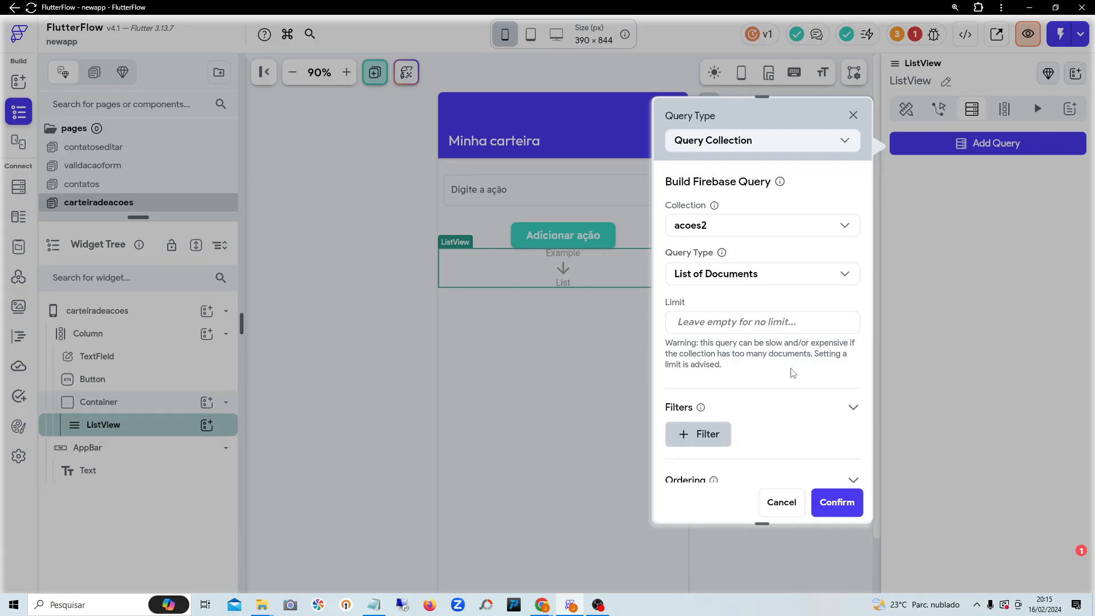
Step: Add a filter on the user field to the acoes2 collection query of the ListView
scroll(792, 368, "down", 2)
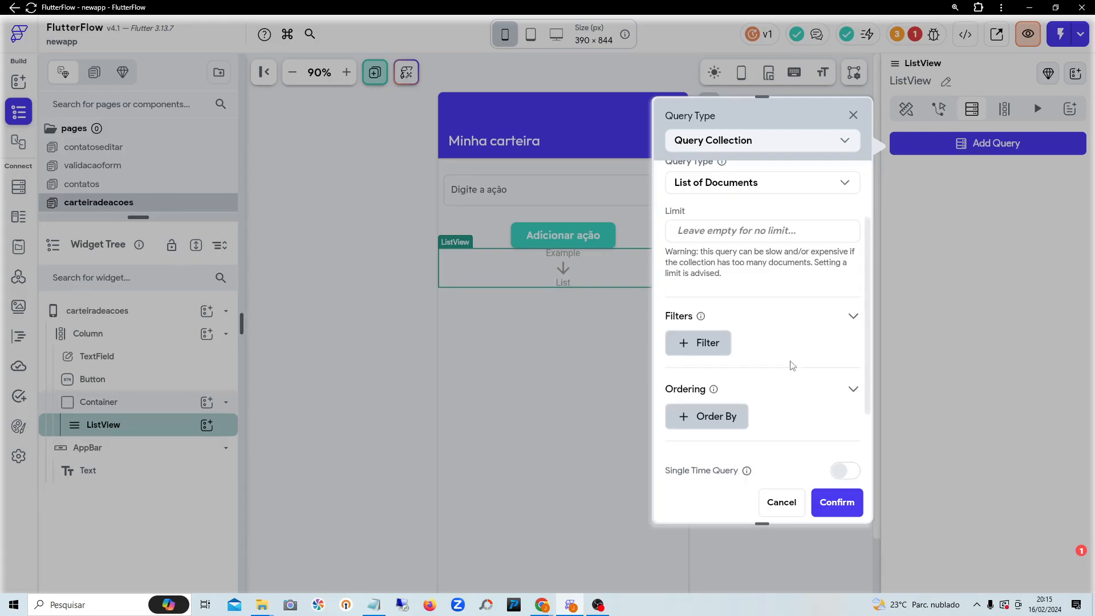
left_click(703, 347)
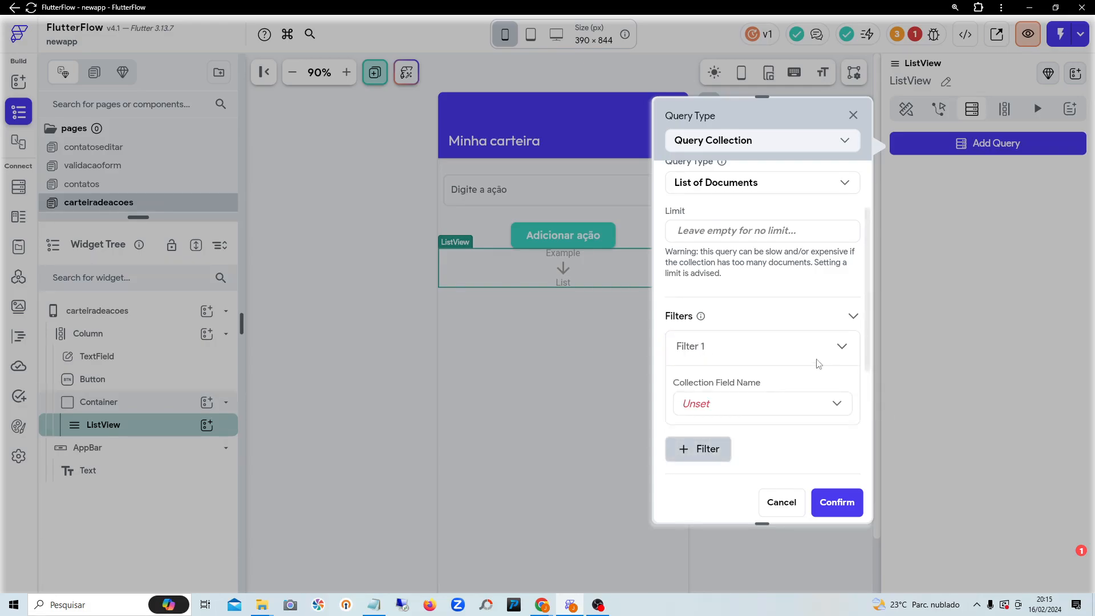
scroll(804, 371, "down", 2)
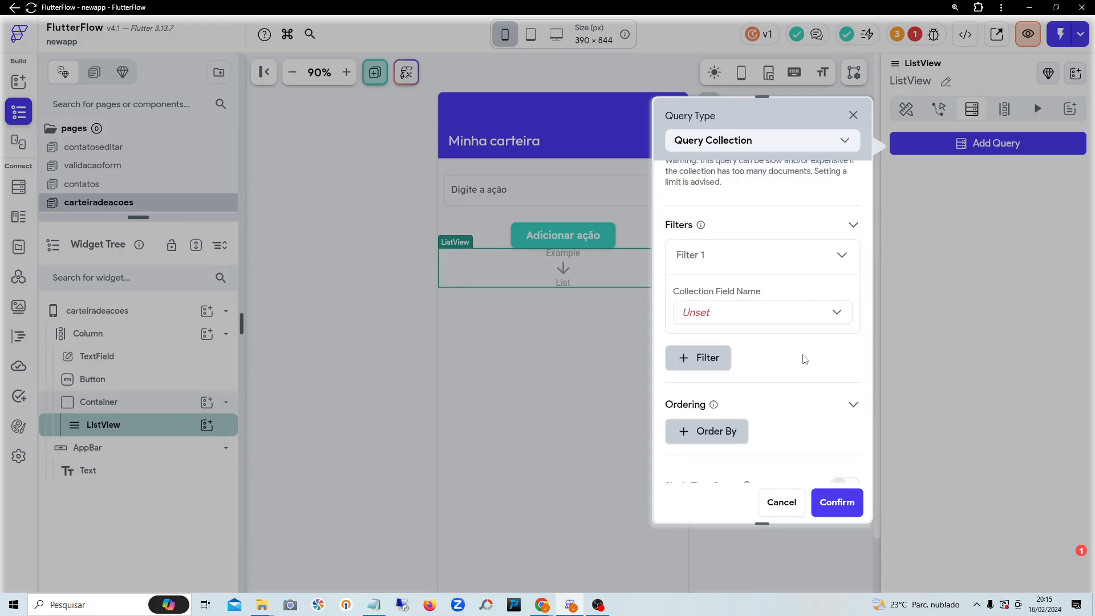
left_click(755, 315)
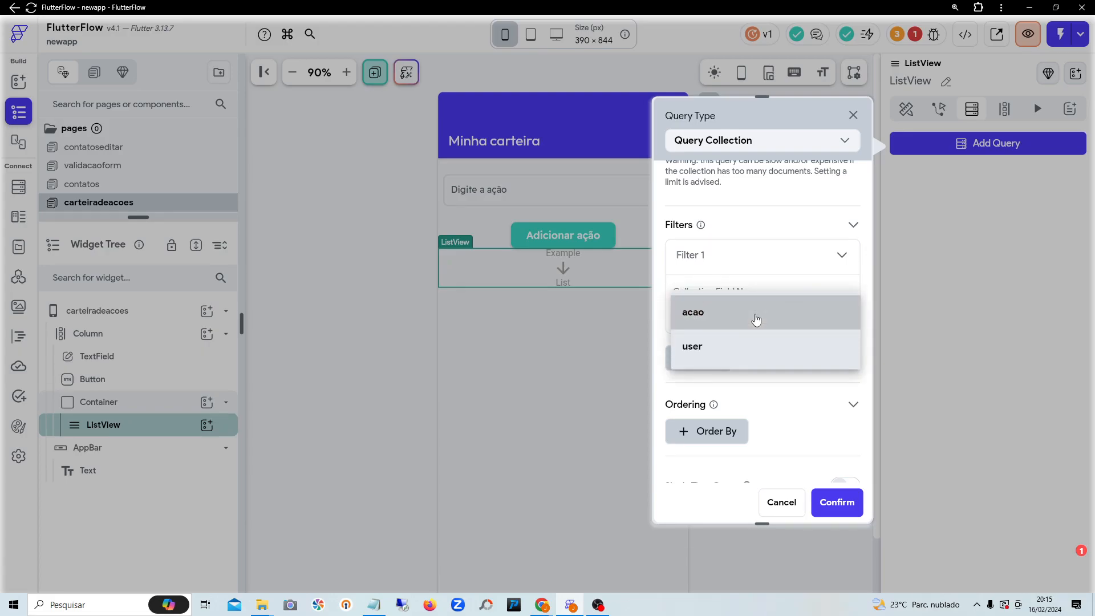
left_click(741, 346)
scroll(734, 222, "up", 4)
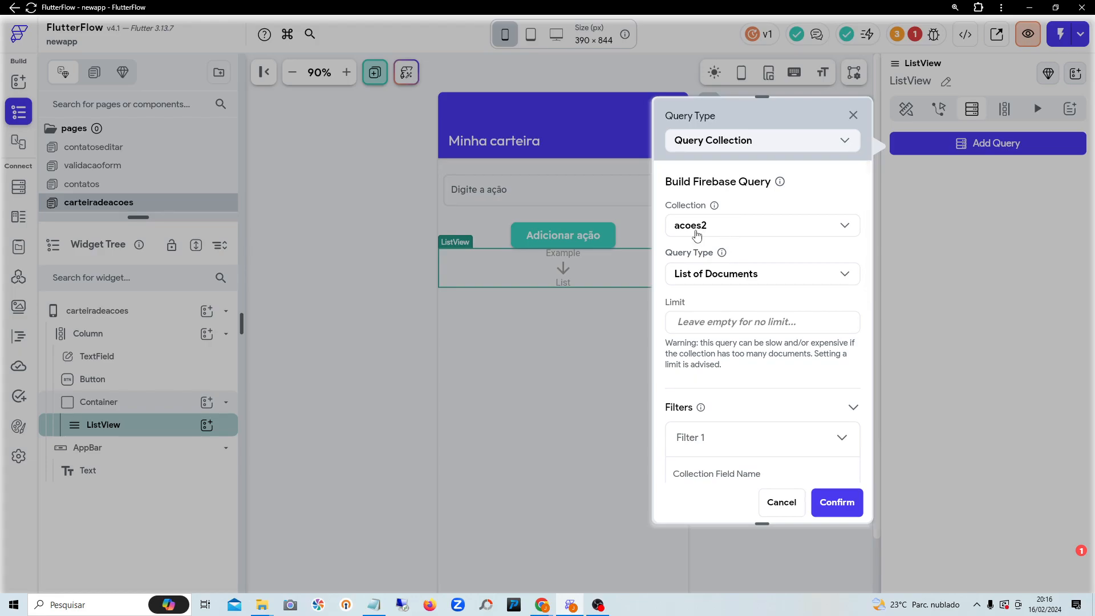
scroll(743, 231, "down", 4)
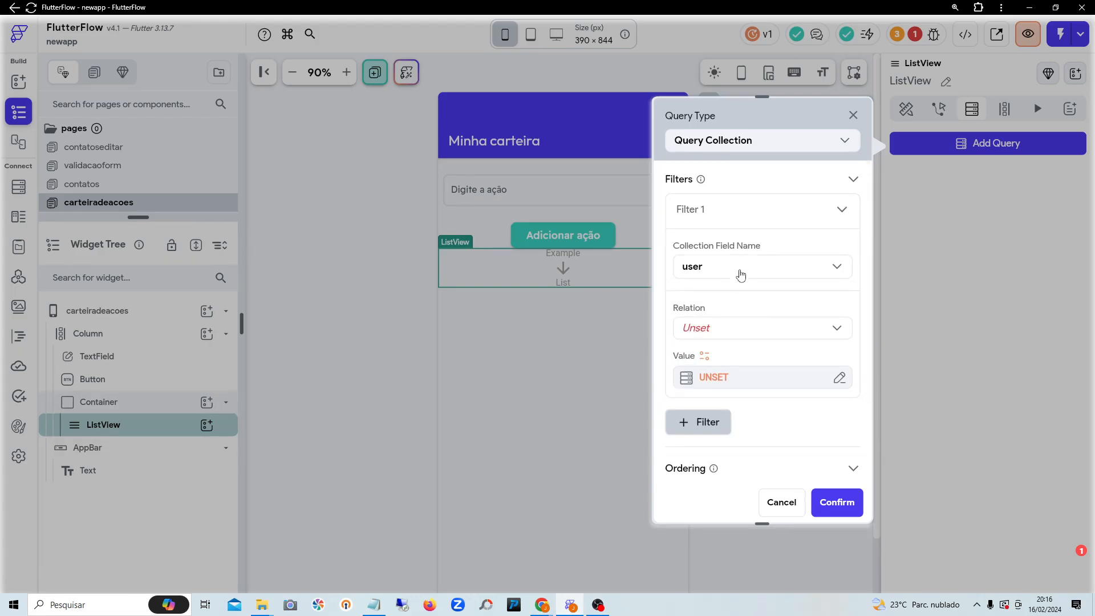
Step: Set the filter's relation to Equal To and its value to the authenticated user's User Reference
left_click(710, 335)
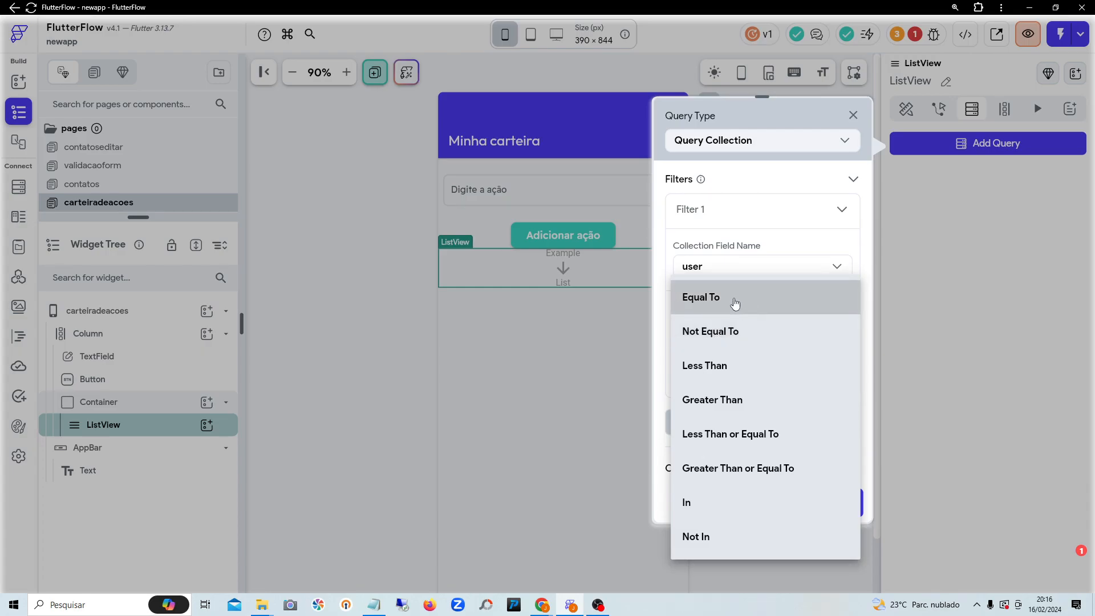
left_click(735, 303)
left_click(743, 383)
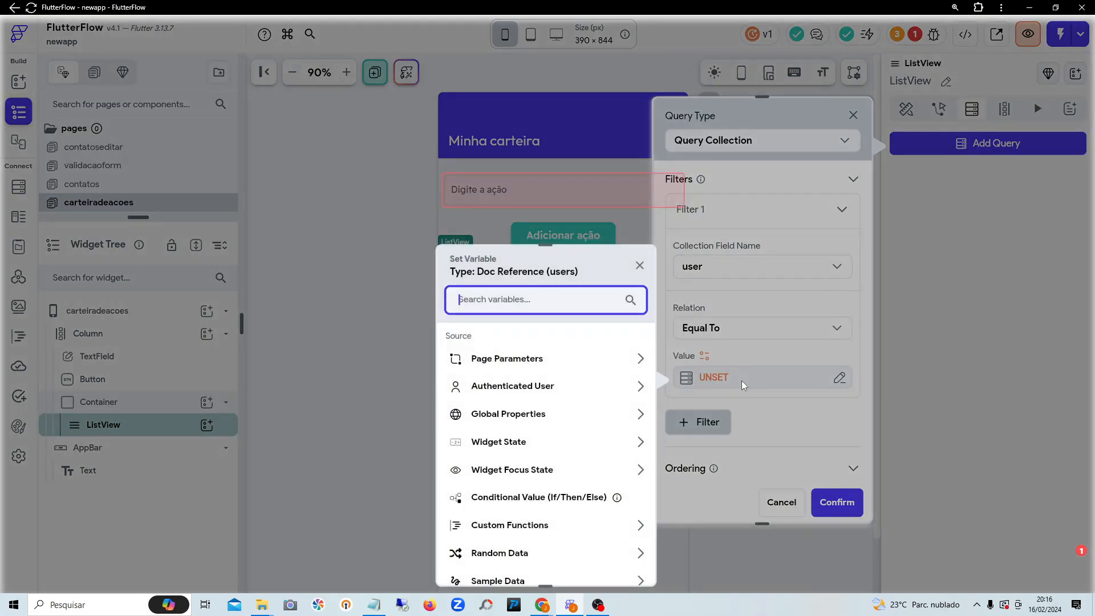
left_click(529, 388)
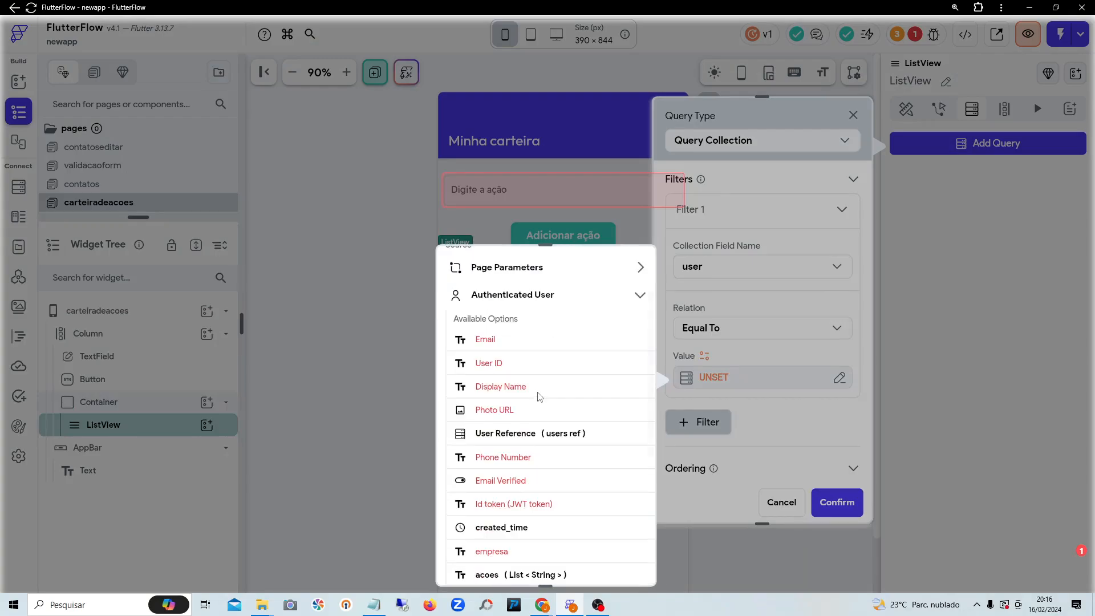
left_click(529, 434)
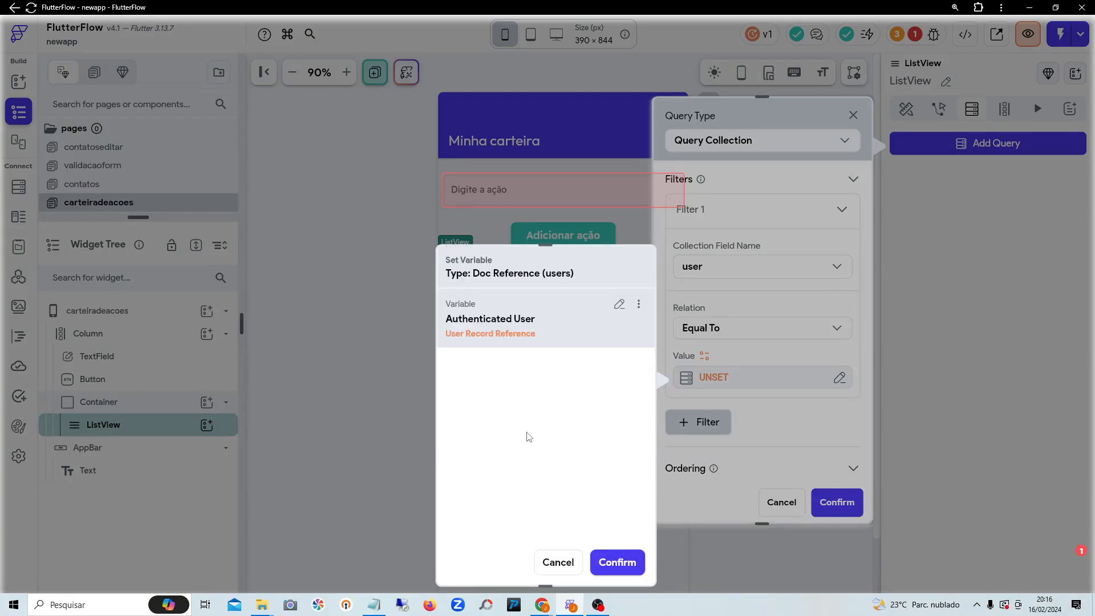
left_click(617, 562)
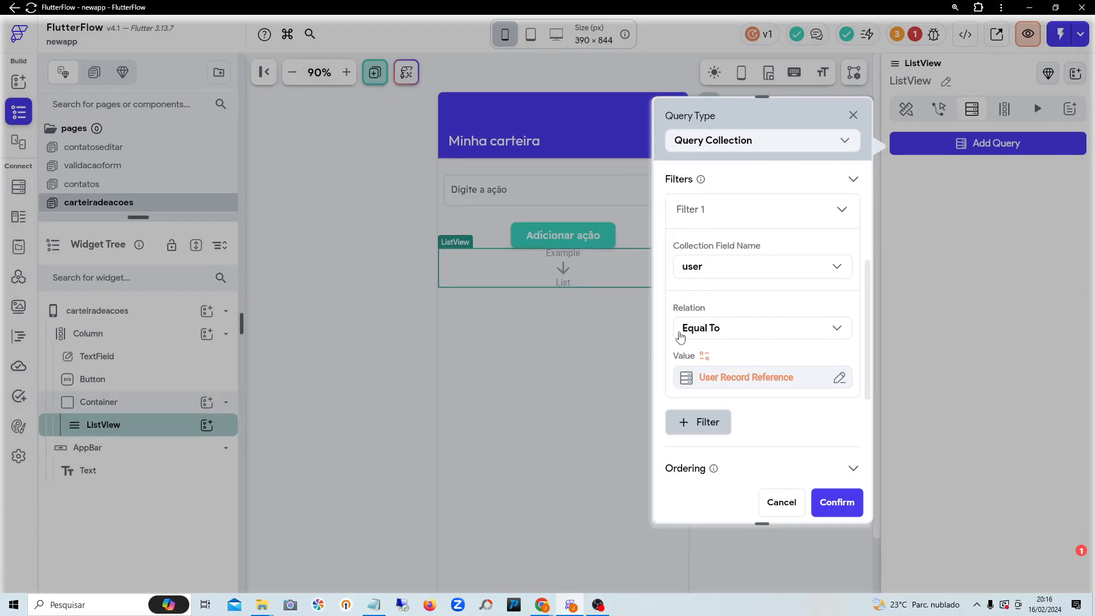
Step: Order the query by the acao field in Increasing order and confirm creating the backend query
scroll(836, 371, "down", 2)
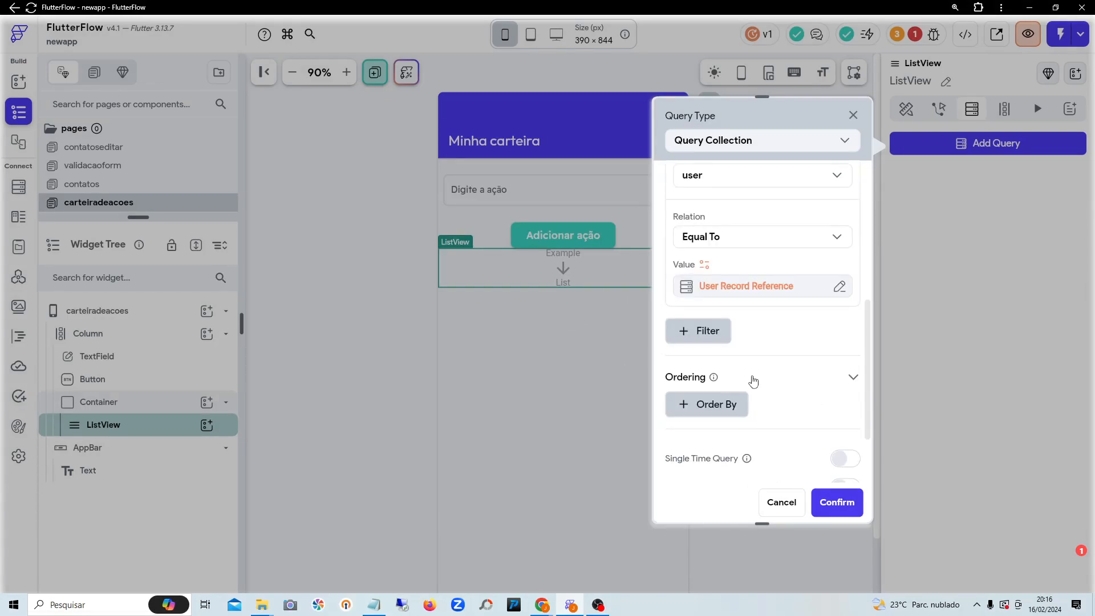
scroll(755, 382, "down", 2)
left_click(716, 314)
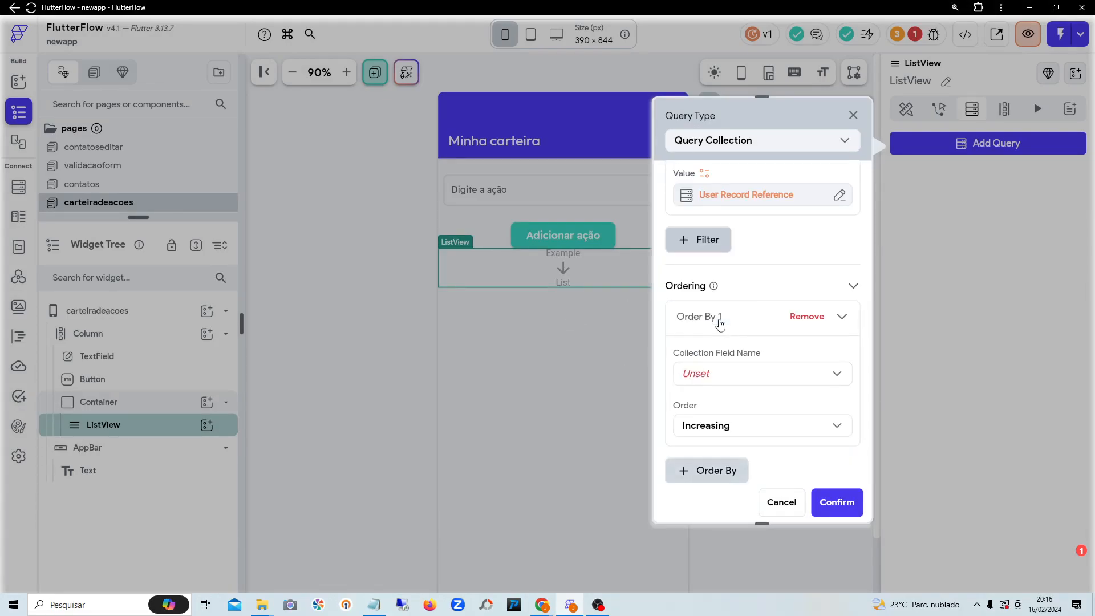
left_click(746, 378)
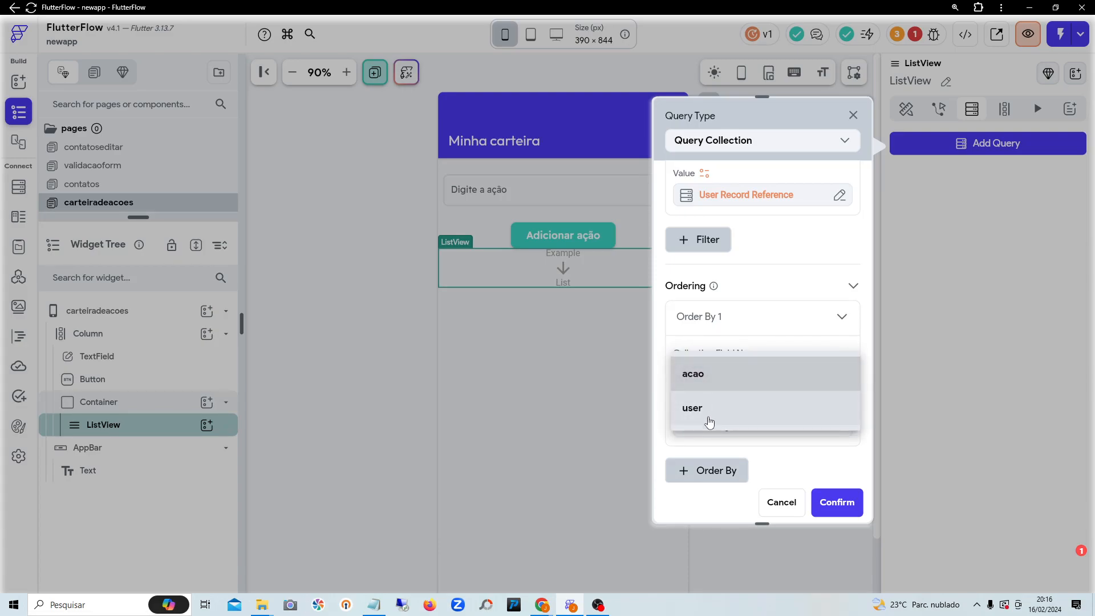
left_click(706, 386)
scroll(821, 399, "down", 2)
scroll(801, 395, "down", 1)
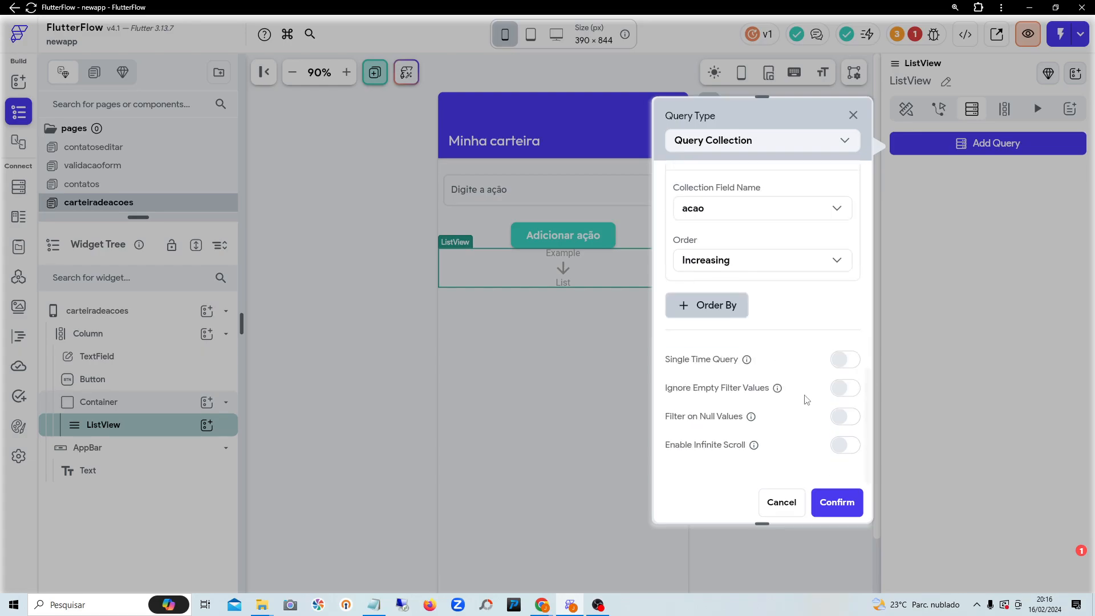
left_click(827, 503)
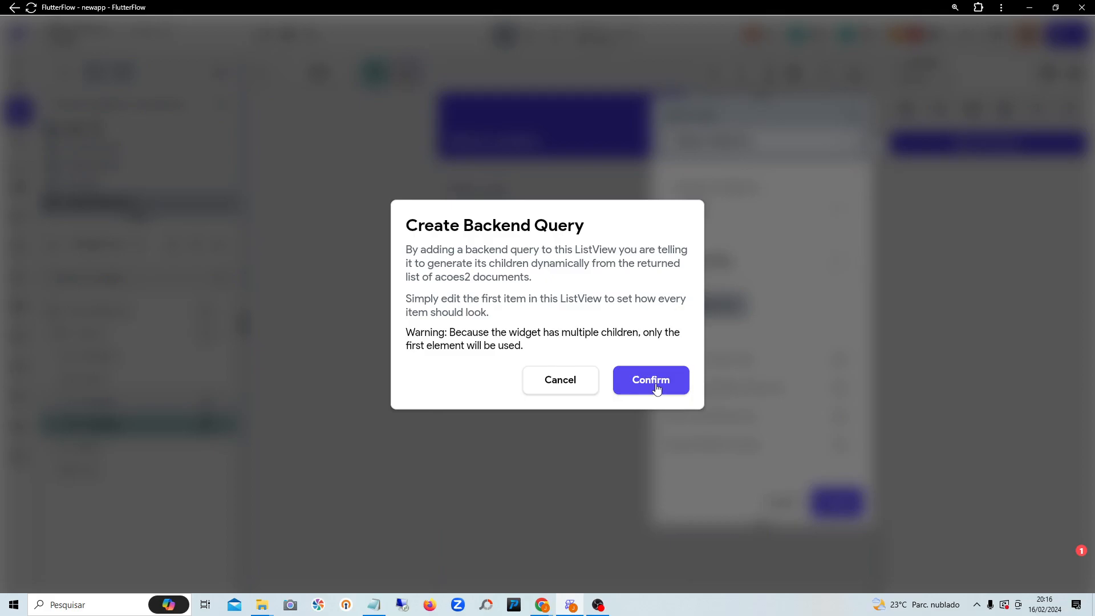
left_click(656, 386)
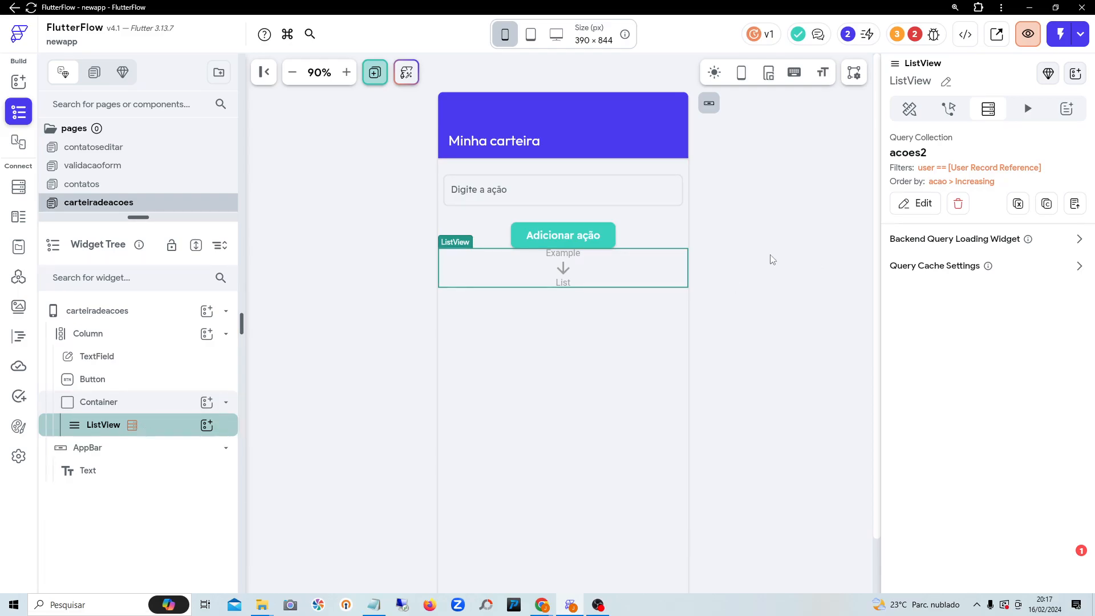
left_click(157, 409)
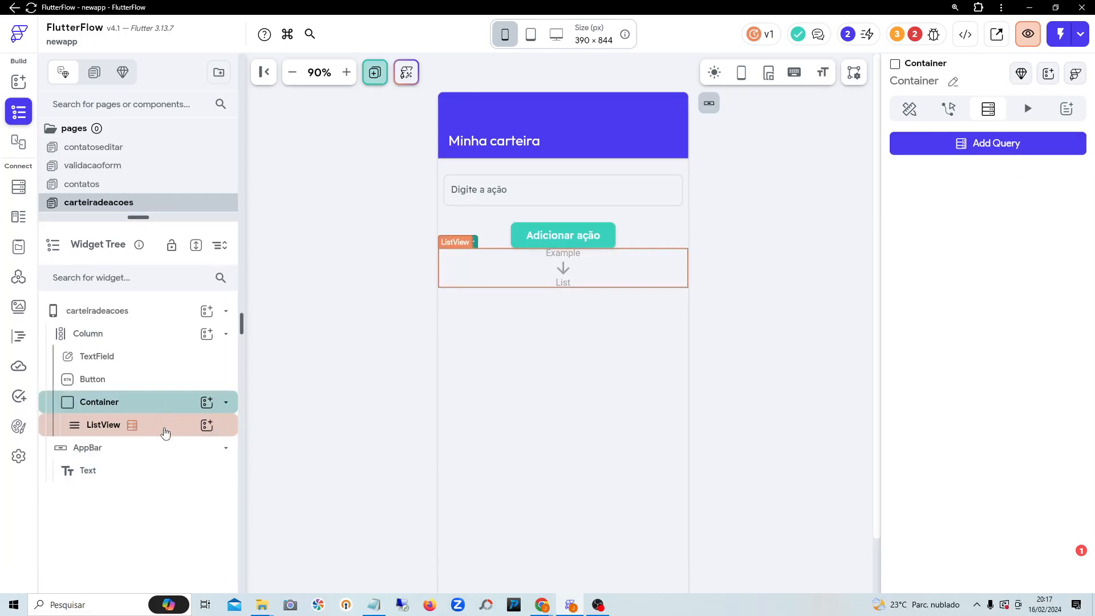
left_click(165, 432)
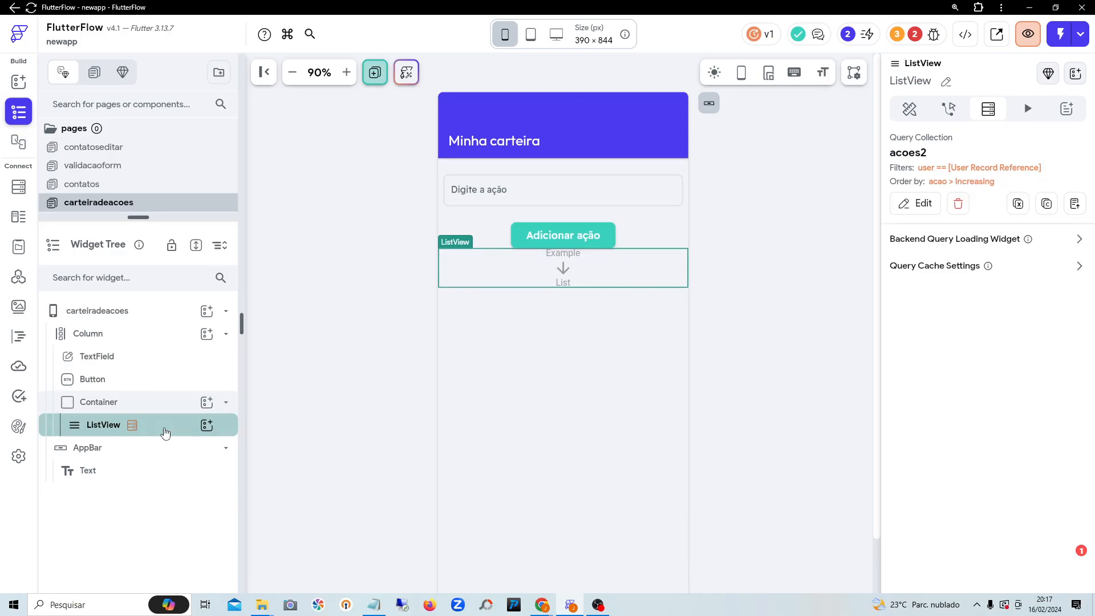
right_click(164, 432)
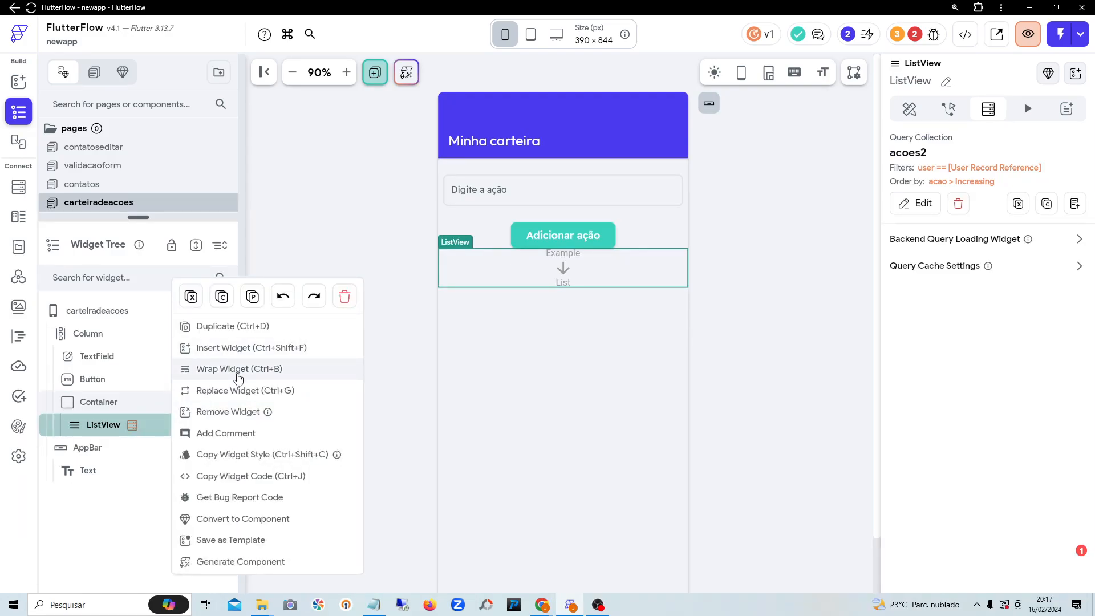
left_click(160, 430)
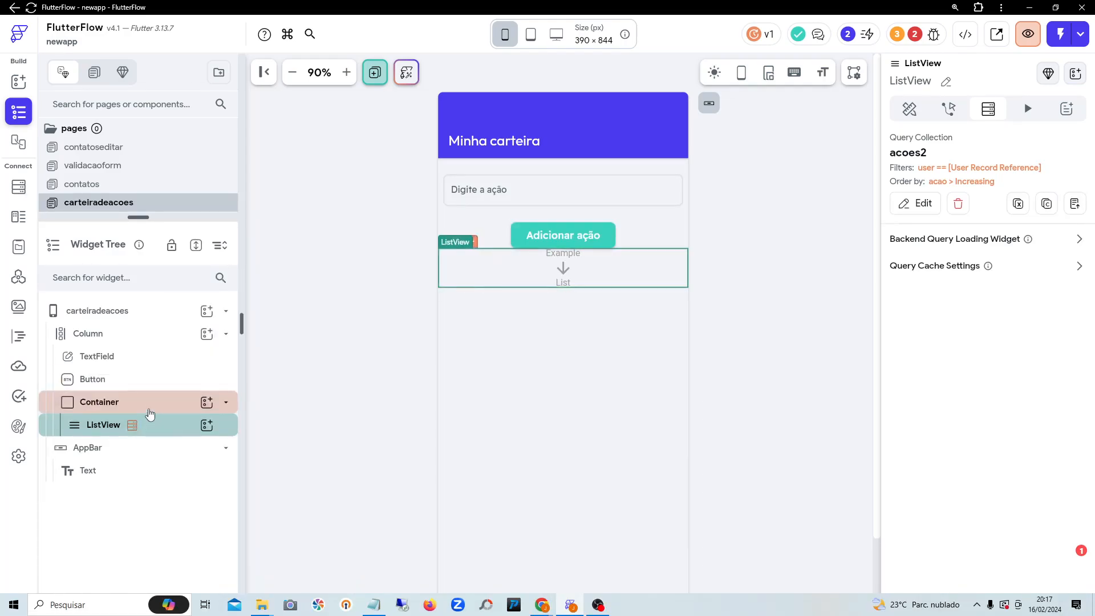
Step: Set the top padding of the Container that holds the ListView to 25
left_click(147, 406)
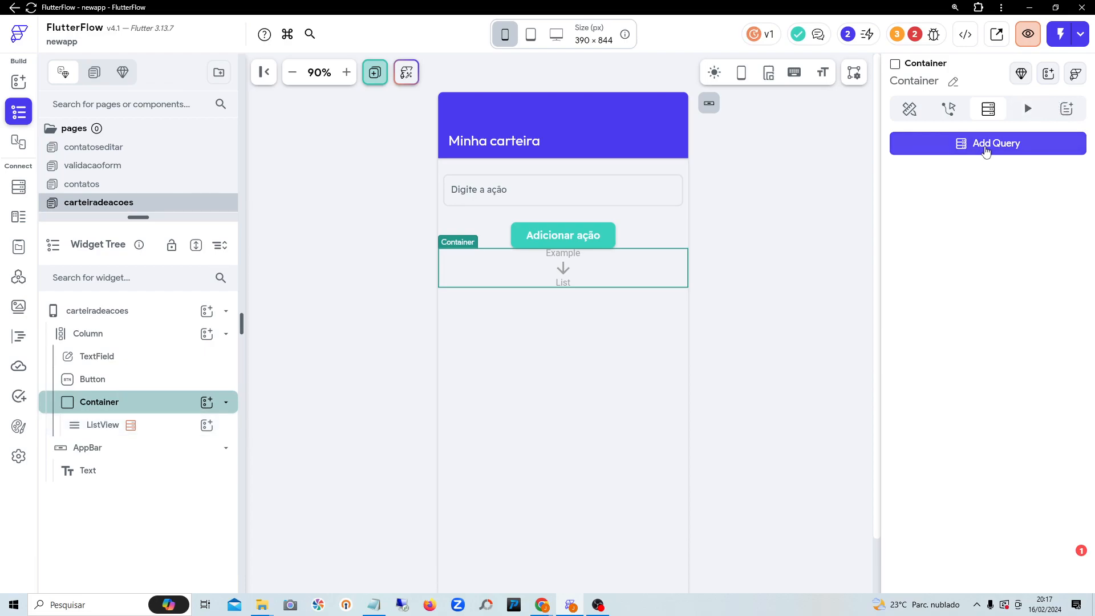
left_click(909, 109)
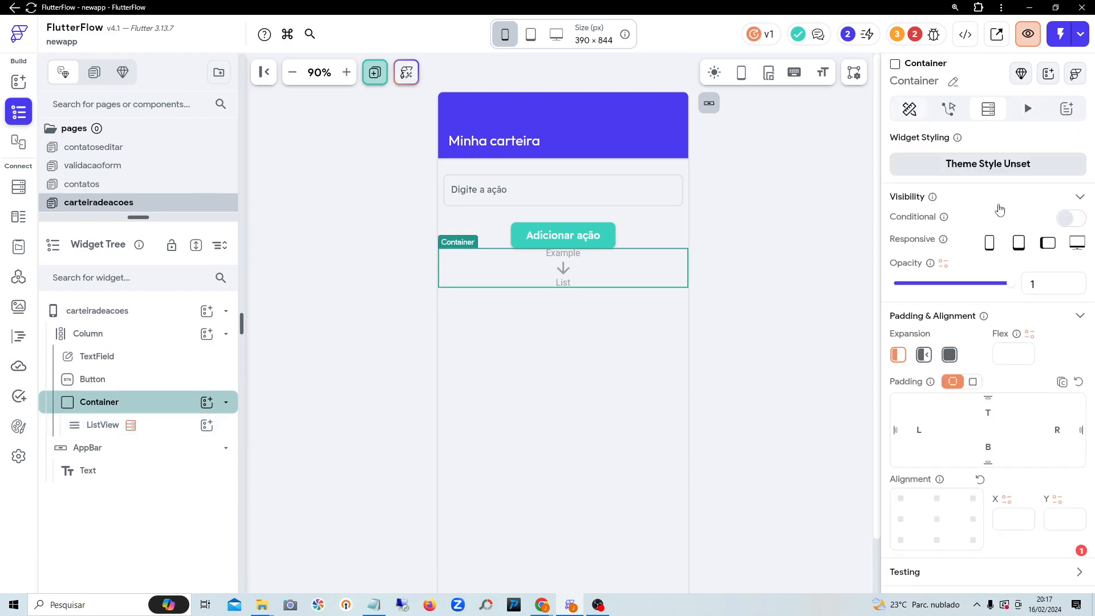
left_click(987, 412)
type("25")
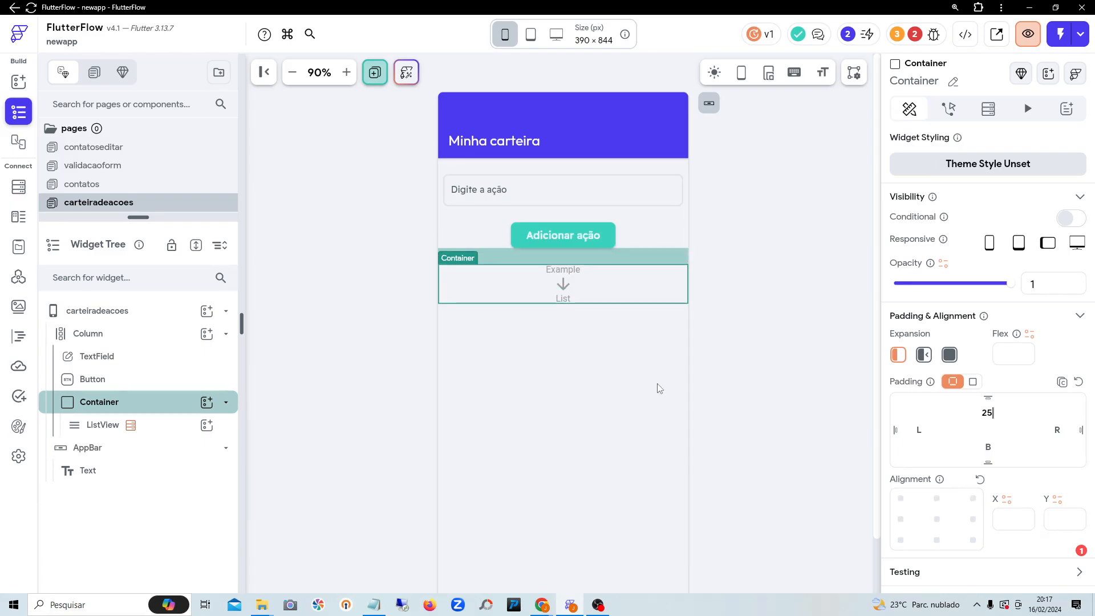
left_click(615, 349)
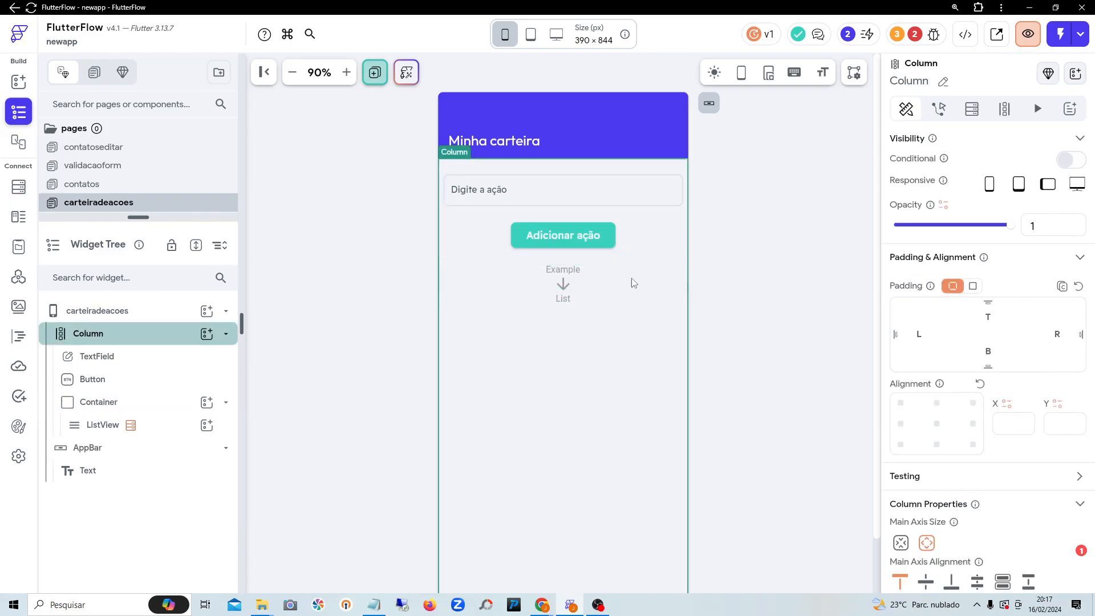
Step: Add a Row widget as the child of the ListView
left_click(632, 287)
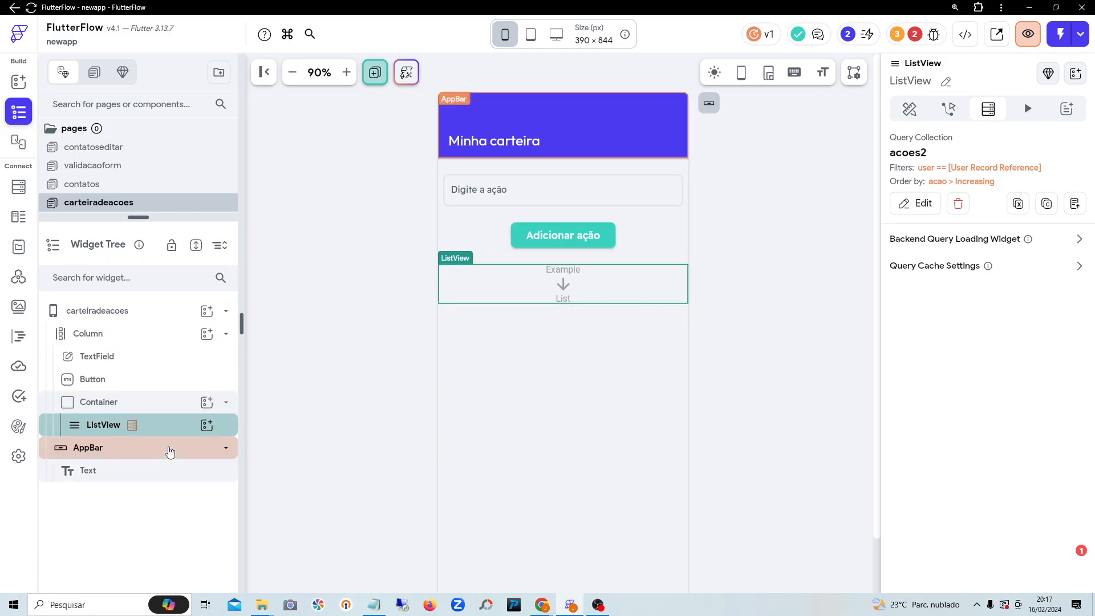
left_click(206, 425)
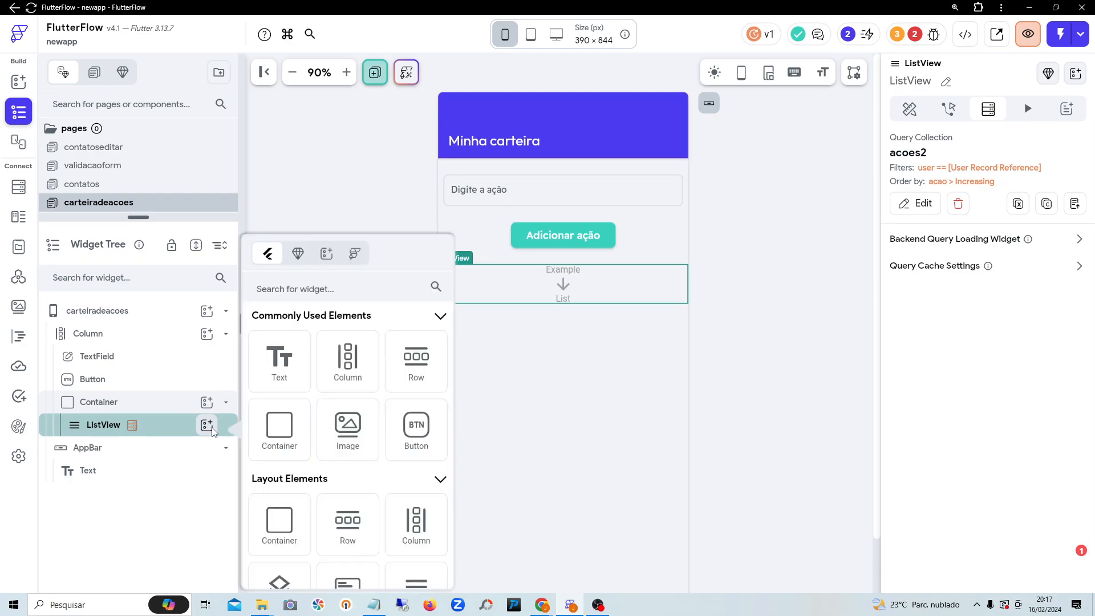
left_click(402, 372)
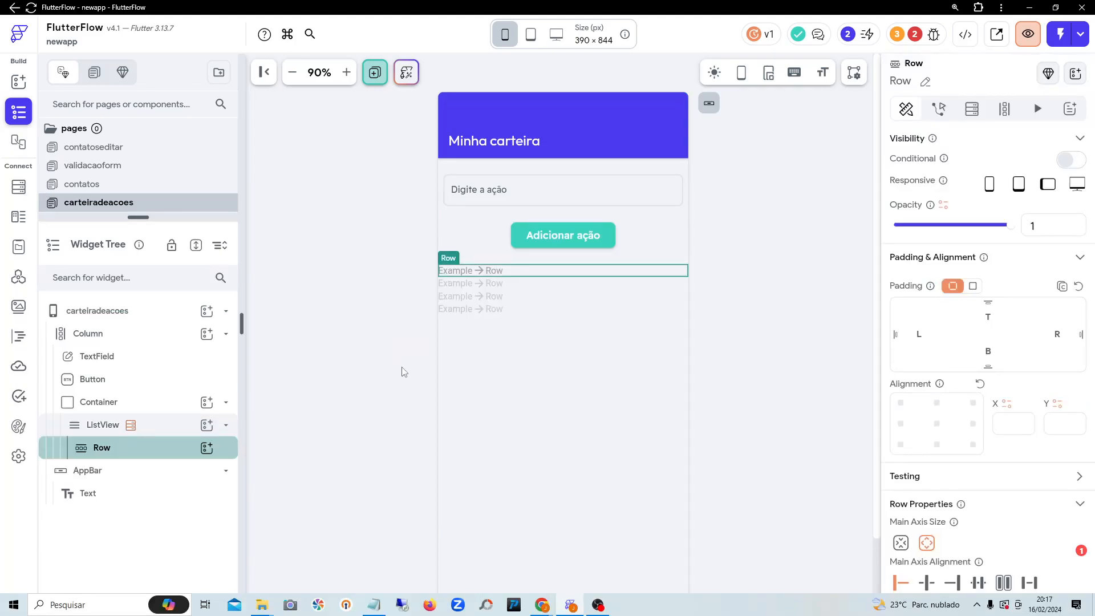
Step: Wrap the Row inside the ListView in a Card widget
right_click(586, 277)
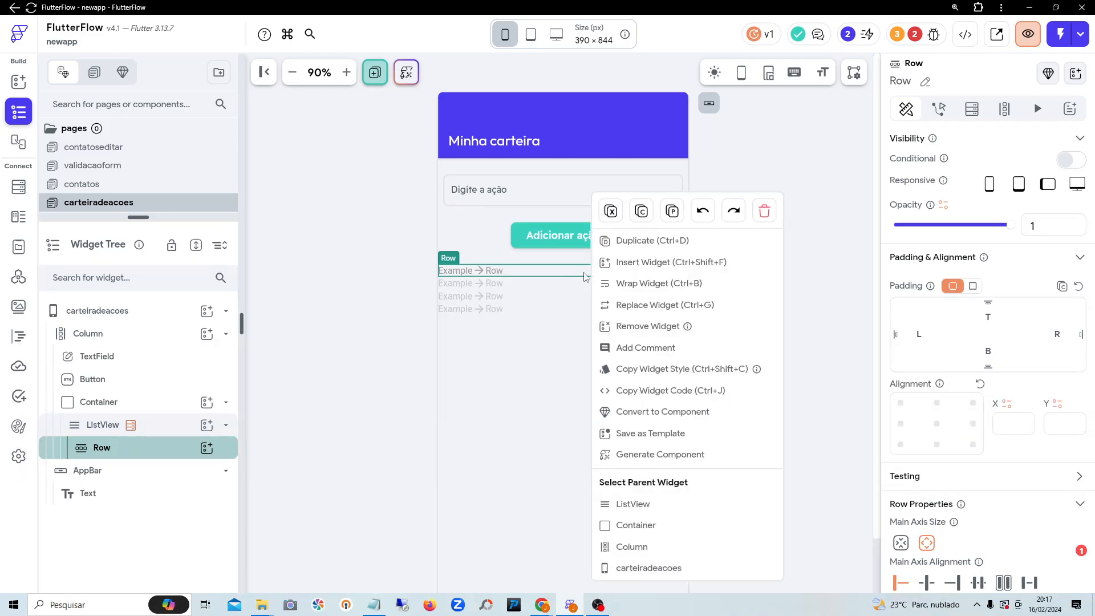
right_click(540, 269)
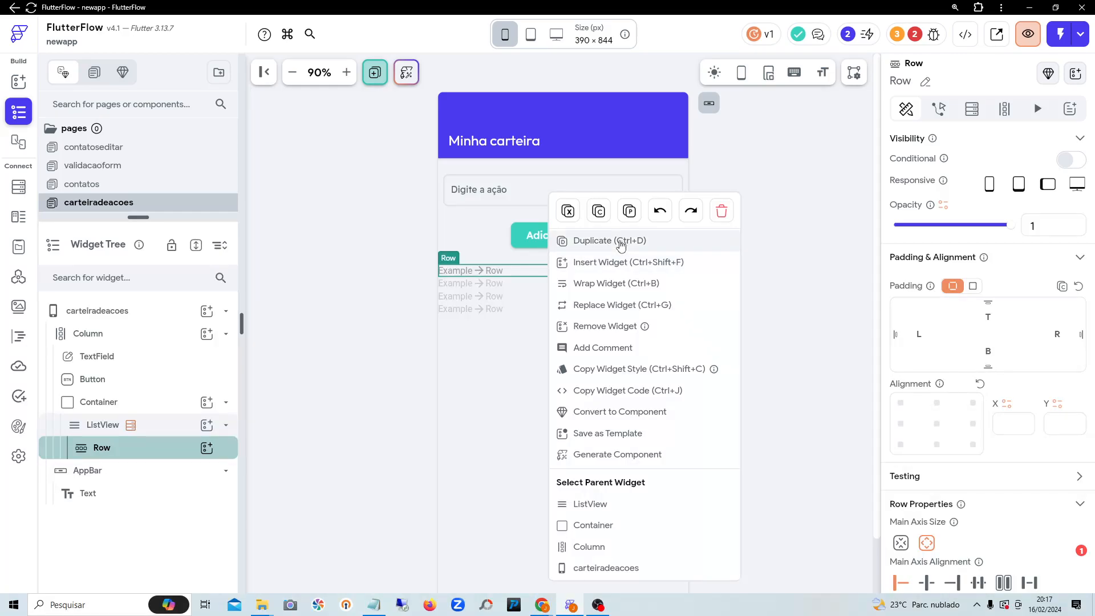
left_click(606, 287)
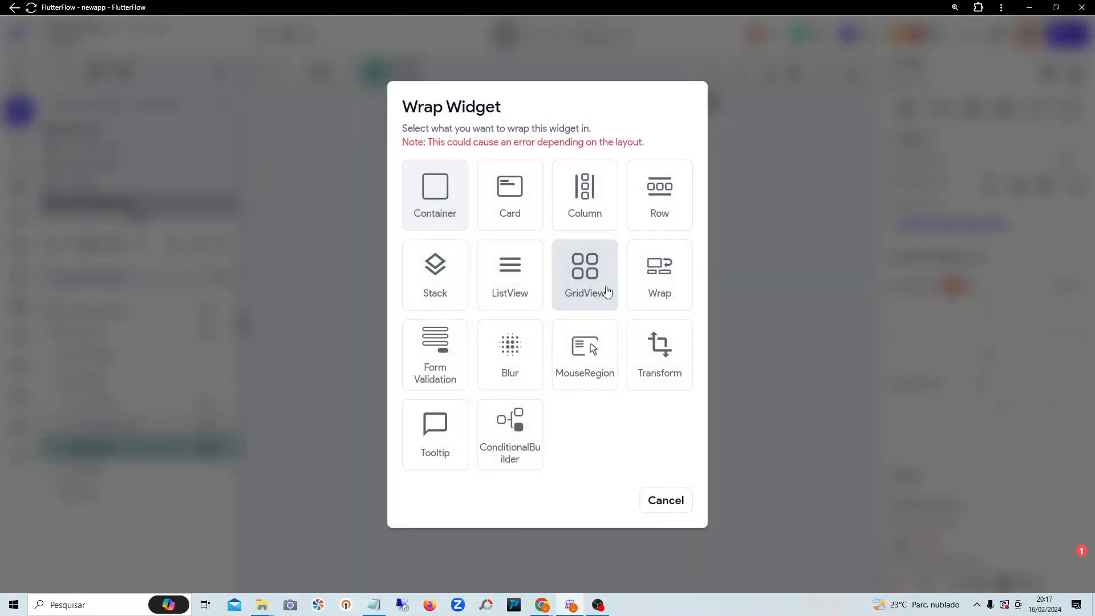
left_click(515, 206)
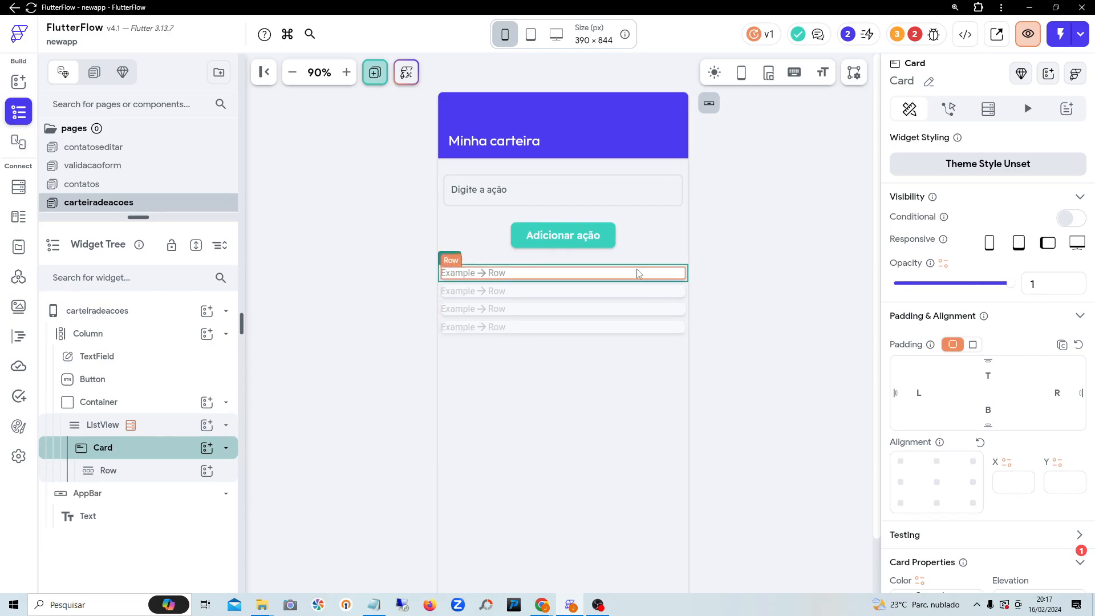
Step: Add two Text widgets to the Row inside the Card
left_click(205, 475)
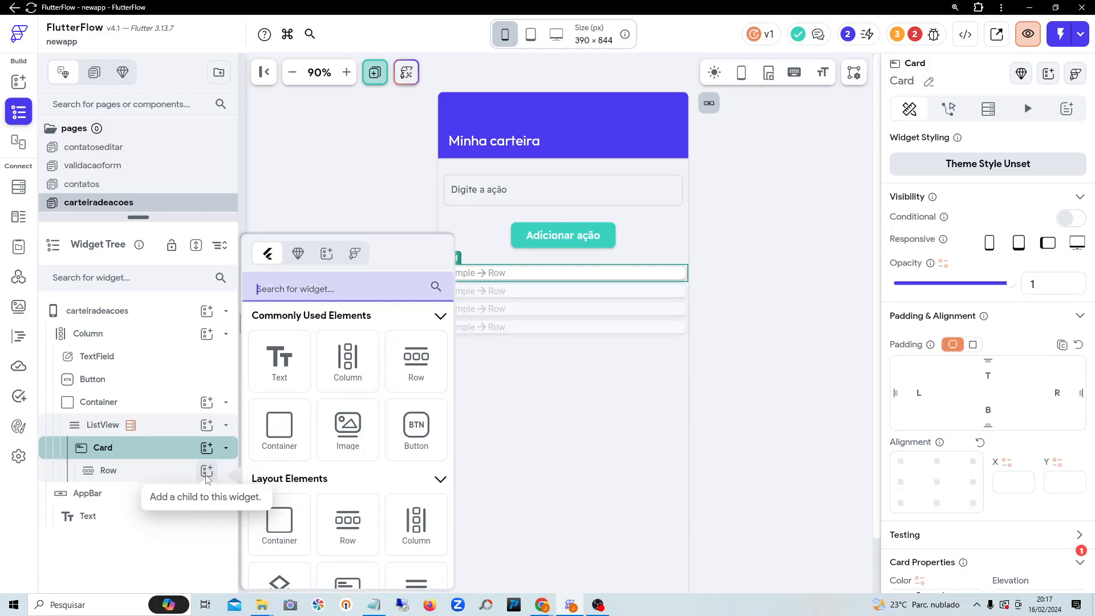
left_click(279, 373)
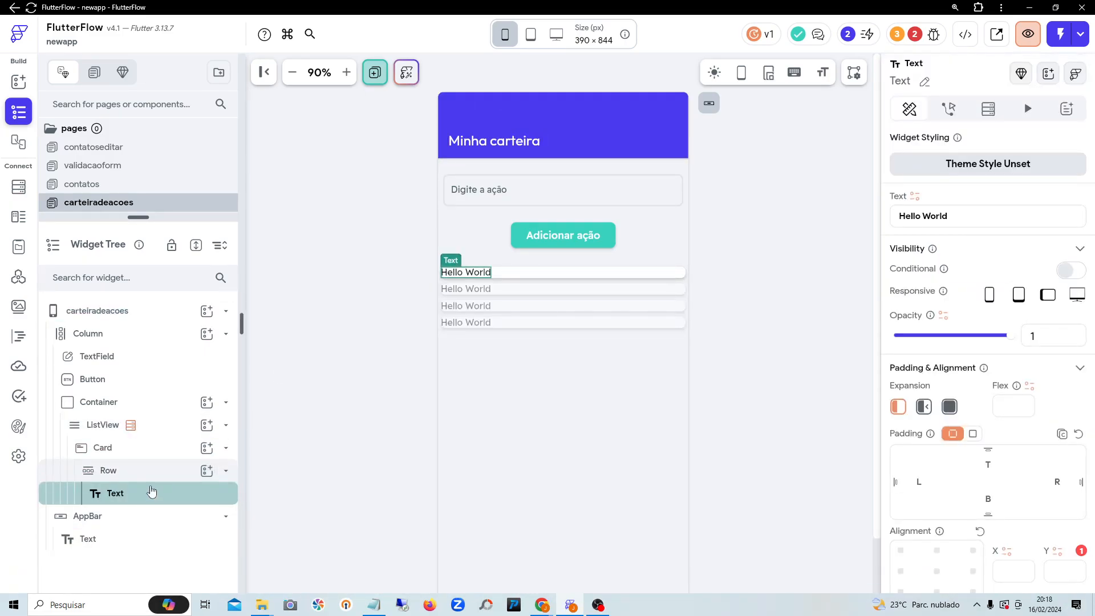
left_click(206, 471)
left_click(289, 372)
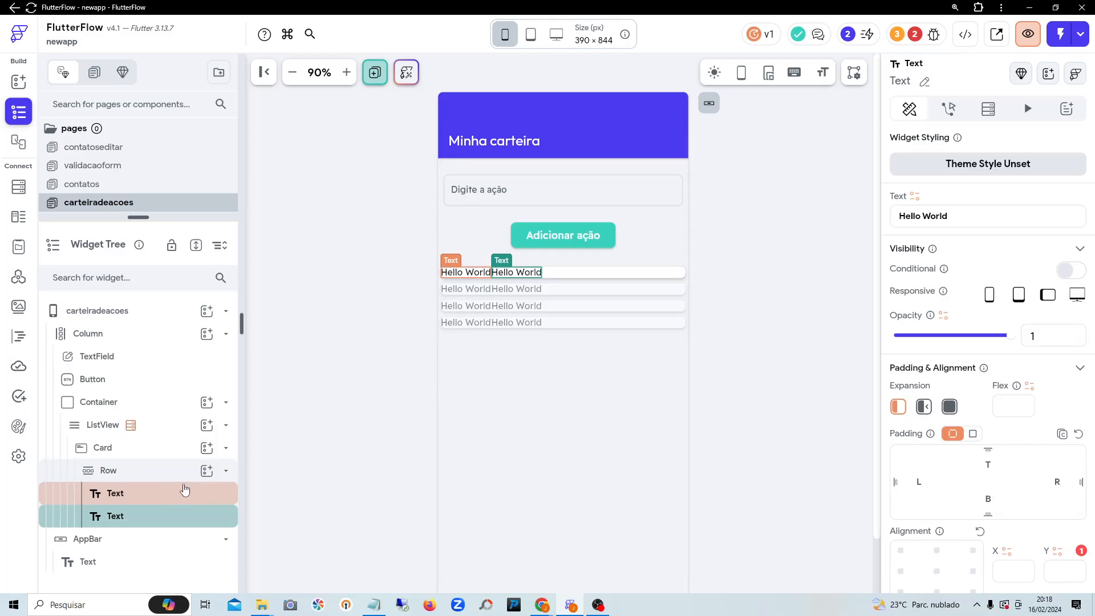
Step: Duplicate the second Text in the Card's Row and distribute the Row's items with Space Around main axis alignment
right_click(158, 519)
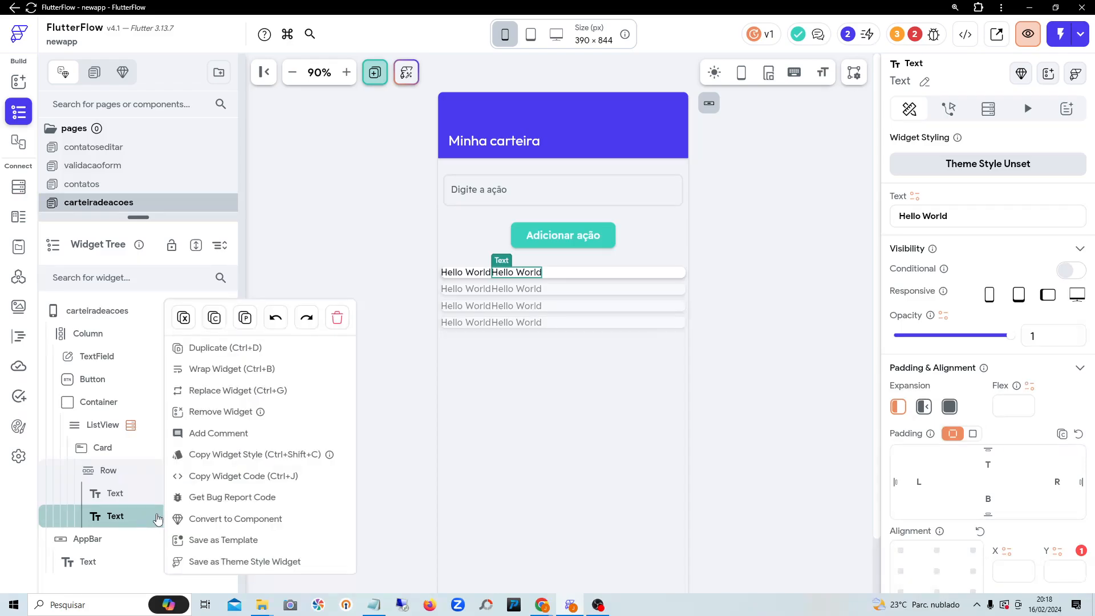
left_click(207, 357)
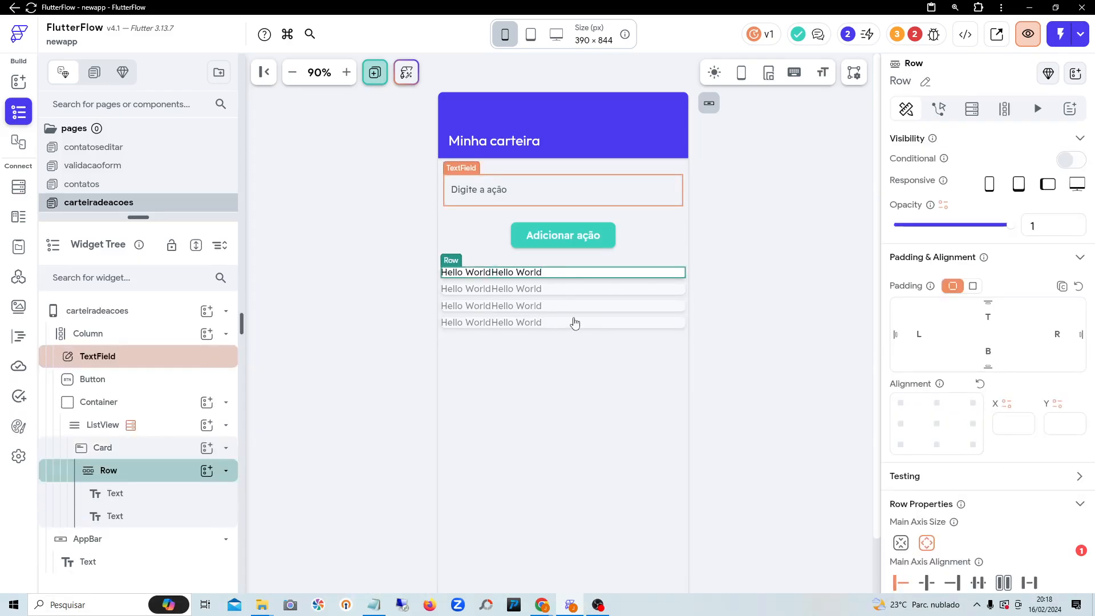
left_click(613, 276)
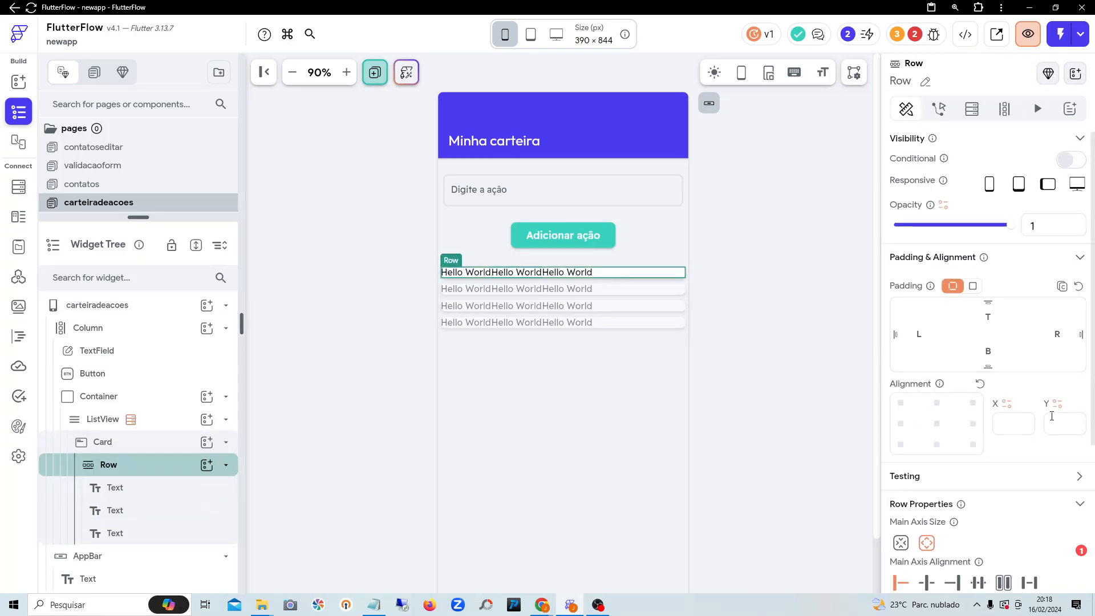
scroll(976, 508, "down", 2)
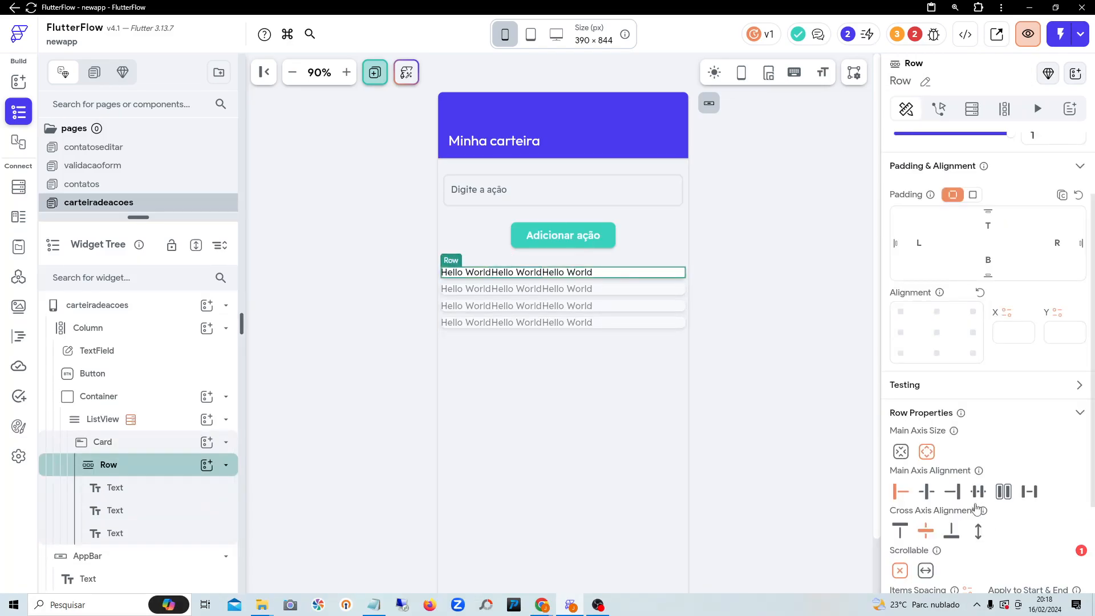
left_click(1006, 491)
left_click(816, 367)
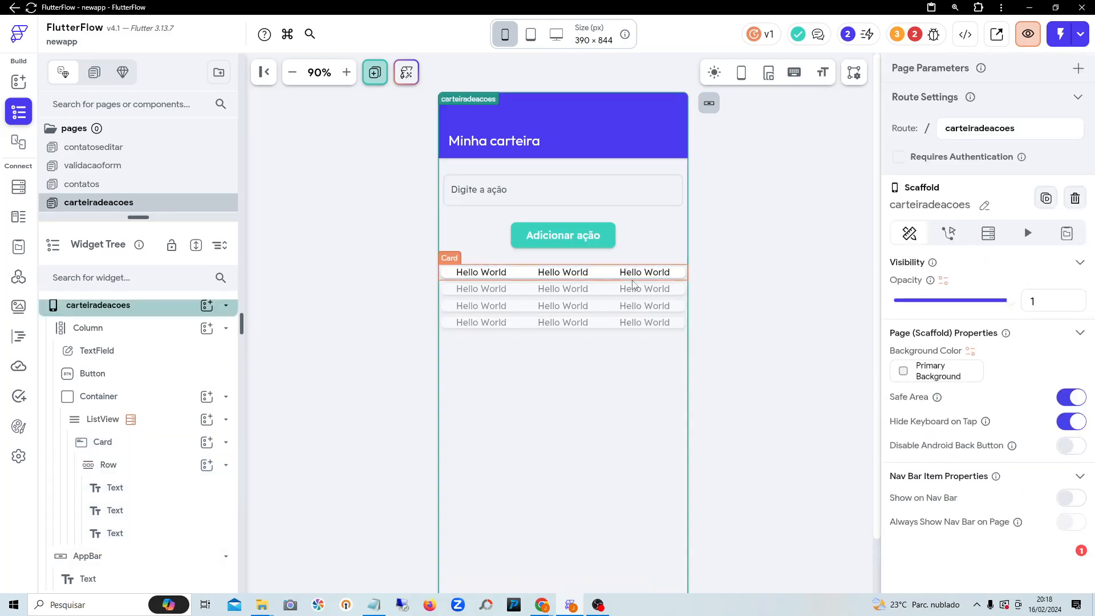
left_click(525, 278)
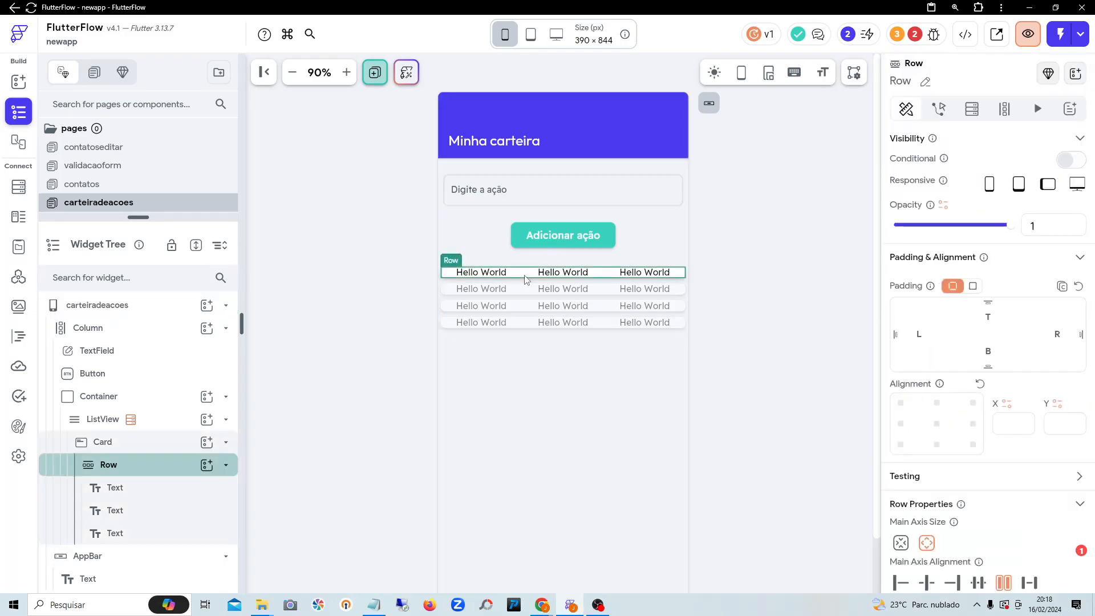
left_click(106, 444)
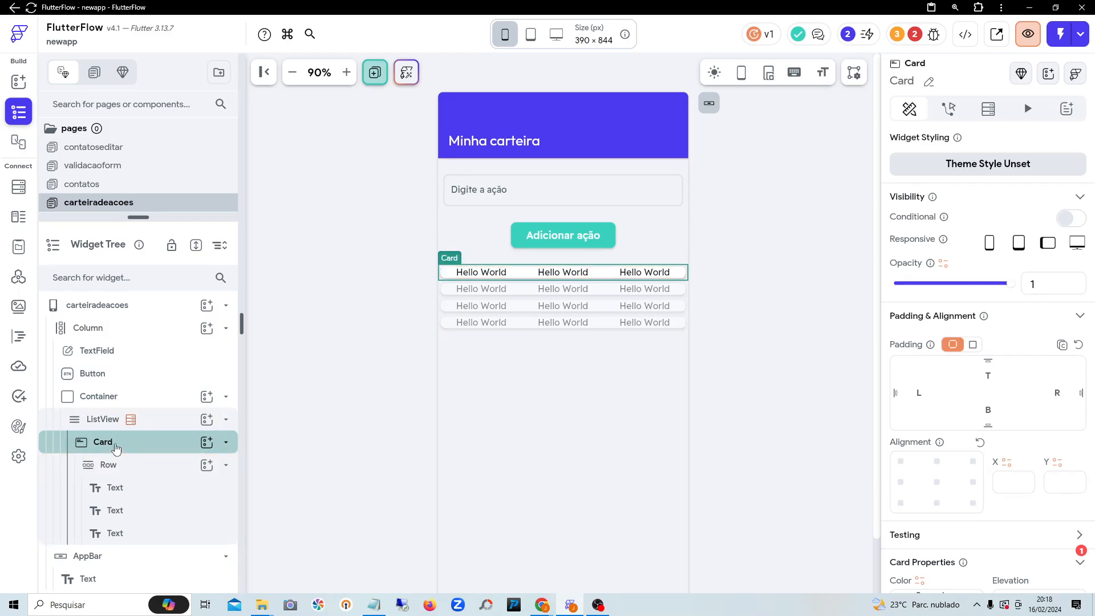
left_click(116, 450)
left_click(116, 448)
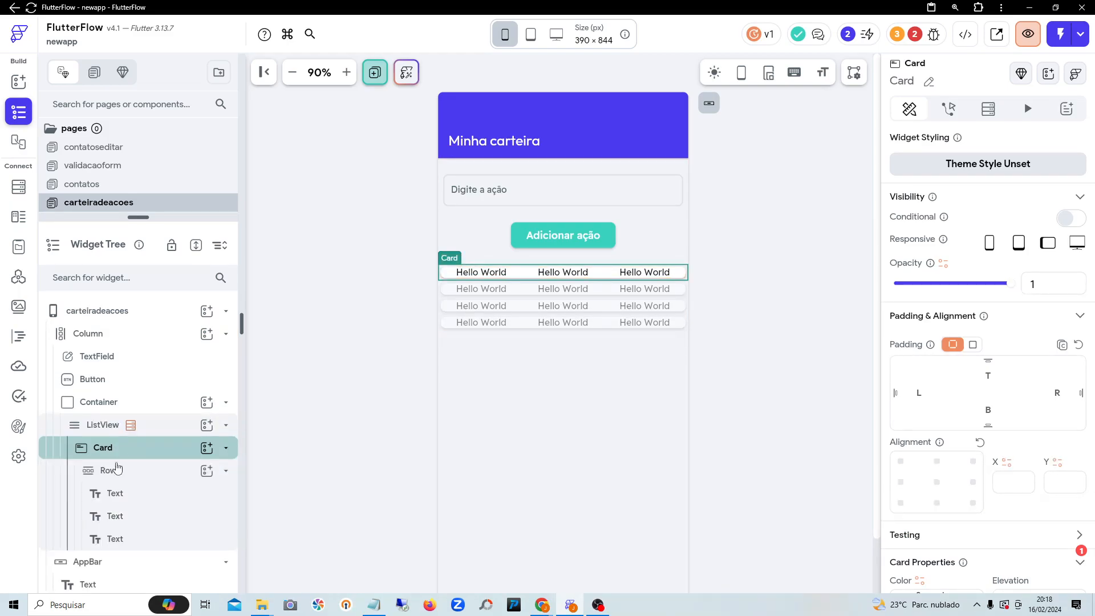
Step: Add a backend query to the Row inside the Card, of type API Call, using the brapi call
left_click(116, 470)
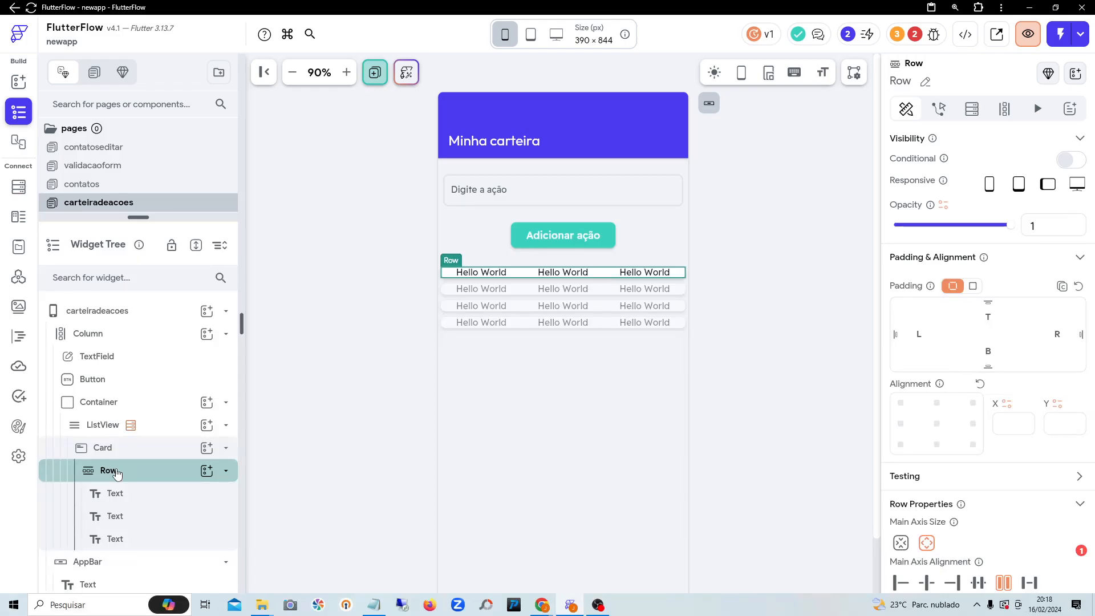
left_click(973, 114)
left_click(991, 143)
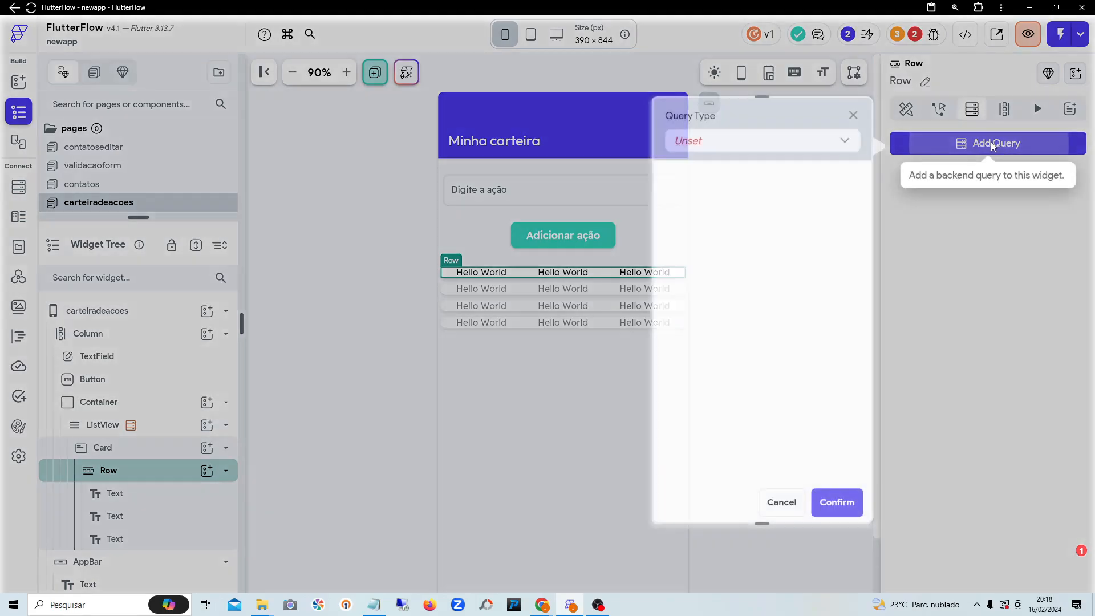
left_click(740, 149)
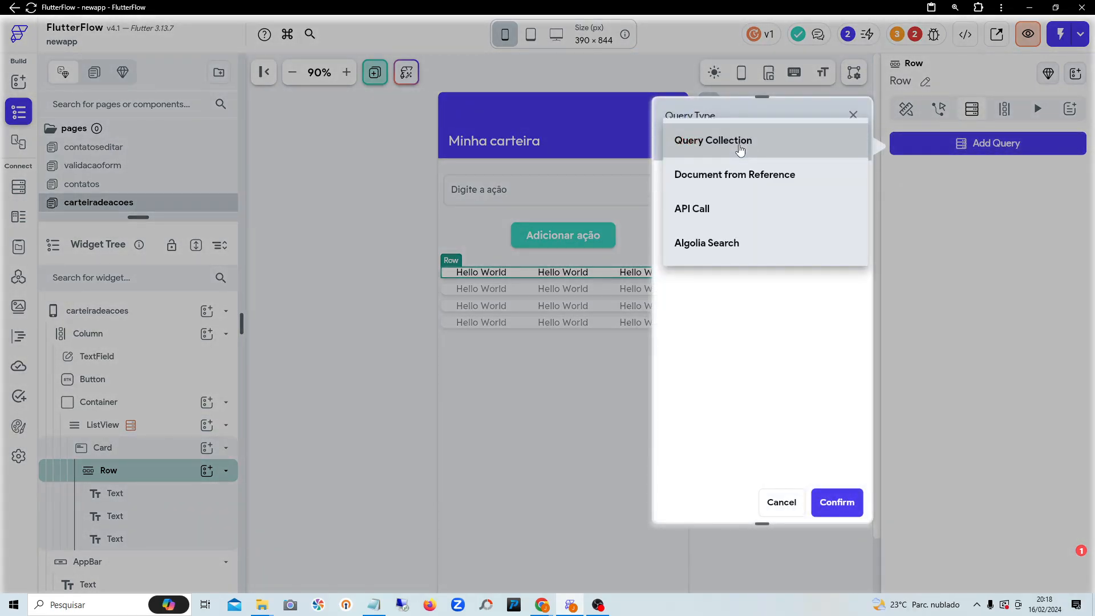
left_click(729, 209)
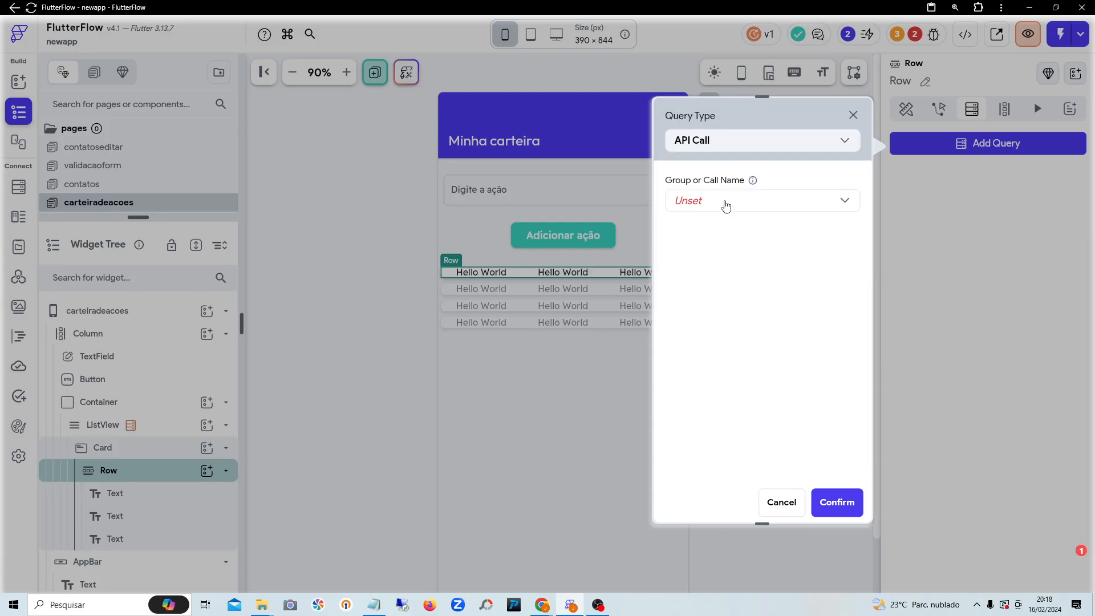
left_click(726, 207)
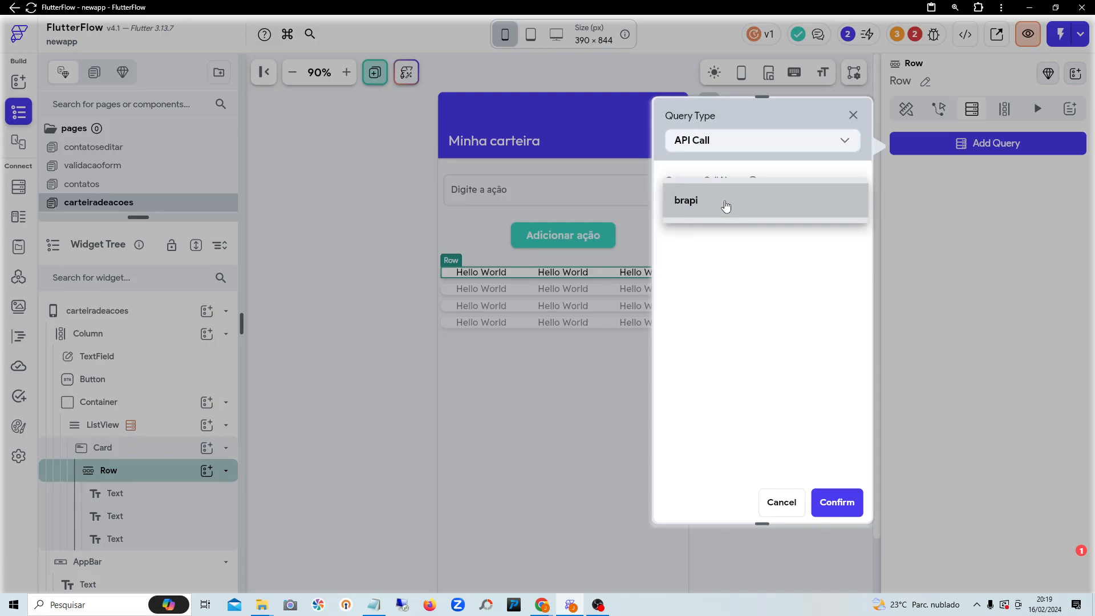
left_click(726, 205)
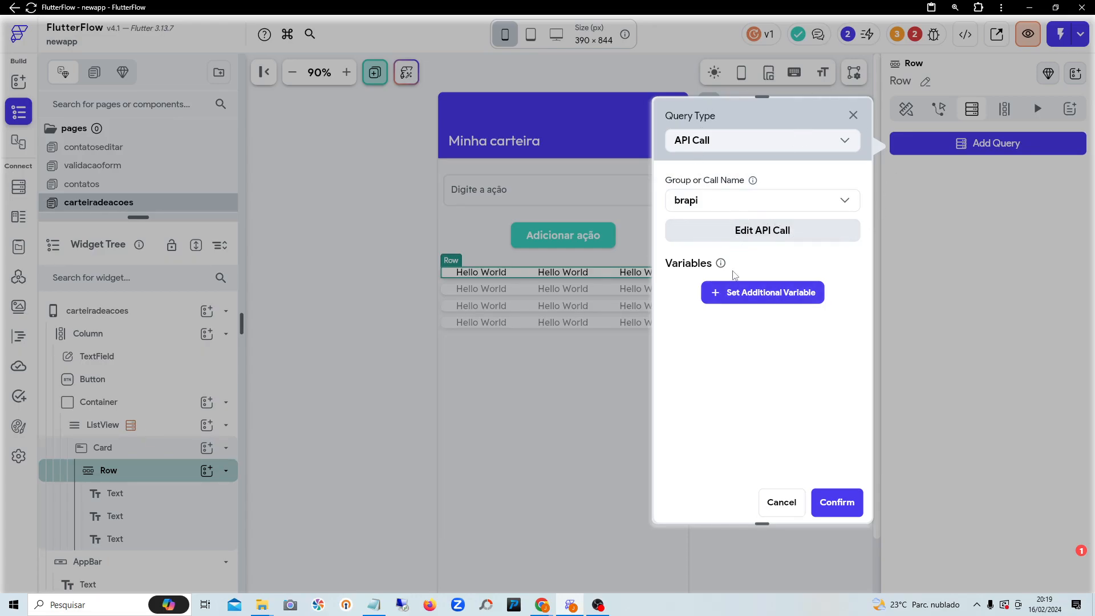
Step: Pass the acao field of the acoes2 Document as the query's tickers variable and confirm the query
left_click(756, 299)
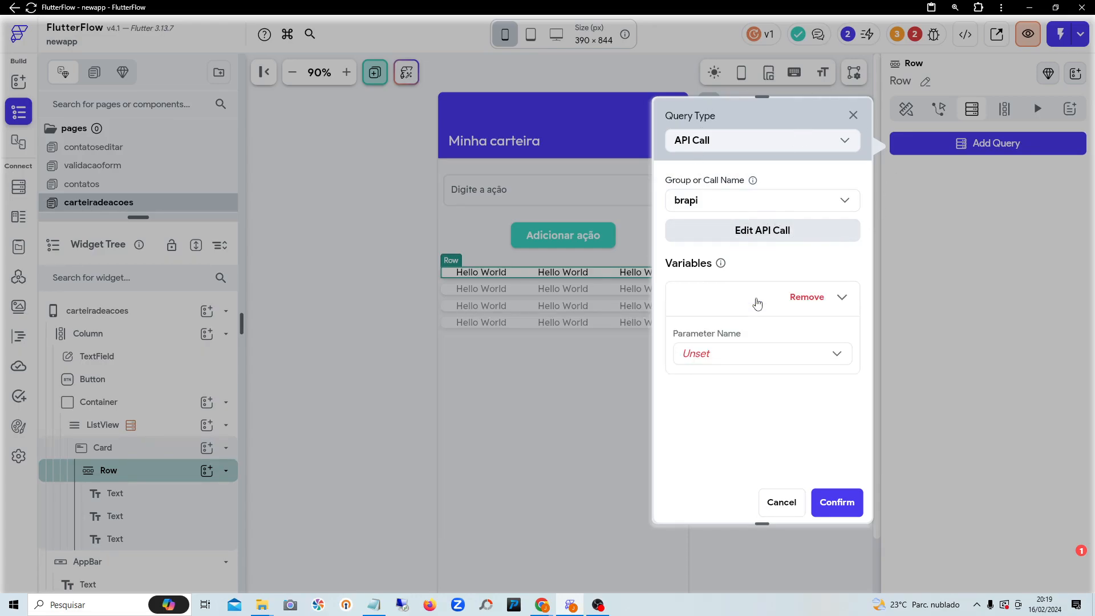
left_click(721, 358)
left_click(722, 360)
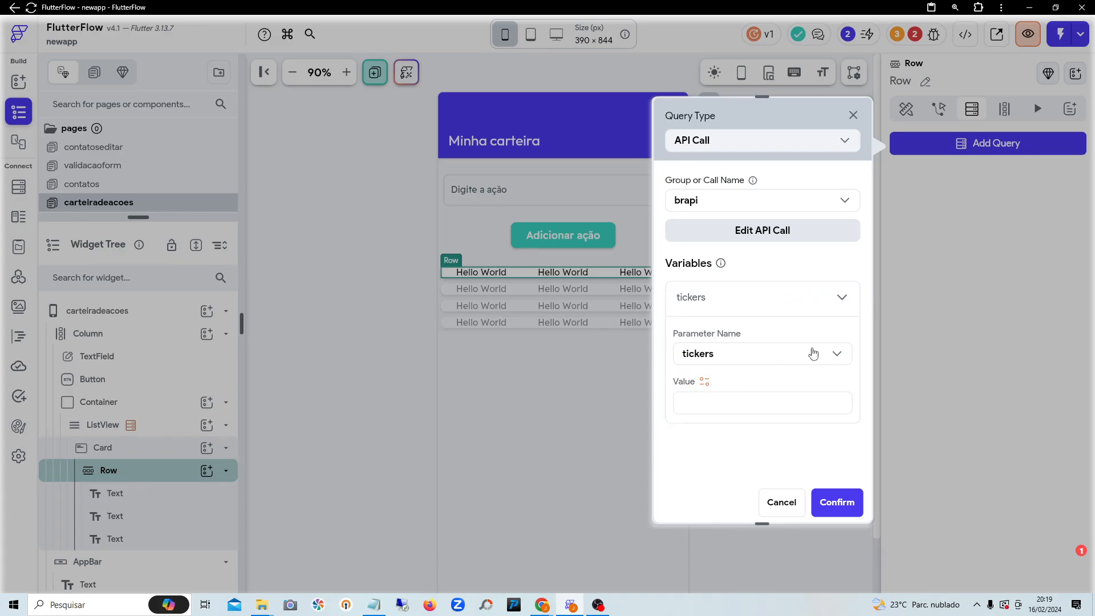
left_click(706, 381)
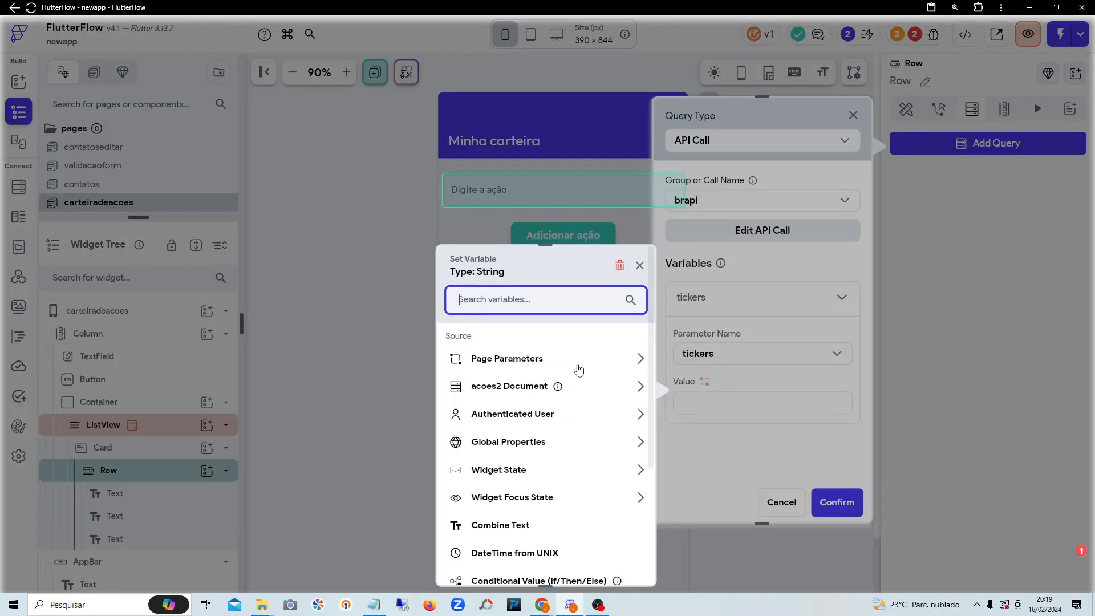
left_click(510, 390)
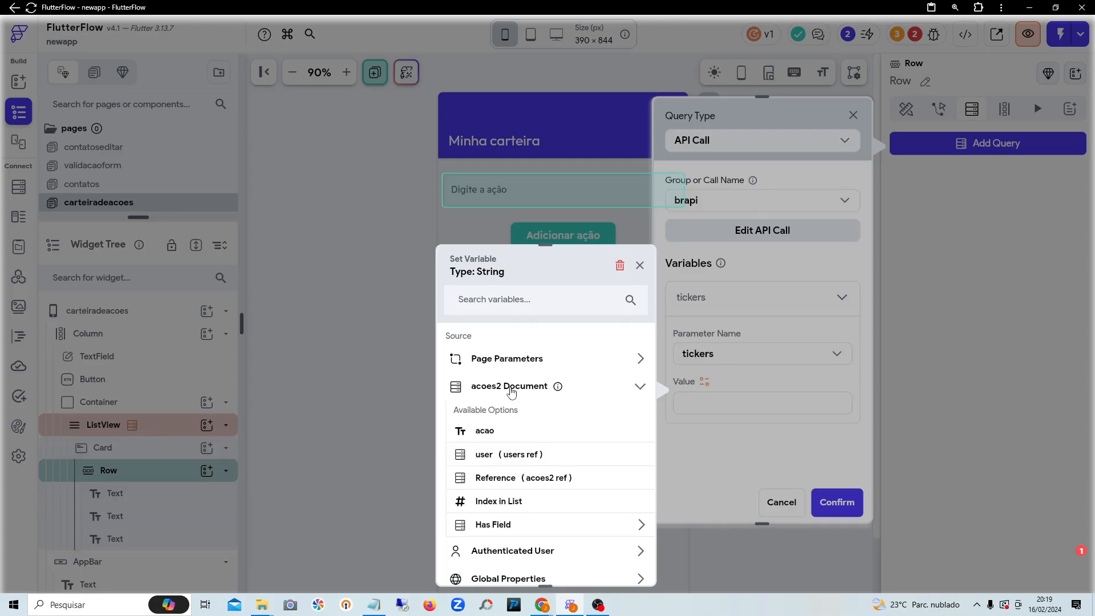
left_click(484, 431)
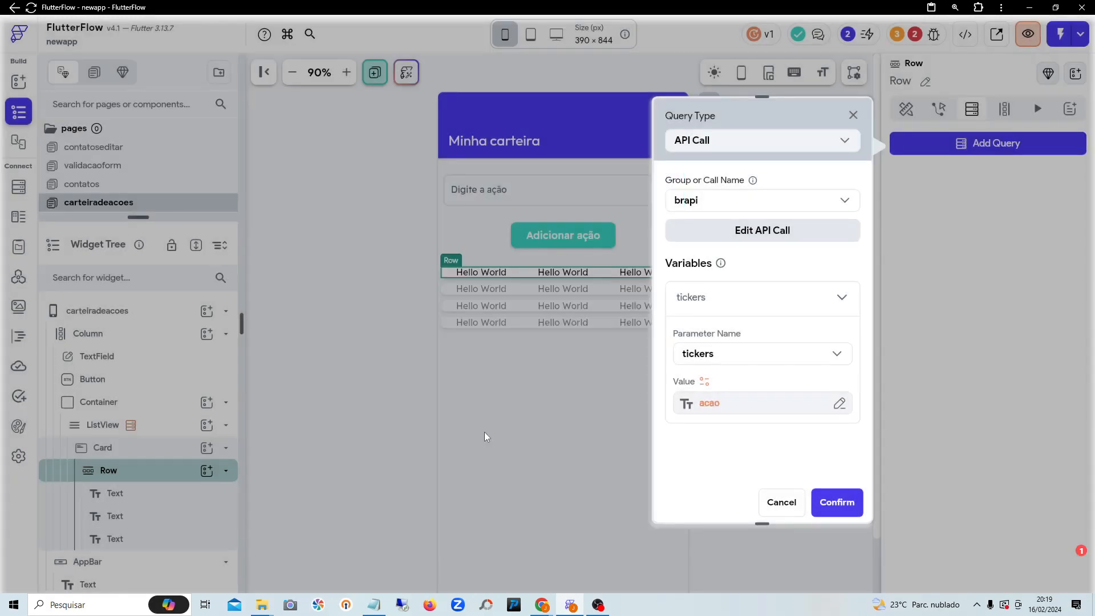
left_click(856, 506)
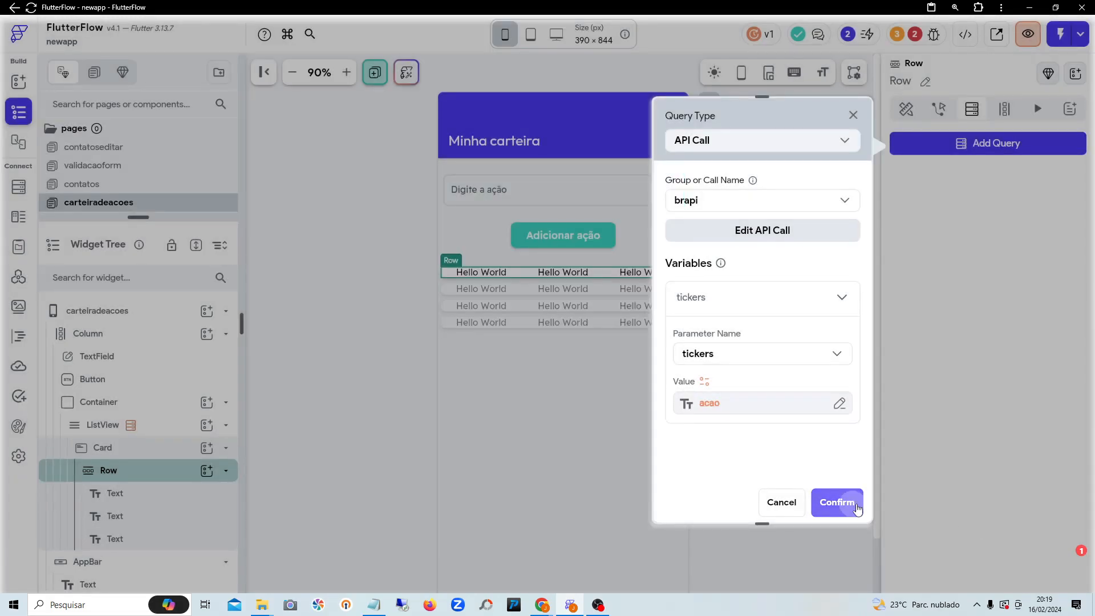
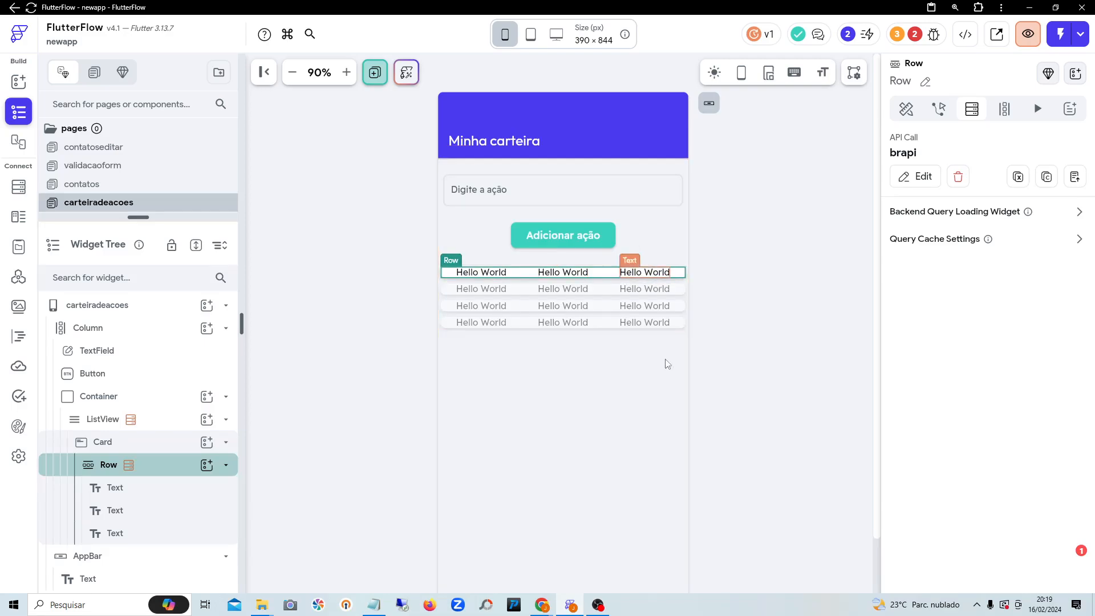
Step: Bind the Row's first Text to the brapi Response JSON Body, predefined path simbolo, with default value erro
left_click(490, 274)
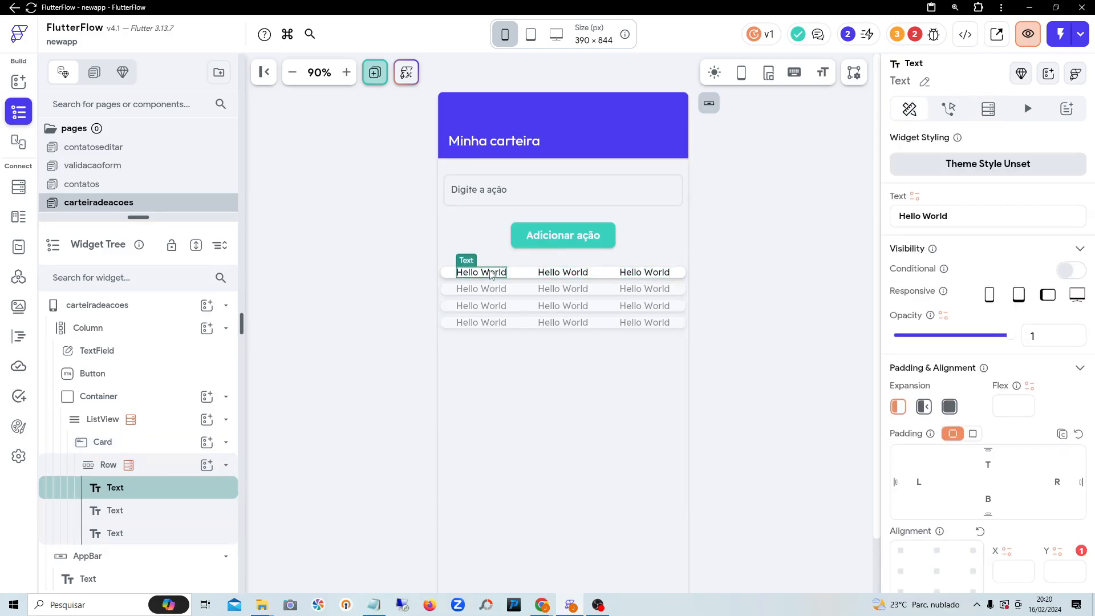
left_click(915, 196)
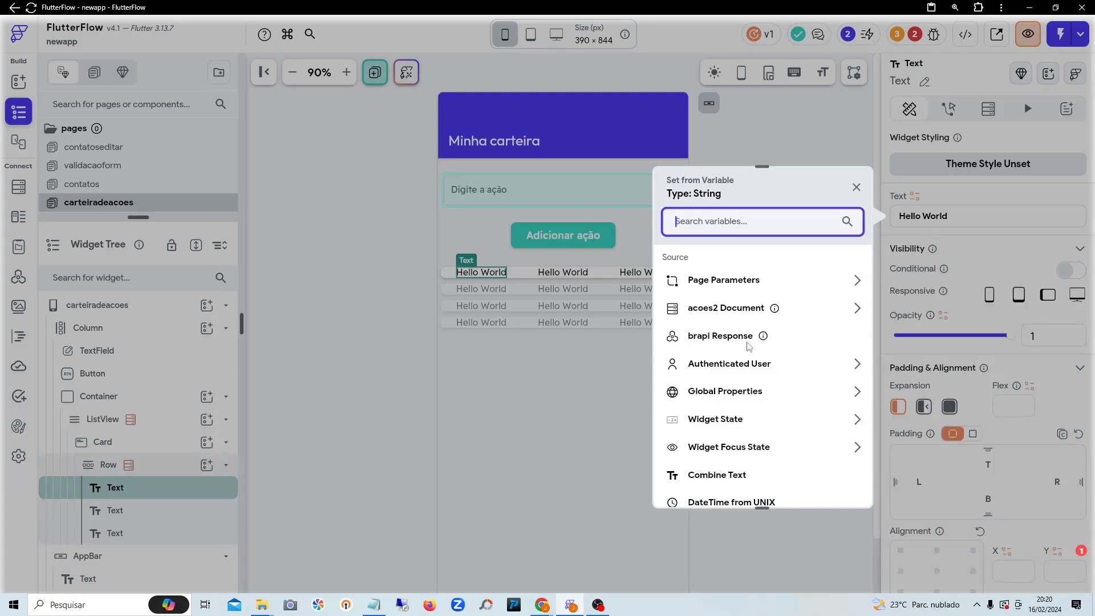
left_click(735, 340)
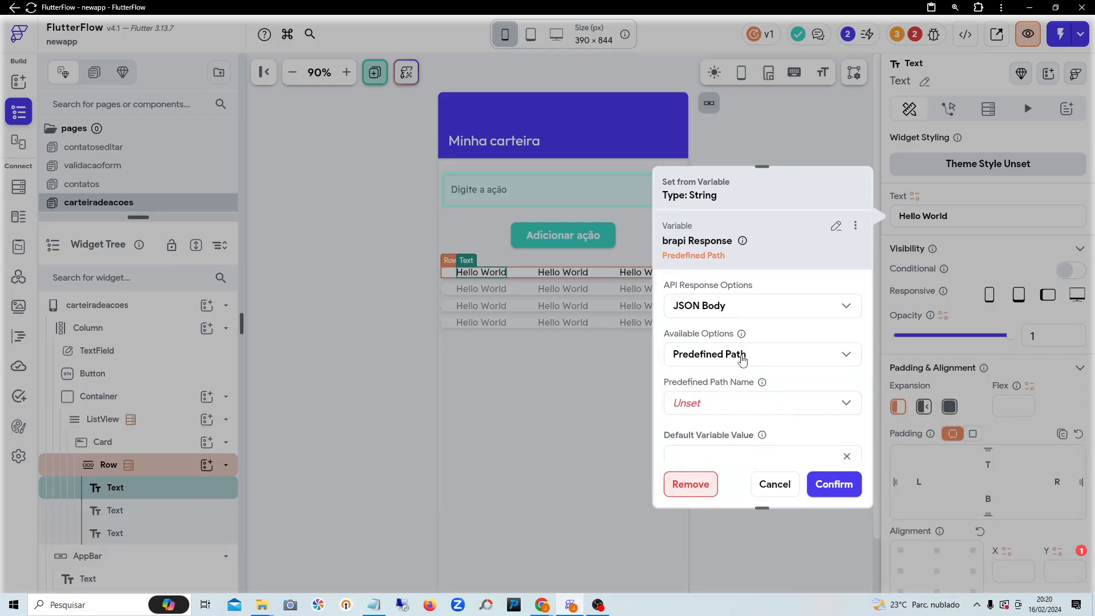
left_click(721, 407)
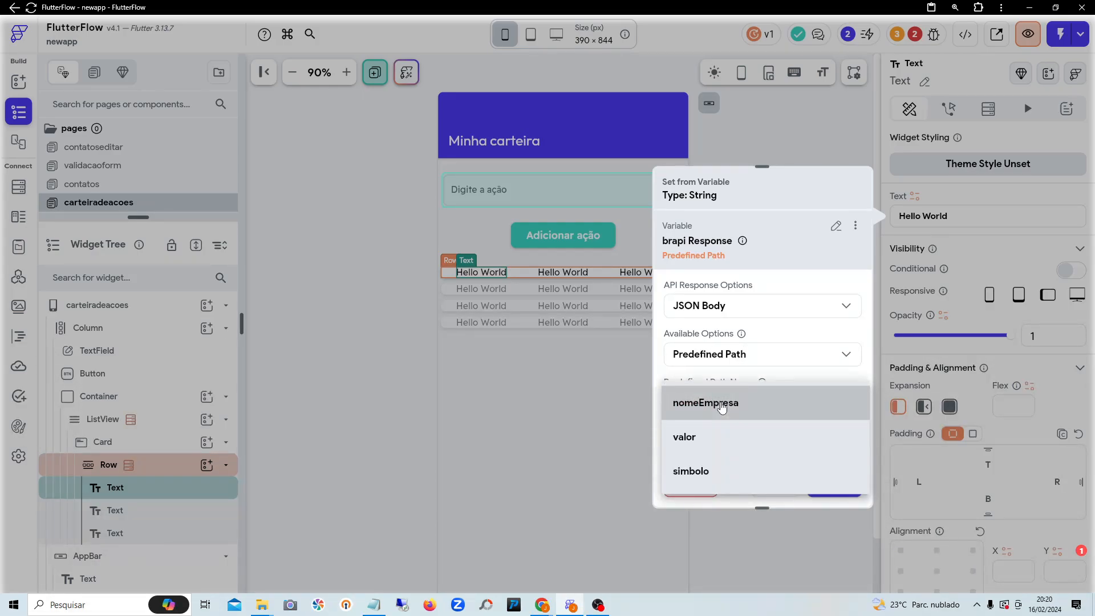
left_click(707, 478)
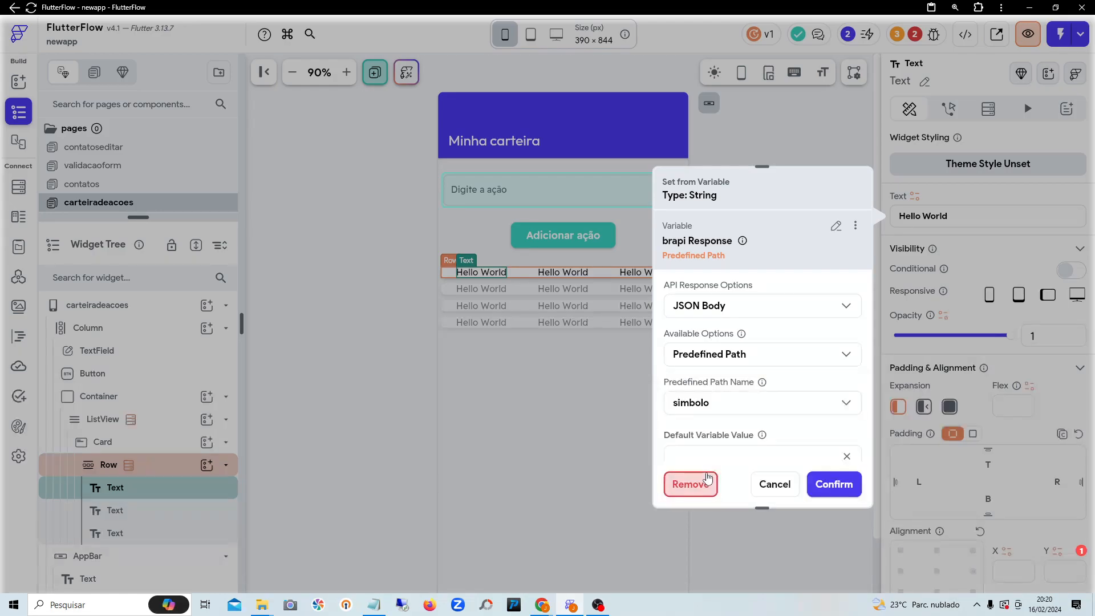
scroll(798, 408, "down", 1)
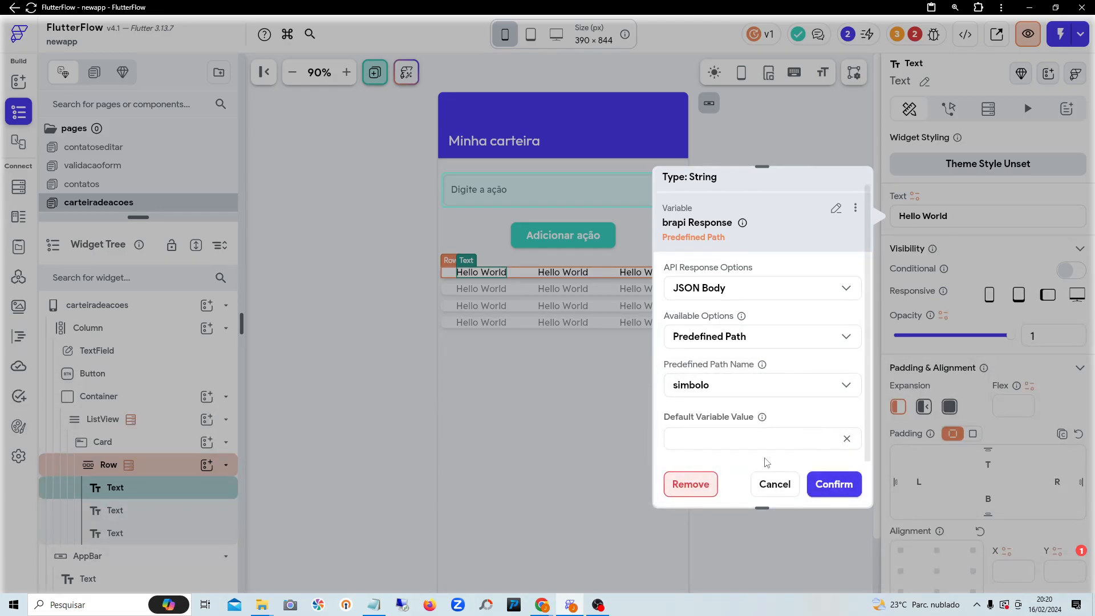
left_click(756, 436)
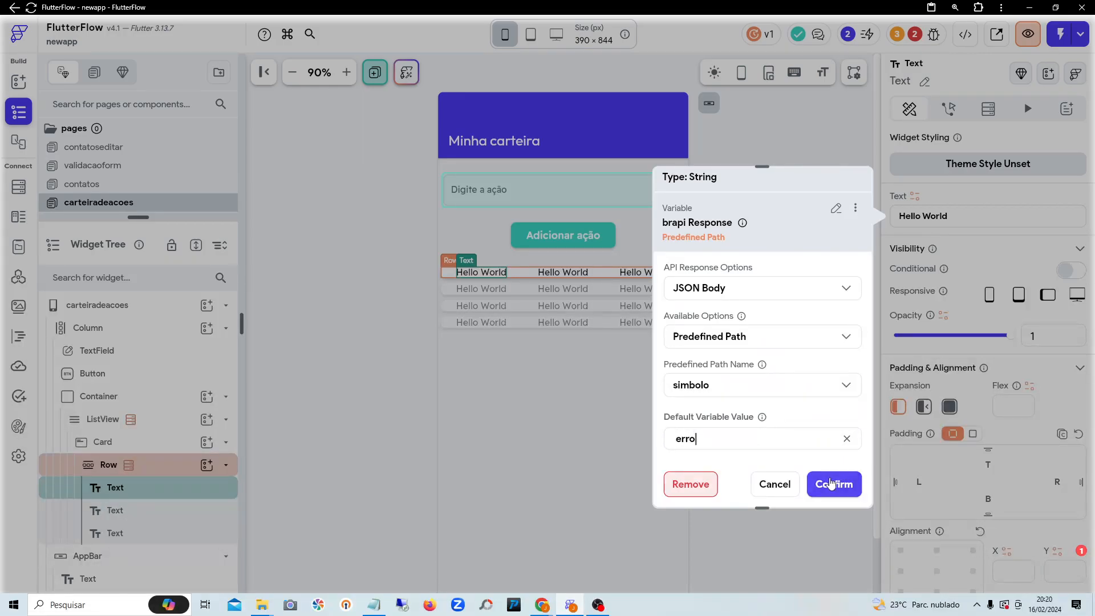
left_click(830, 484)
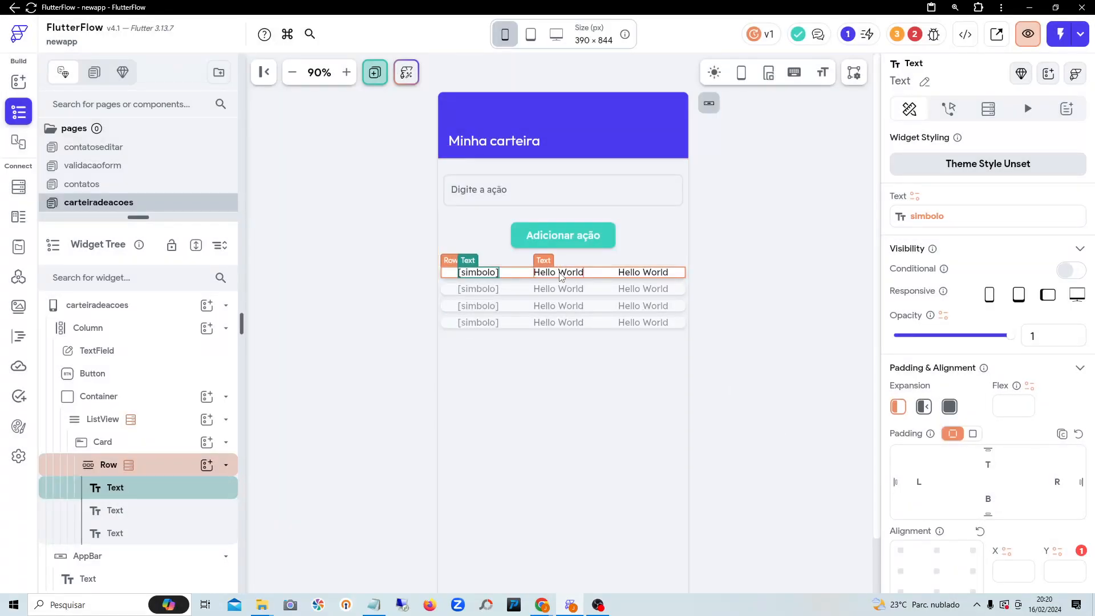
Step: Bind the Row's second Text to the brapi Response JSON Body, predefined path nomeEmpresa, with default value erro
left_click(559, 274)
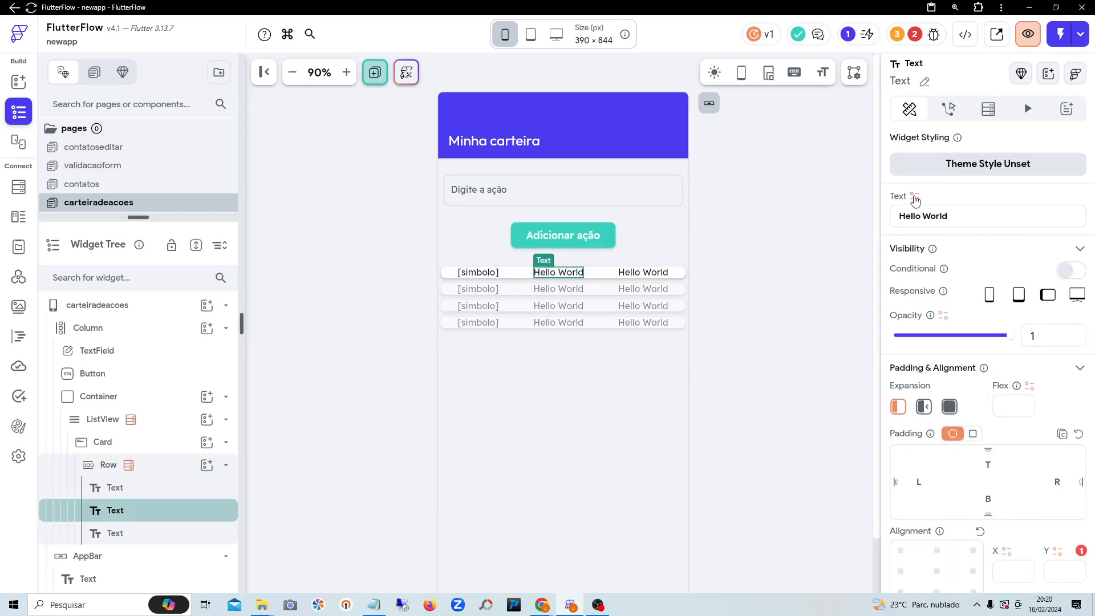
left_click(914, 197)
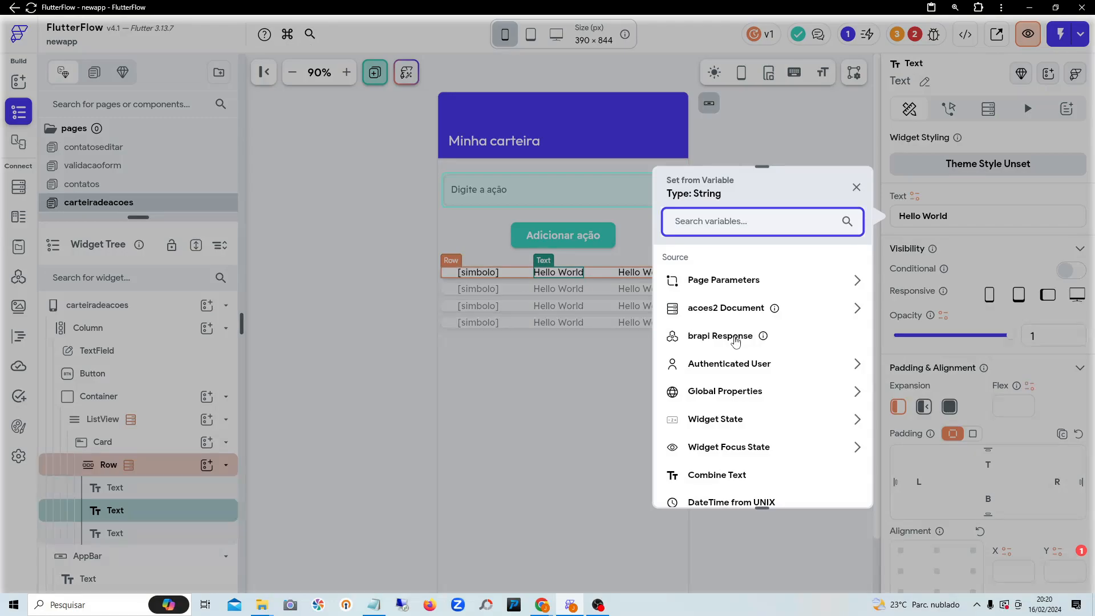
left_click(735, 337)
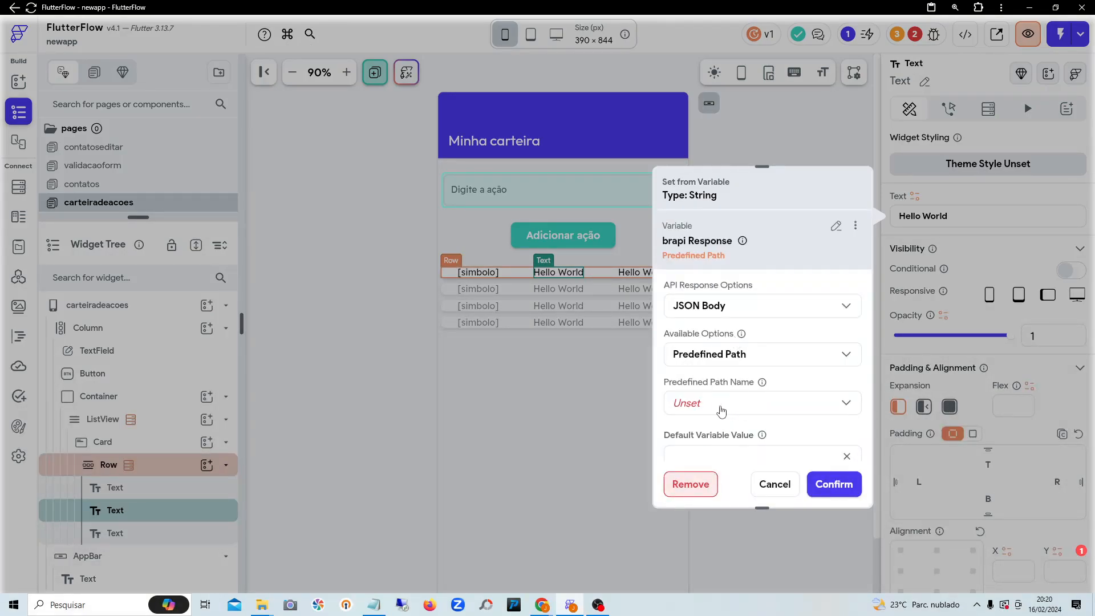
left_click(707, 404)
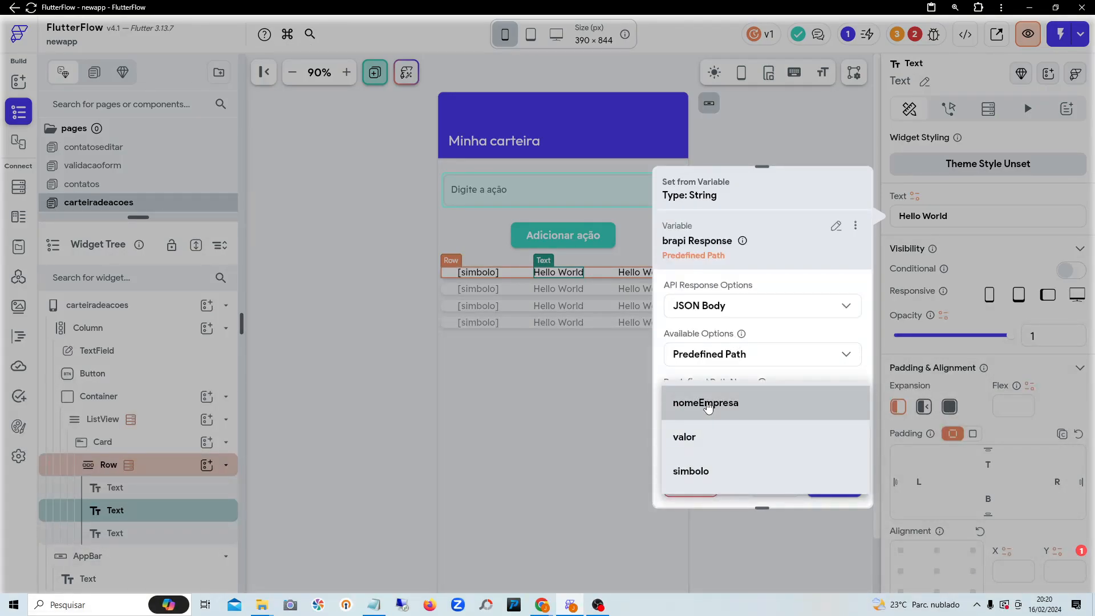
left_click(707, 404)
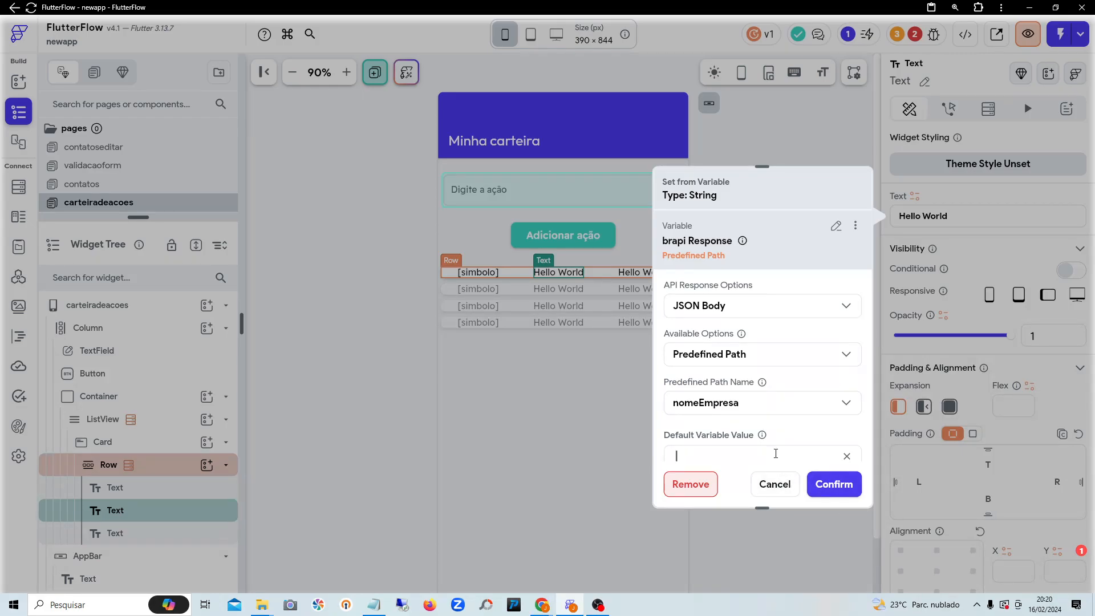
scroll(776, 454, "down", 1)
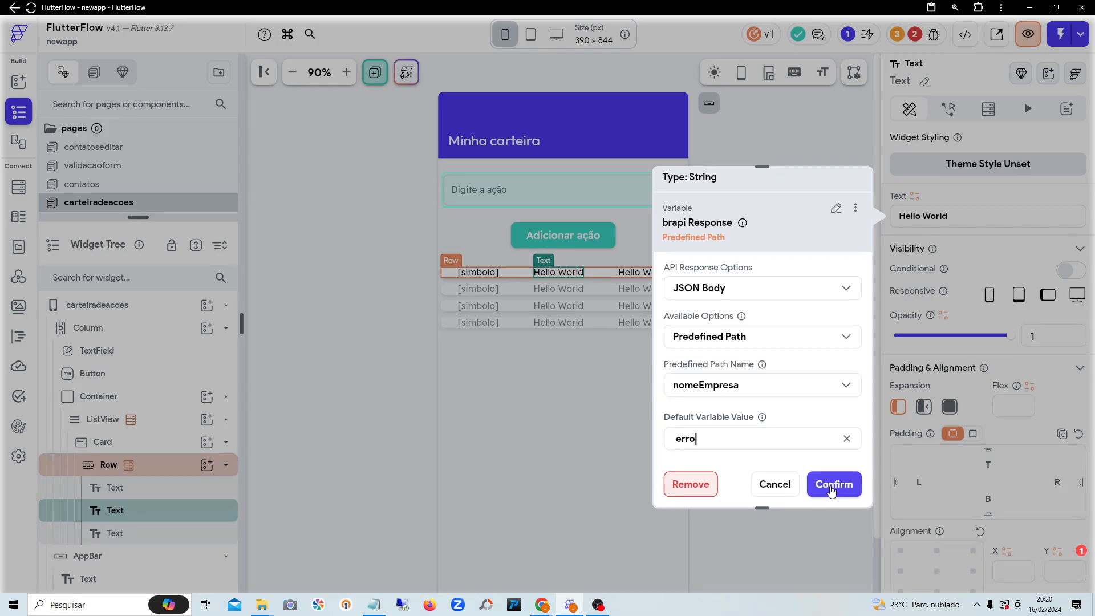
left_click(832, 484)
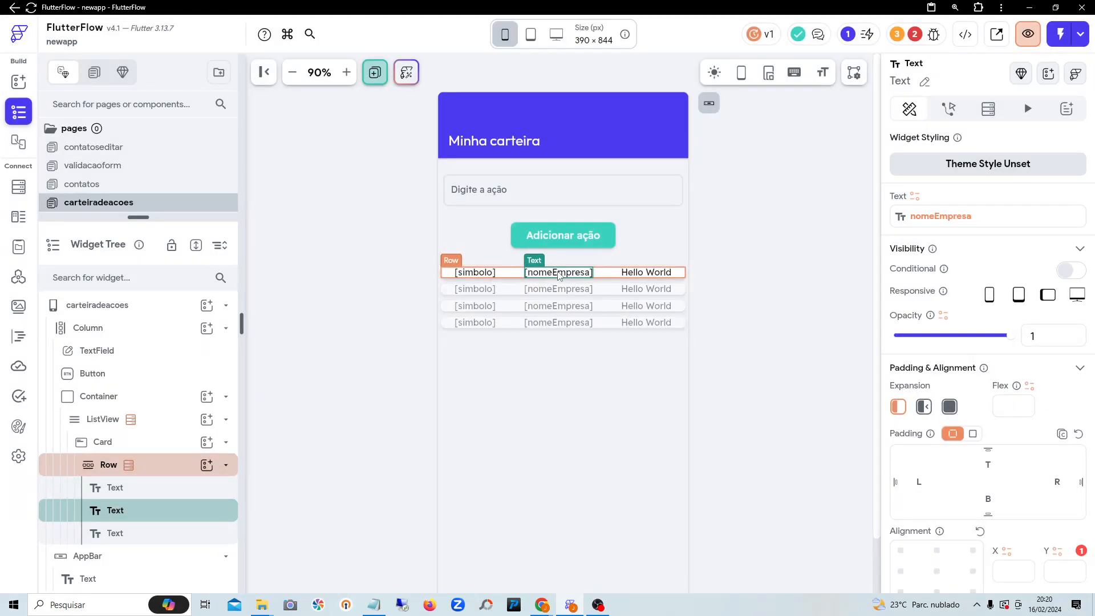
Step: Set the Row's third Text from the brapi Response JSON Body, using the predefined path valor
left_click(665, 276)
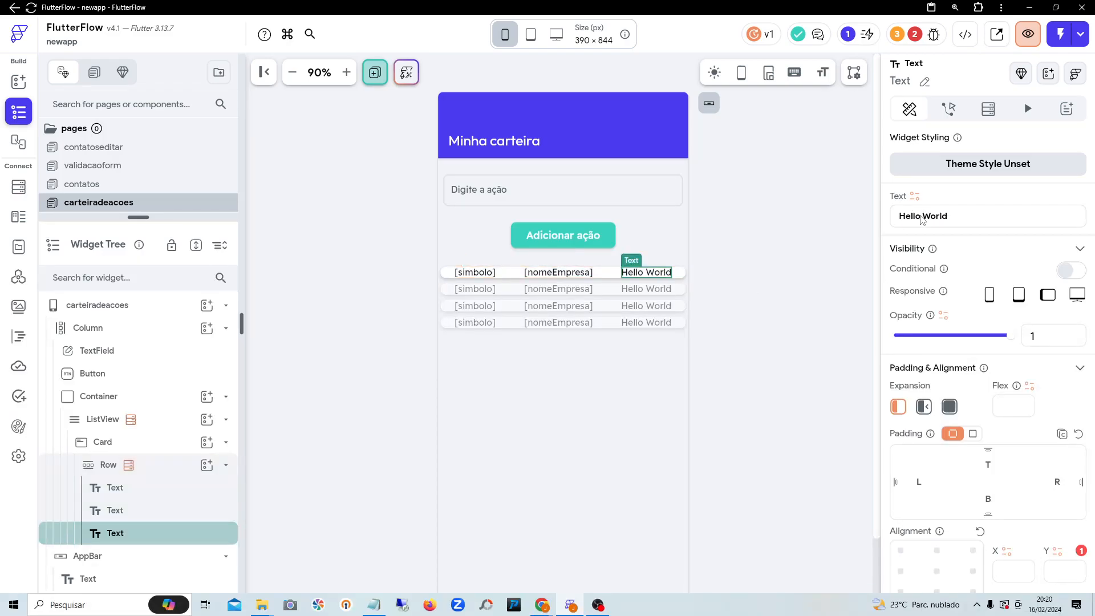
left_click(915, 195)
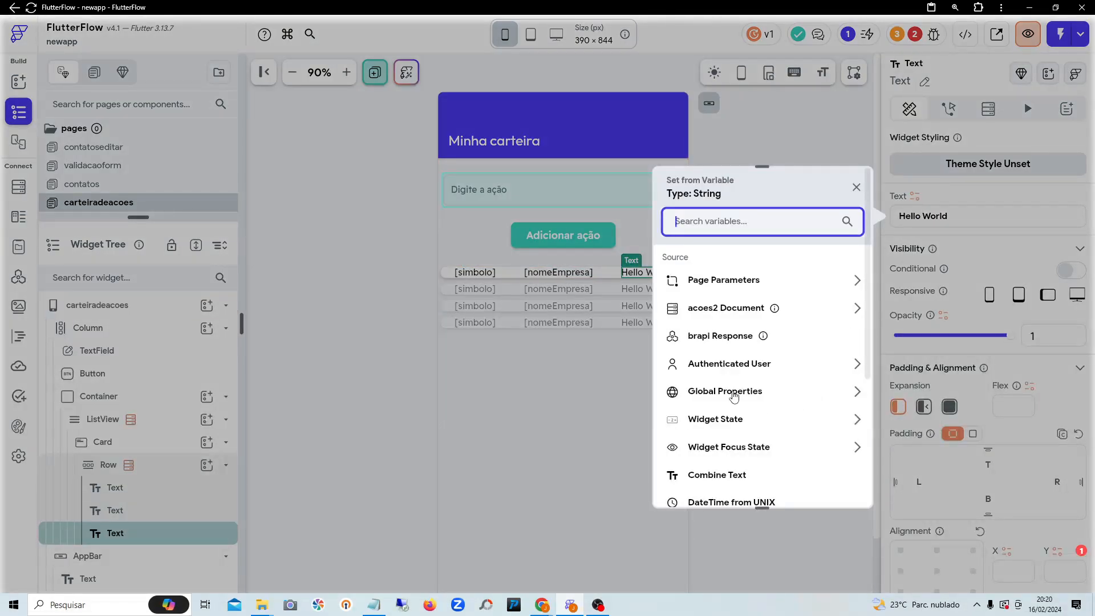
left_click(720, 335)
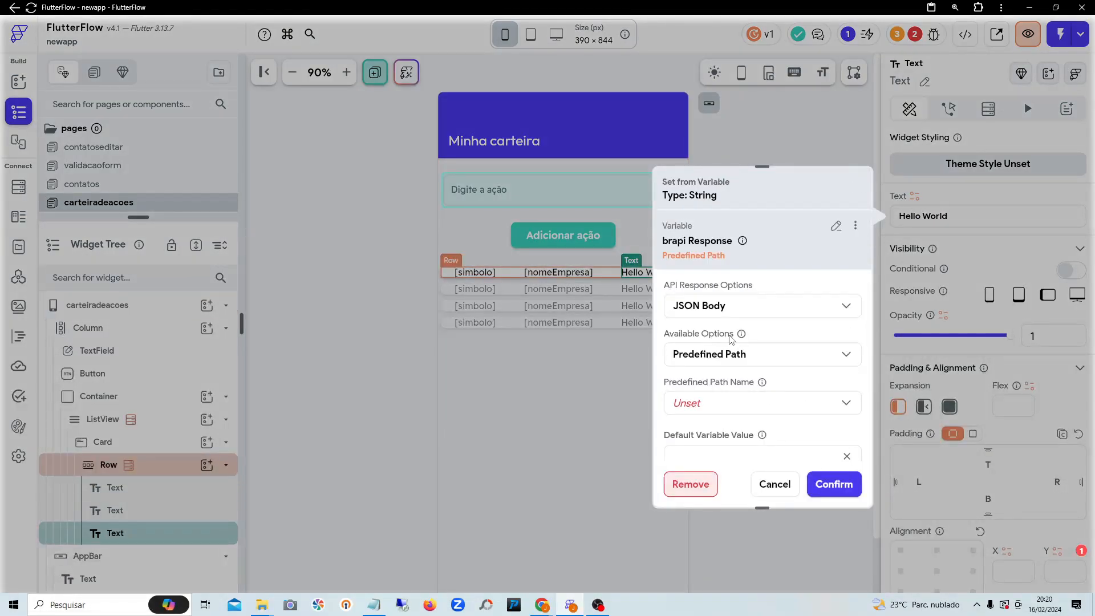
left_click(742, 403)
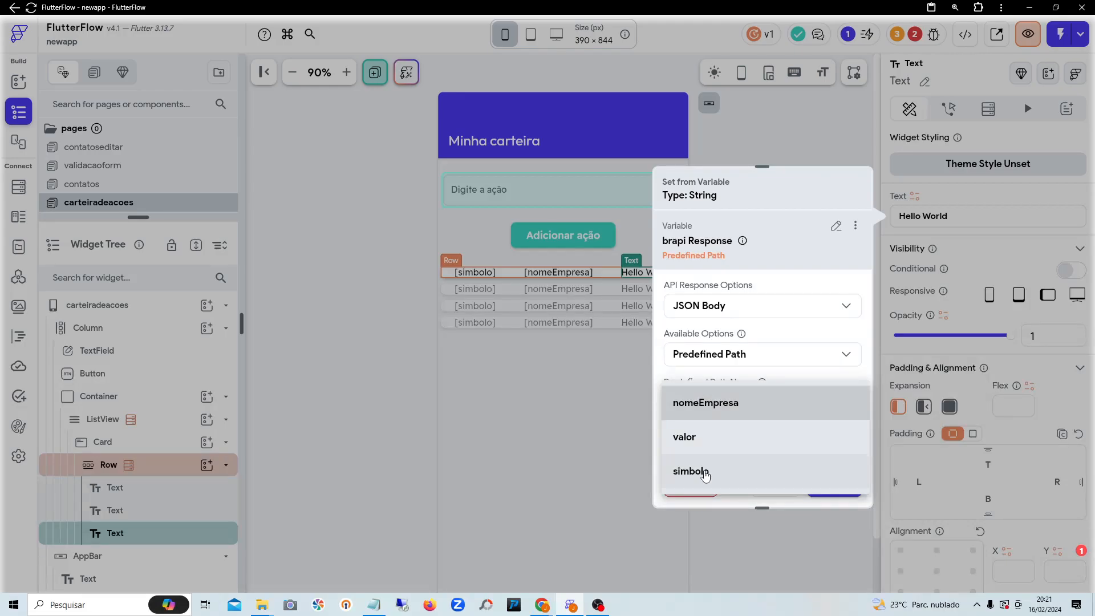
left_click(700, 444)
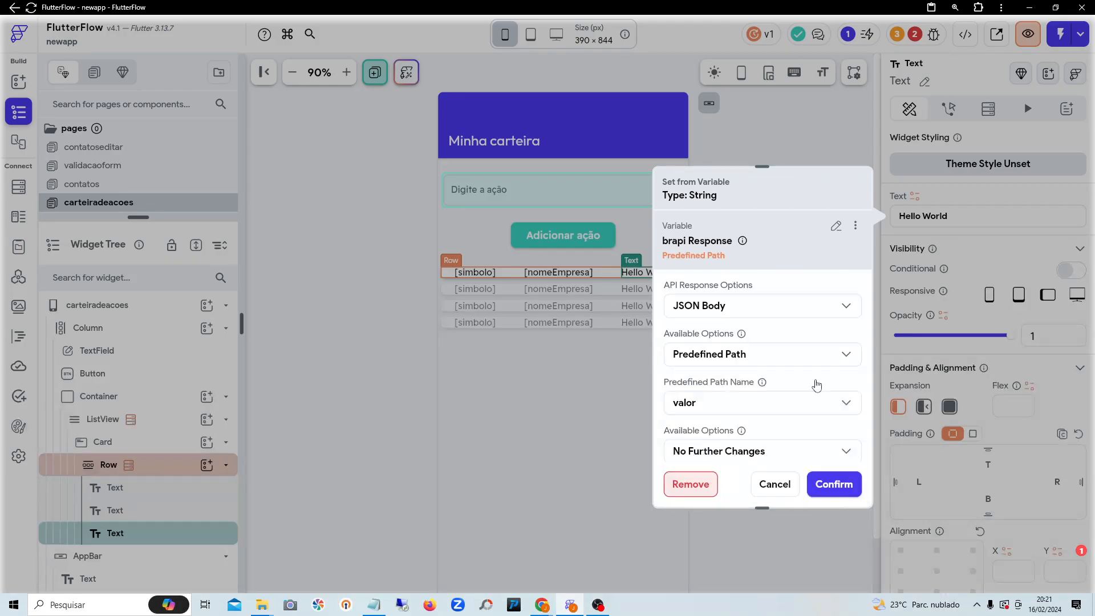
Step: Apply a Decimal number format with Comma for Decimal to the valor binding and confirm it
scroll(817, 385, "down", 2)
left_click(765, 390)
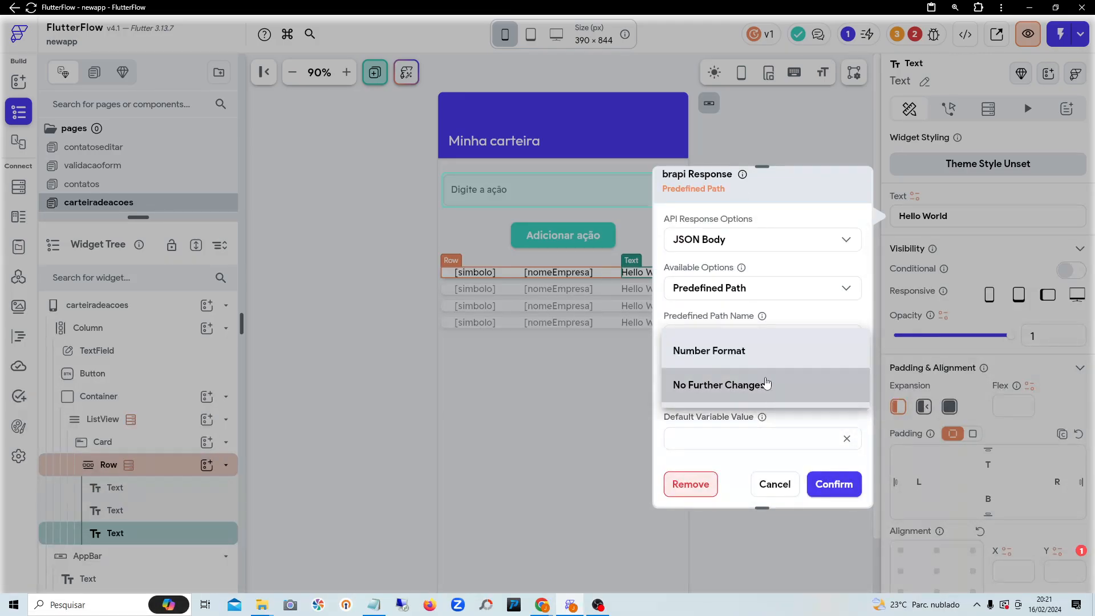
left_click(741, 349)
scroll(792, 415, "down", 1)
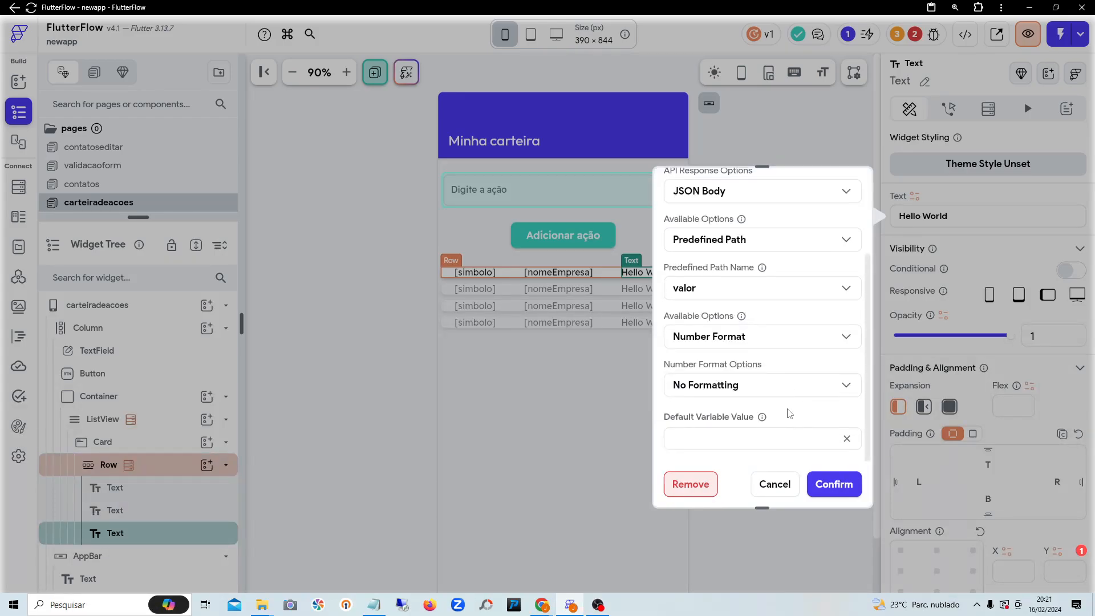
left_click(771, 389)
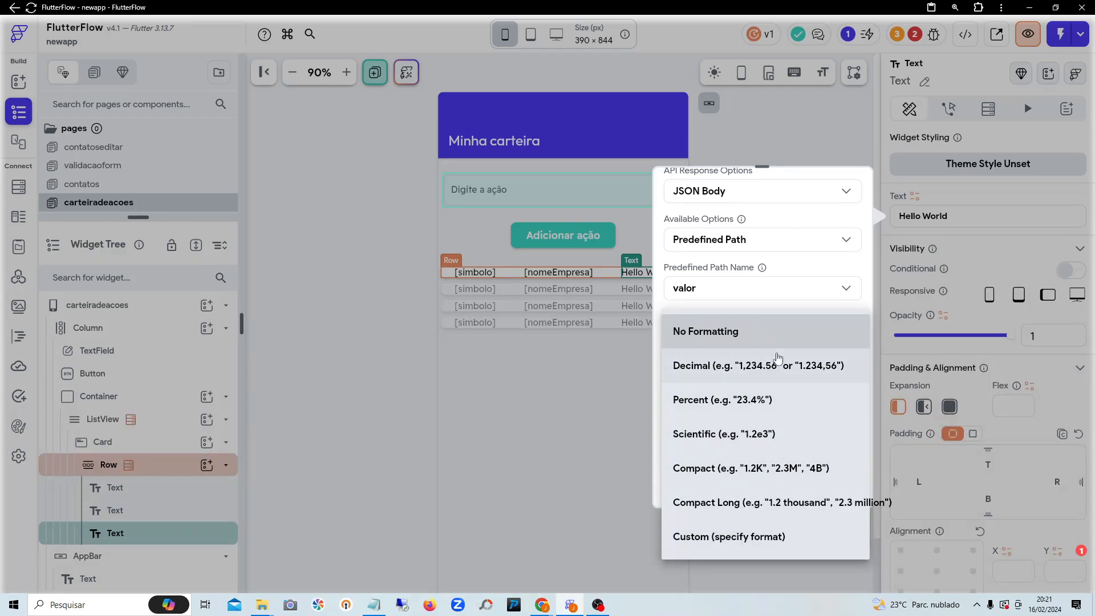
left_click(778, 361)
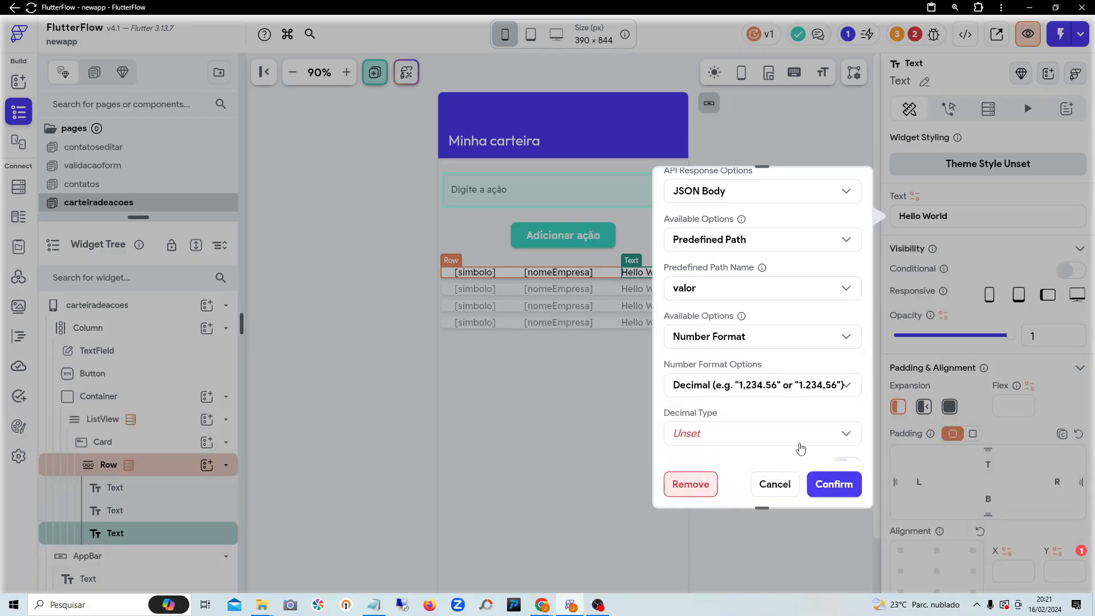
left_click(798, 442)
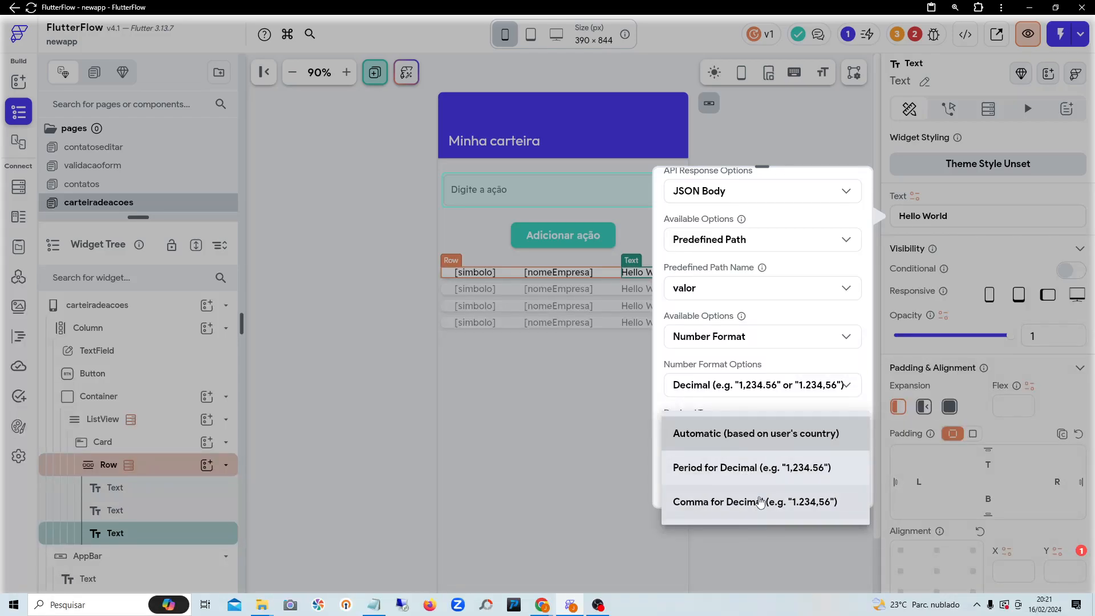
left_click(760, 501)
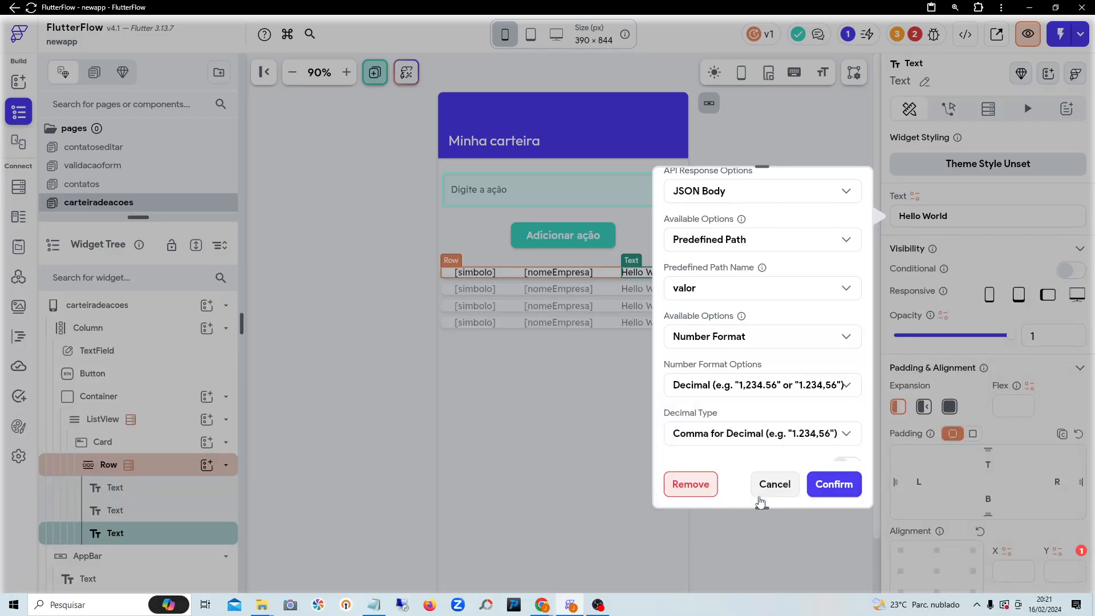
left_click(823, 492)
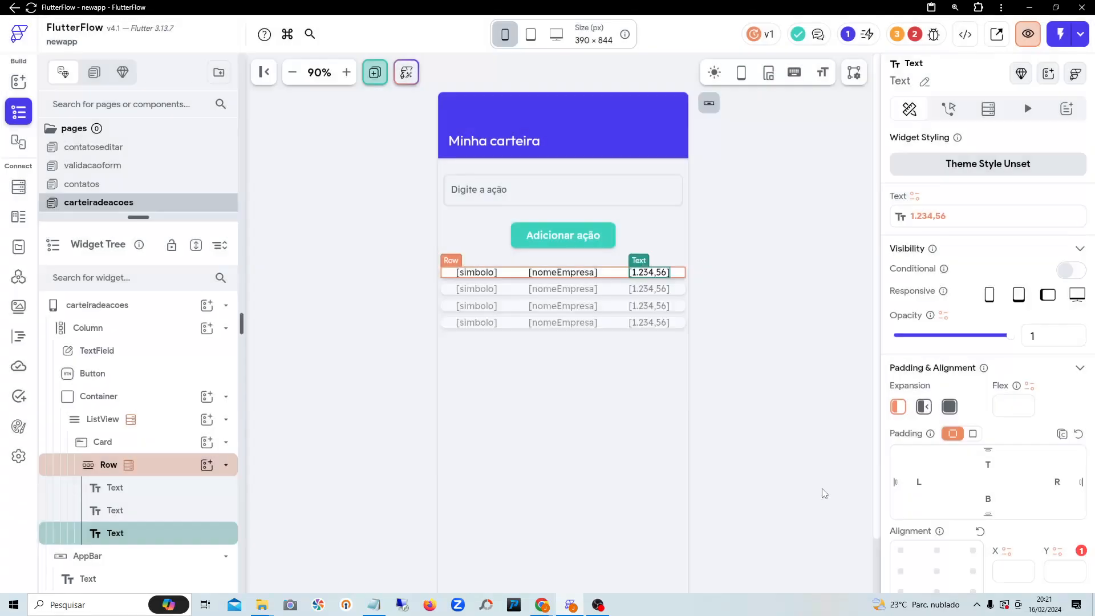
left_click(662, 438)
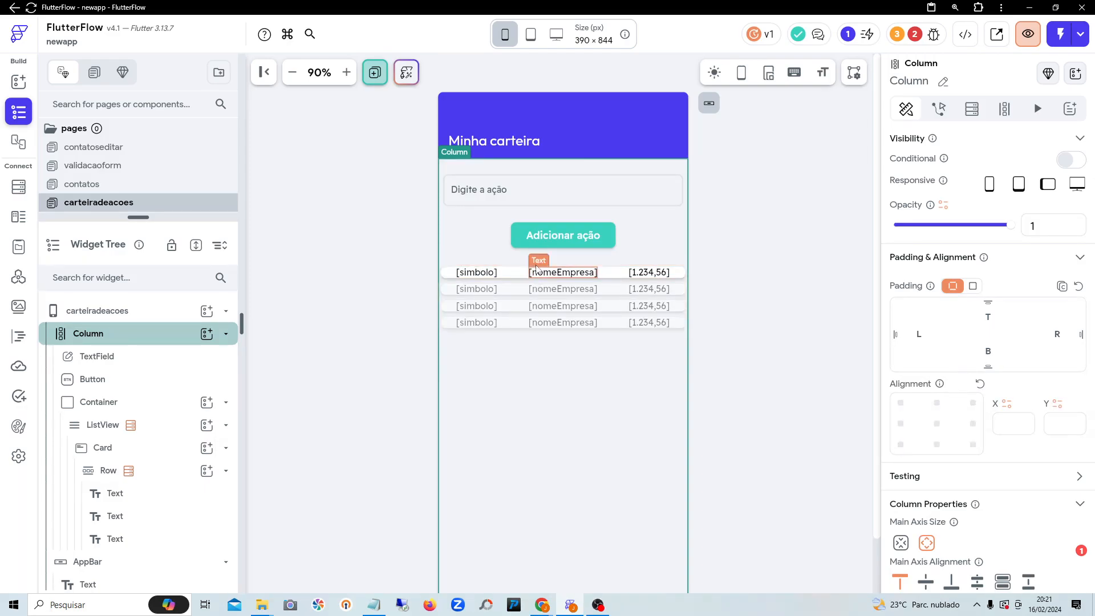
Step: Add an On Tap action to the Adicionar ação button and open it in the Action Flow Editor
left_click(557, 238)
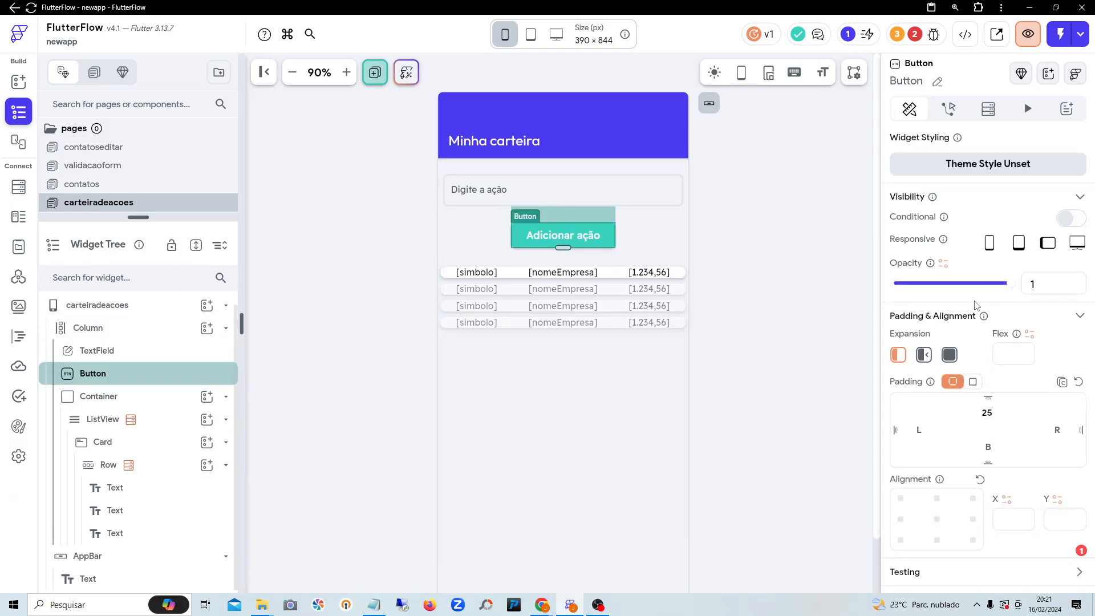
left_click(948, 108)
left_click(1047, 188)
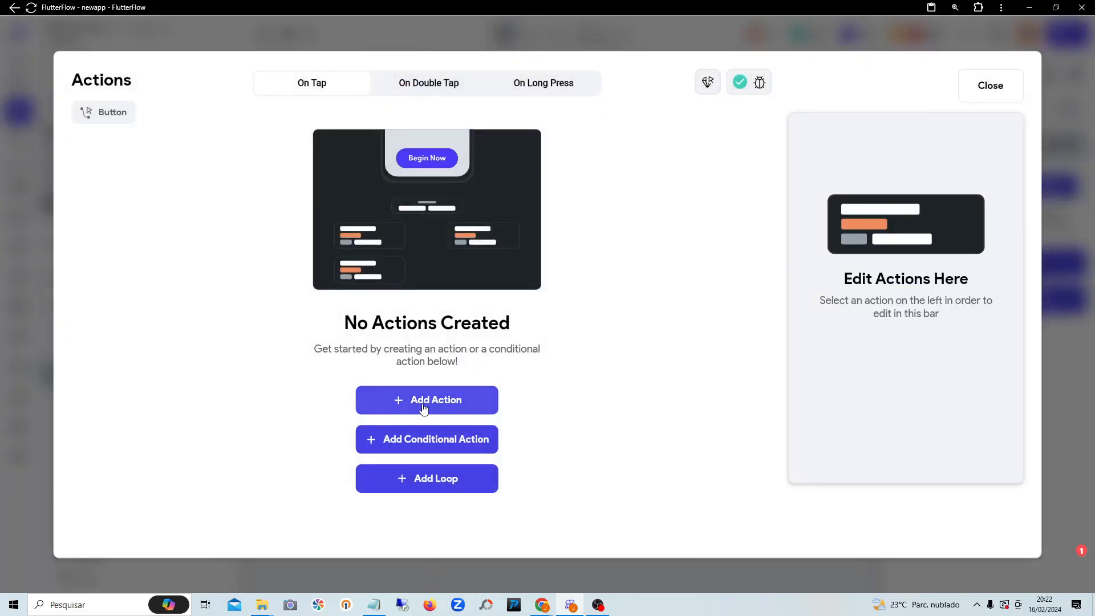
left_click(982, 86)
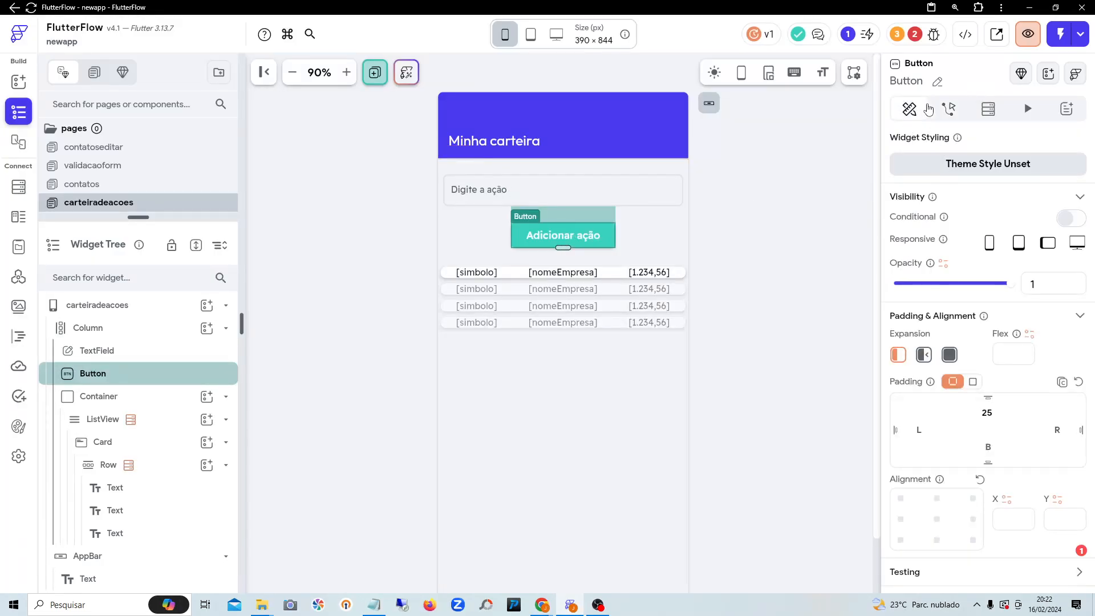
left_click(947, 108)
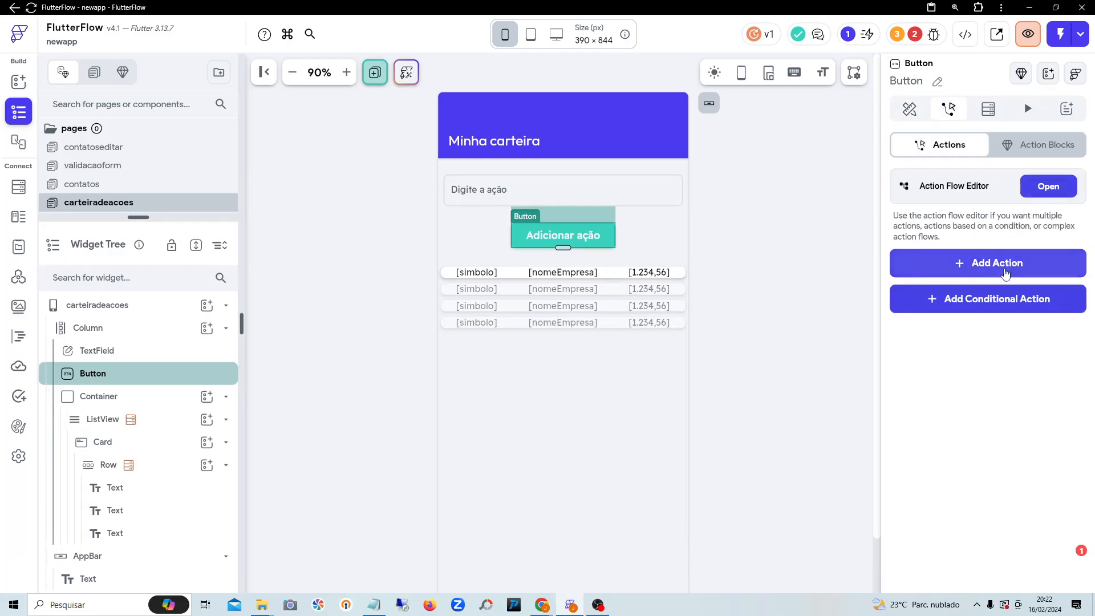
left_click(981, 271)
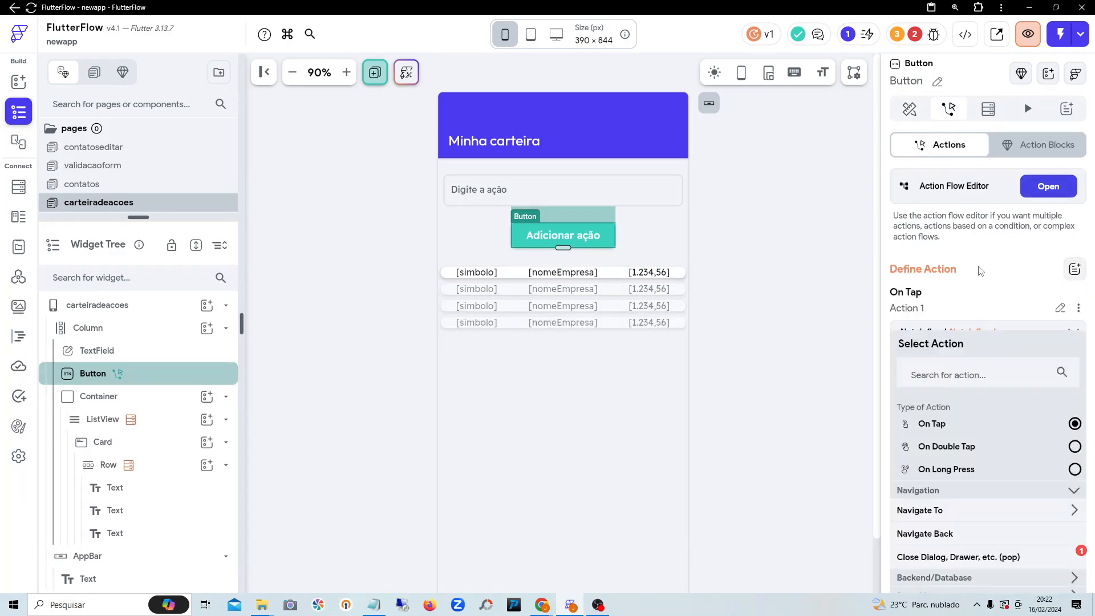
left_click(1062, 187)
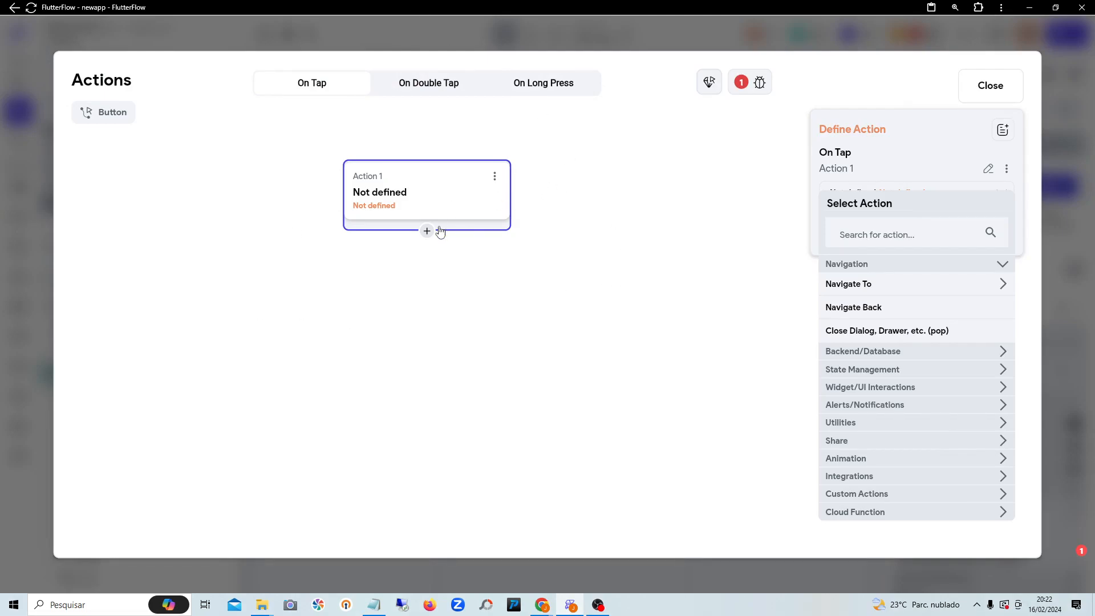
Step: Define the action as a Firestore Create Document in the acoes2 collection and add the acao and user fields
left_click(928, 354)
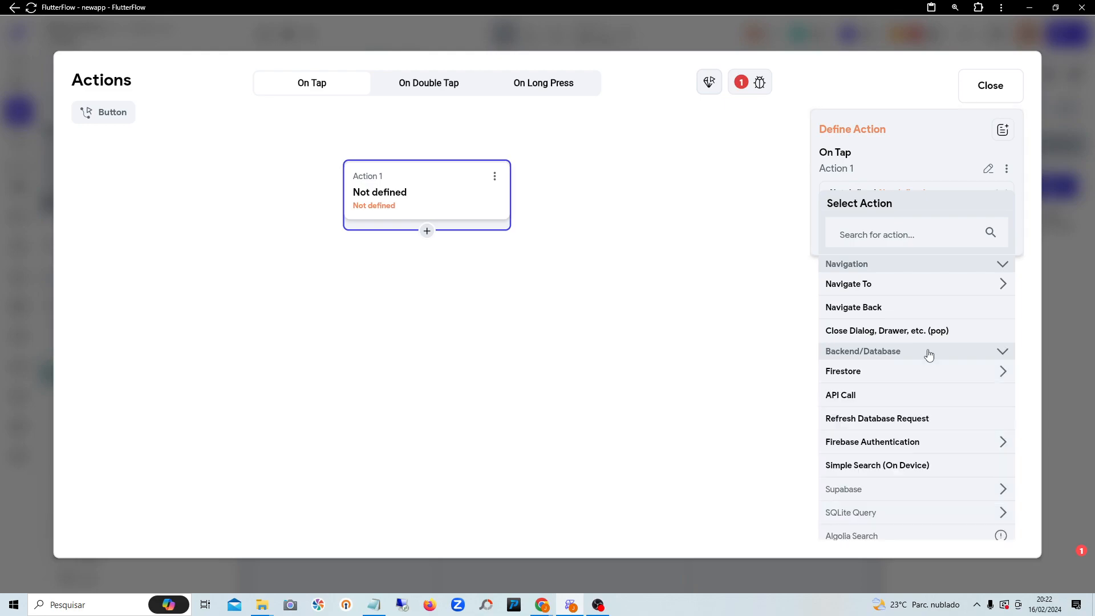
left_click(883, 376)
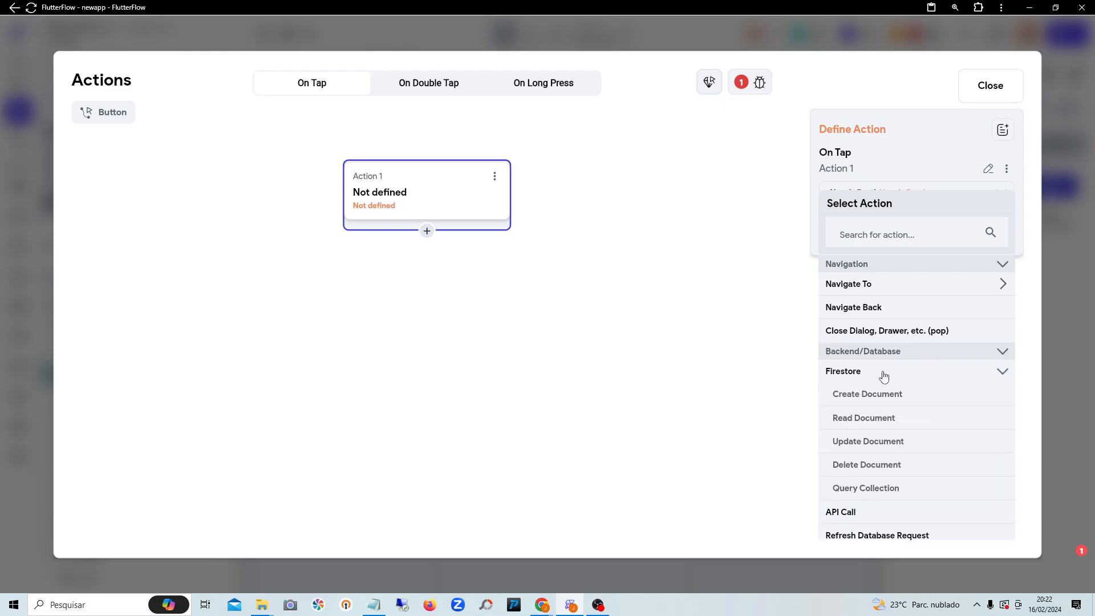
left_click(889, 400)
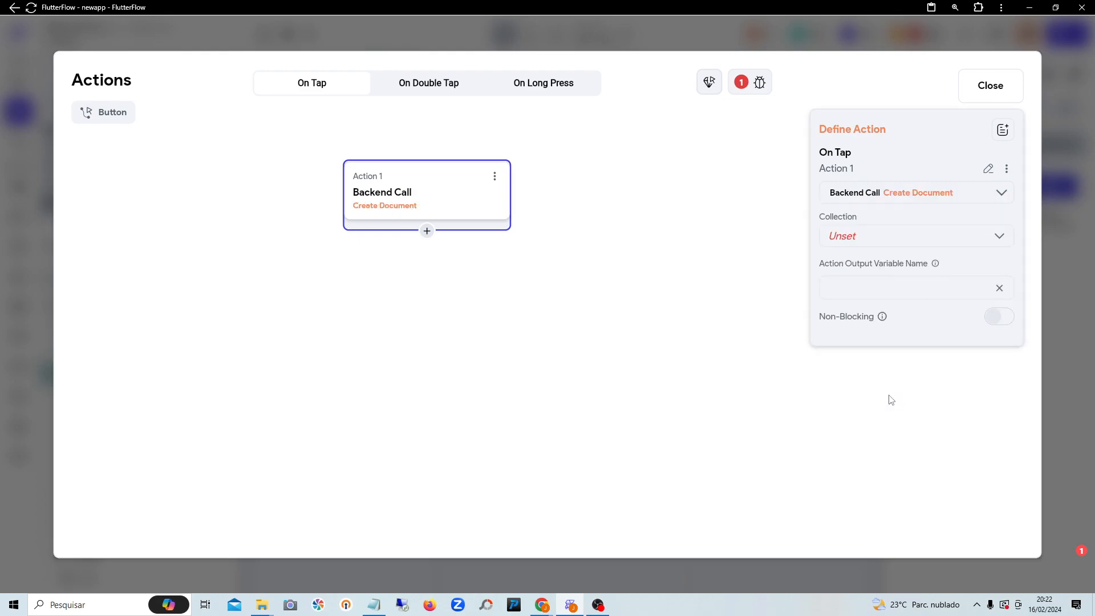
left_click(895, 245)
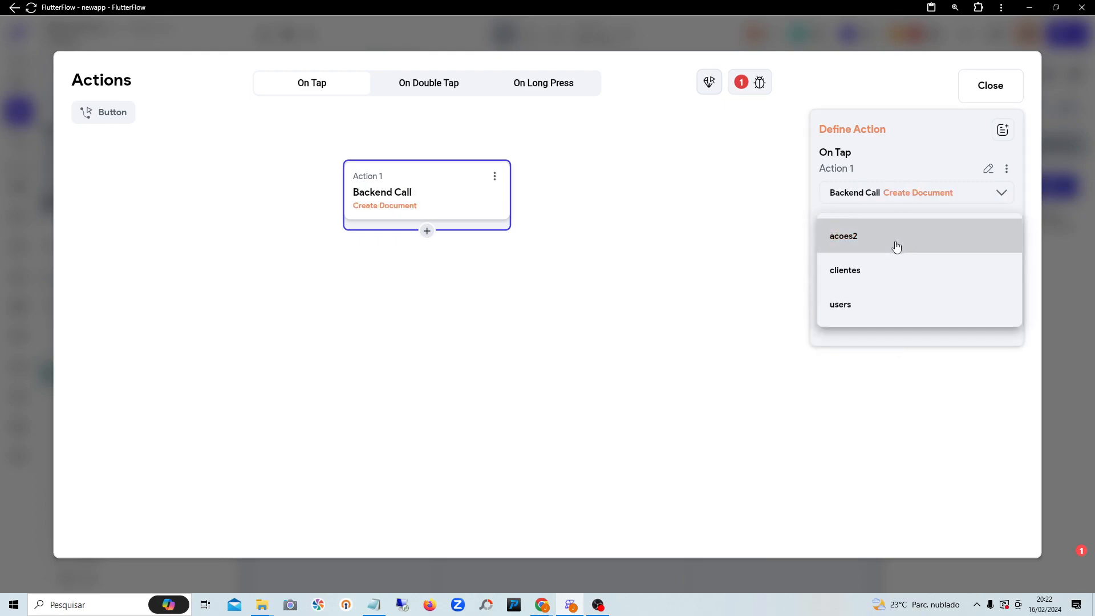
left_click(895, 246)
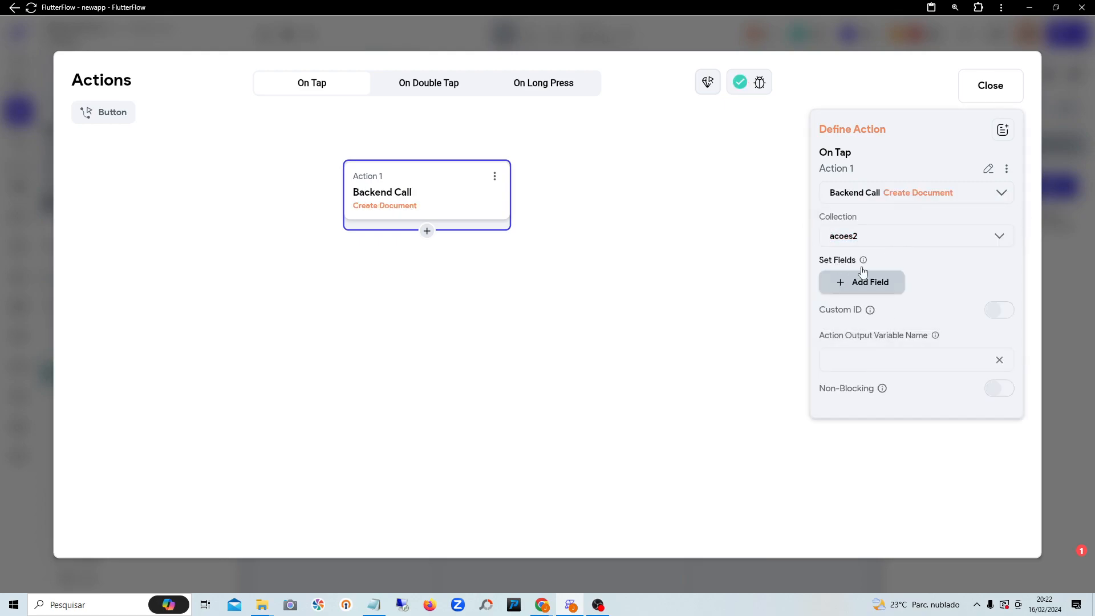
left_click(867, 283)
left_click(860, 321)
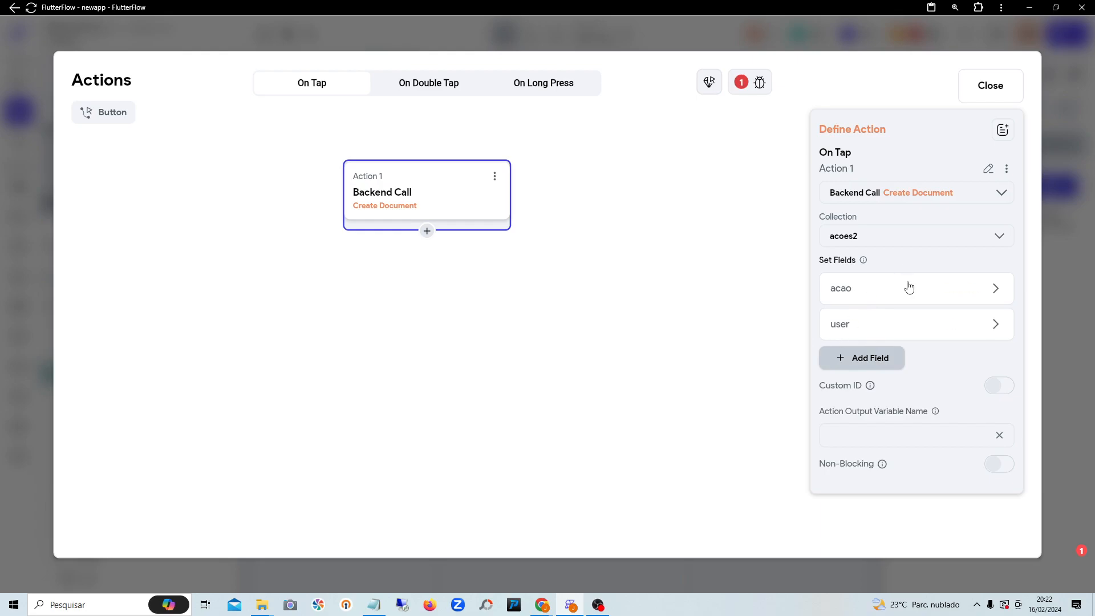
Step: Set the acao field from a variable, using the Widget State of the TextField (Digite a ação)
left_click(995, 291)
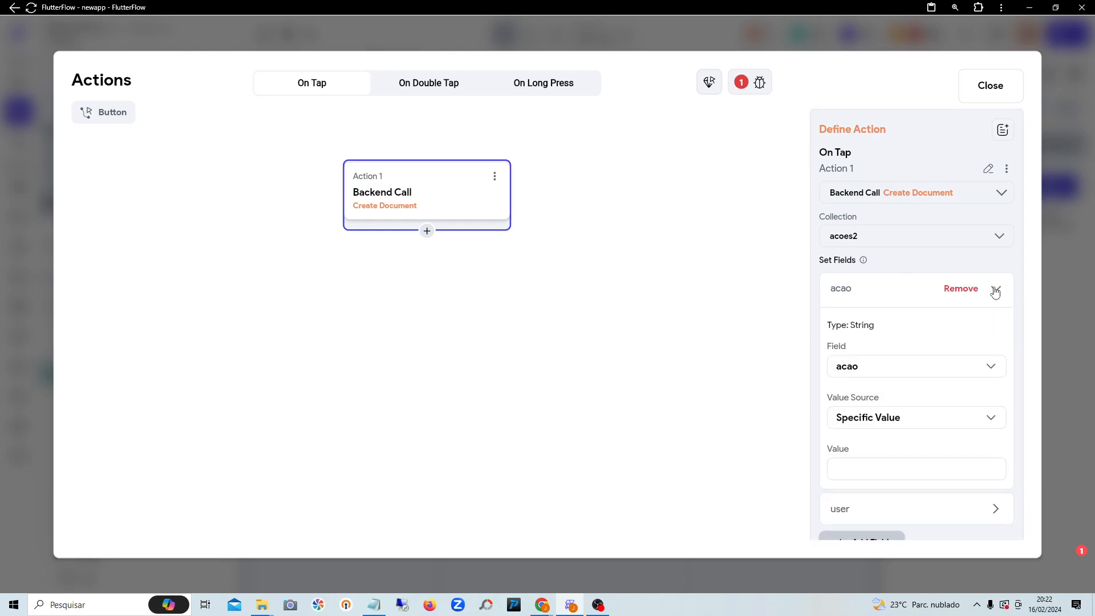
left_click(875, 425)
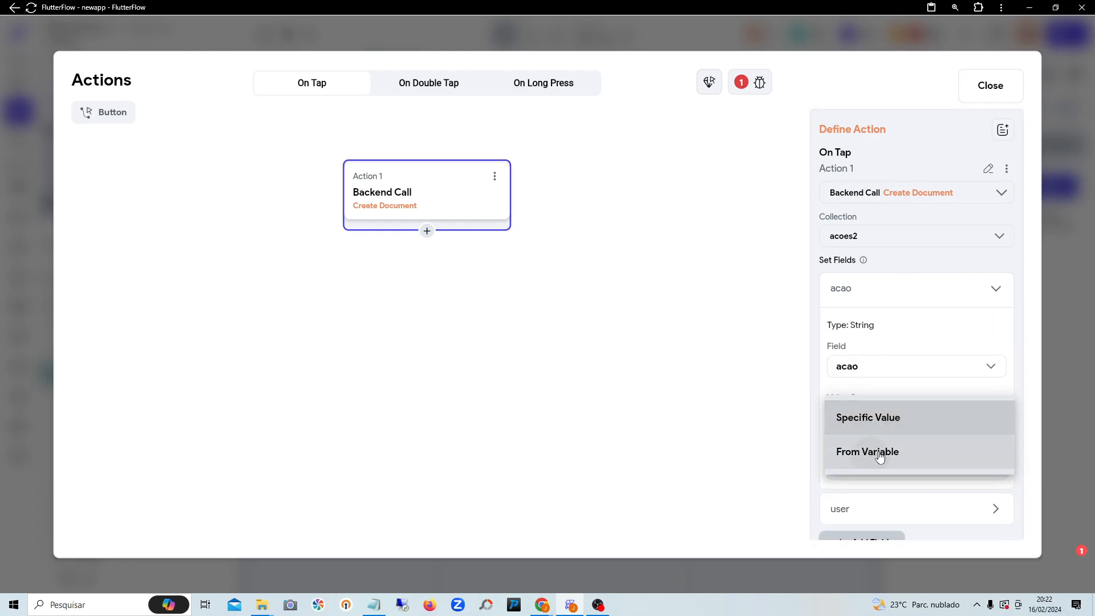
left_click(870, 453)
scroll(908, 393, "down", 2)
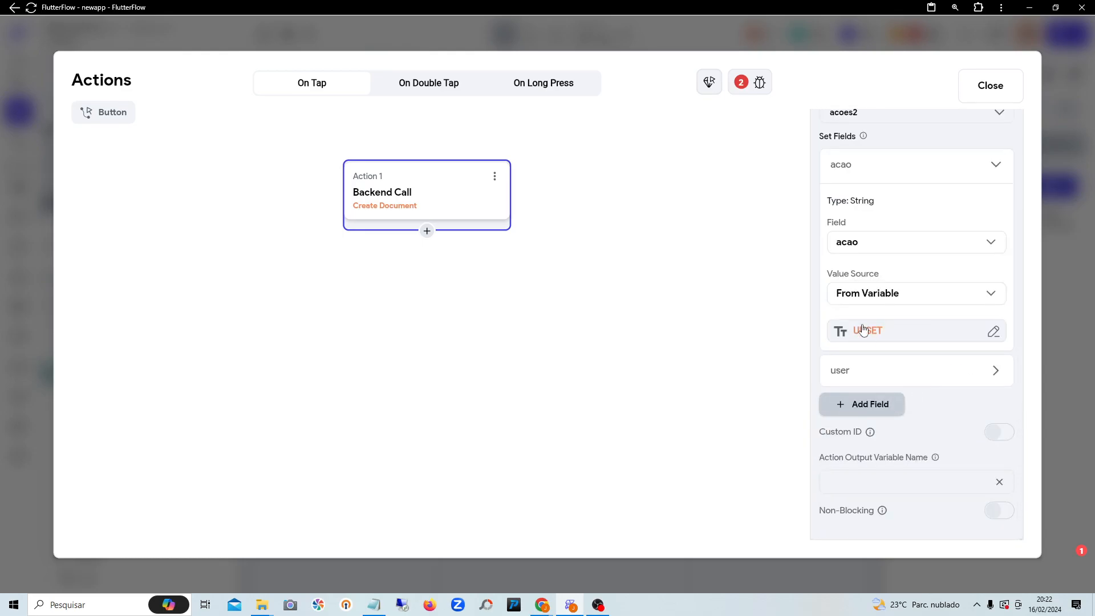
left_click(870, 336)
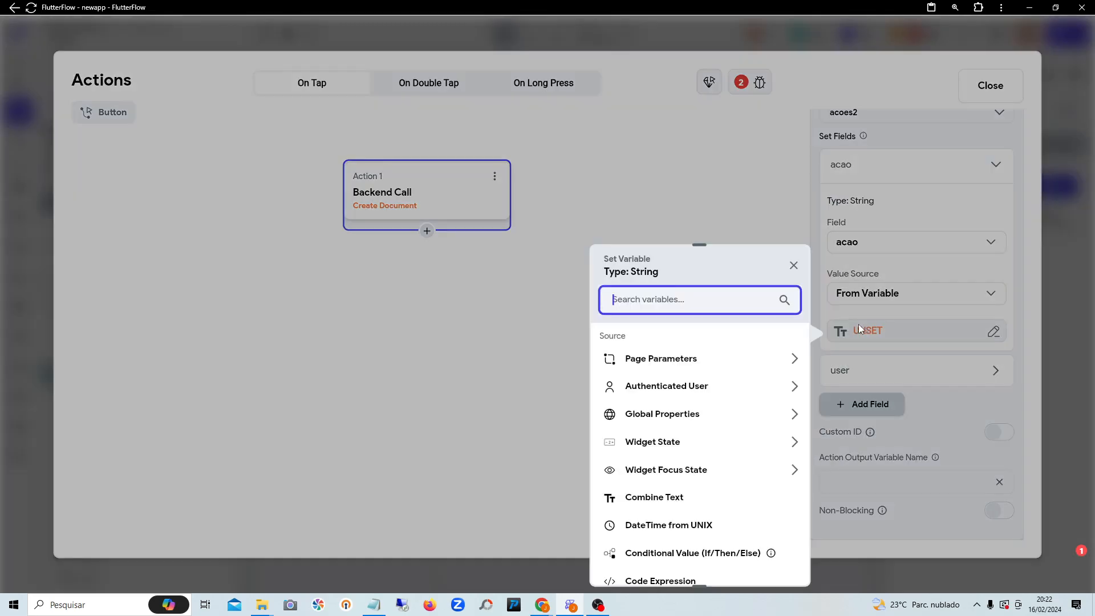
left_click(677, 442)
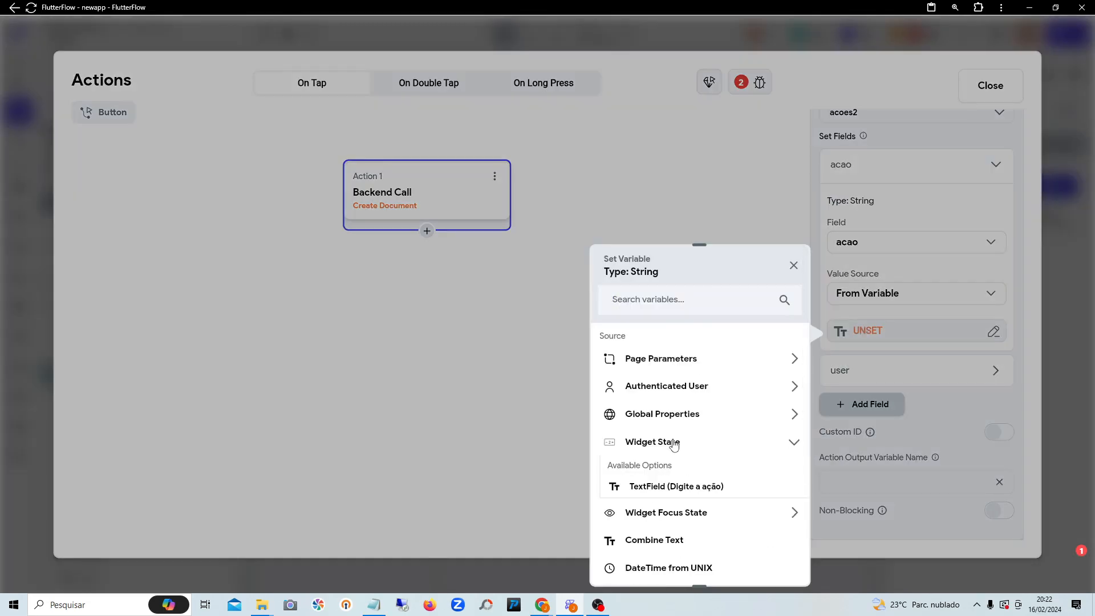
left_click(679, 487)
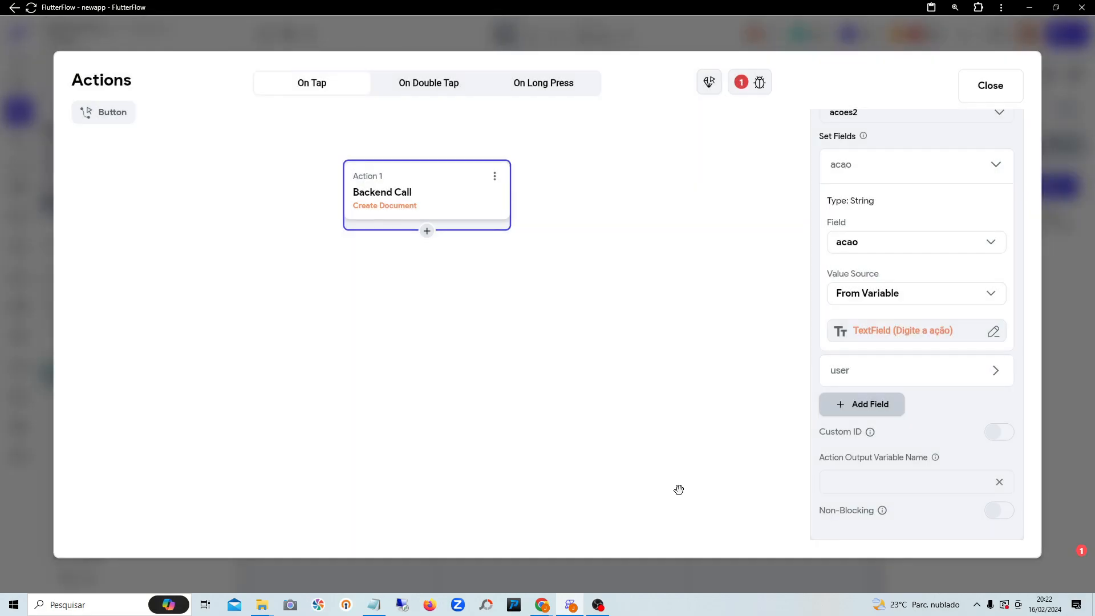
Step: Set the user field to the Authenticated User's User Reference, confirm it and close the Action Flow Editor
left_click(878, 371)
scroll(877, 386, "down", 2)
left_click(870, 395)
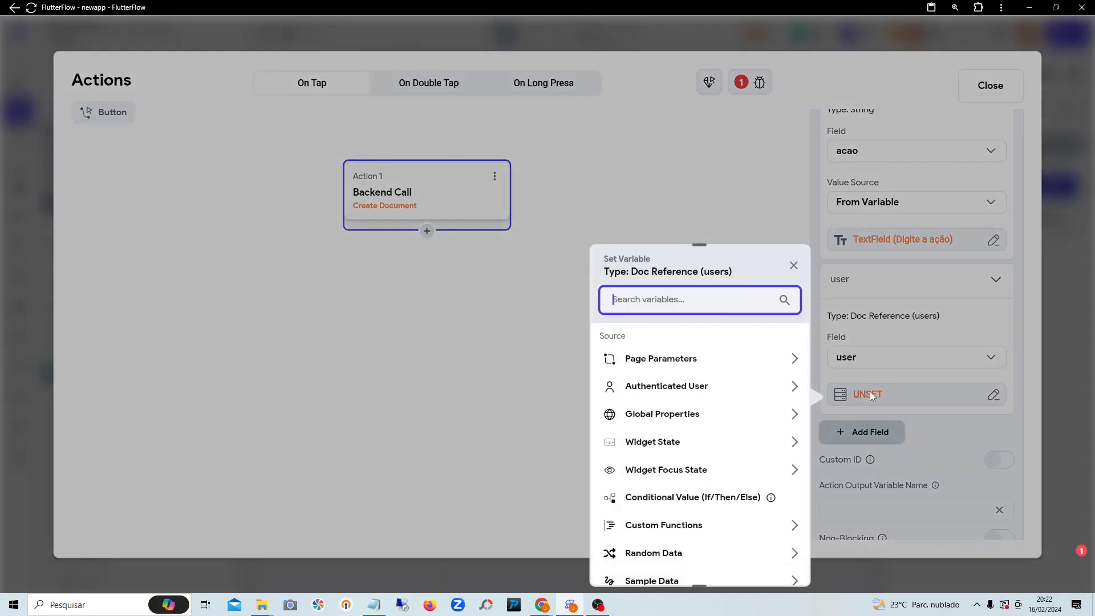
left_click(675, 387)
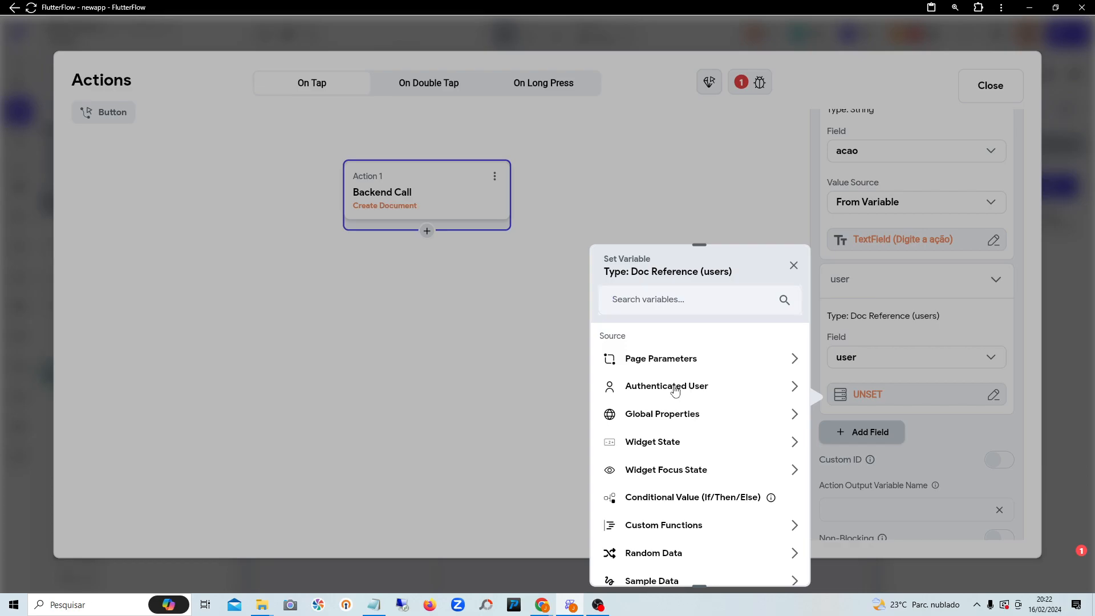
scroll(679, 399, "down", 2)
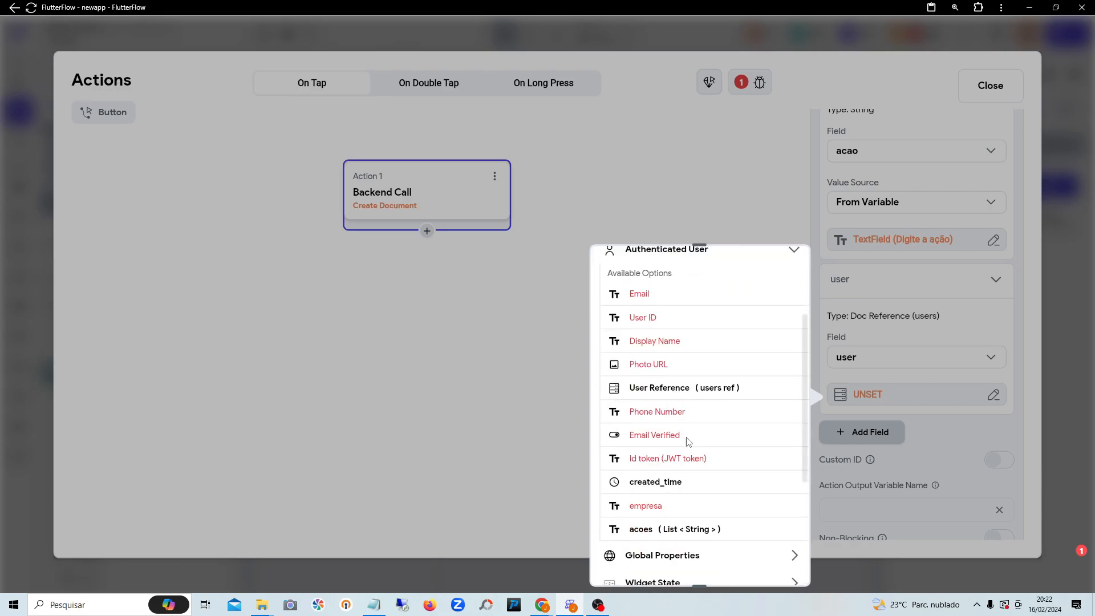
left_click(671, 393)
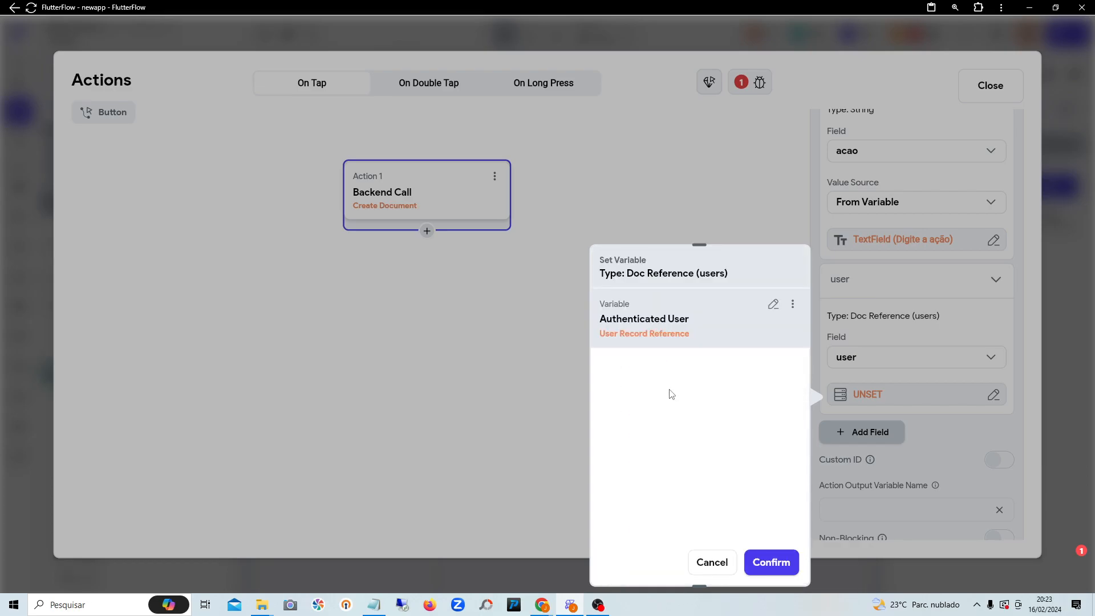
left_click(764, 562)
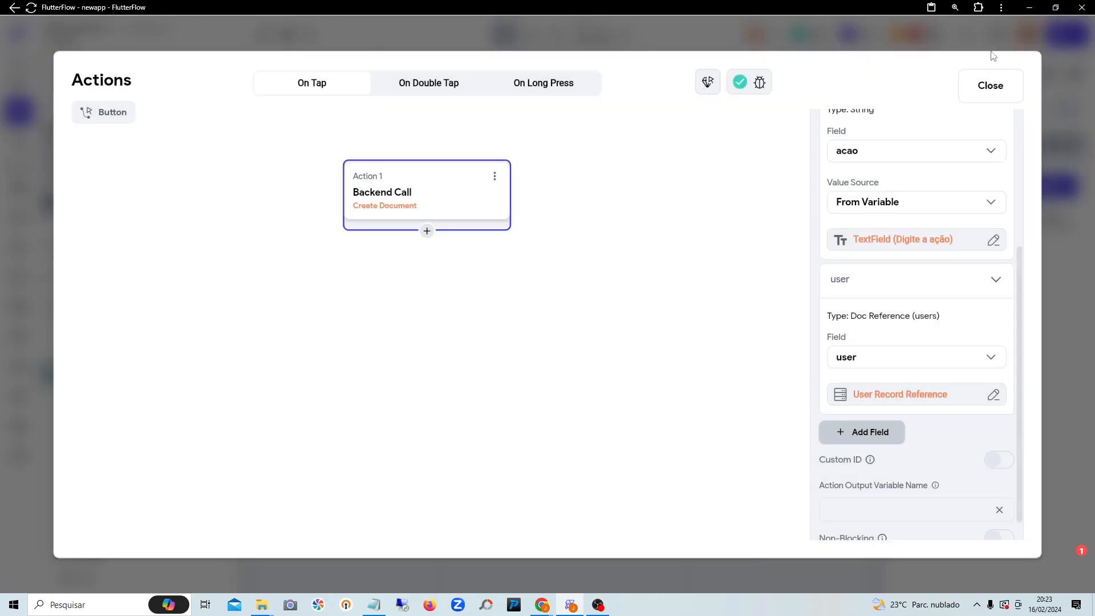
left_click(991, 86)
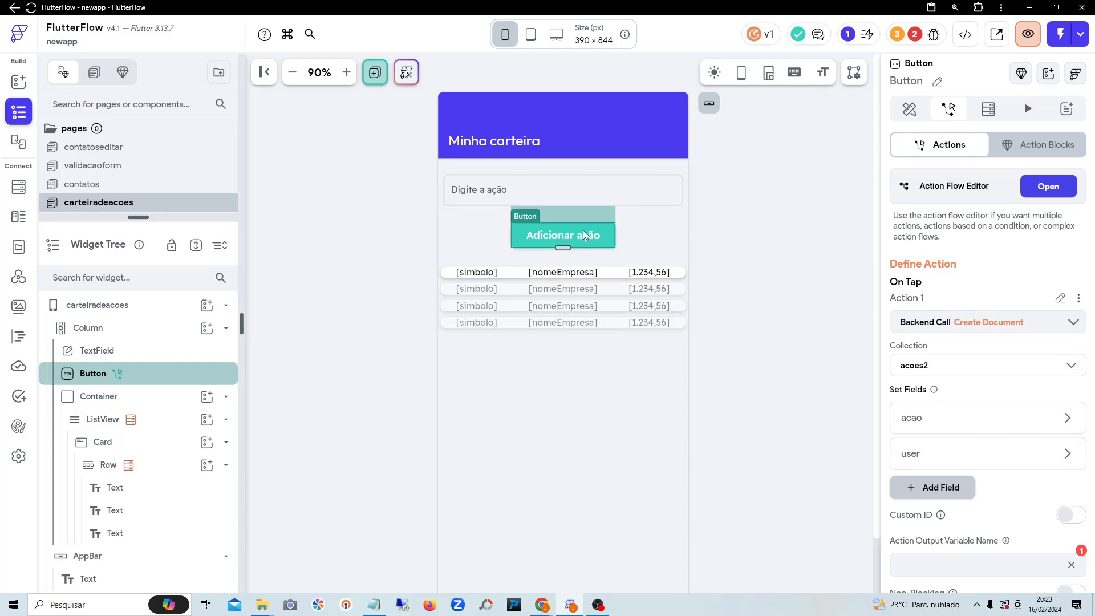
Step: Reopen the button's action flow and add an Informational Dialog alert after the Create Document action
left_click(1049, 185)
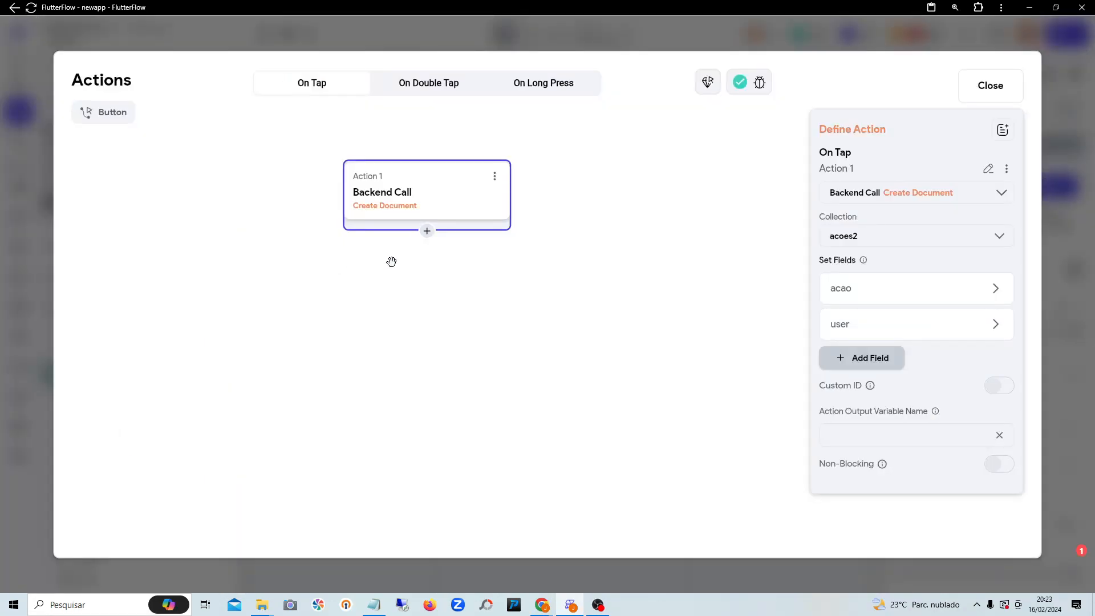
left_click(427, 231)
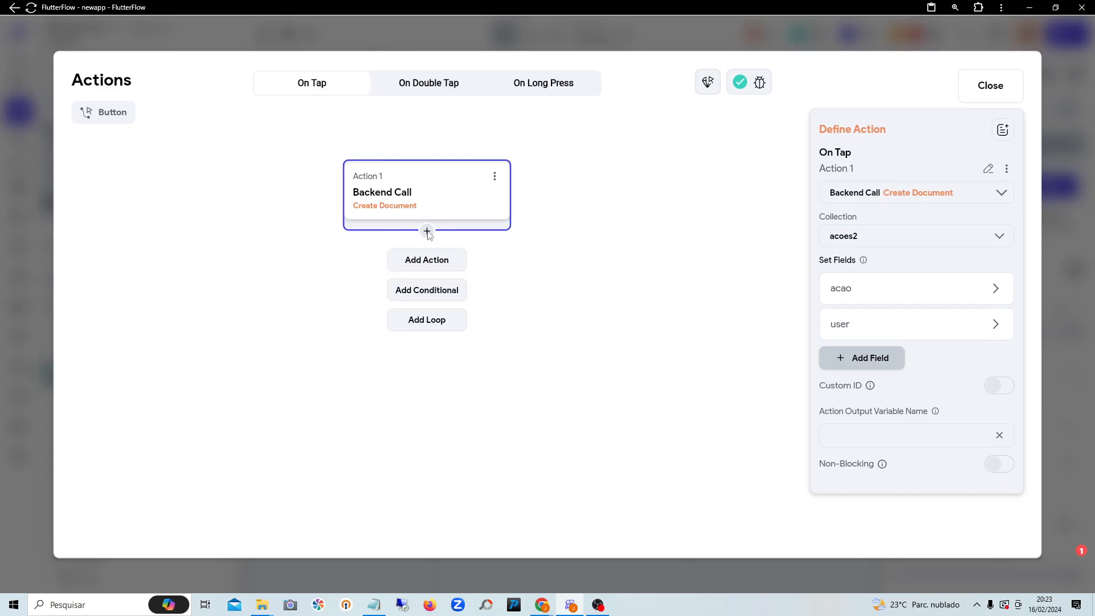
left_click(423, 268)
left_click(878, 408)
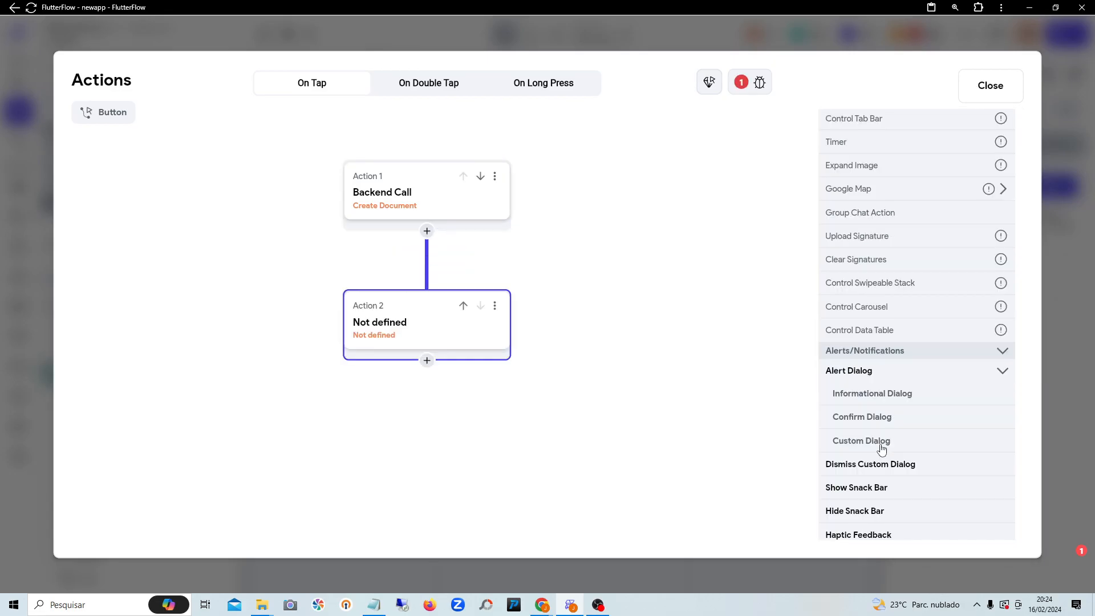
left_click(881, 394)
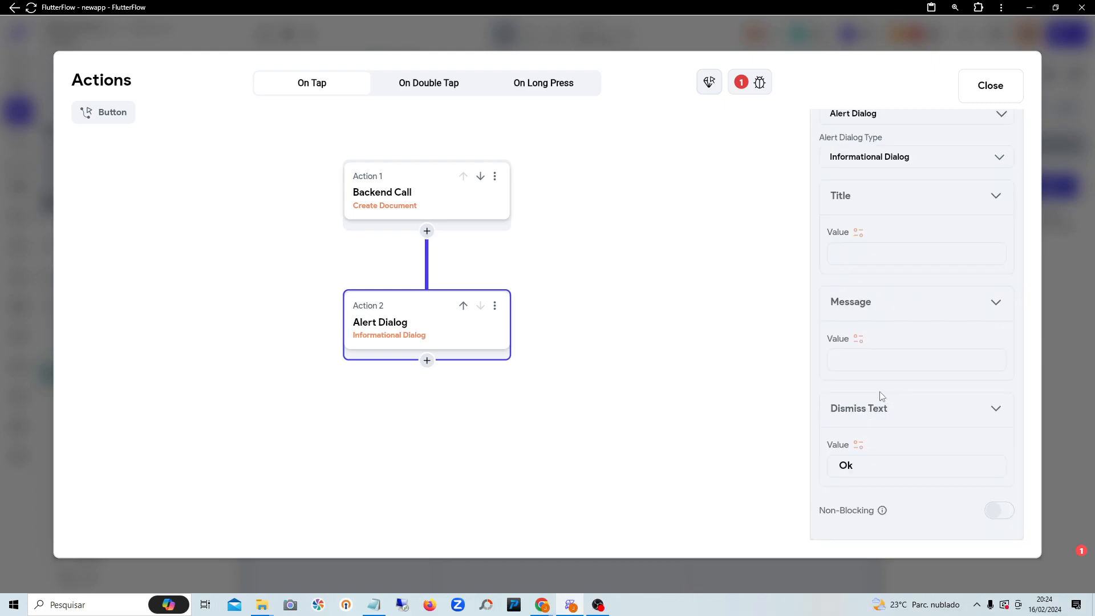
Step: Set the dialog's title to "Ação incluida" and message to "Incluido com sucesso.", and close the action flow
scroll(899, 234, "up", 2)
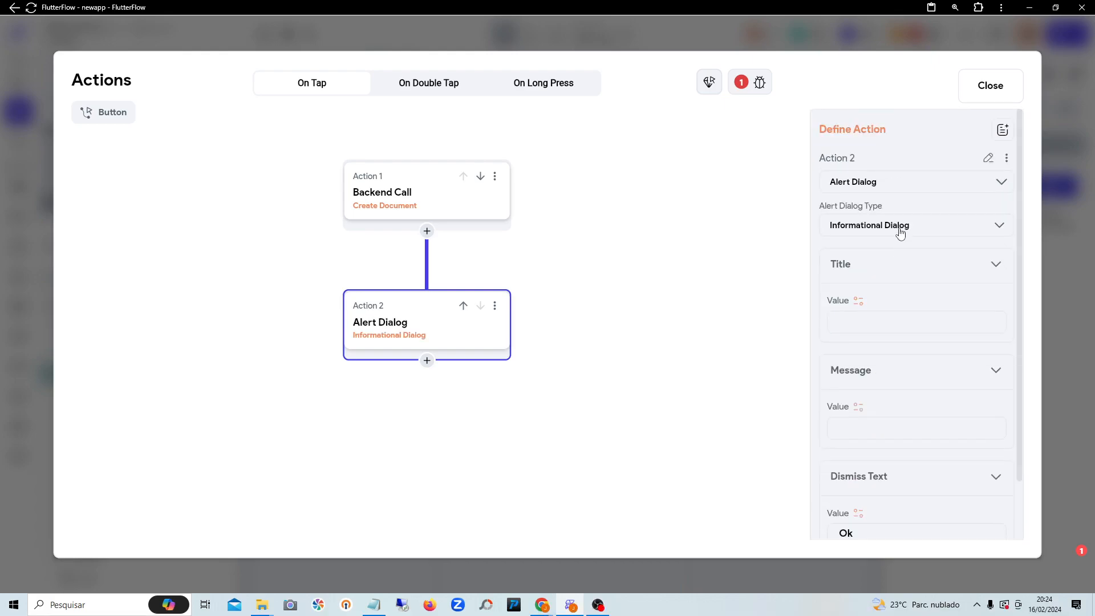
scroll(902, 273, "down", 1)
scroll(896, 325, "down", 1)
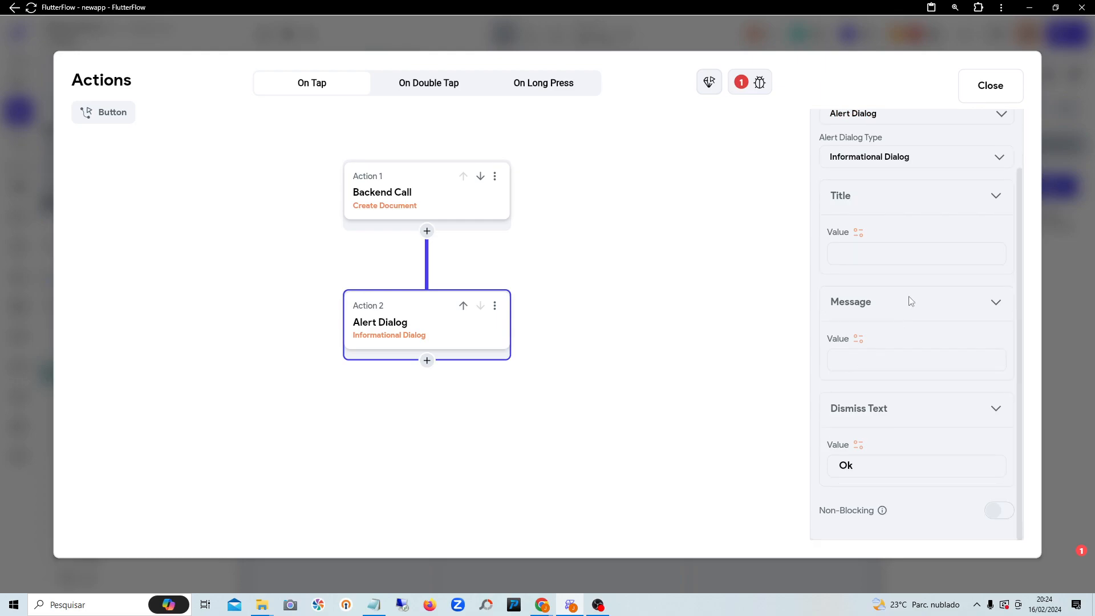
scroll(913, 294, "up", 2)
scroll(913, 294, "up", 1)
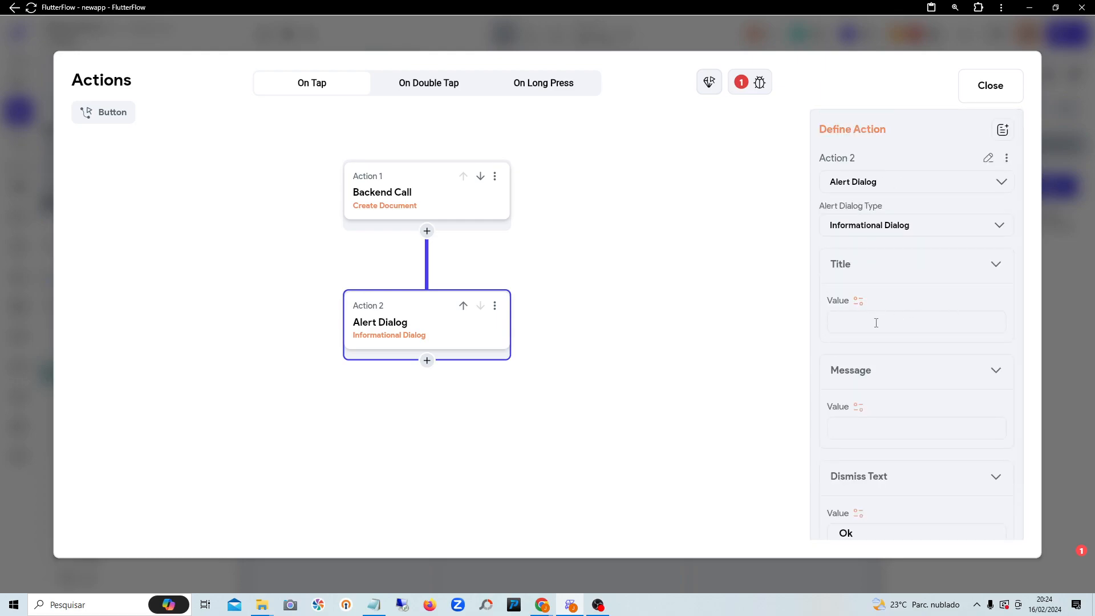
type("A")
type("uida")
left_click(905, 433)
type("Incluido com ")
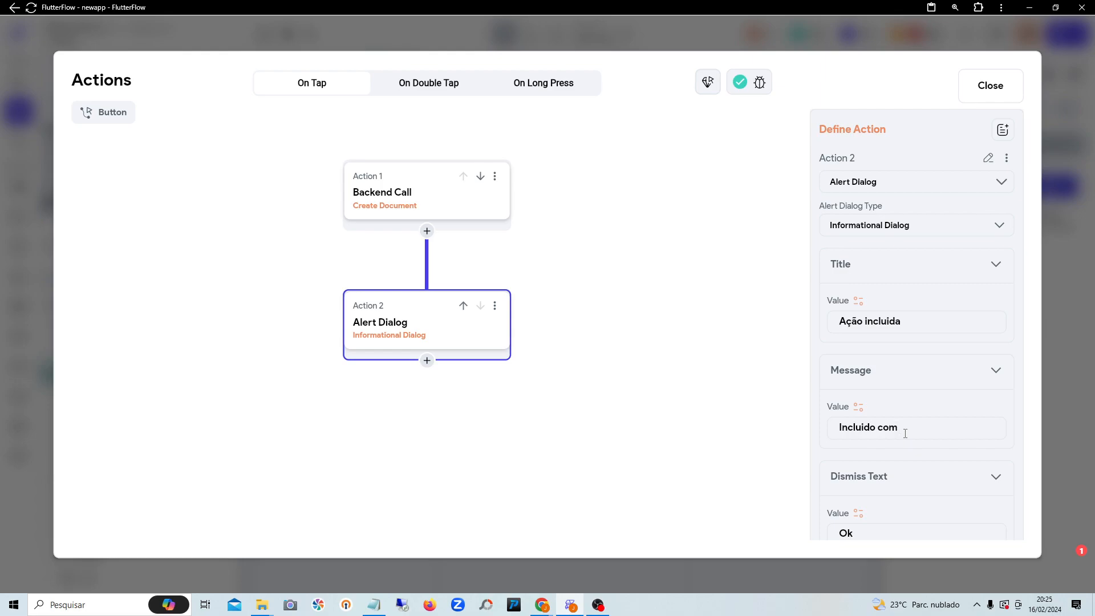
type("sucesso")
scroll(924, 387, "down", 1)
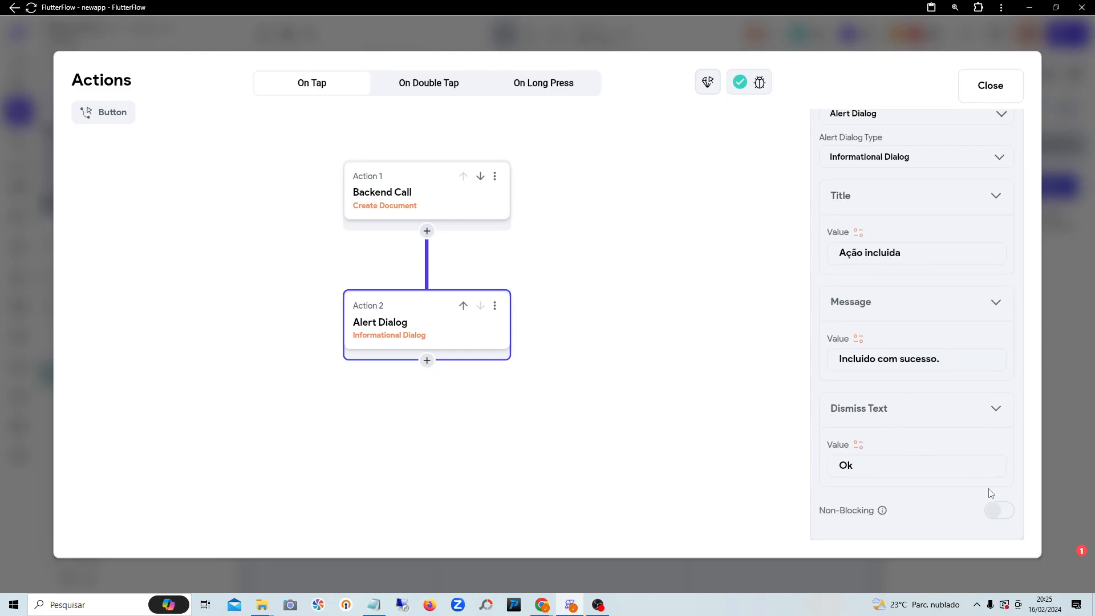
left_click(989, 86)
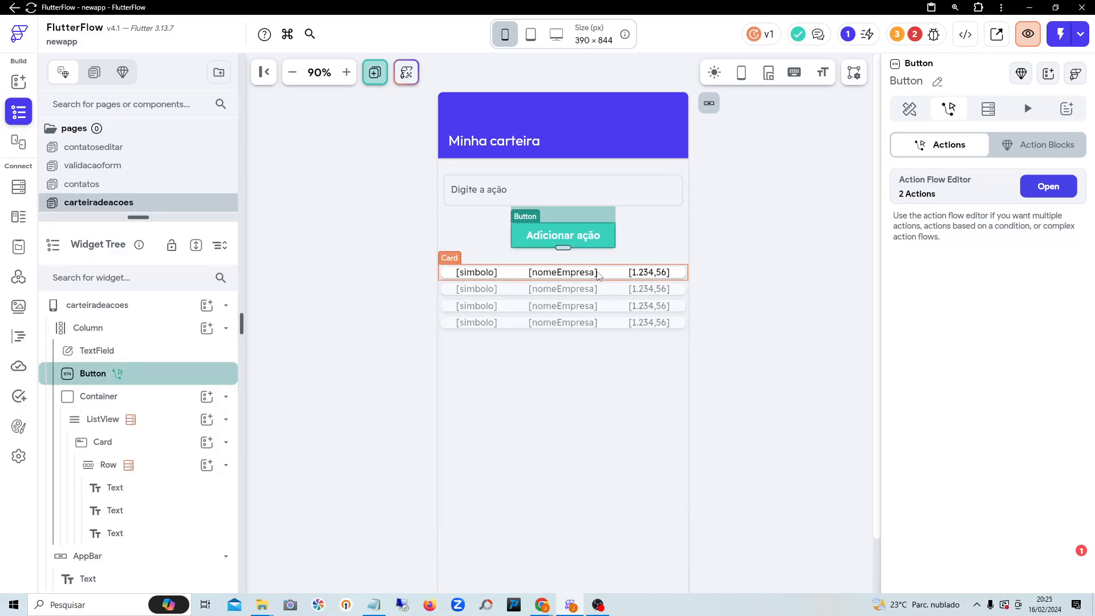
Step: Add an Icon widget to the Row inside the ListView's Card, after the three Text widgets
left_click(681, 275)
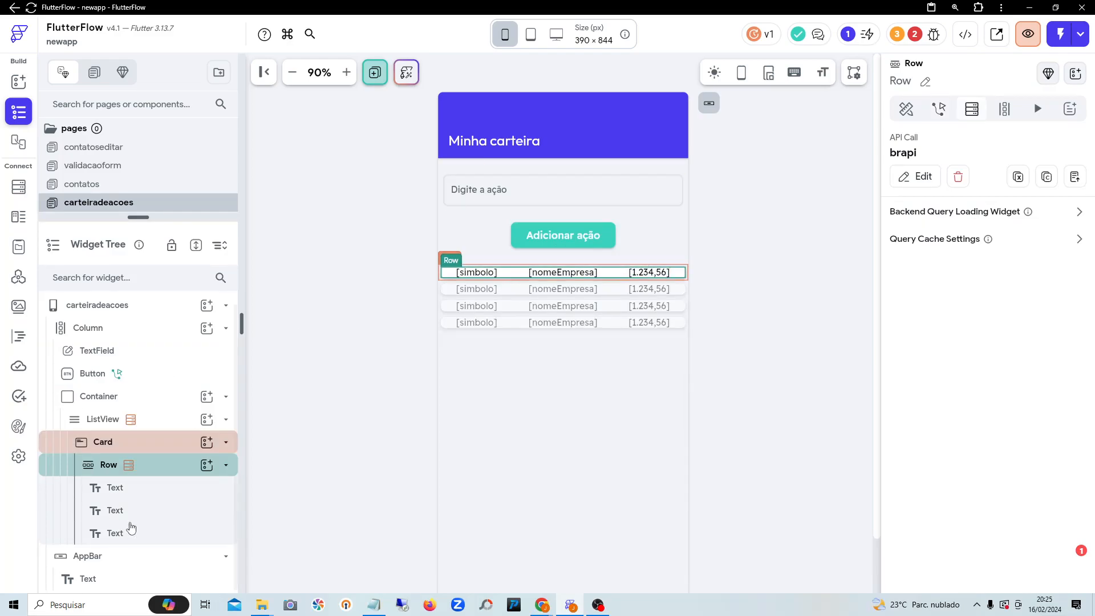
left_click(206, 465)
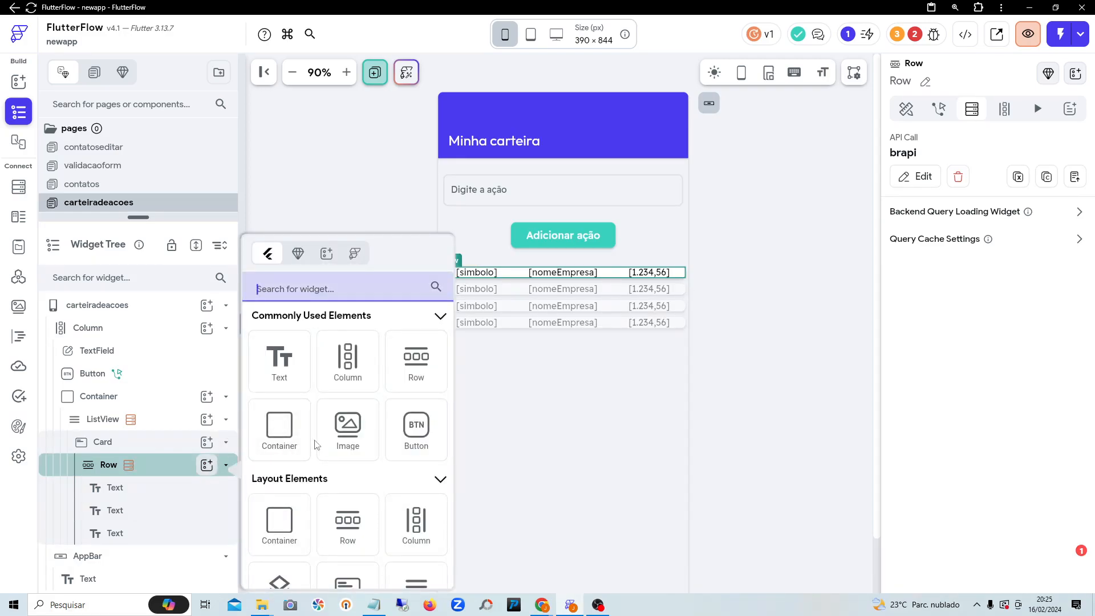
type("icon")
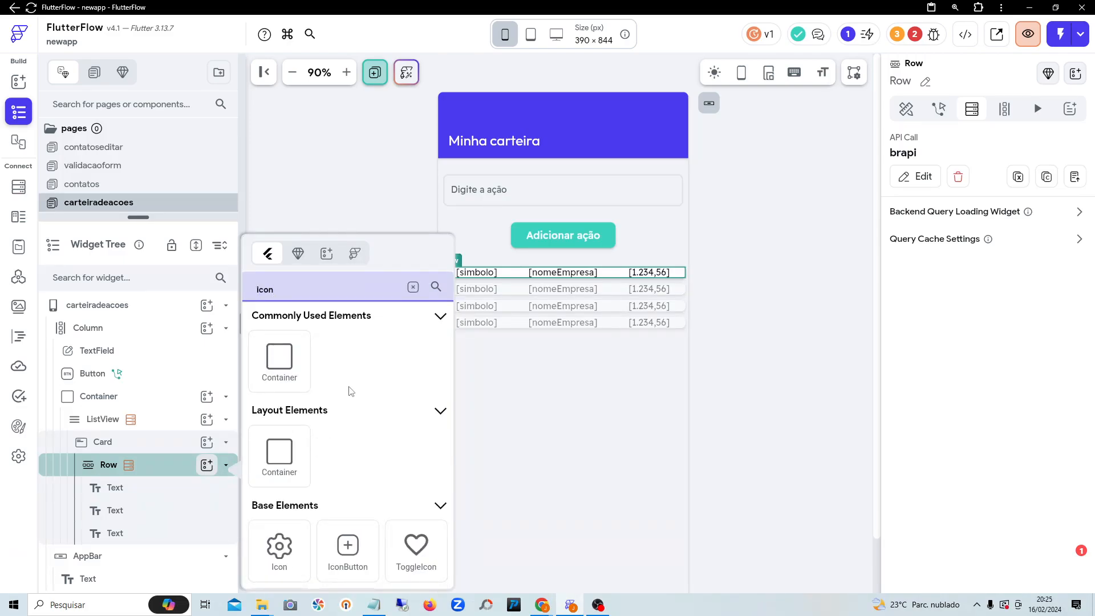
left_click(284, 563)
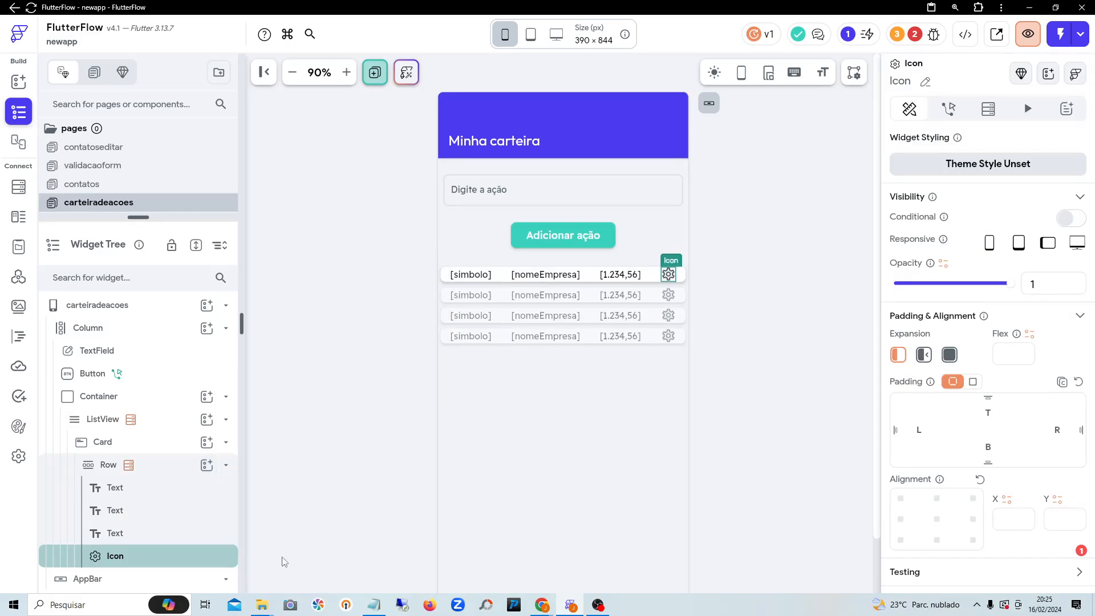
Step: Search the Material icons for "delet" and change the Row's icon to delete_forever
scroll(1041, 485, "down", 3)
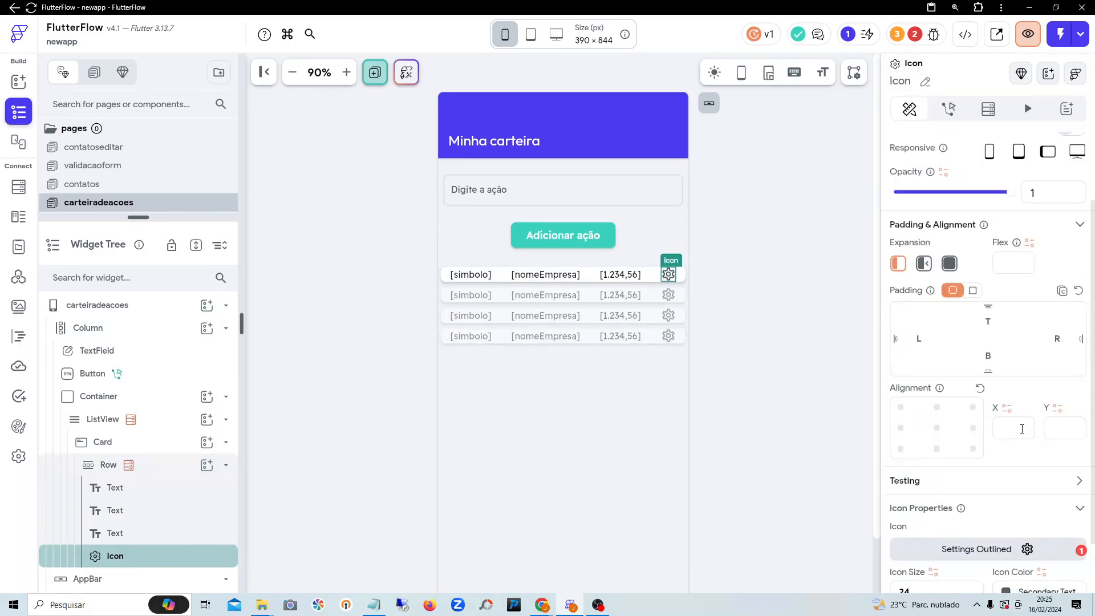
left_click(1020, 484)
type("cl")
key("BackSpace")
key("BackSpace")
type("delet")
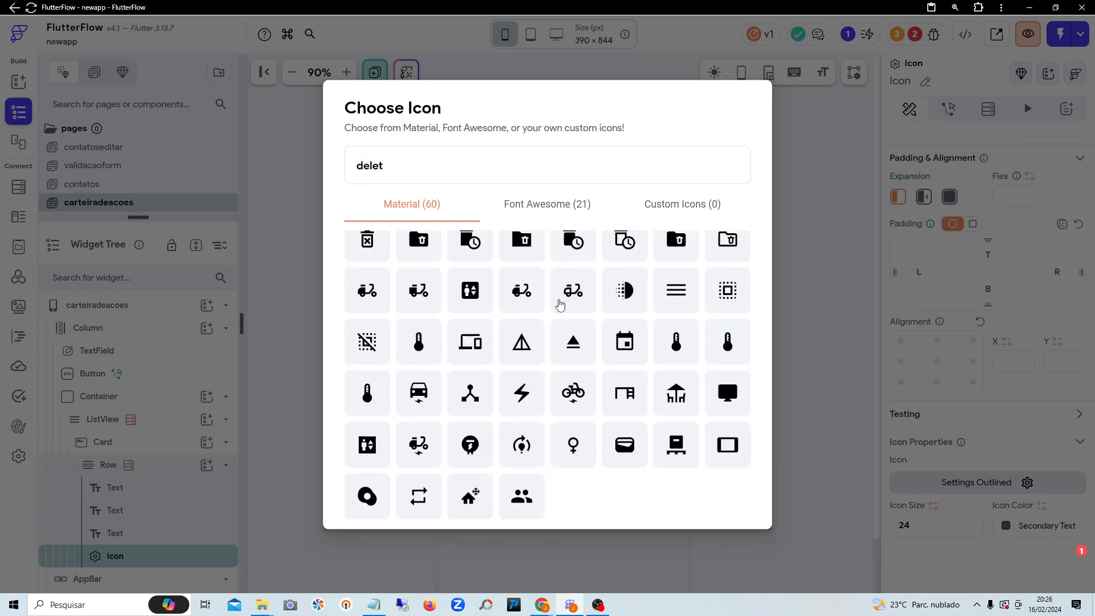
scroll(586, 359, "up", 3)
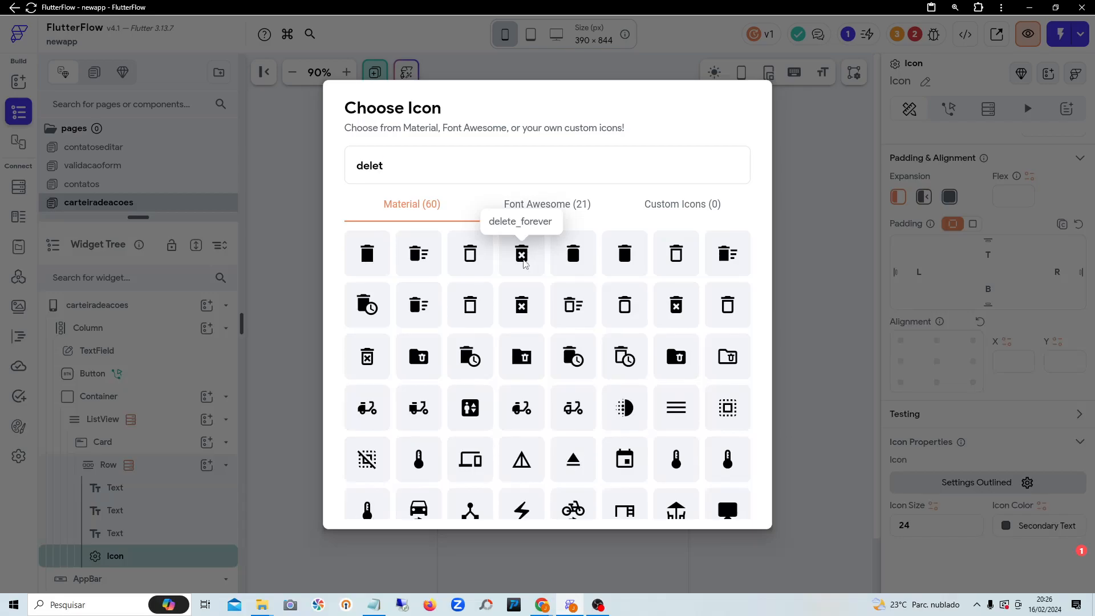
left_click(521, 254)
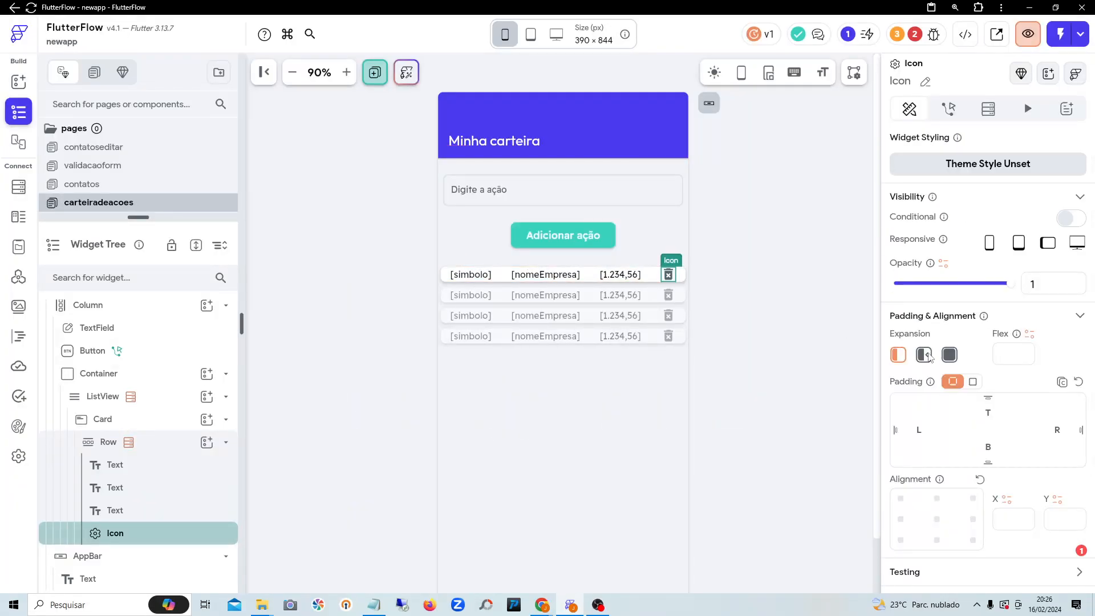
Step: Set the delete icon's Icon Size to 30
left_click(949, 109)
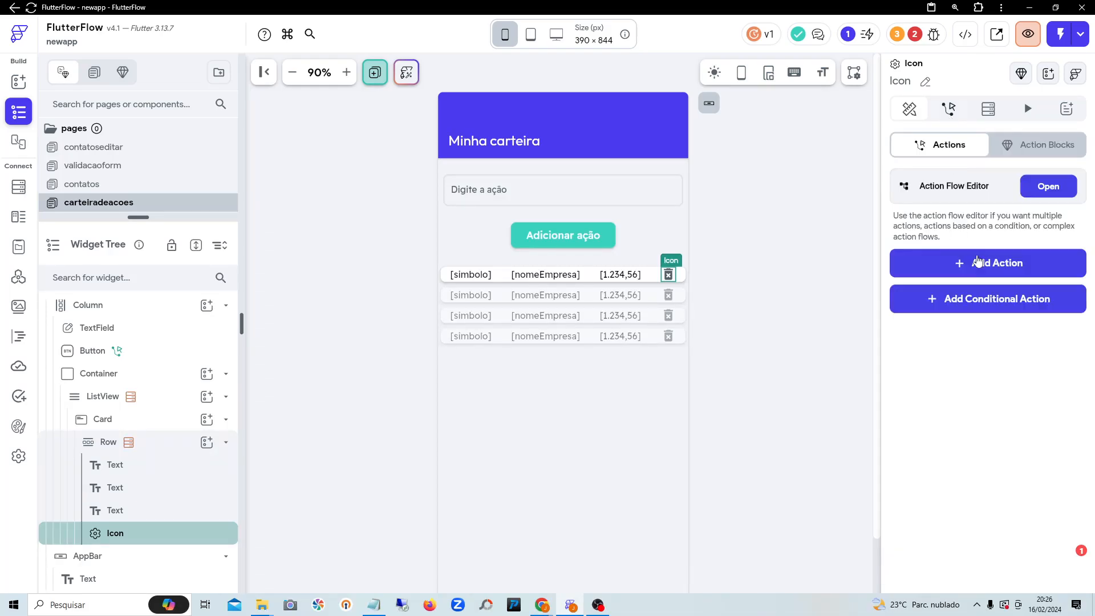
left_click(909, 108)
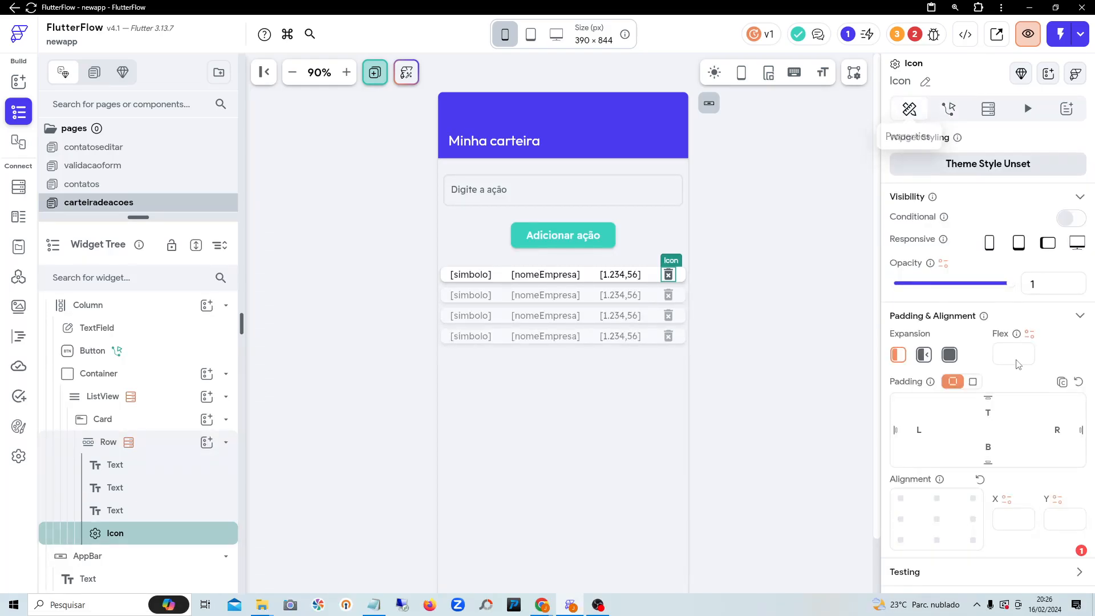
scroll(1007, 363, "down", 3)
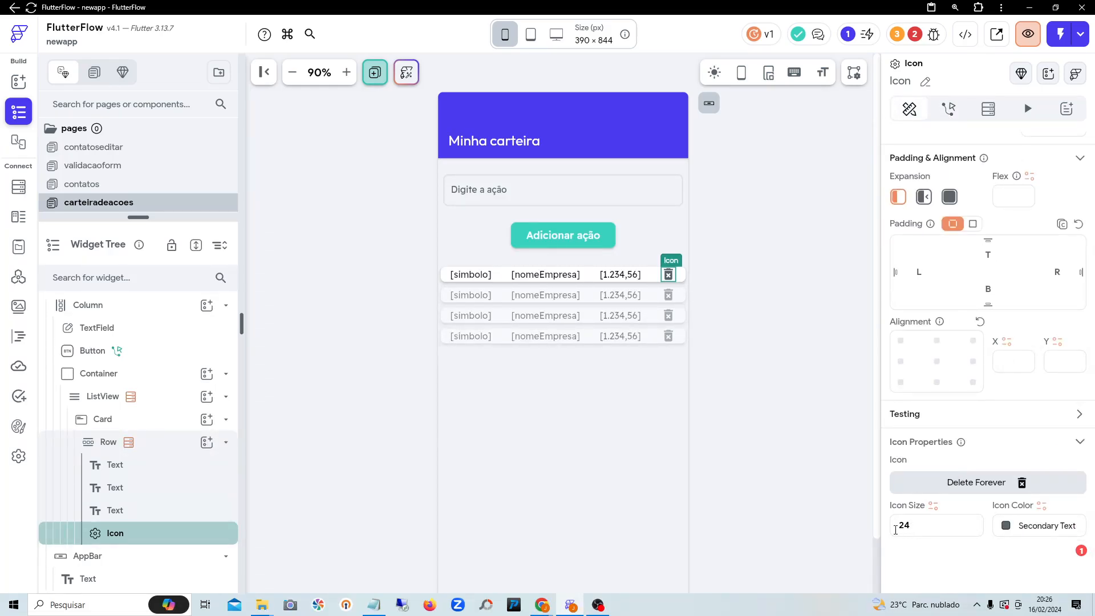
left_click_drag(909, 526, 878, 532)
type("30")
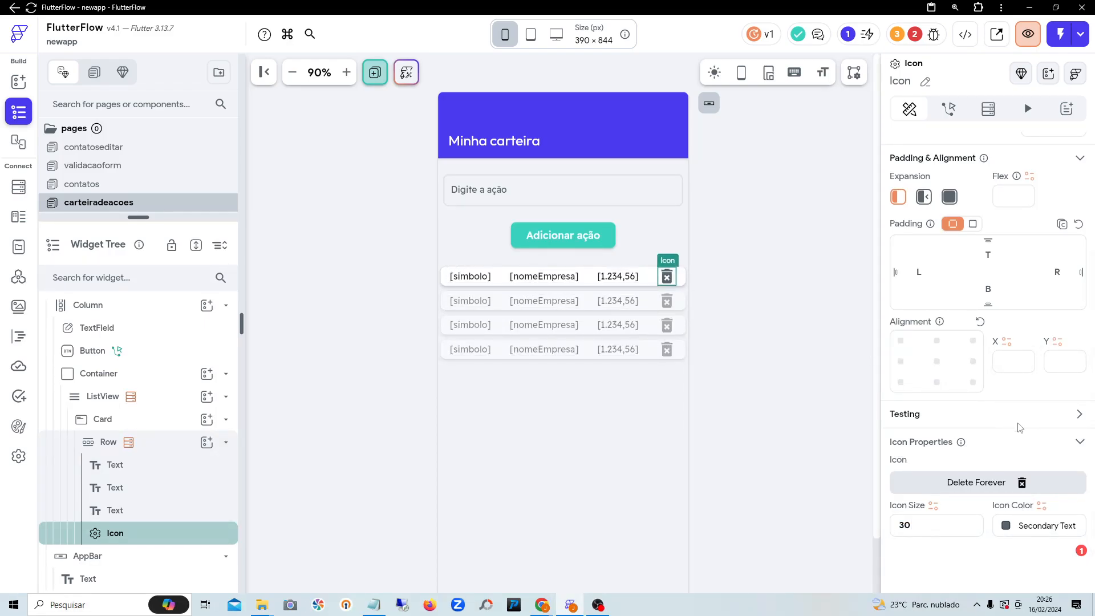
Step: Set the delete icon's Icon Color to the Tertiary theme color
left_click(1013, 530)
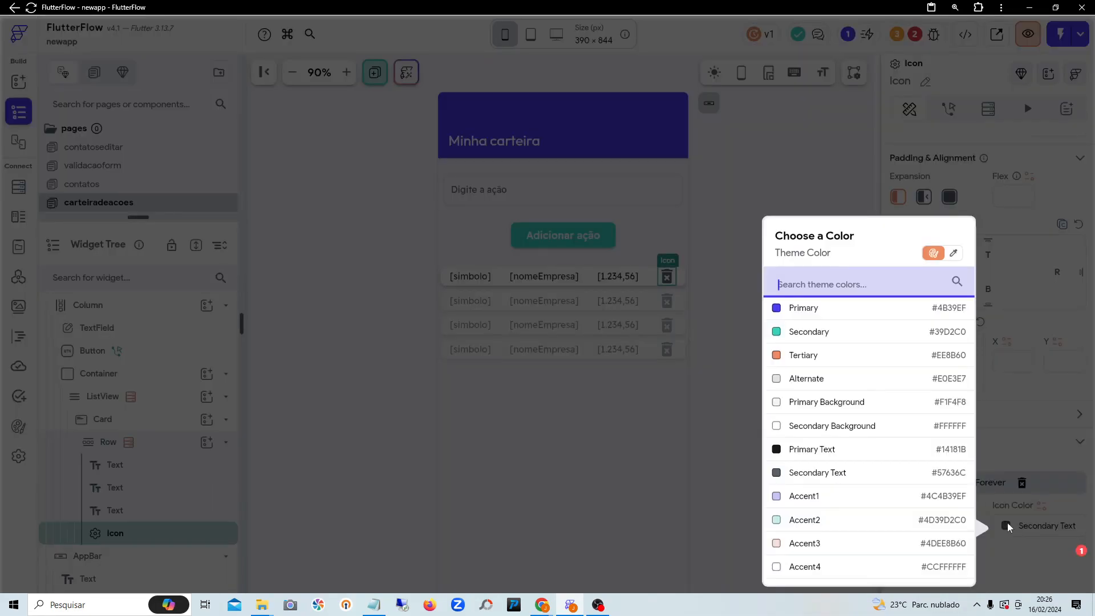
left_click(780, 356)
left_click(778, 358)
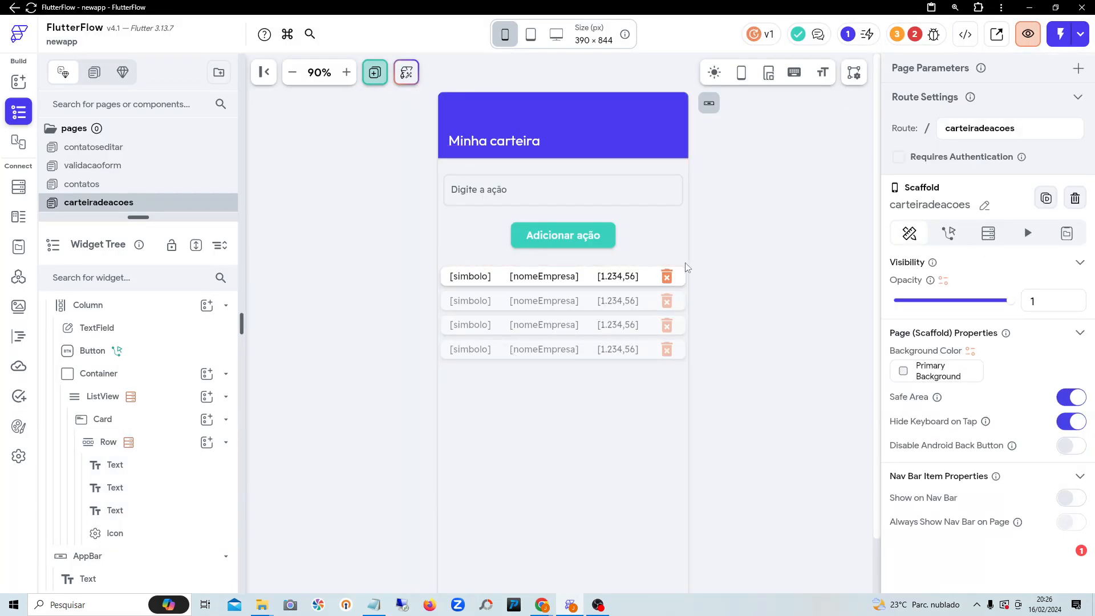
Step: Add an On Tap action to the delete icon using the Firestore Delete Document backend call
left_click(666, 276)
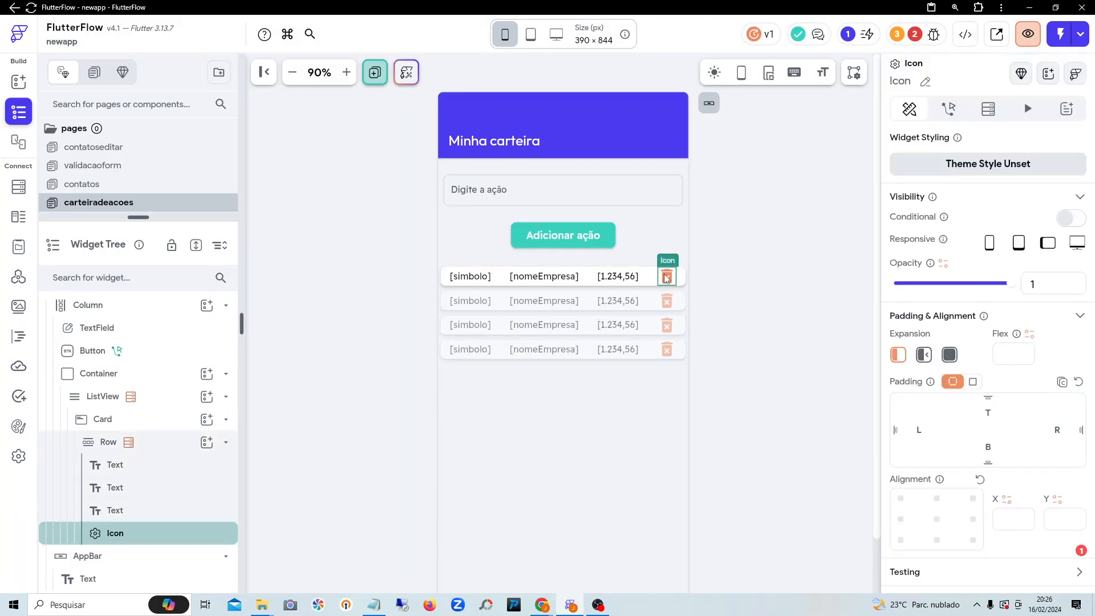
left_click(951, 110)
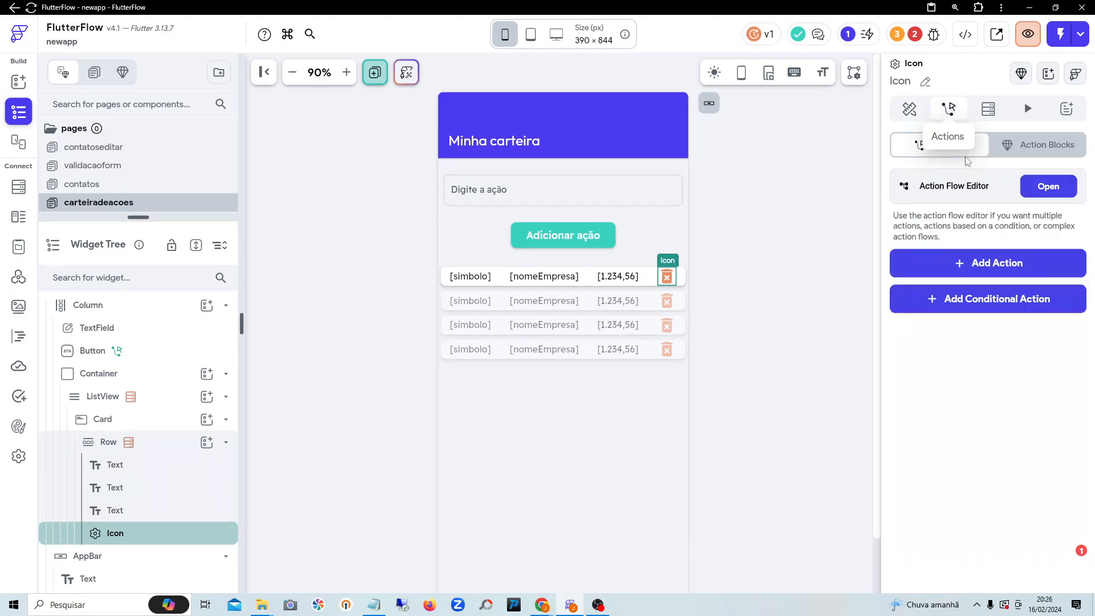
left_click(1049, 188)
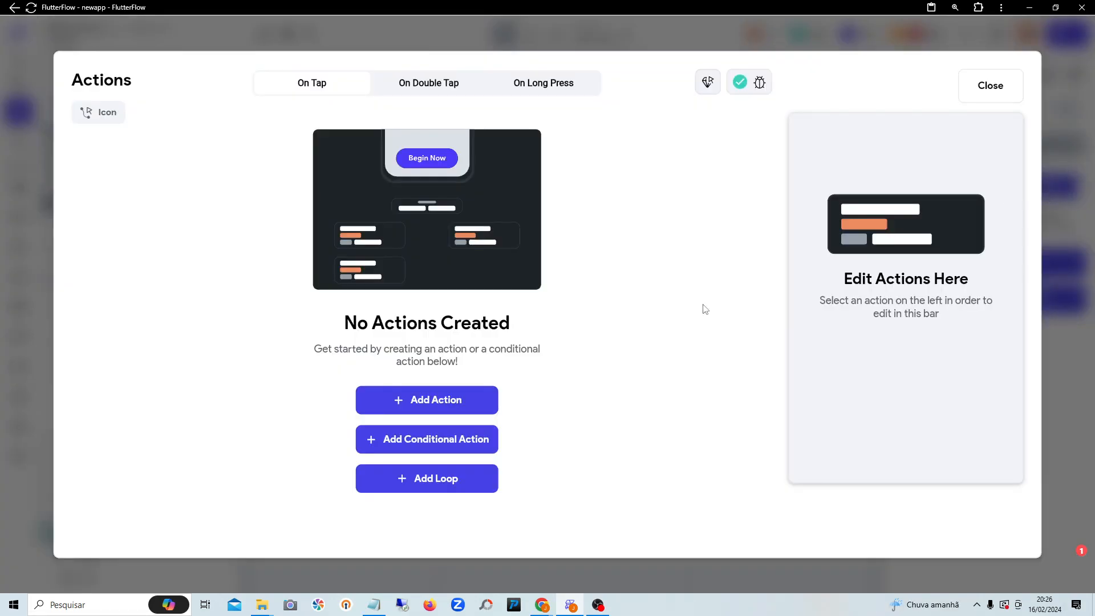
left_click(440, 411)
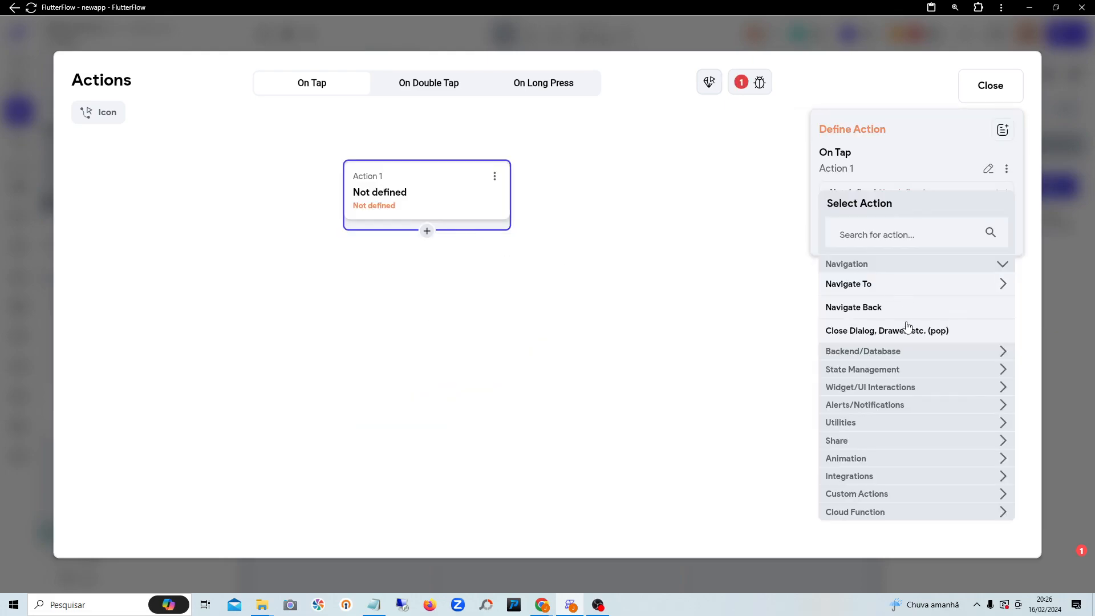
left_click(900, 352)
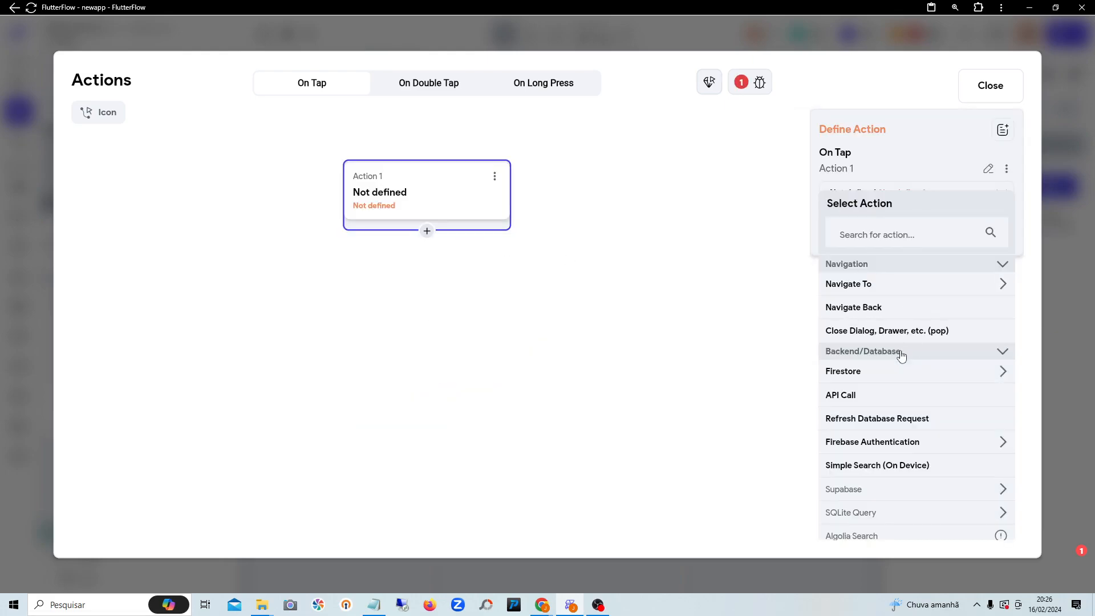
left_click(869, 371)
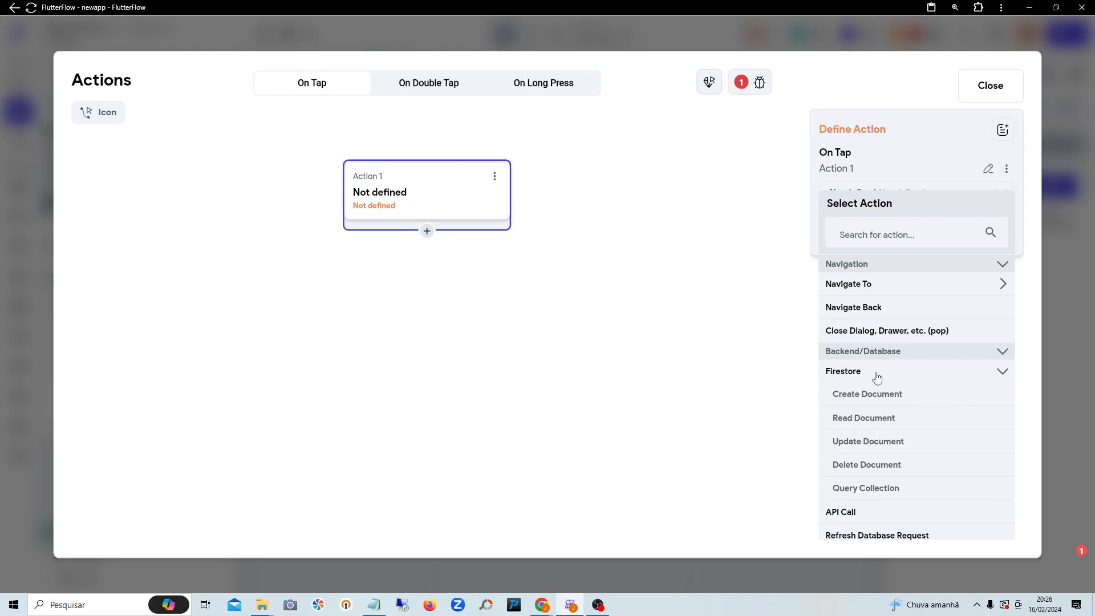
left_click(878, 469)
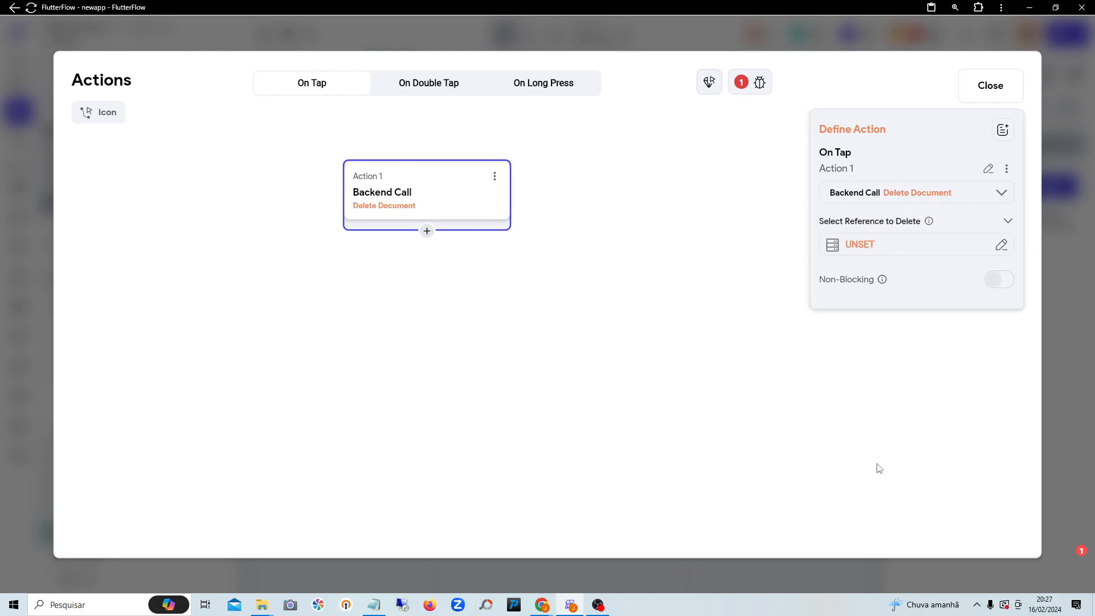
Step: Set the reference to delete to the acoes2 Document's Reference and close the icon's action flow
left_click(890, 249)
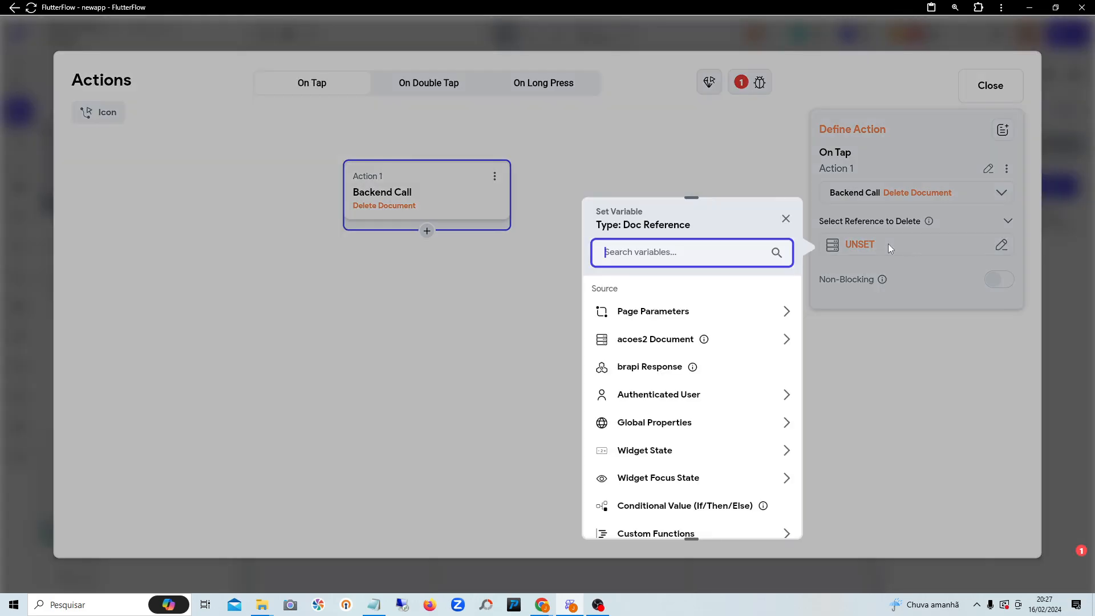
left_click(662, 343)
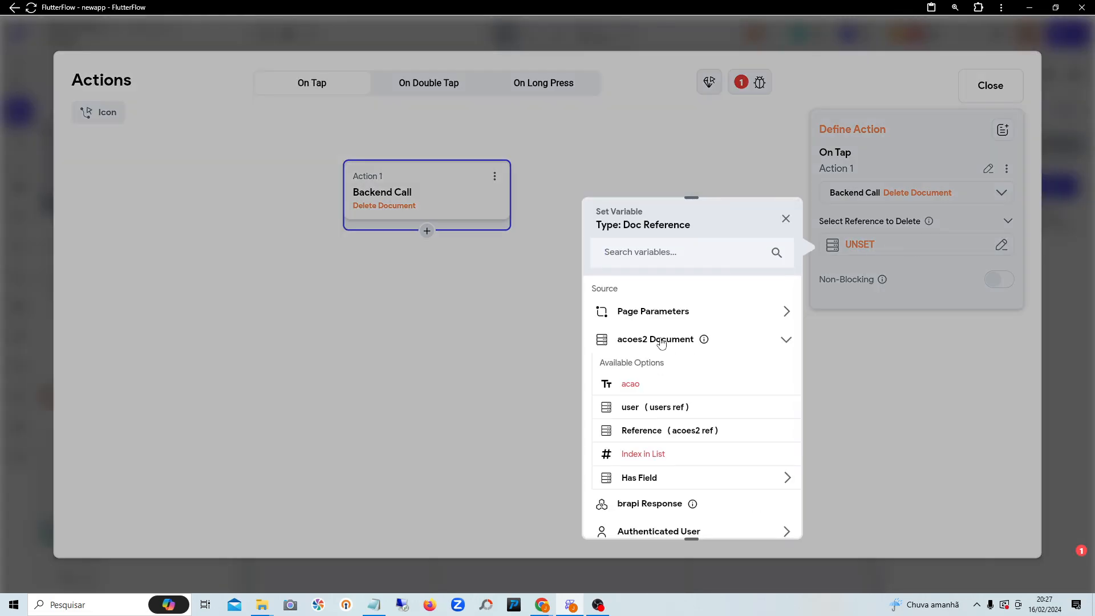
left_click(669, 436)
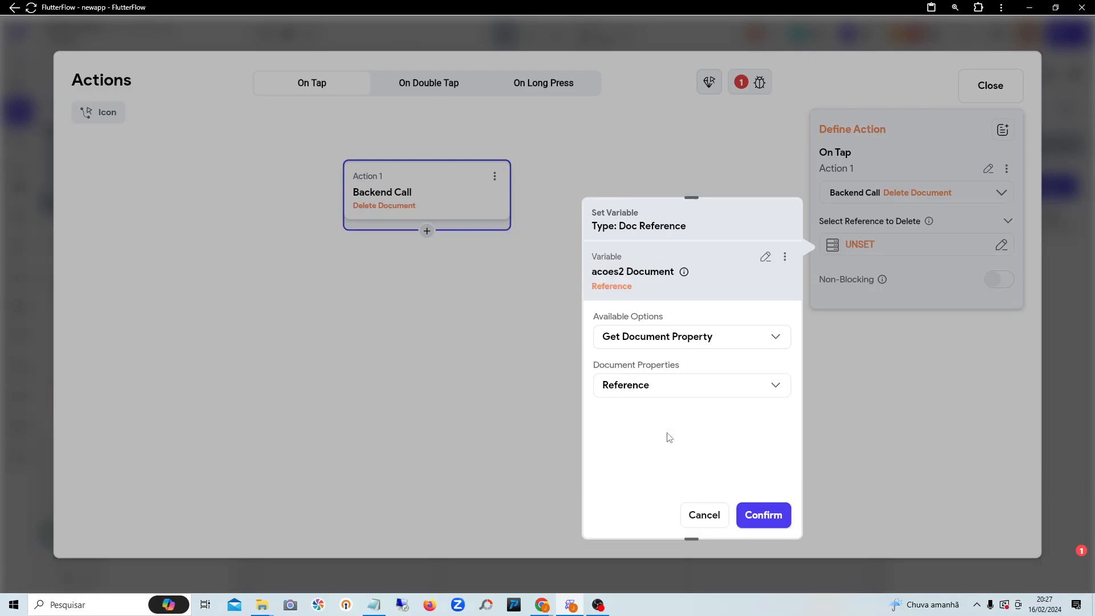
left_click(768, 519)
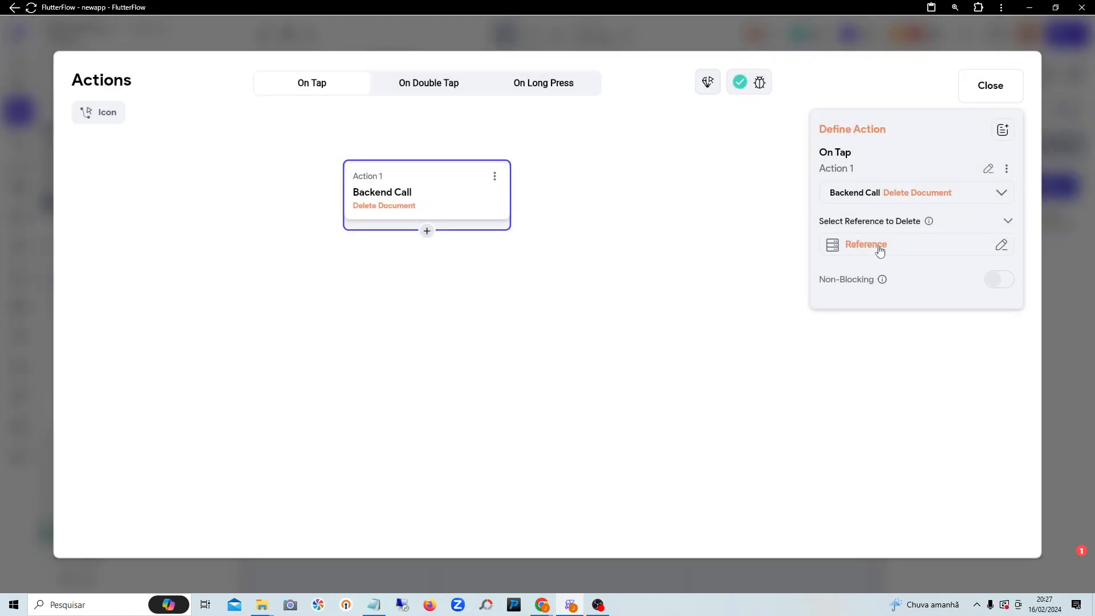
left_click(924, 246)
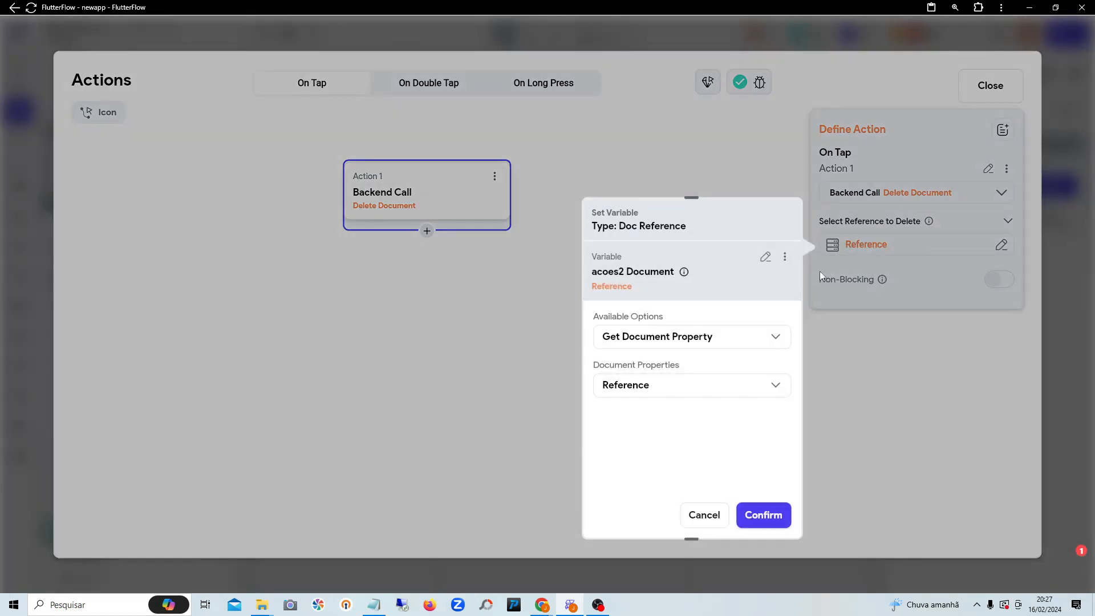
left_click(773, 516)
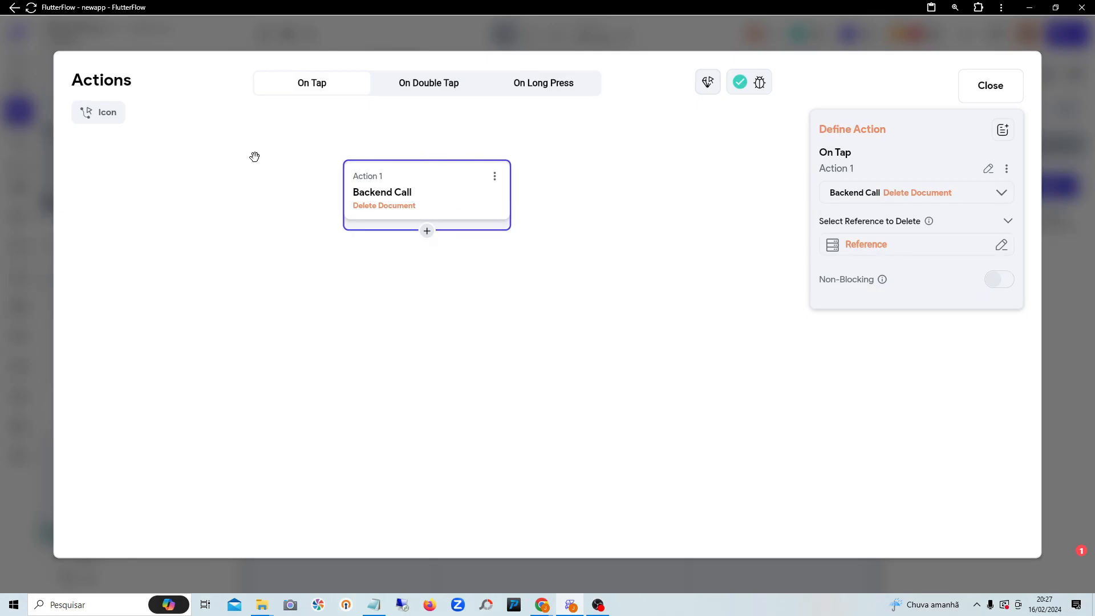
left_click(1007, 87)
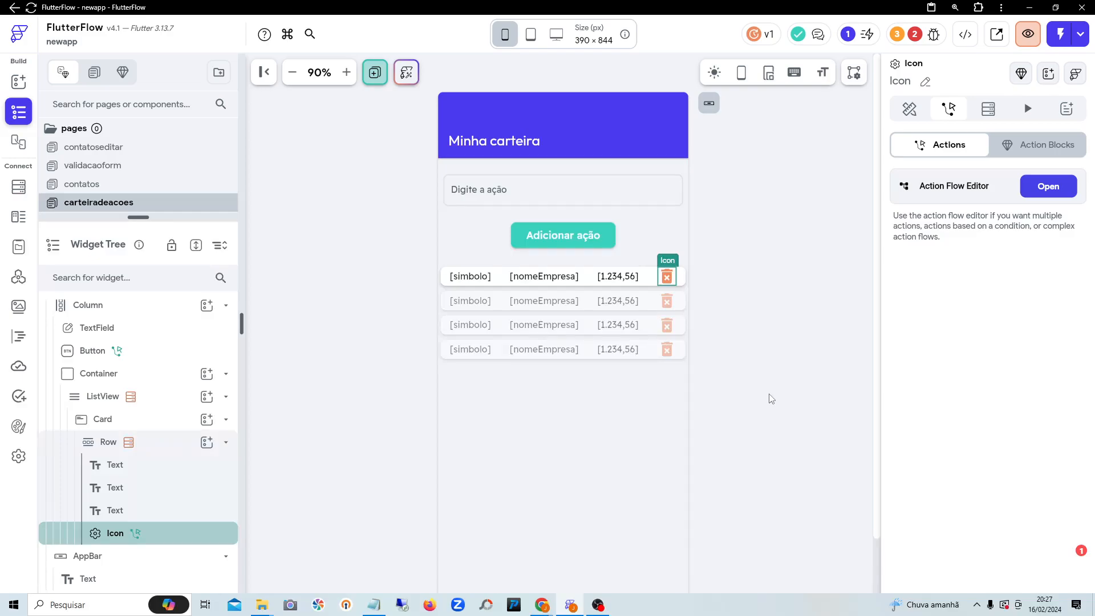
left_click(528, 447)
left_click(531, 448)
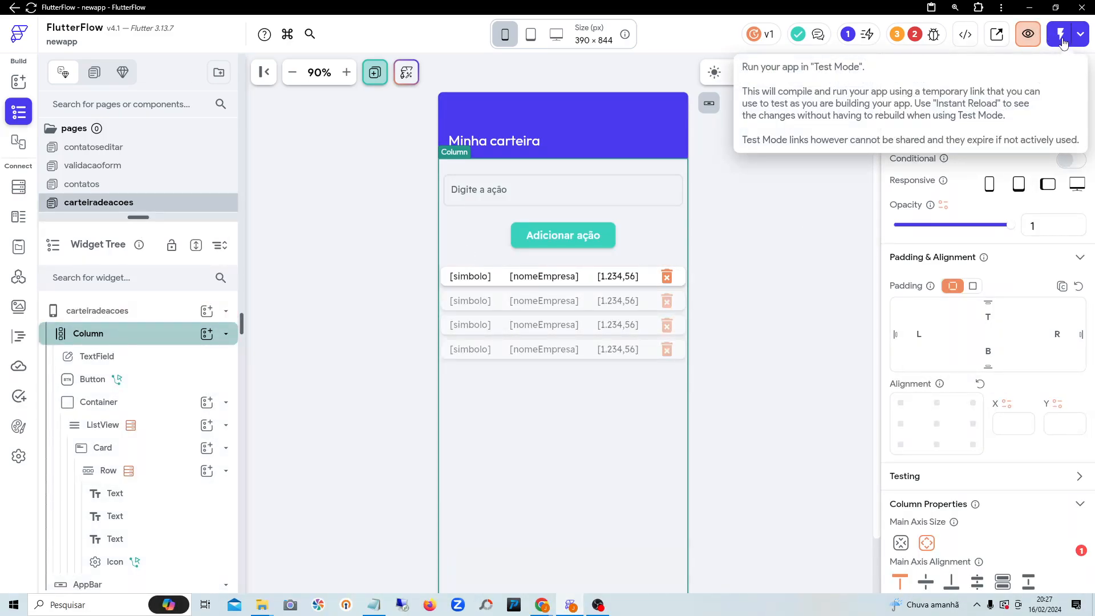
Step: Fix the Navigation project error by making the homepage button's Navigate To action target the carteiradeacoes page
left_click(933, 34)
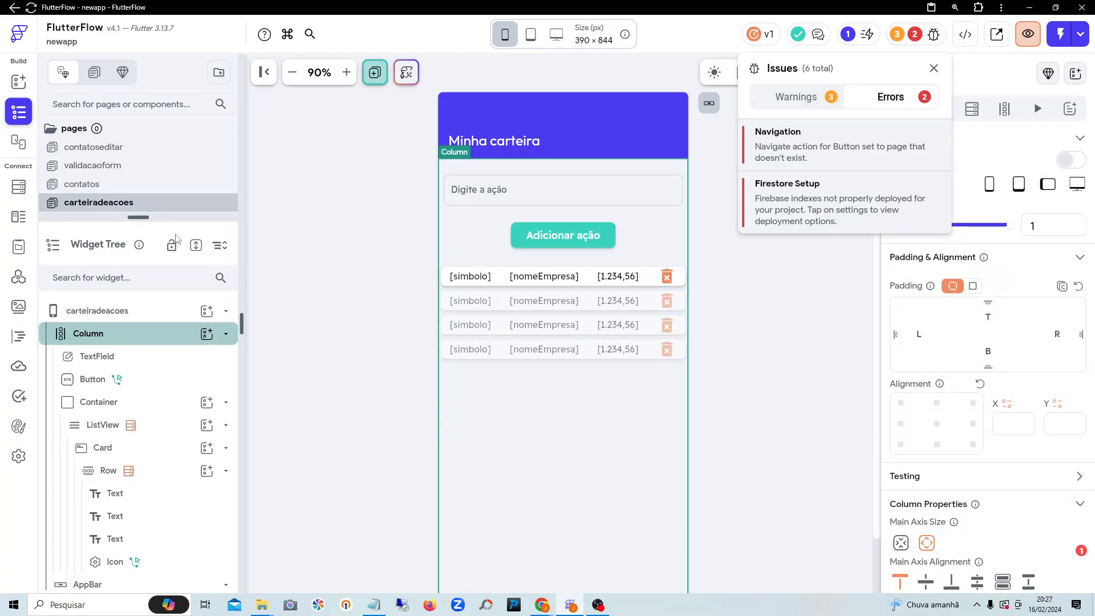
left_click(785, 139)
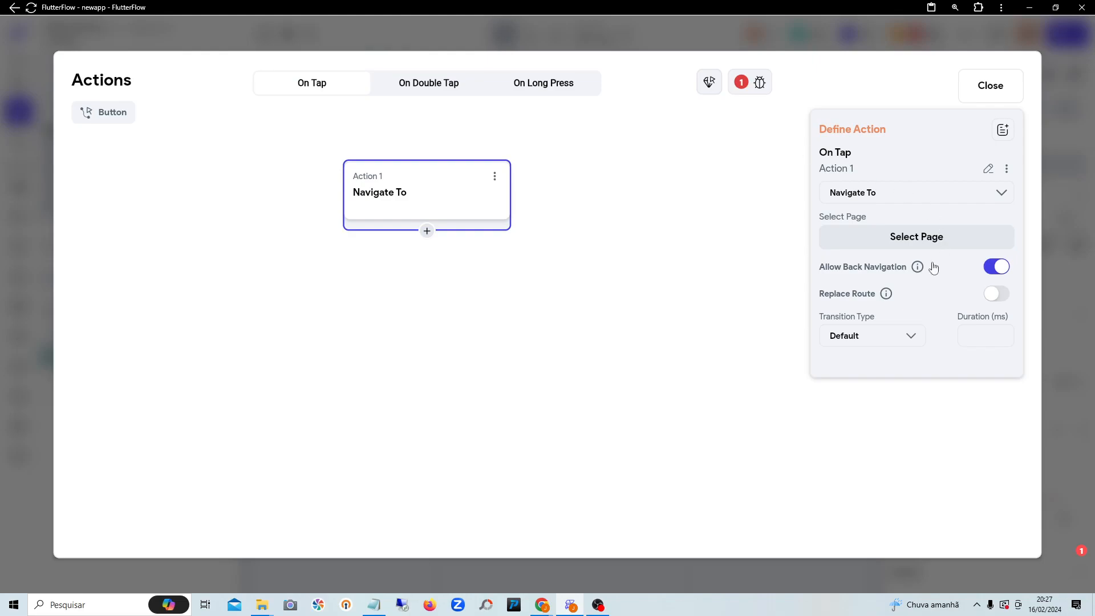
left_click(938, 244)
scroll(881, 441, "down", 2)
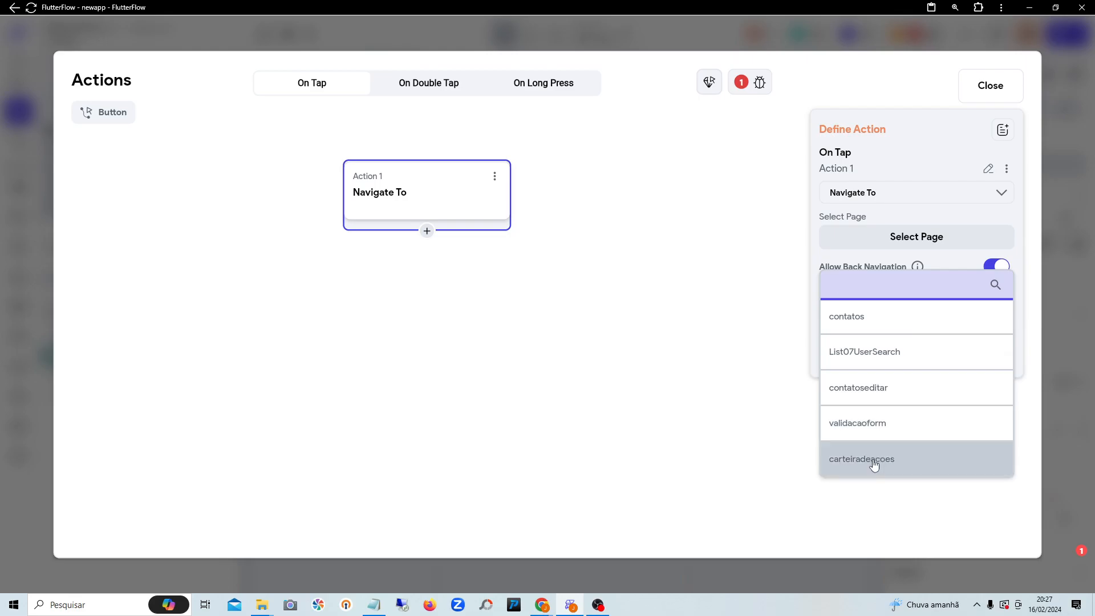
left_click(874, 466)
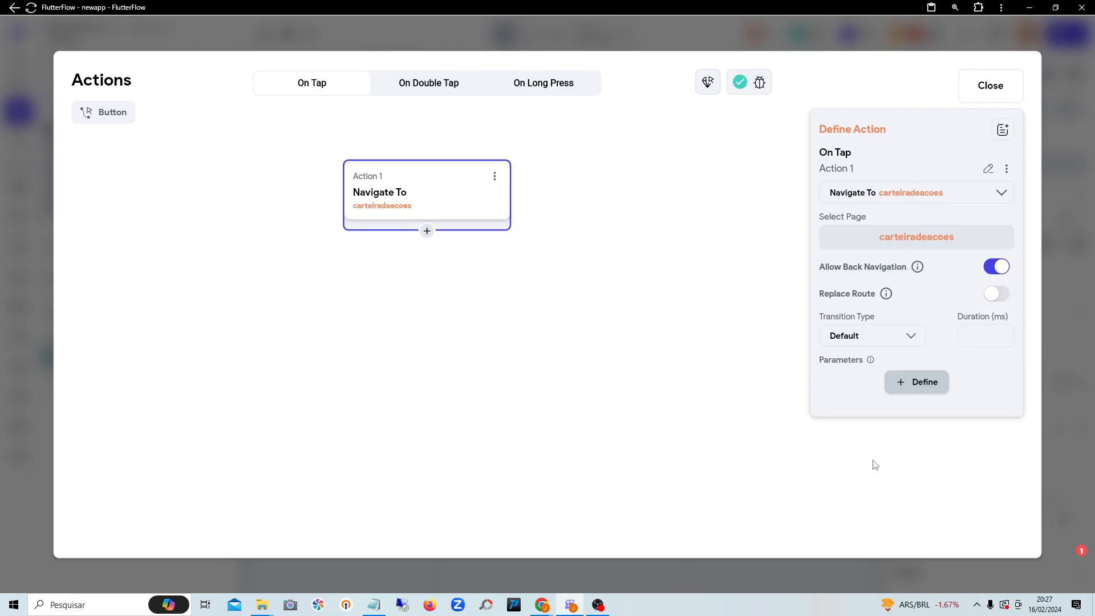
left_click(992, 86)
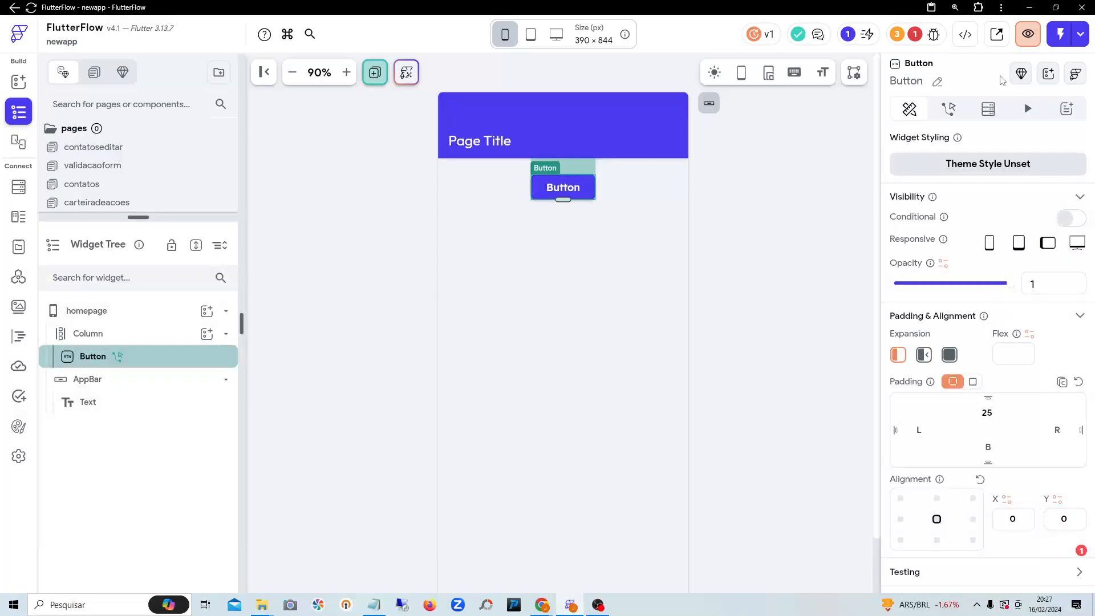
Step: Open the Firestore settings from the Firestore Setup project error and try to deploy Delete User References
left_click(915, 35)
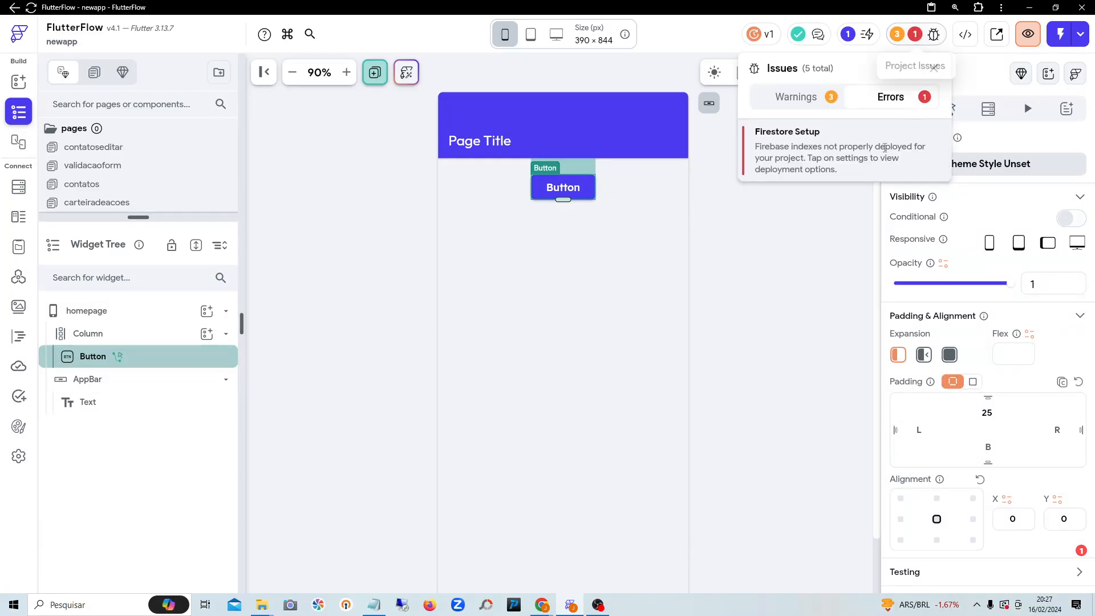
left_click(791, 136)
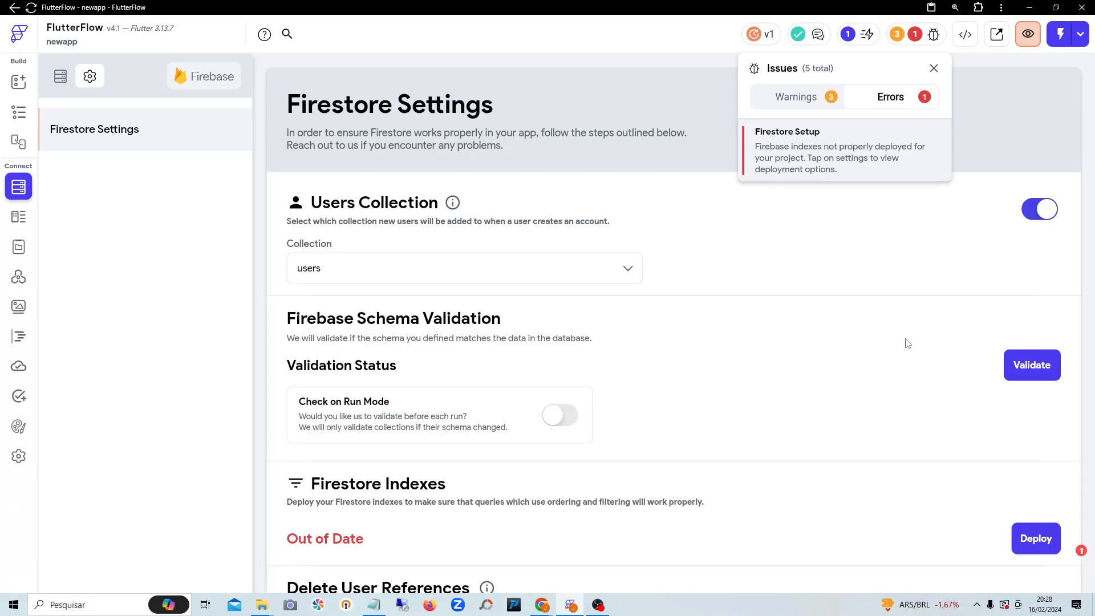
left_click(798, 376)
scroll(907, 250, "down", 5)
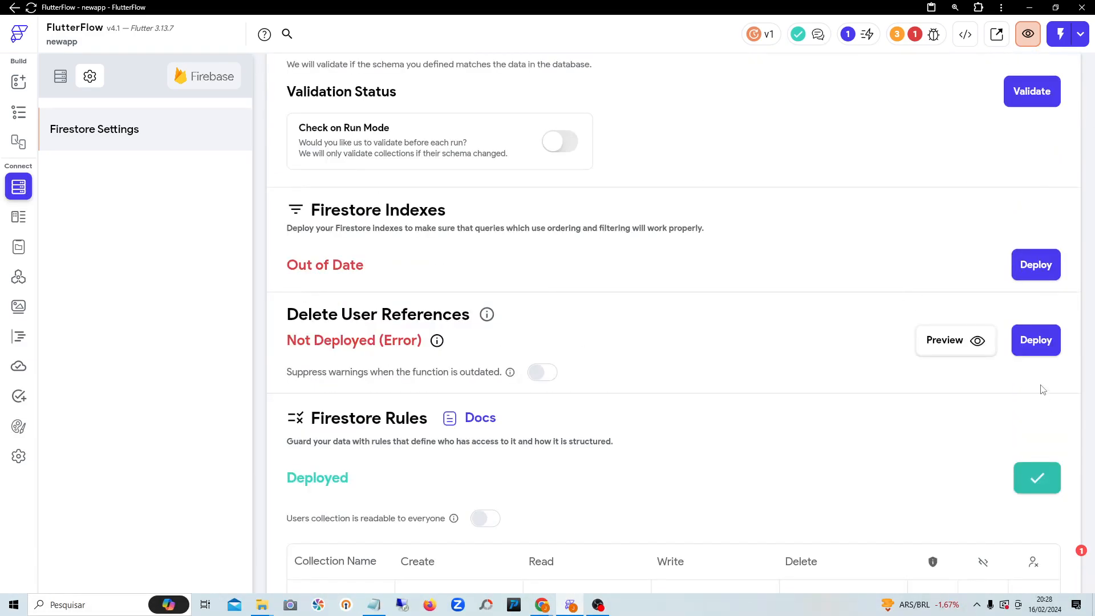
left_click(1043, 341)
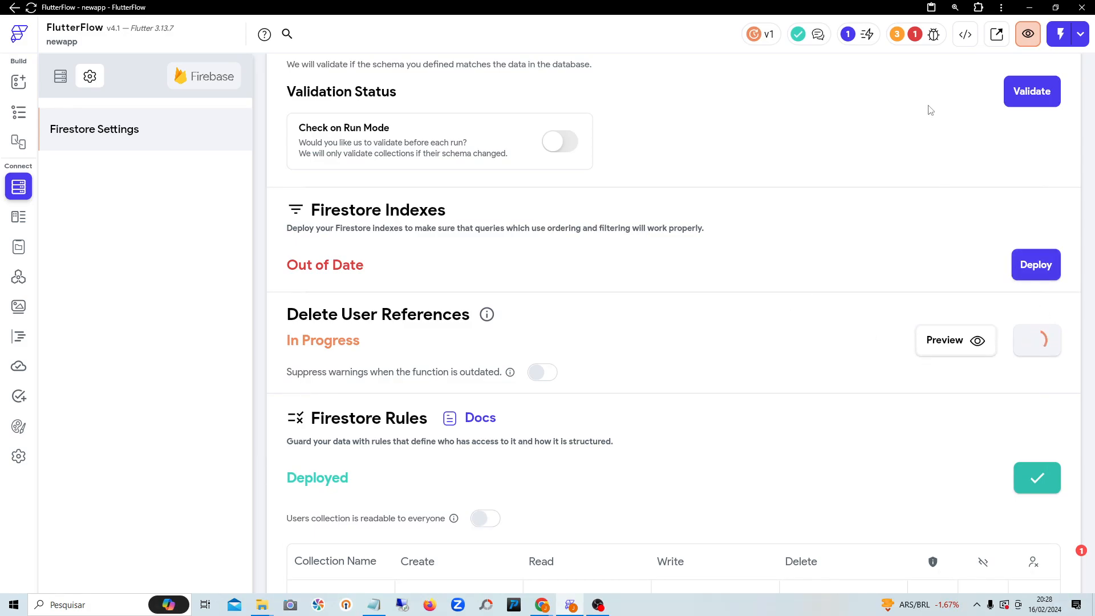
scroll(839, 396, "up", 3)
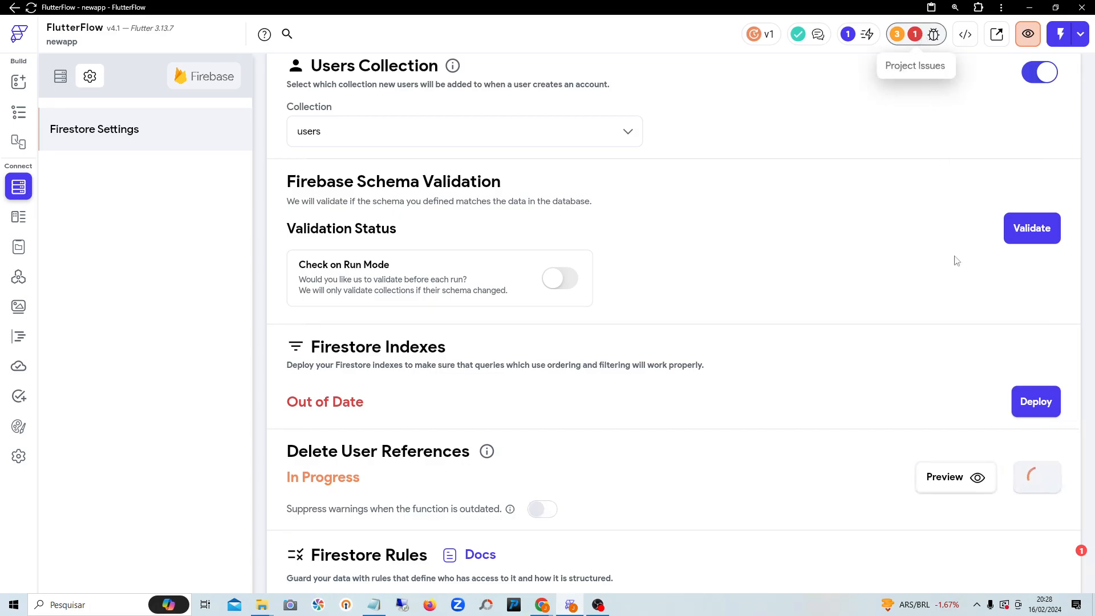
scroll(950, 330, "down", 3)
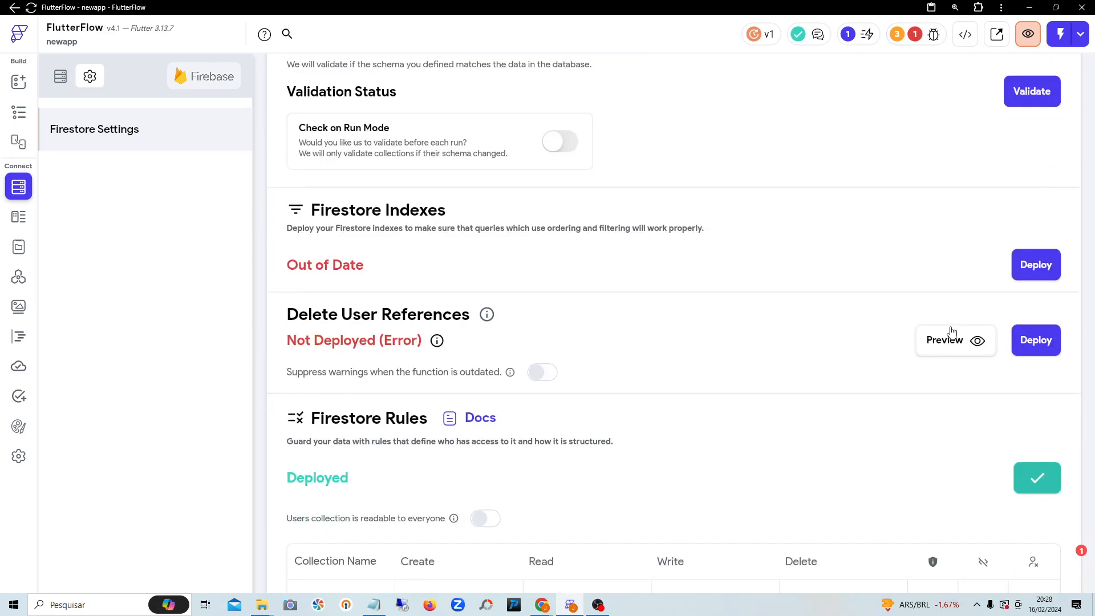
Step: Deploy the Firestore indexes and retry the Delete User References deployment, checking the Firestore rules
left_click(1033, 264)
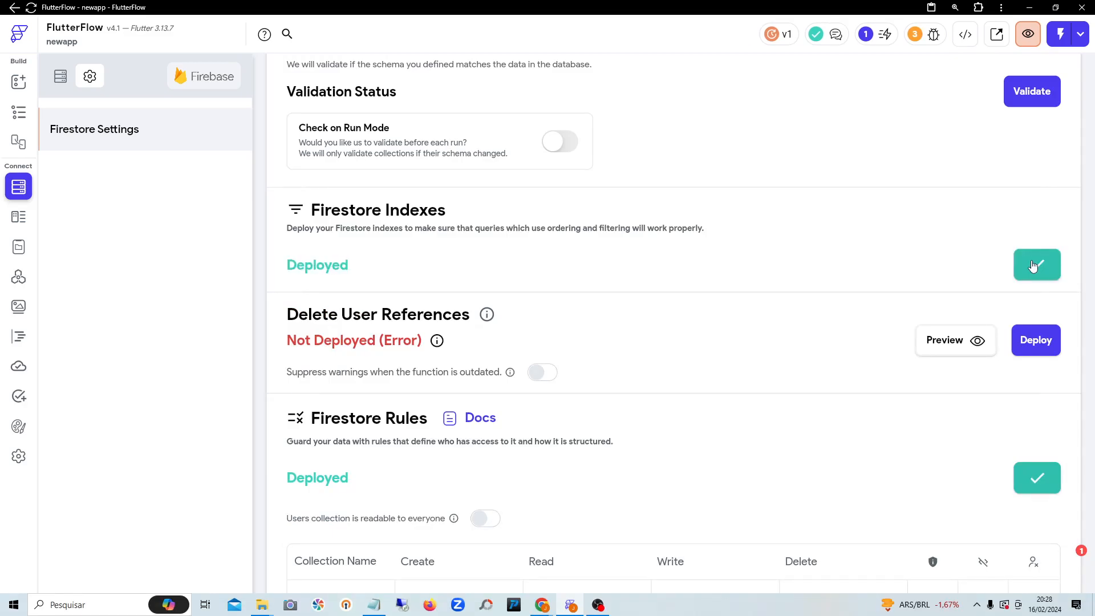
left_click(1039, 341)
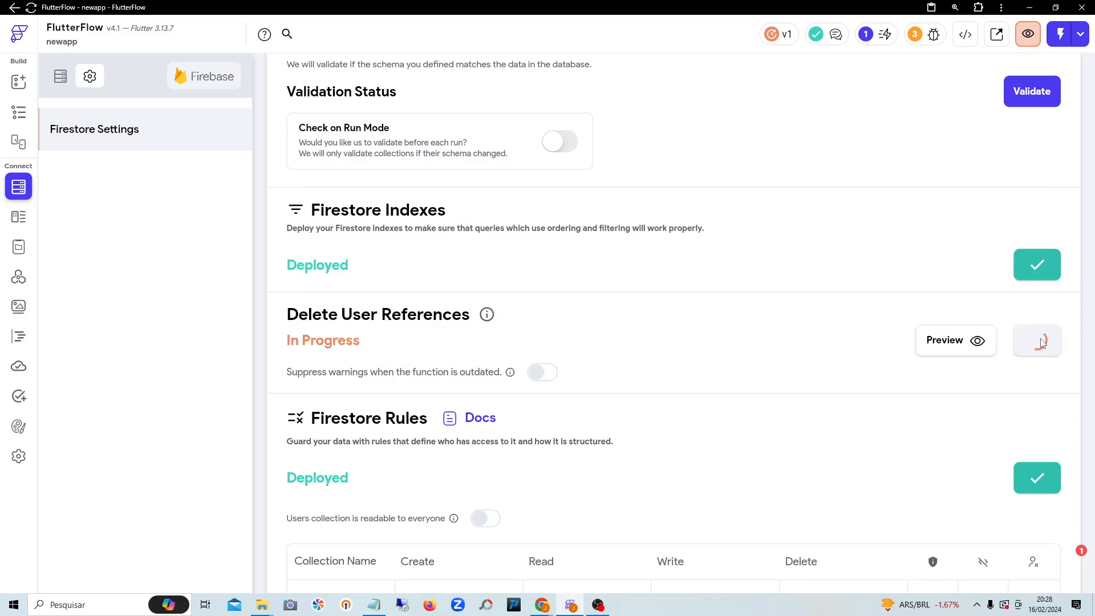
scroll(783, 359, "down", 4)
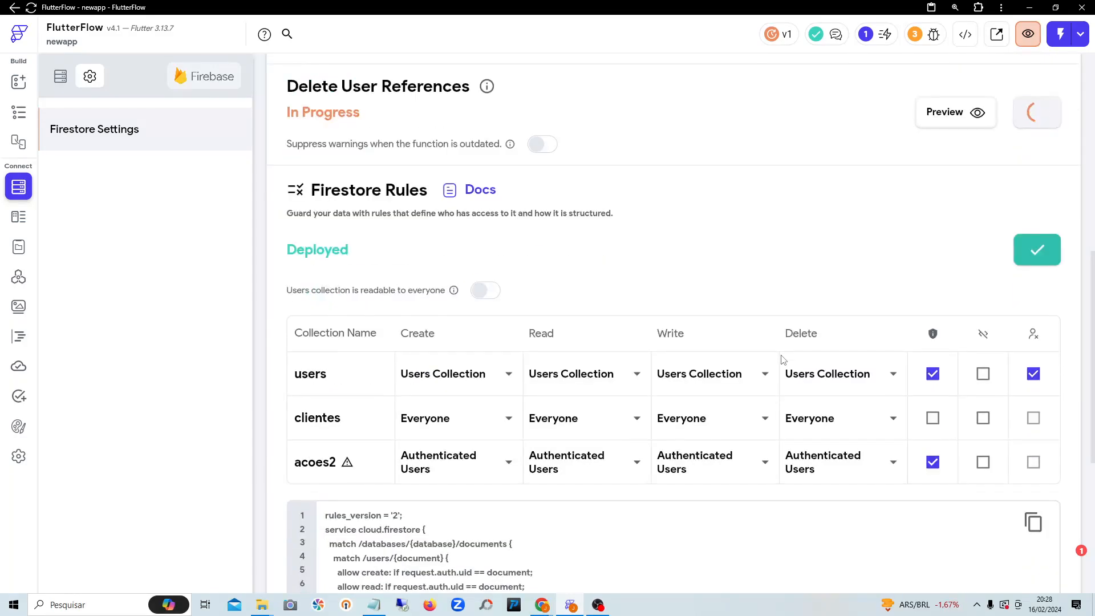
scroll(783, 359, "down", 2)
scroll(783, 359, "up", 8)
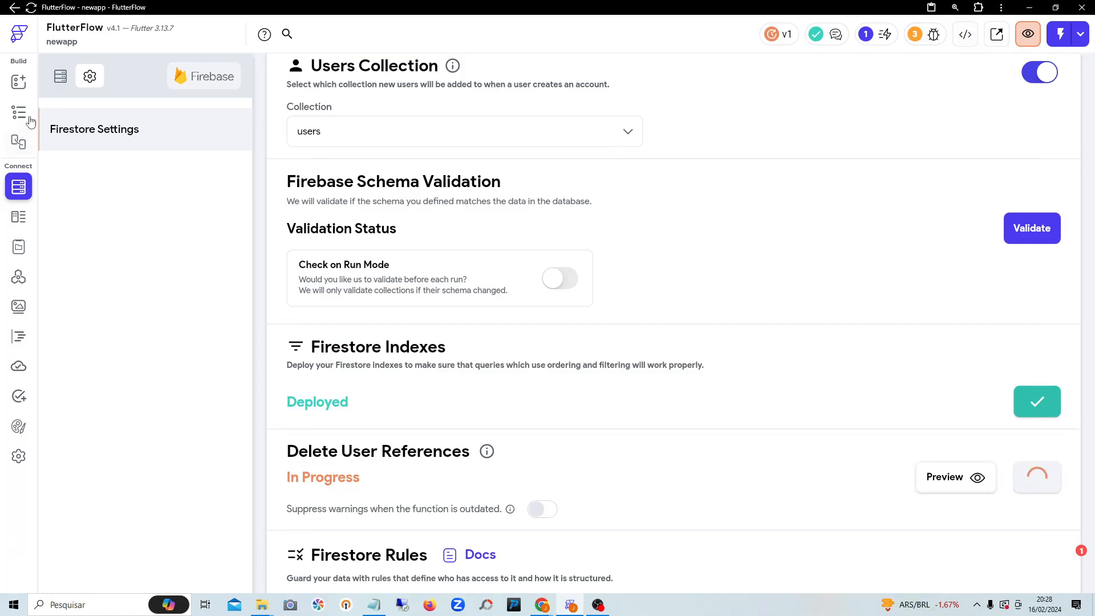
Step: Run the app in Test Mode and add the stock petr4 to the portfolio, dismissing the alert
left_click(1059, 40)
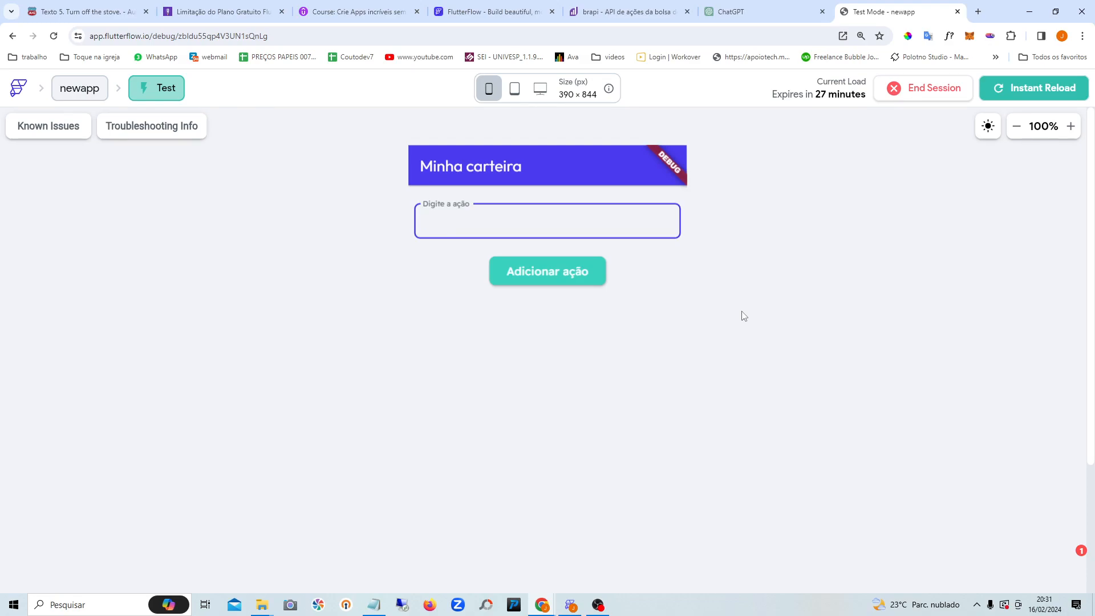
type("petr4")
left_click(579, 278)
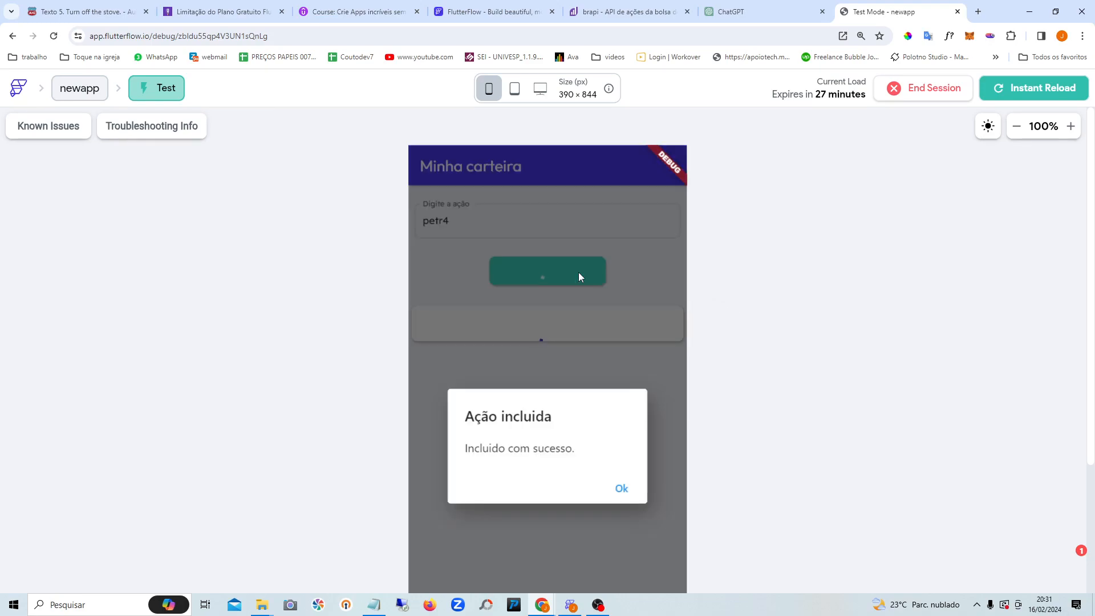
left_click(619, 489)
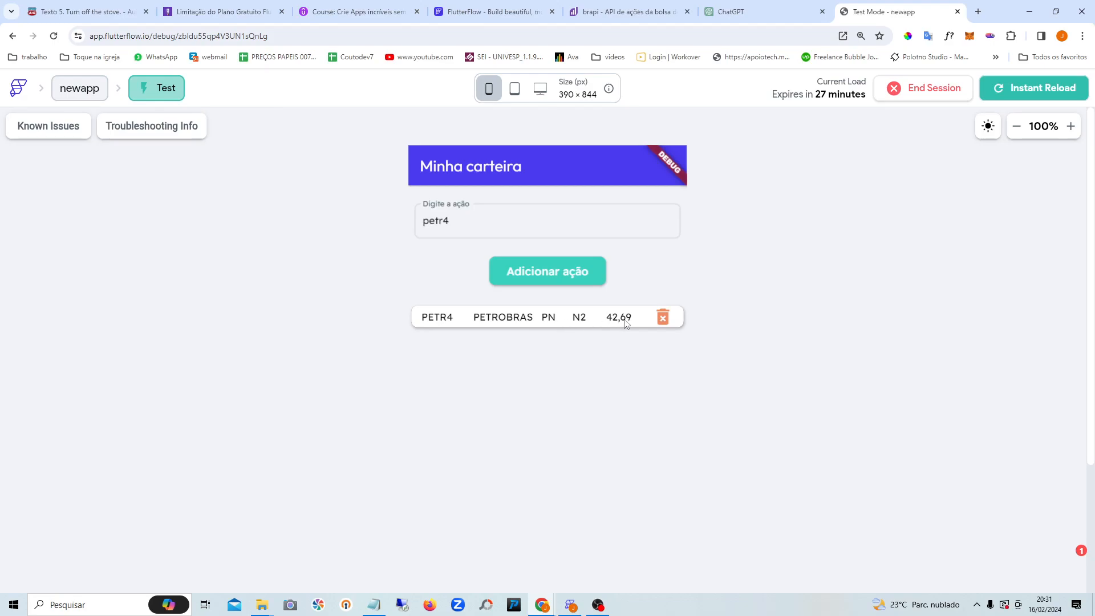
Step: Add the stock bbas3 to the portfolio in the test app and dismiss the alert
left_click_drag(498, 219, 379, 217)
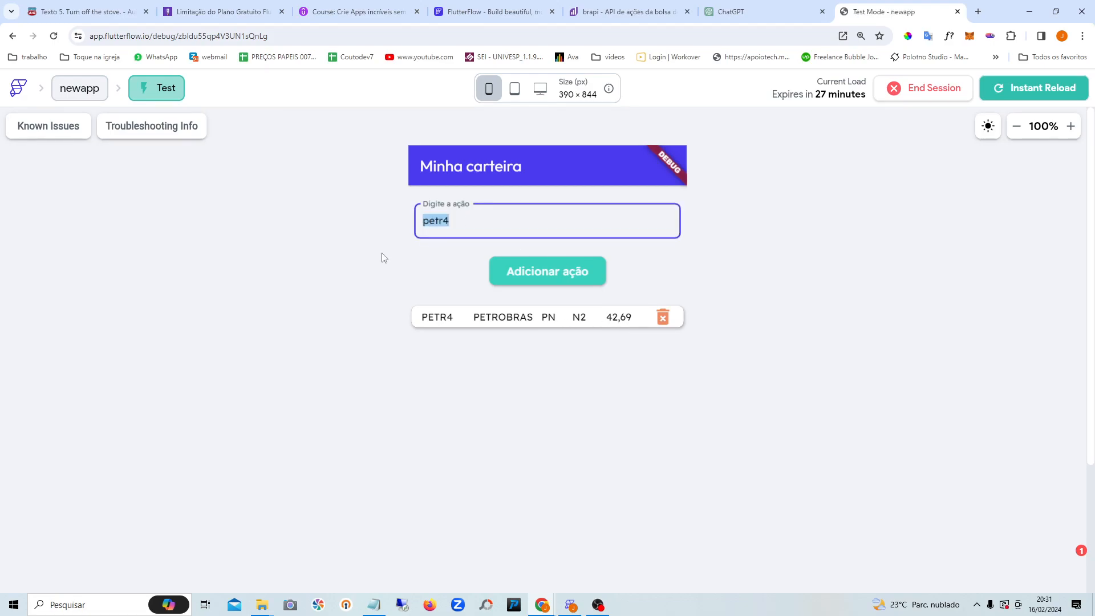
type("bbas3")
left_click(565, 278)
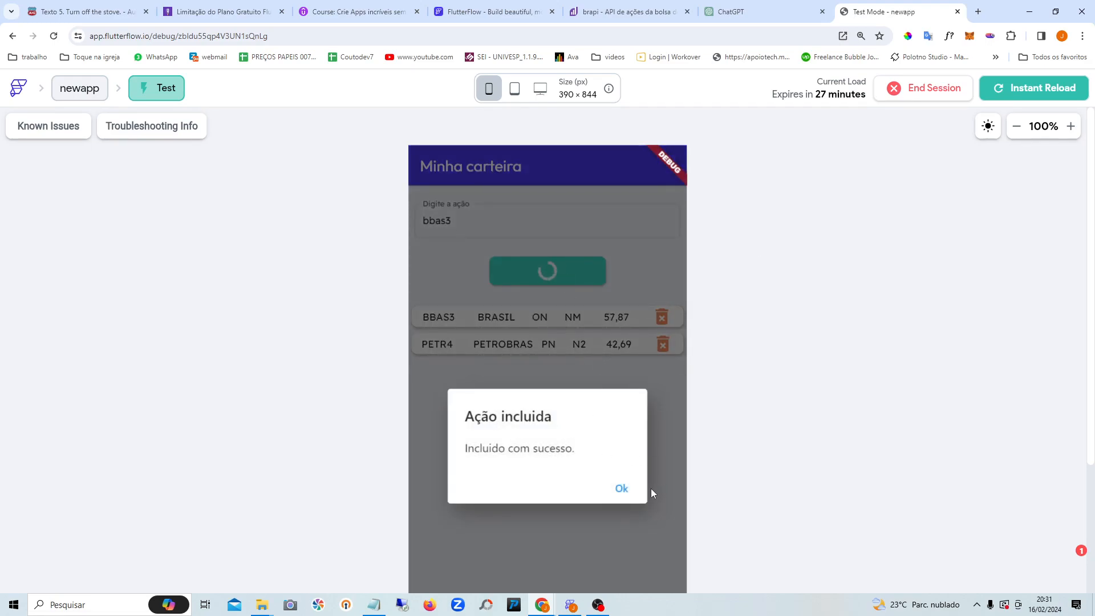
left_click(621, 488)
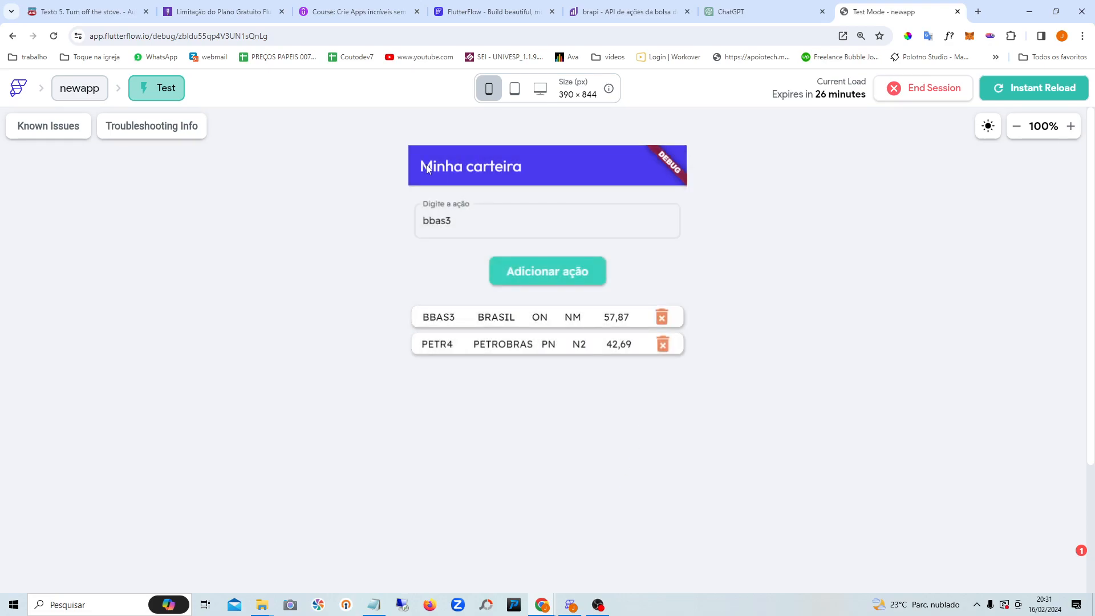
Step: Add the ticker ggrc11 to the portfolio and close the inclusion alert
left_click_drag(489, 228, 146, 227)
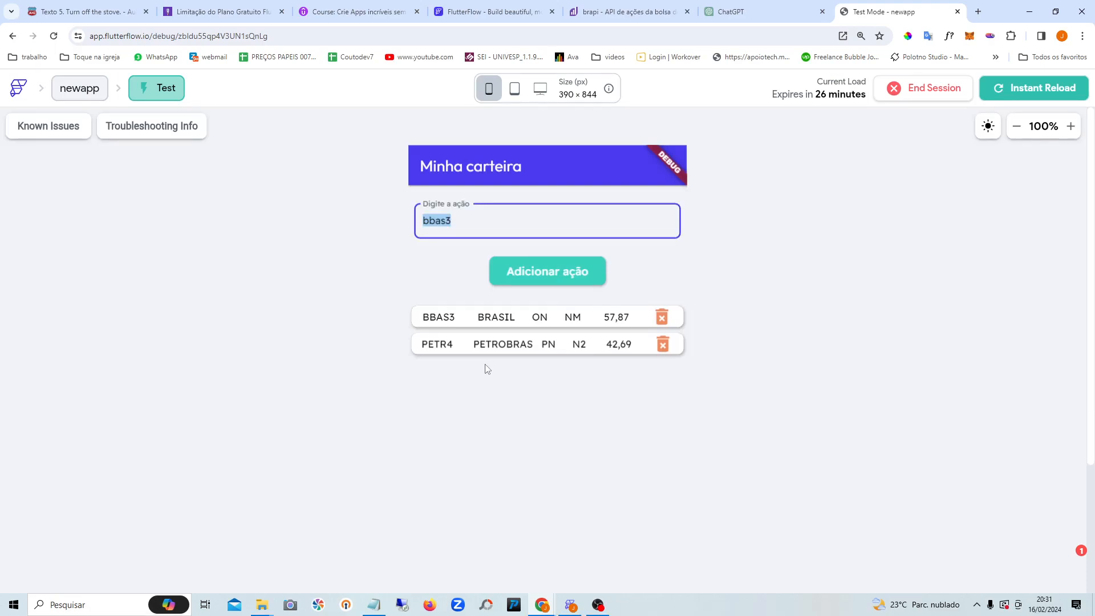
type("ggrc11")
left_click(552, 277)
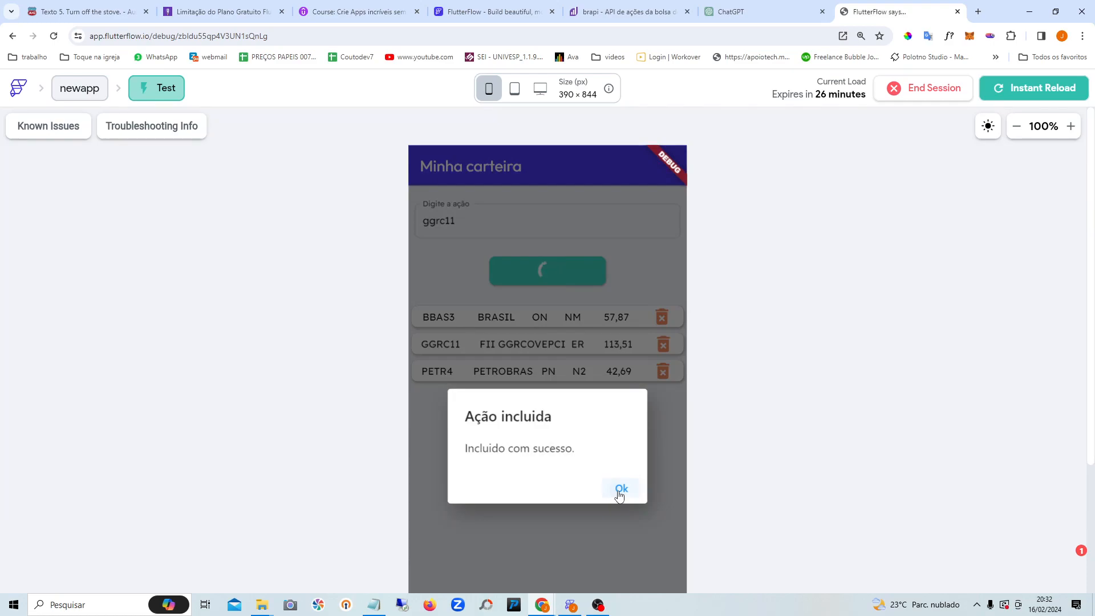
left_click(620, 491)
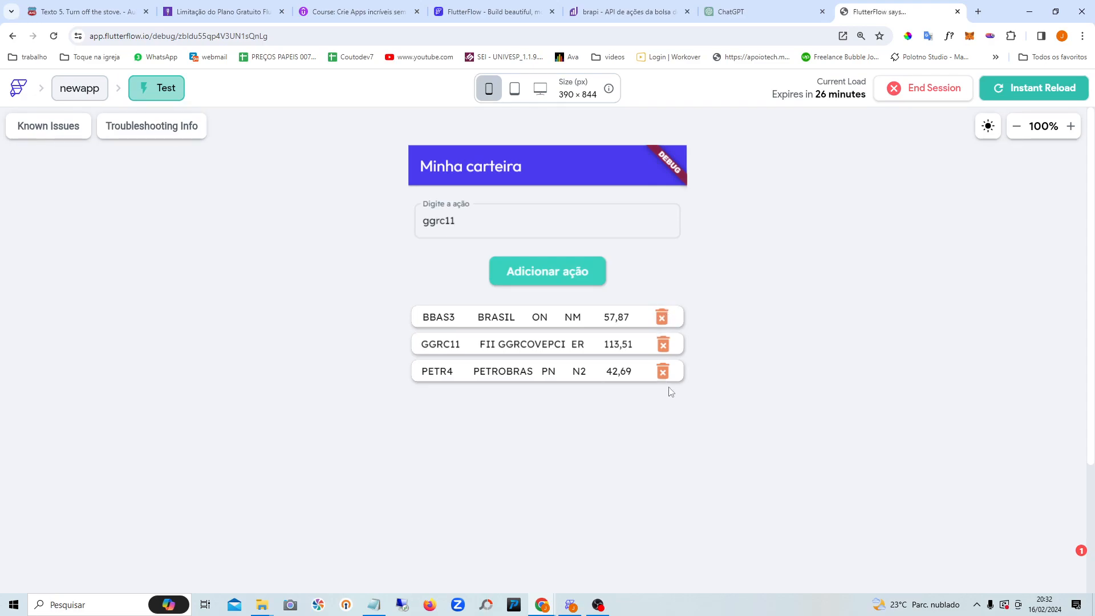
Step: Test deletion by removing the PETR4 row, and add petr4 to the portfolio again, dismissing the alert
left_click(662, 374)
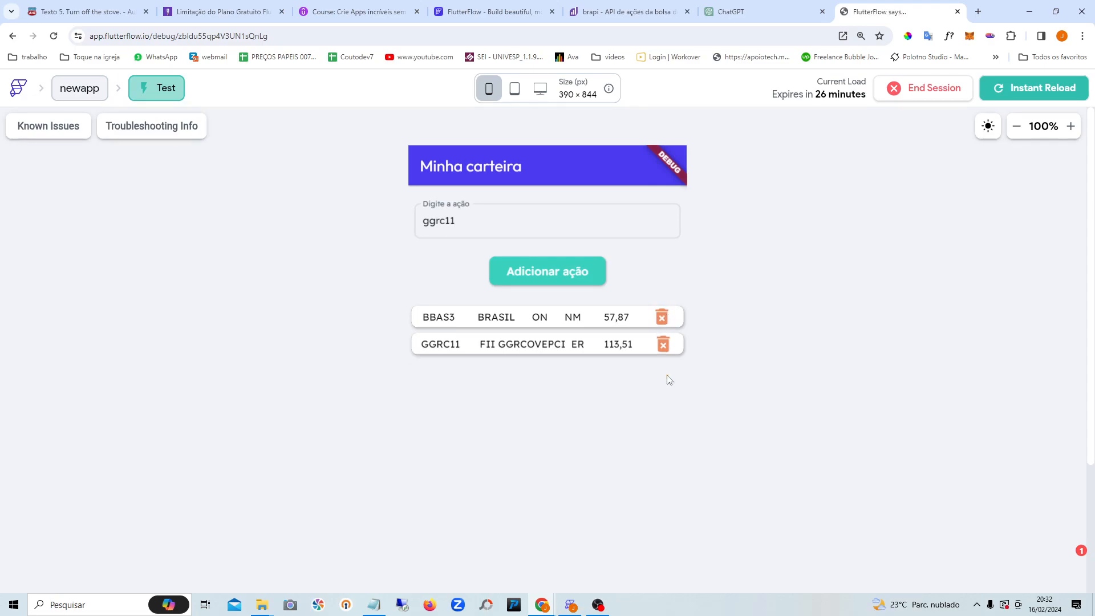
double_click(501, 225)
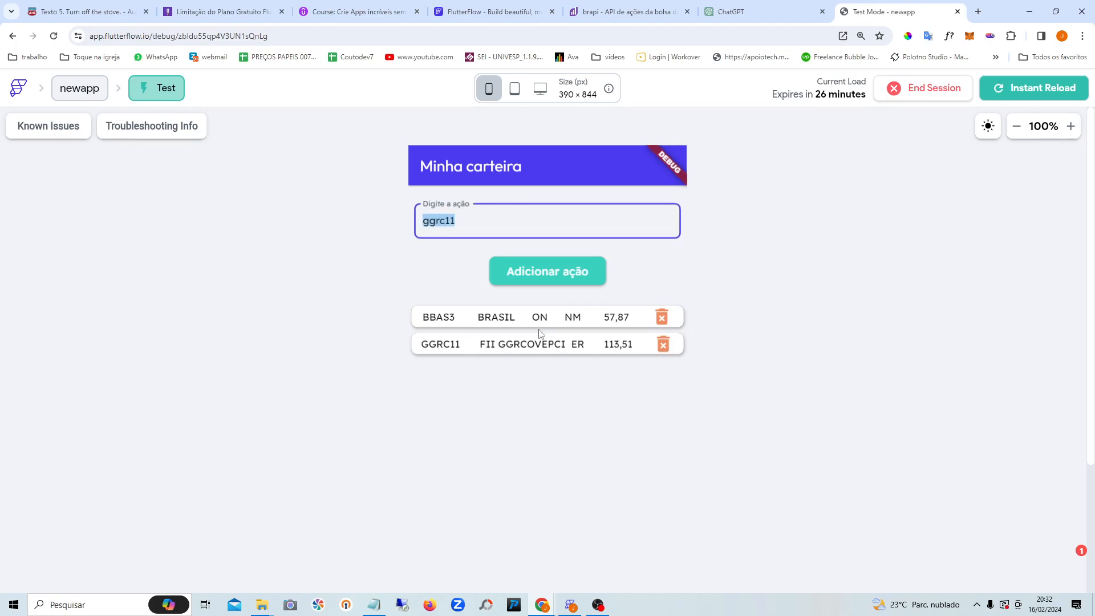
type("petr4")
left_click(581, 278)
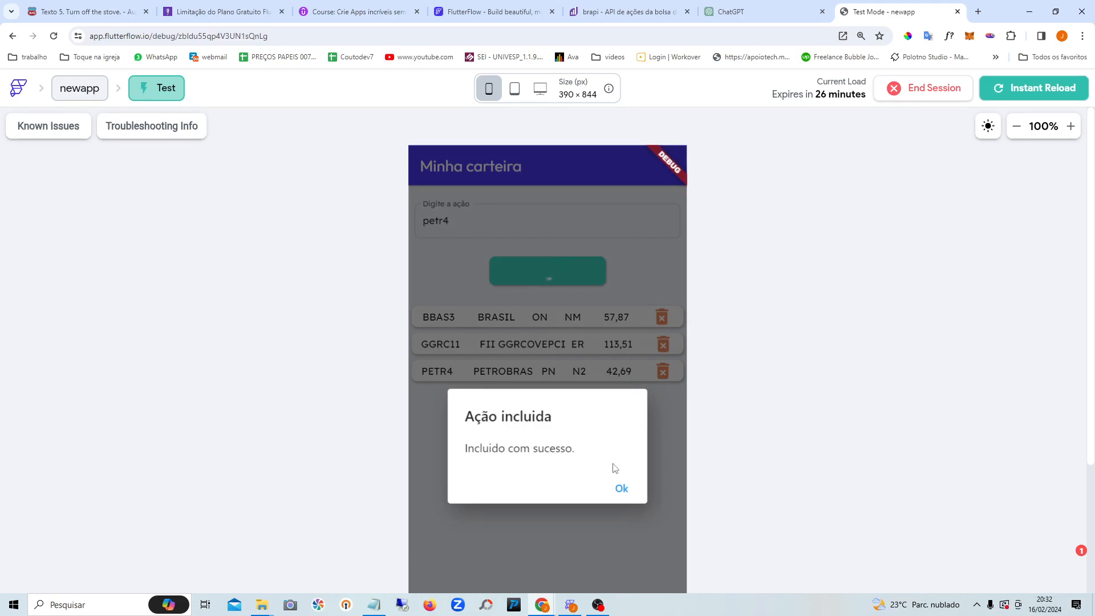
left_click(618, 488)
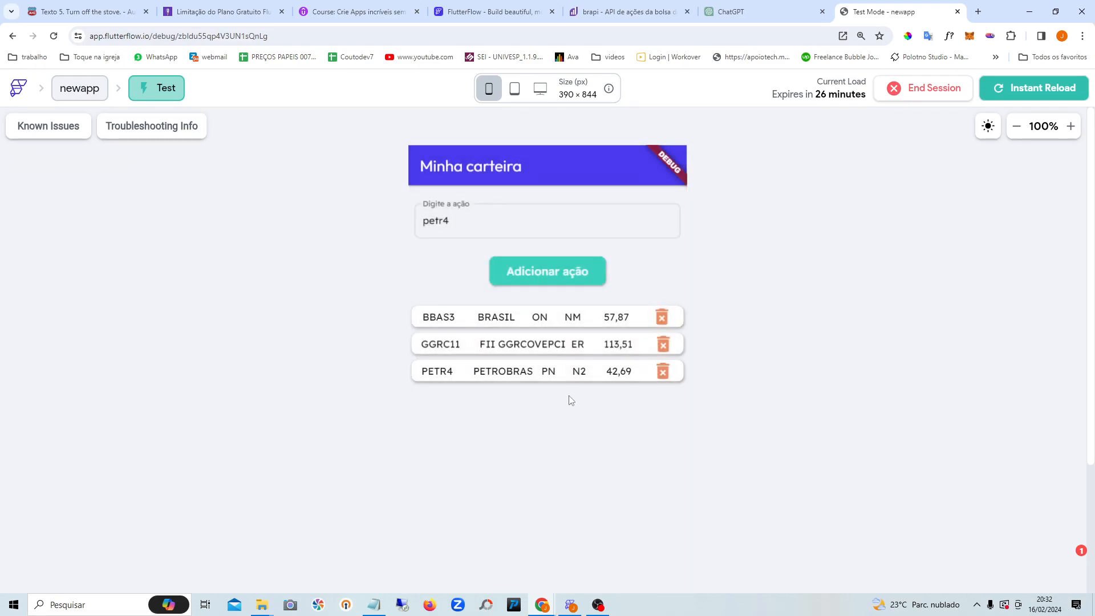
Step: Add petr4 a second time to test duplicate entries, and delete the last PETR4 row from the list
left_click(479, 235)
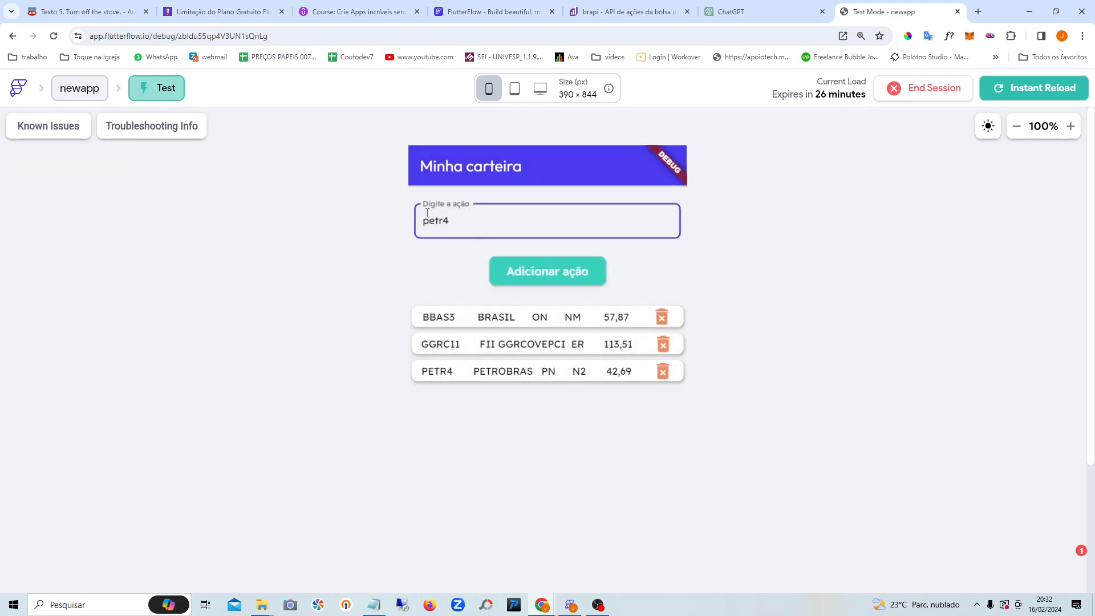
left_click(562, 270)
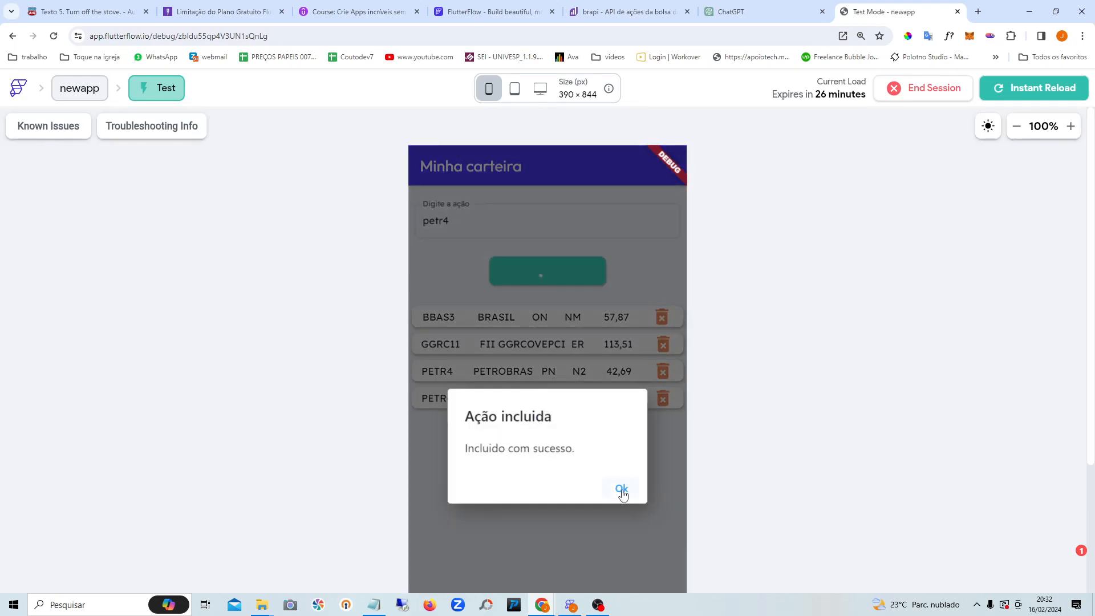
left_click(621, 488)
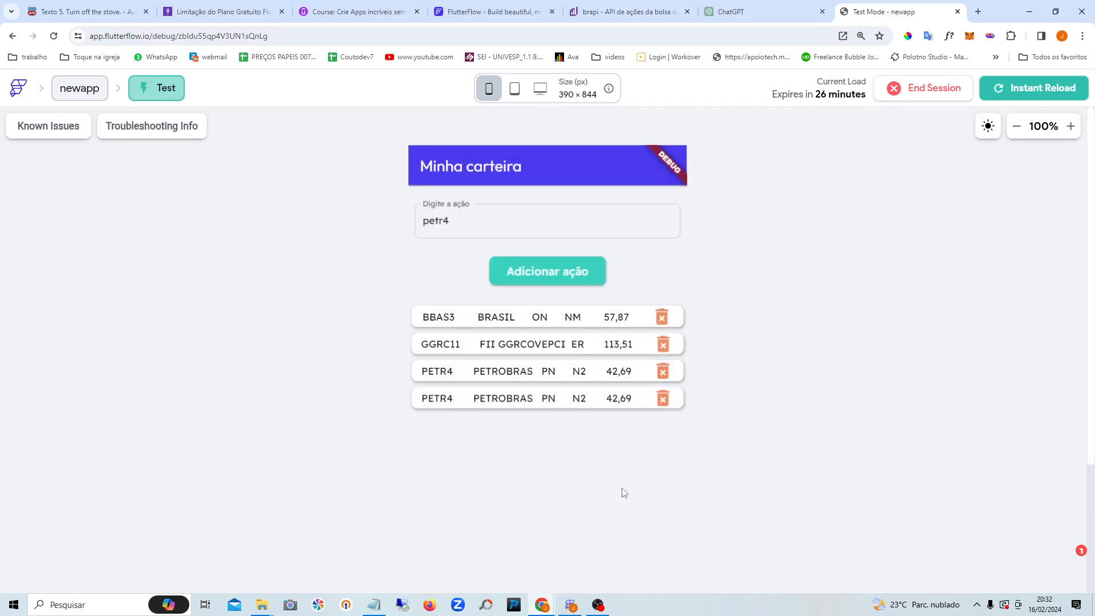
left_click(662, 399)
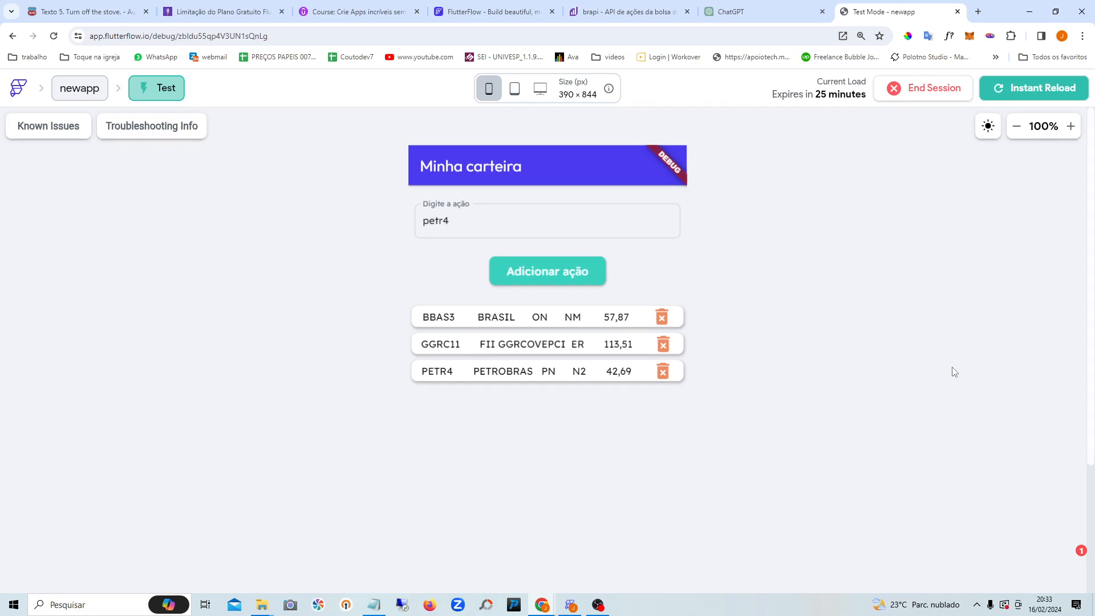
left_click(654, 317)
left_click(654, 317)
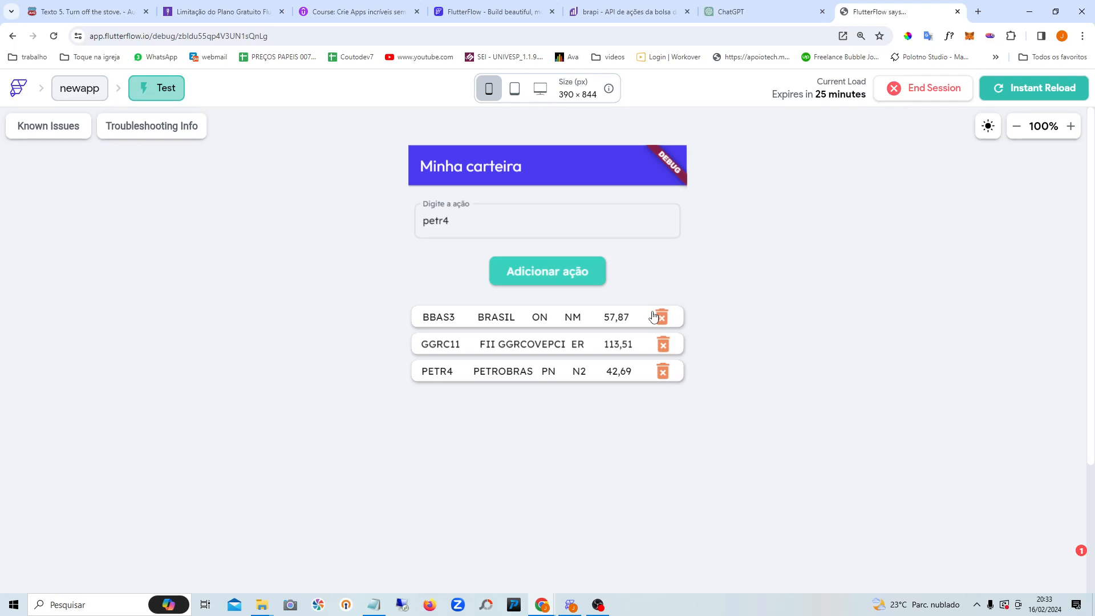